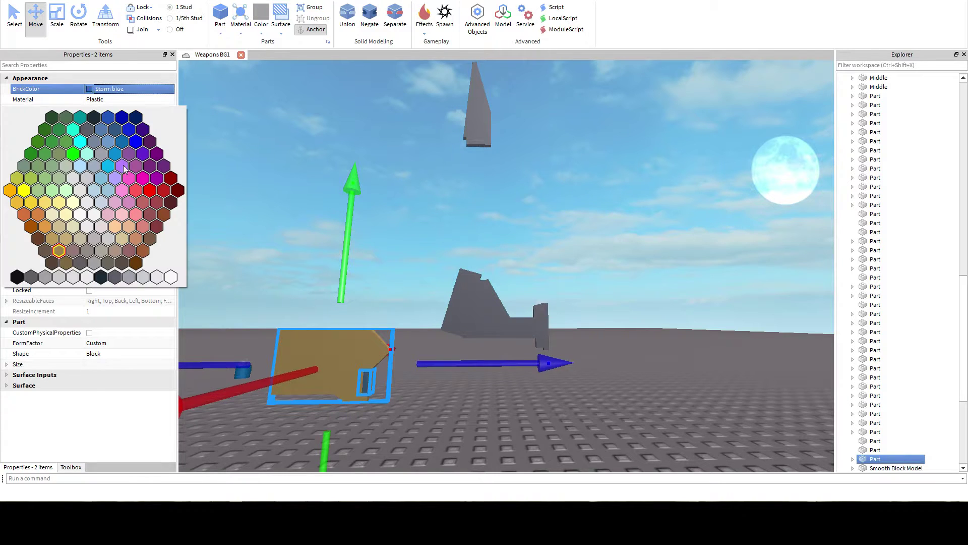
Apply Smoky grey to the selected parts and move the small upright block clear of the brown piece.
left_click(116, 277)
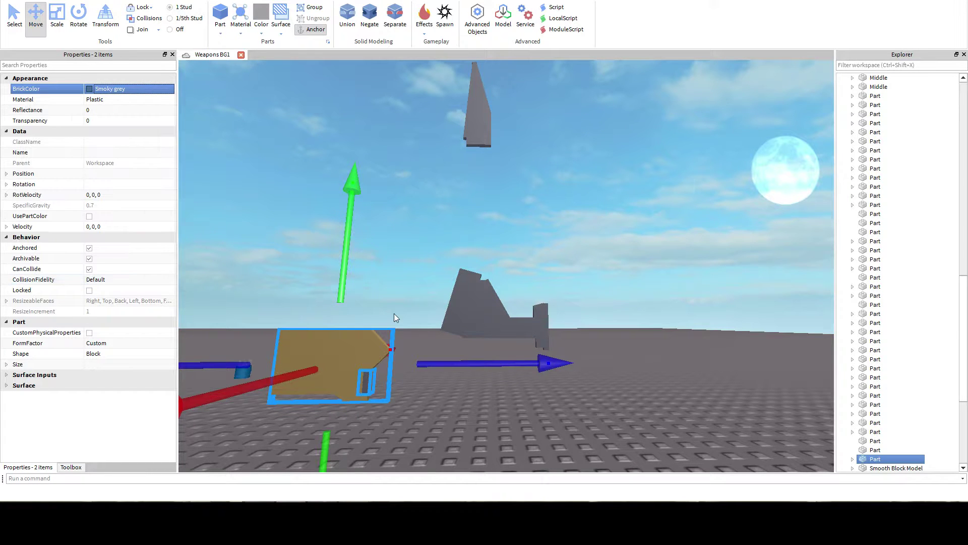
right_click_drag(394, 314, 348, 192)
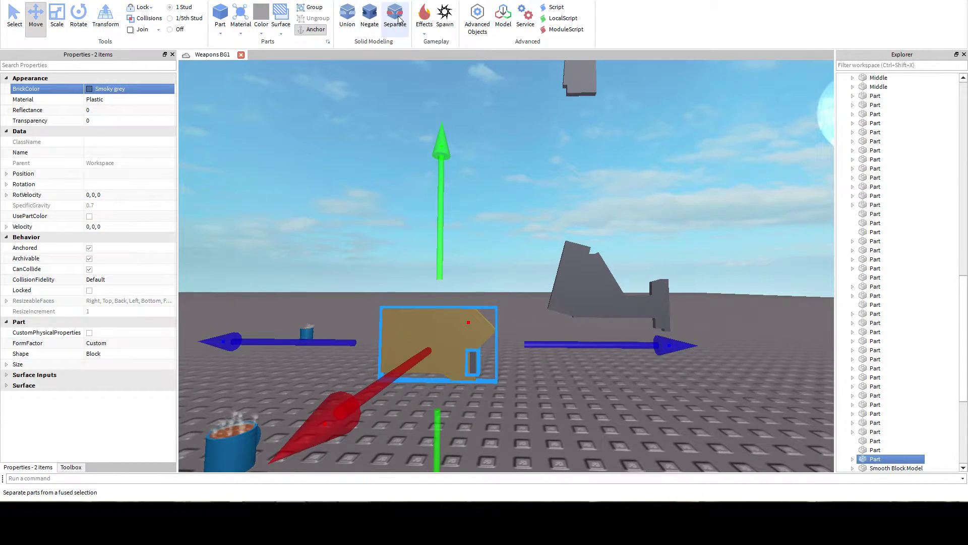
left_click(505, 177)
left_click(470, 365)
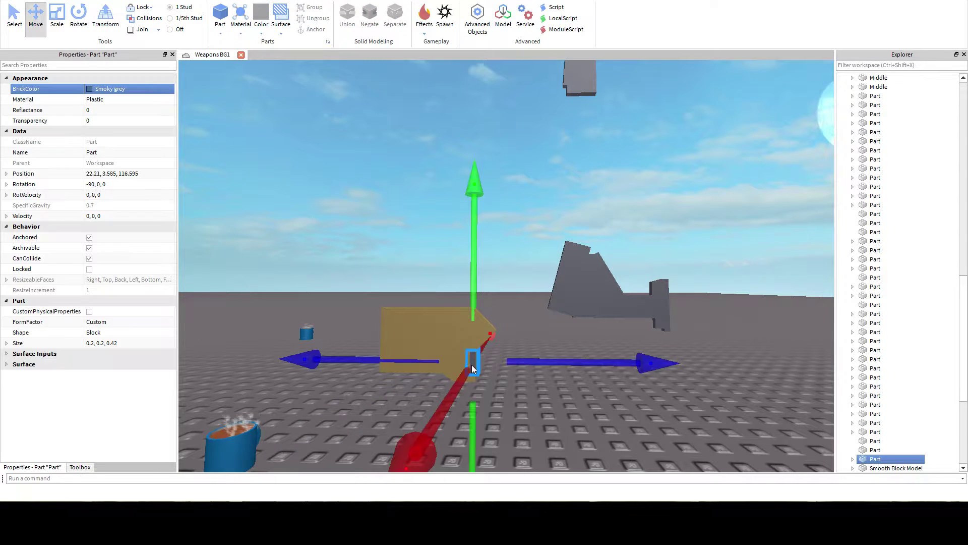
left_click_drag(549, 364, 696, 363)
left_click(348, 273)
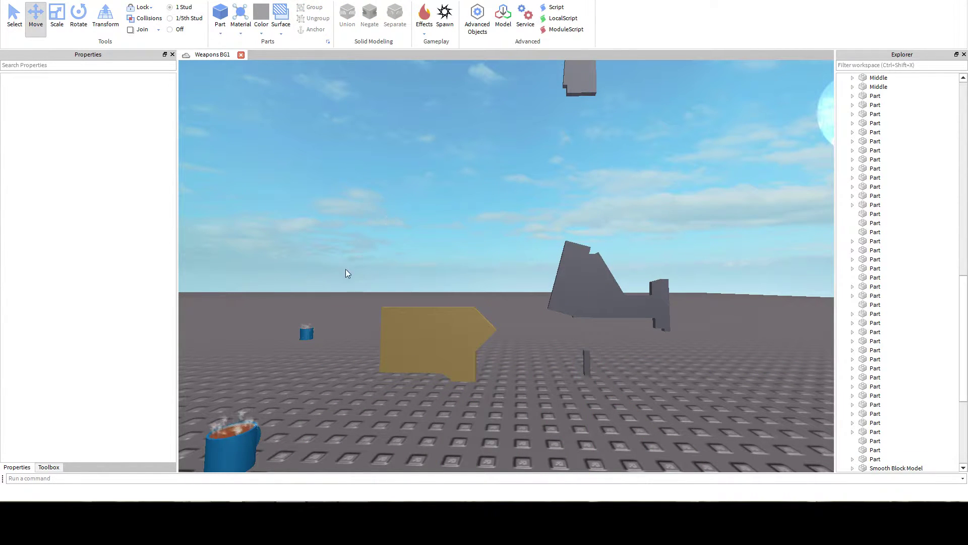
Separate the brown union into its parts and recolour them all Smoky grey.
left_click(458, 380)
left_click(395, 16)
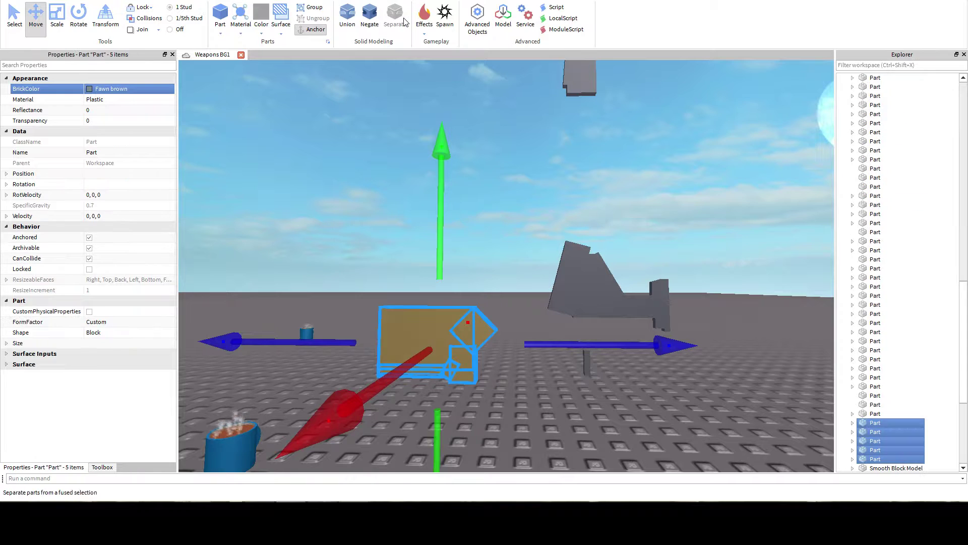
left_click(95, 90)
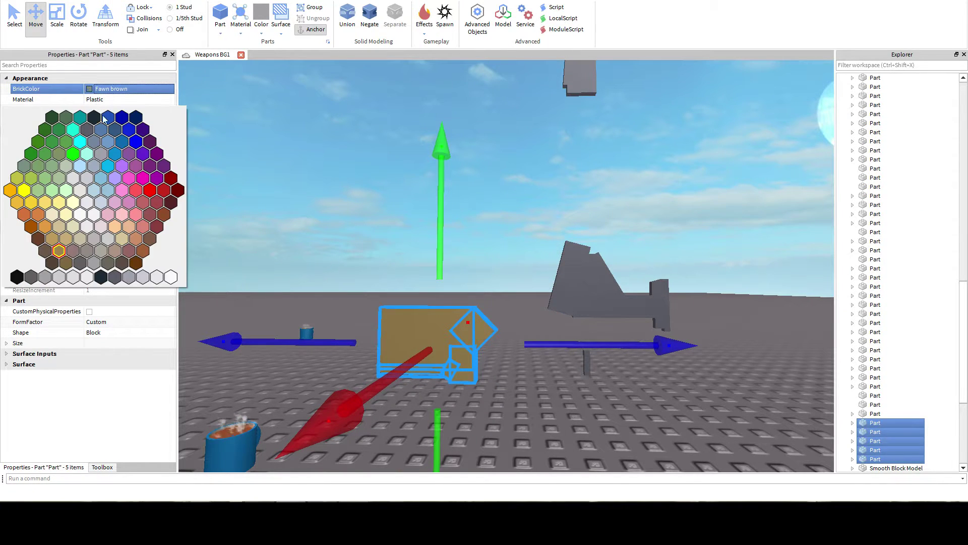
left_click(114, 277)
left_click(363, 253)
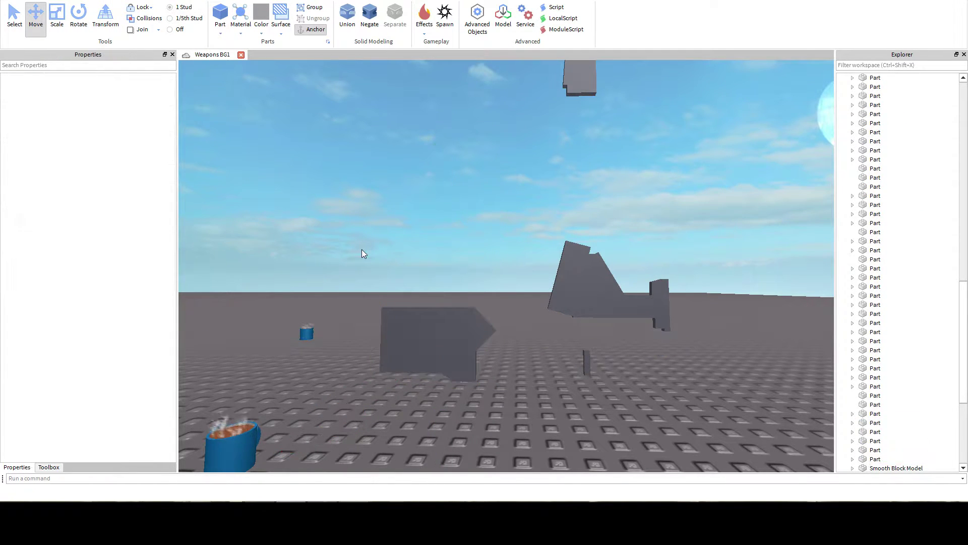
Return the small block to the separated parts and shift all six together beneath the grey blade fragment.
left_click(585, 364)
left_click_drag(646, 367, 560, 363)
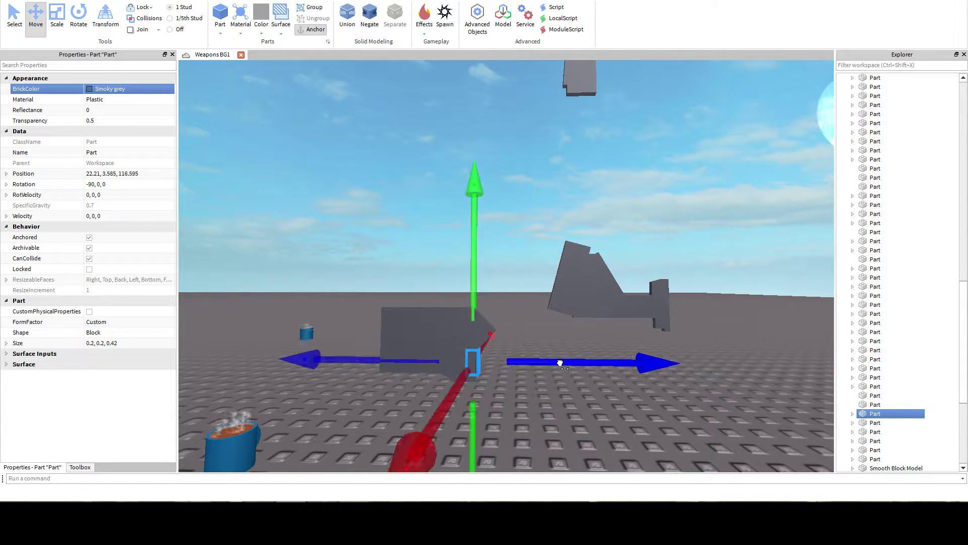
left_click_drag(359, 257, 507, 402)
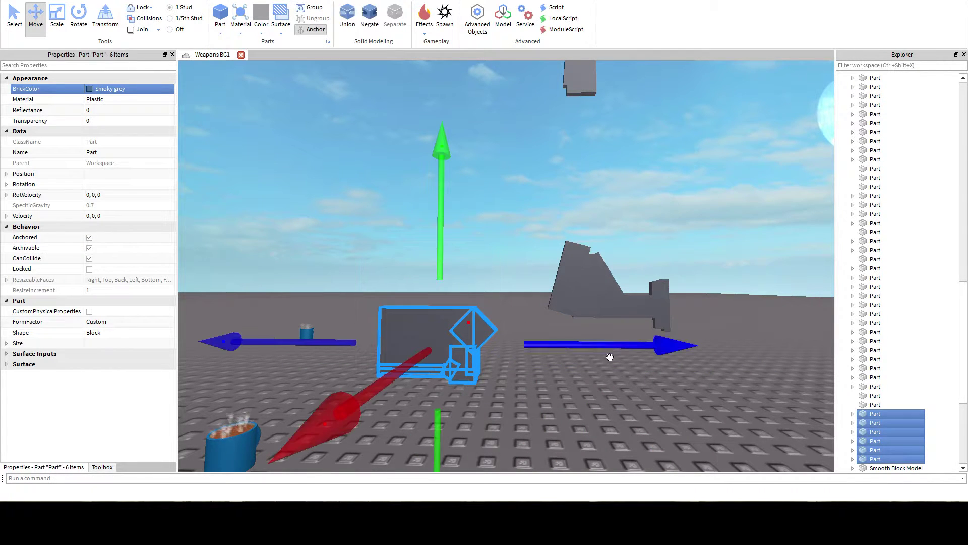
left_click_drag(609, 354, 785, 338)
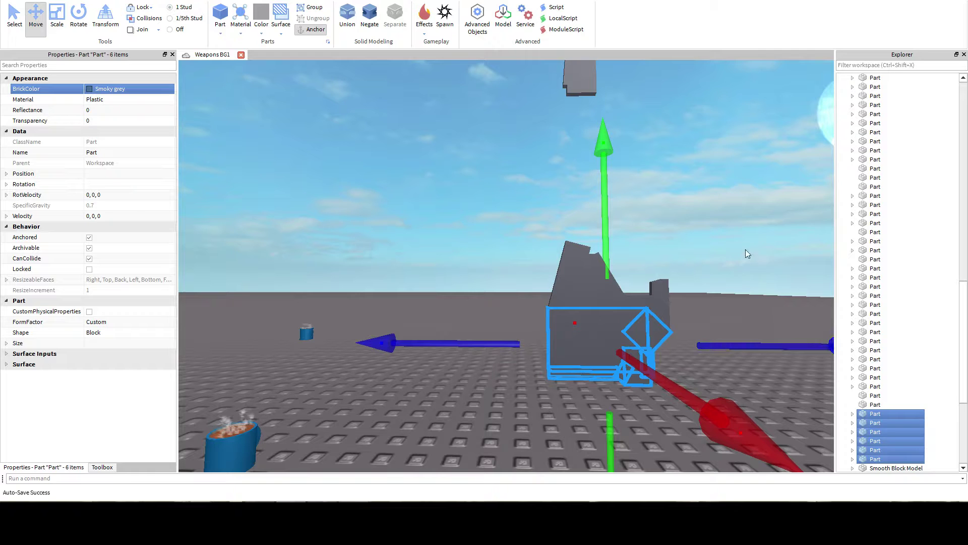
left_click(705, 213)
Lower the tall pointed shard union straight down onto the grey blade fragment.
right_click_drag(704, 213, 704, 214)
key("e")
left_click(553, 202)
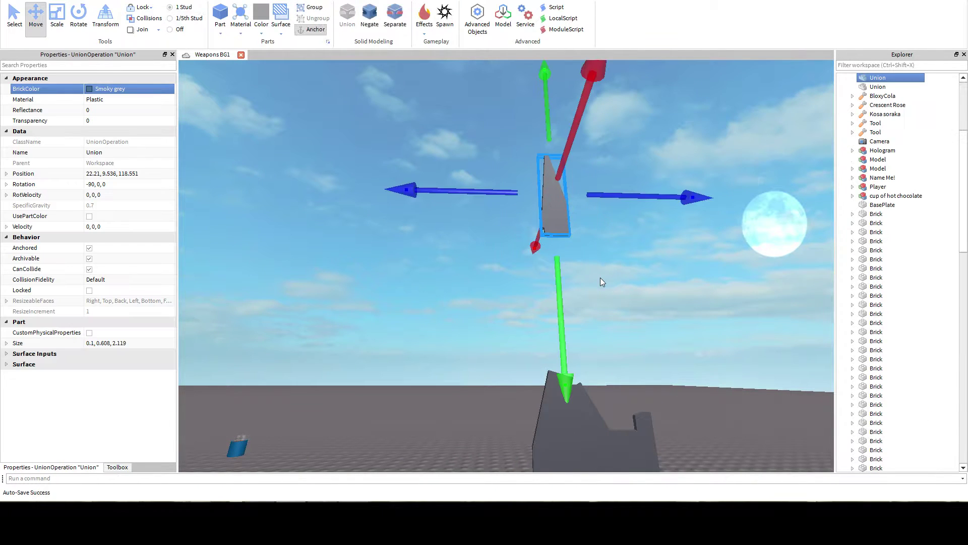
left_click_drag(559, 286, 560, 465)
Select all nine grey fragment pieces and place them together on the sword above its guard, filling the lower blade.
left_click(462, 238)
key("s")
right_click_drag(462, 238, 462, 239)
key("s")
key("q")
key("d")
left_click_drag(433, 146, 567, 353)
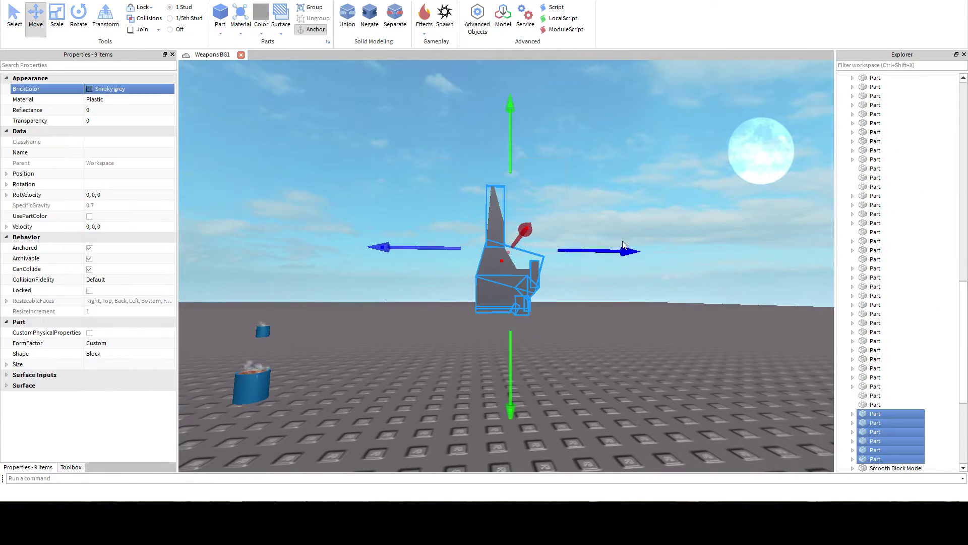
key("ctrl+z")
key("d")
right_click_drag(561, 268, 562, 268)
key("e")
key("a")
key("w")
key("ctrl+y")
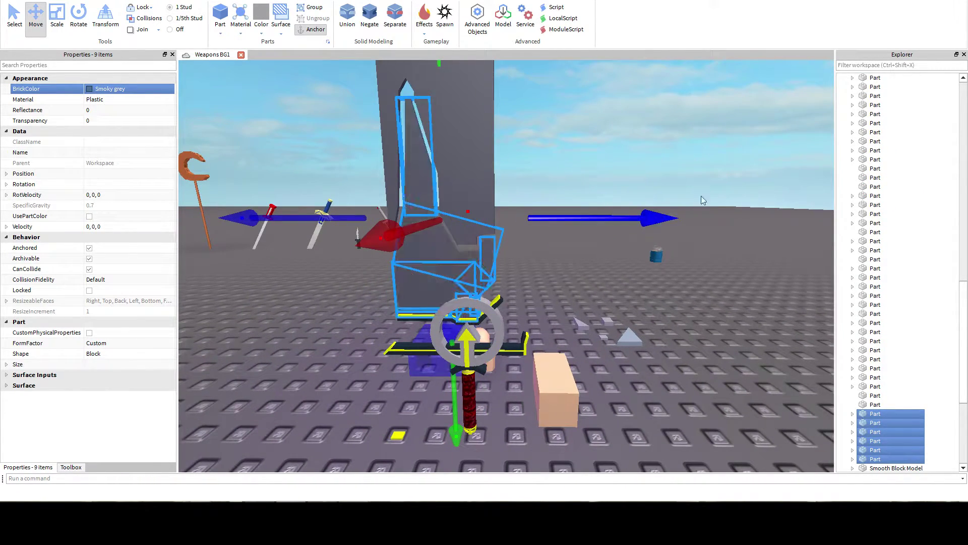
left_click(701, 200)
Examine the assembled broken blade and the gaps between its fragments from several angles.
right_click_drag(622, 187, 612, 195)
key("s")
key("q")
key("e")
key("q")
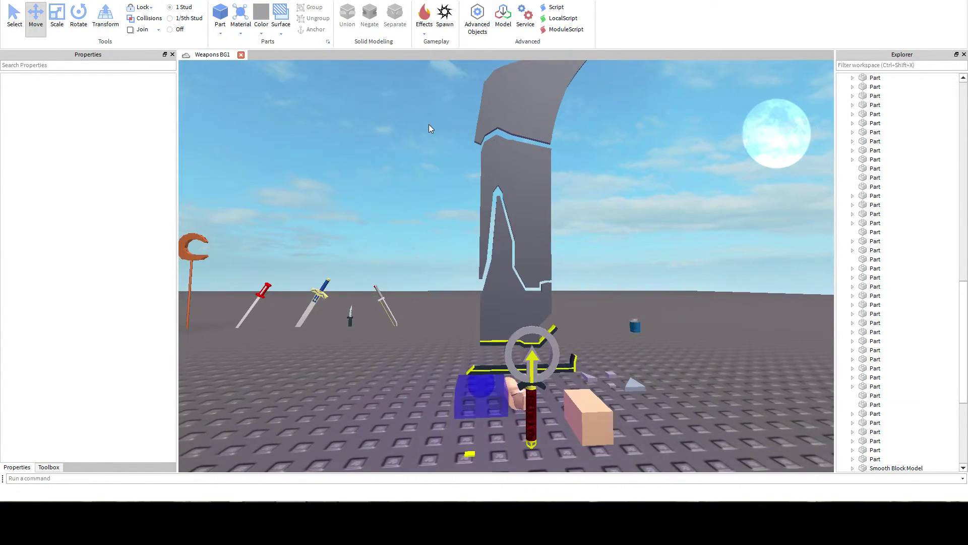
key("w")
key("e")
right_click_drag(419, 158, 419, 159)
key("d")
key("e")
Switch to the sword concept image in the photo viewer and compare its blade cracks and edges with the model.
key("alt+Tab")
key("alt+Tab")
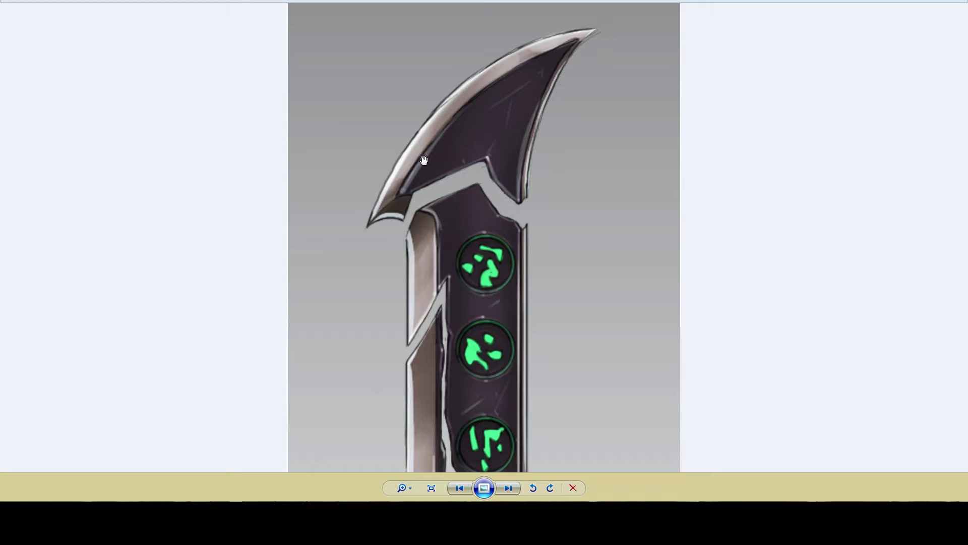
scroll(471, 337, "down", 1)
left_click_drag(467, 352, 461, 246)
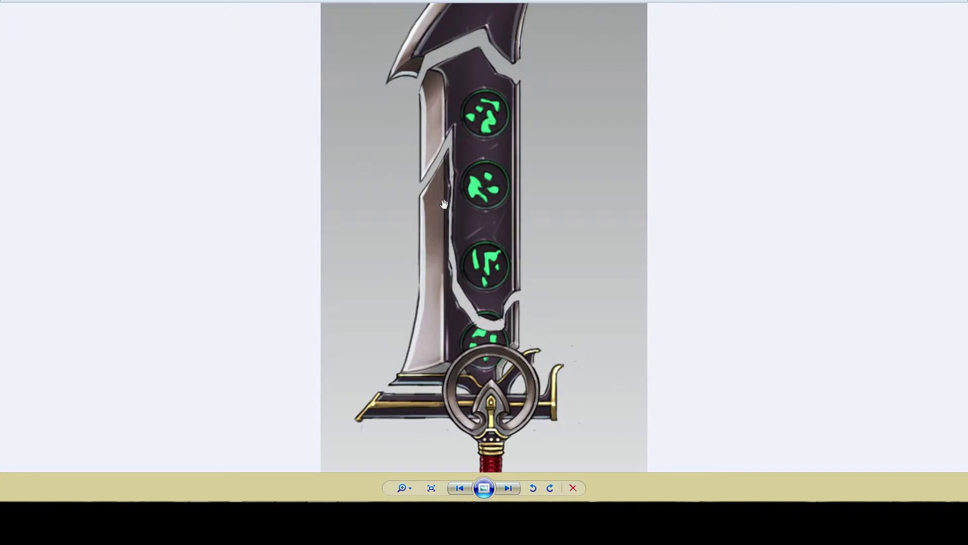
scroll(443, 203, "down", 3)
scroll(452, 134, "up", 3)
left_click_drag(564, 30, 540, 116)
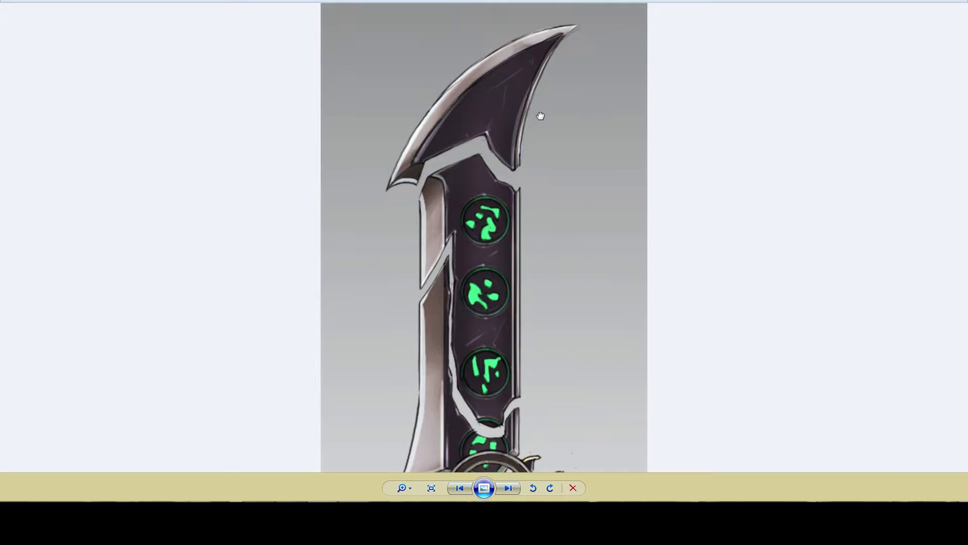
key("alt+Tab")
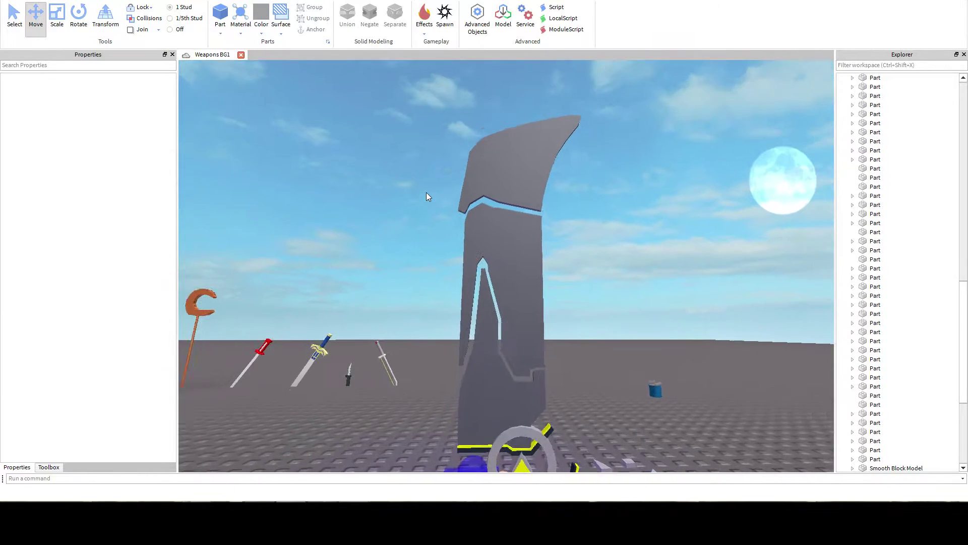
key("alt+Tab")
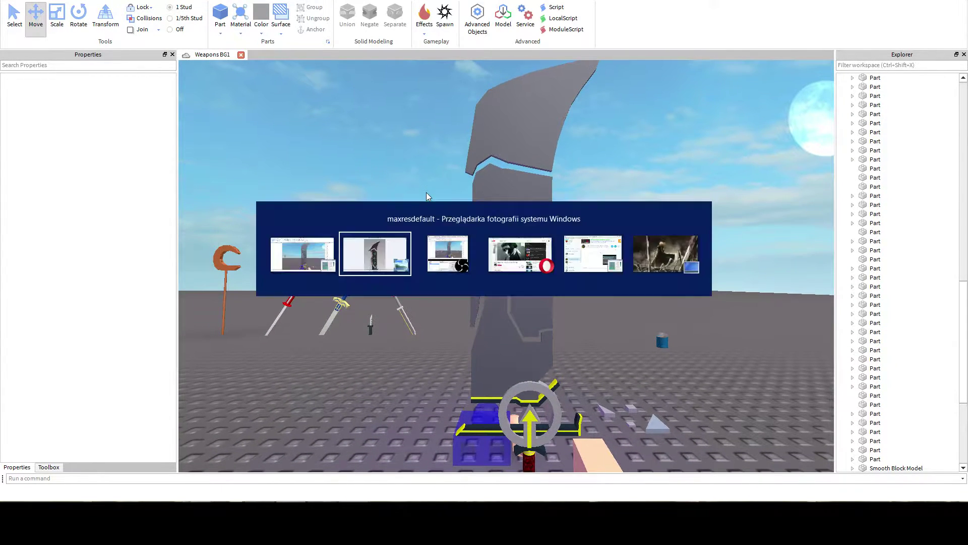
left_click_drag(436, 254, 444, 115)
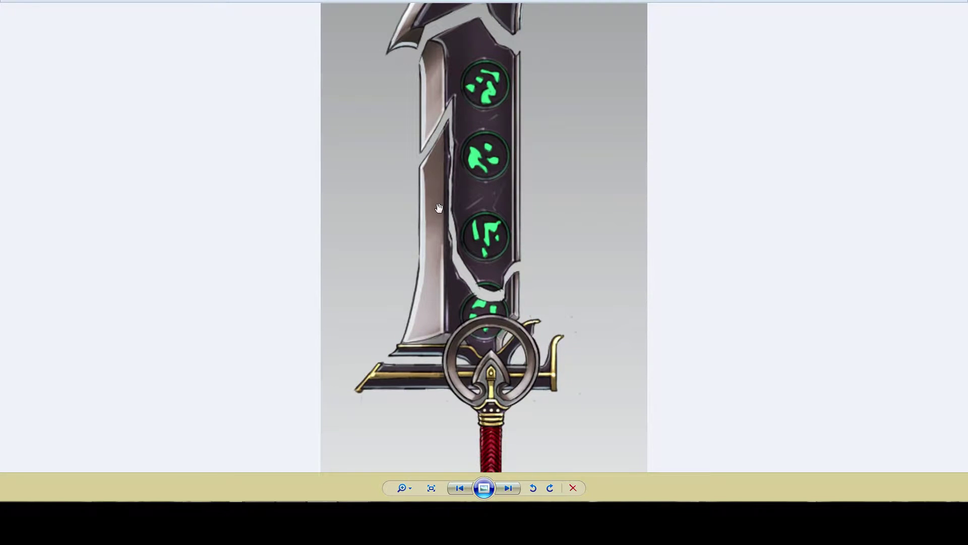
left_click_drag(436, 192, 443, 244)
key("alt+Tab")
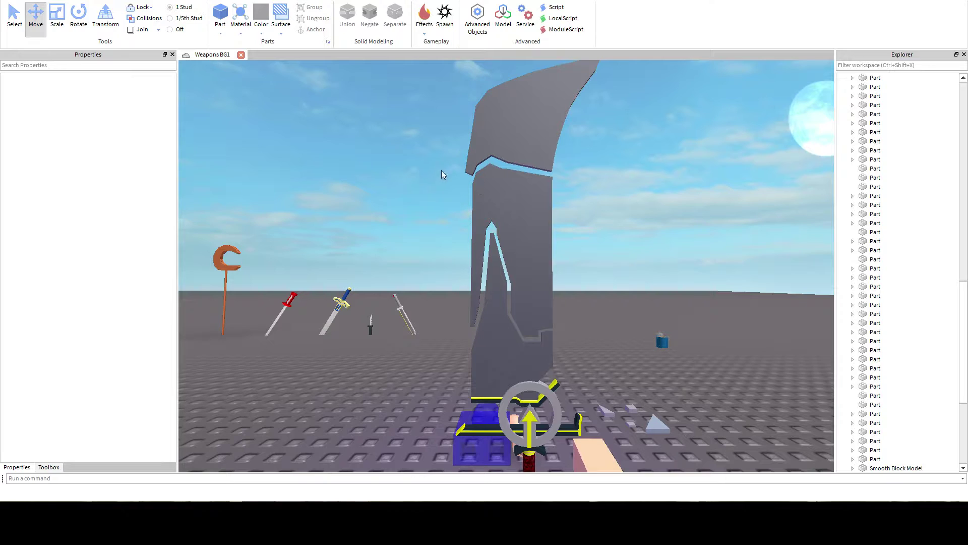
Take the small medium stone grey block from the floor and bring it next to the sword blade.
right_click_drag(442, 174, 440, 173)
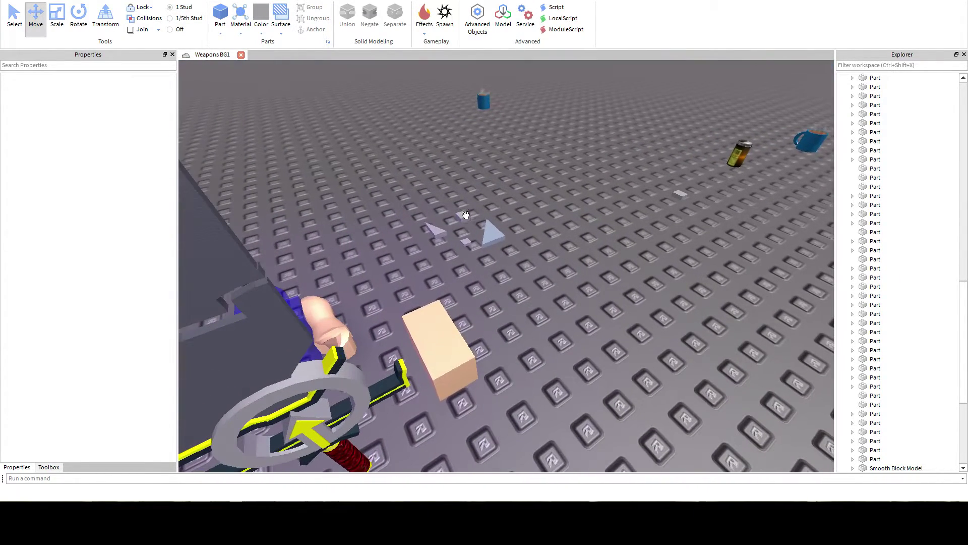
left_click(465, 214)
left_click_drag(465, 212, 465, 210)
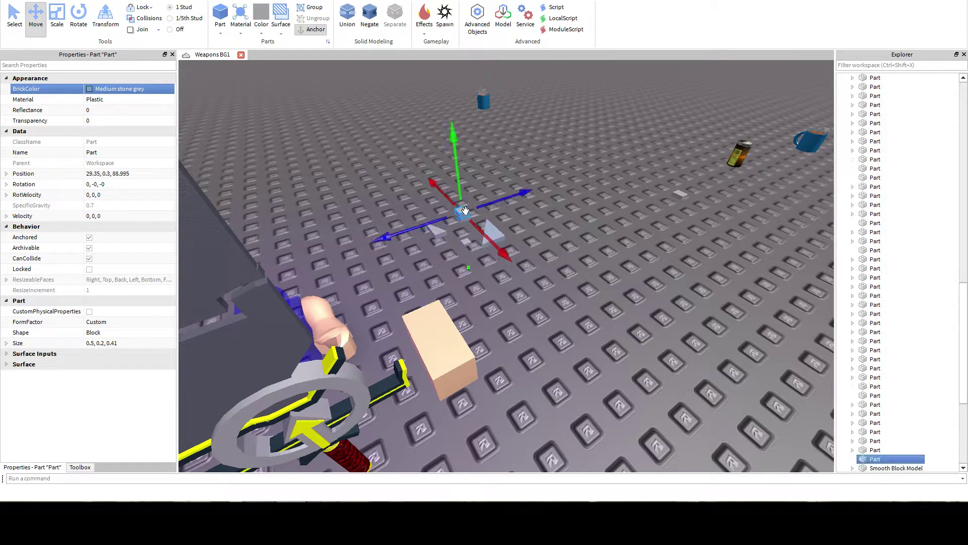
left_click_drag(465, 252, 465, 263)
scroll(465, 252, "down", 5)
right_click_drag(465, 264, 464, 264)
left_click_drag(464, 264, 469, 224)
scroll(469, 245, "up", 4)
scroll(469, 212, "down", 2)
Turn off snapping and tilt the small block about 12 degrees beside the curved blade tip.
left_click(180, 30)
right_click_drag(417, 143, 417, 143)
scroll(416, 143, "down", 1)
left_click(72, 19)
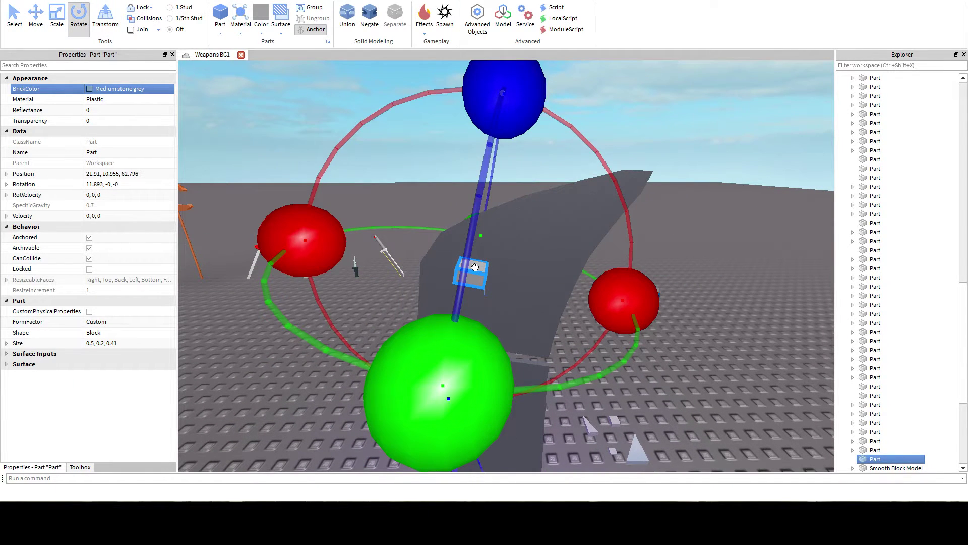
left_click_drag(475, 267, 461, 292)
left_click_drag(478, 344, 484, 344)
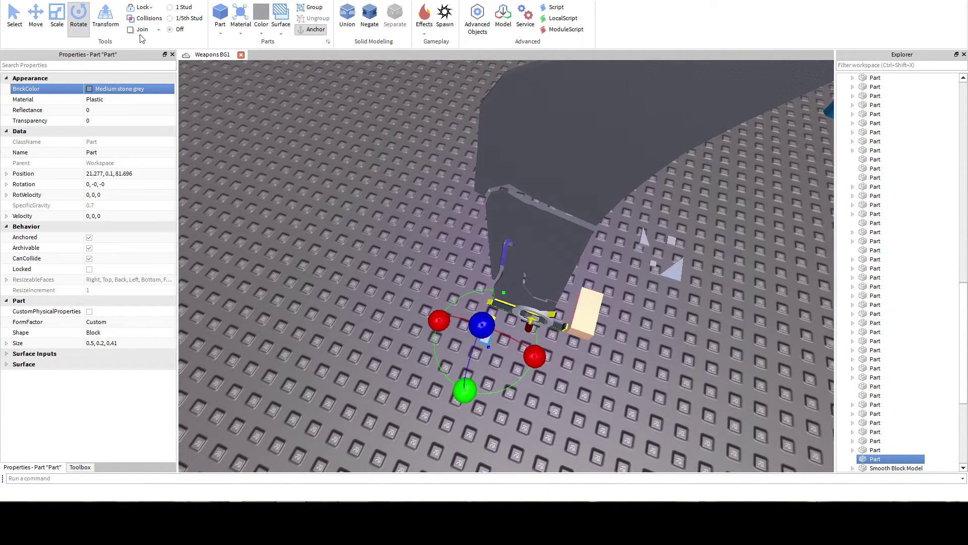
Raise the small block off the floor alongside the blade's edge.
left_click(38, 30)
right_click_drag(492, 315, 487, 291)
scroll(486, 292, "up", 2)
left_click_drag(487, 291, 498, 238)
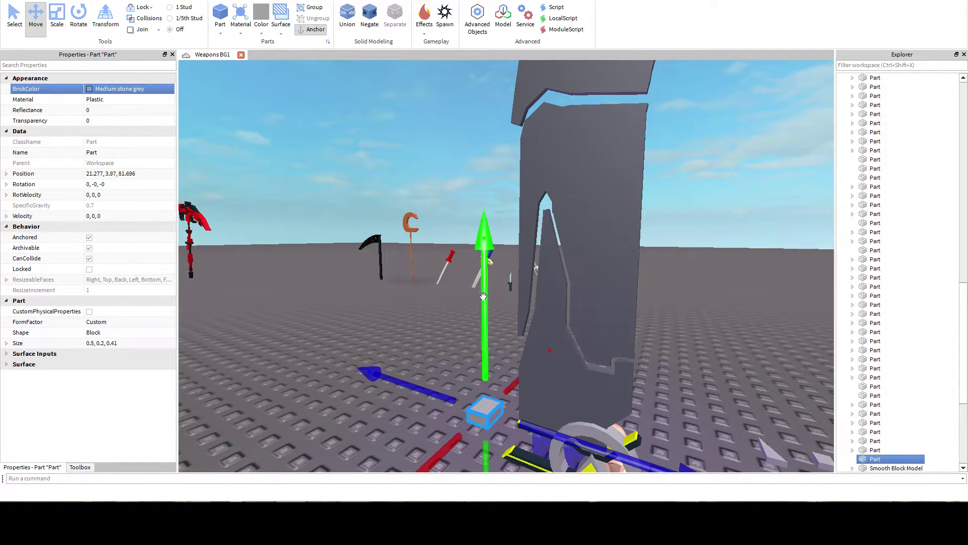
left_click_drag(483, 296, 487, 288)
right_click_drag(483, 296, 488, 288)
mouse_move(487, 288)
left_mouse_down()
mouse_move(508, 262)
mouse_move(504, 289)
left_mouse_up()
right_click_drag(505, 289, 504, 289)
Position the small block beside the crack under the blade tip, at about 22.017, 9.31, 81.606.
left_click_drag(582, 274, 624, 261)
right_click_drag(625, 262, 625, 261)
left_click_drag(567, 159, 567, 116)
right_click_drag(615, 189, 615, 189)
left_click_drag(618, 223, 580, 226)
right_click_drag(428, 174, 428, 174)
left_click_drag(571, 207, 583, 208)
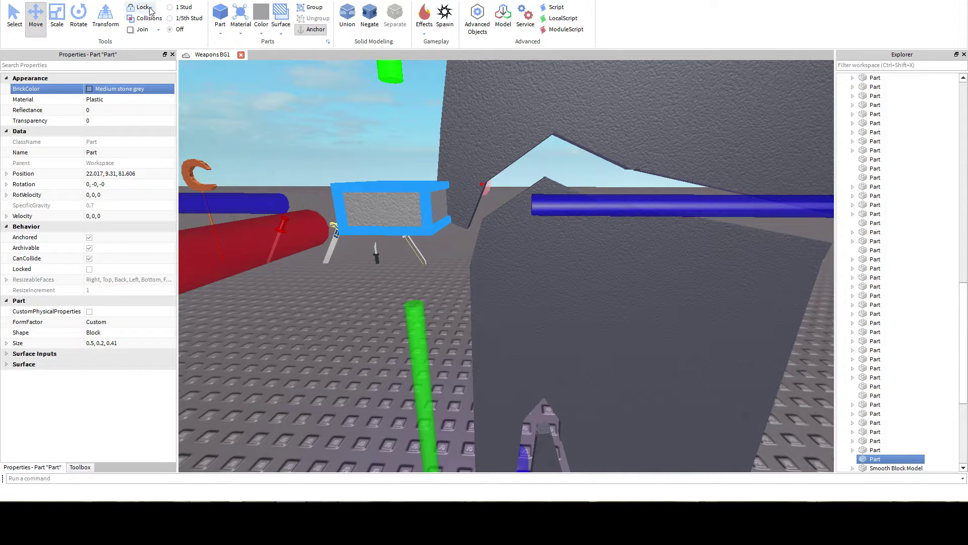
Tilt the small block beside the crack to about 12.56 degrees around the X axis.
left_click(78, 18)
left_click_drag(627, 238, 628, 280)
right_click_drag(325, 156, 325, 156)
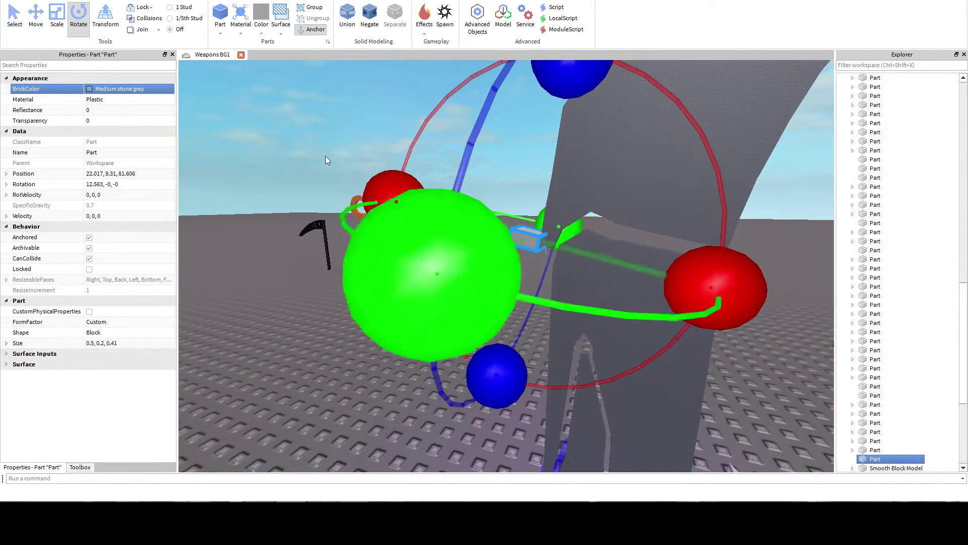
left_click(36, 19)
right_click_drag(576, 184, 577, 182)
left_click_drag(584, 124, 571, 136)
right_click_drag(571, 137, 571, 136)
Duplicate the small grey block on the floor and place the tilted copy above the crack at about 21.91, 10.14, 82.5.
left_click(591, 308)
left_click(588, 306)
key("ctrl+d")
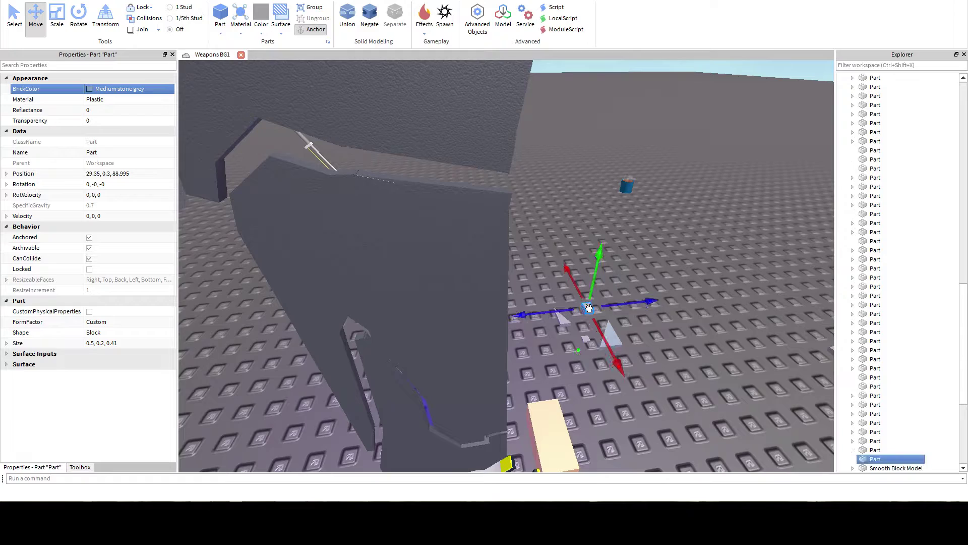
key("s")
left_click_drag(589, 308, 498, 139)
key("a")
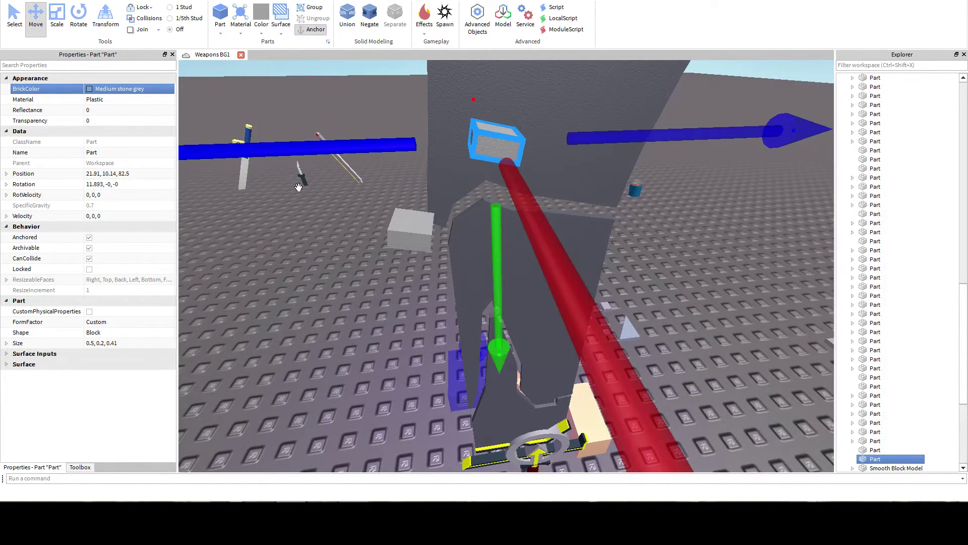
key("a")
right_click_drag(298, 187, 292, 191)
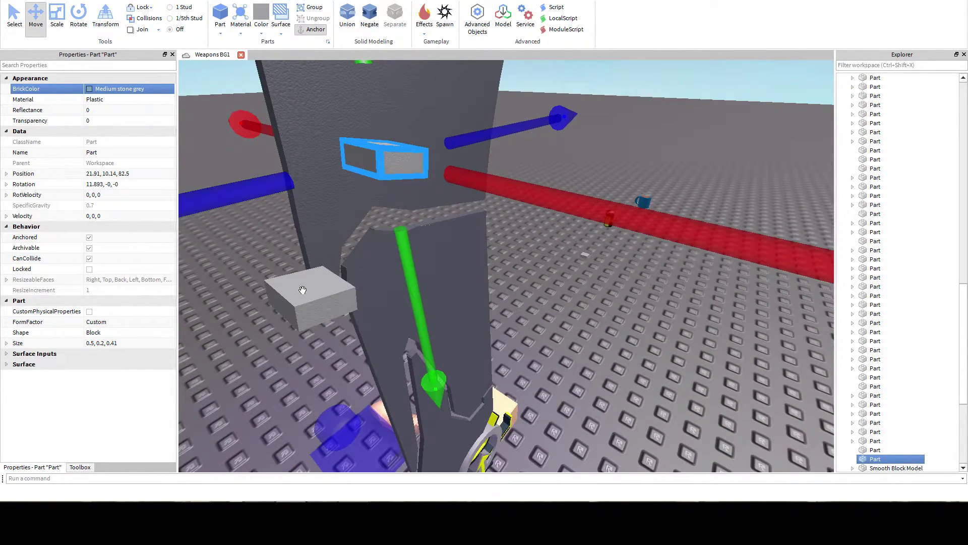
Set the lower block's X position to 21.911 to line it up with the upper block.
left_click(93, 174)
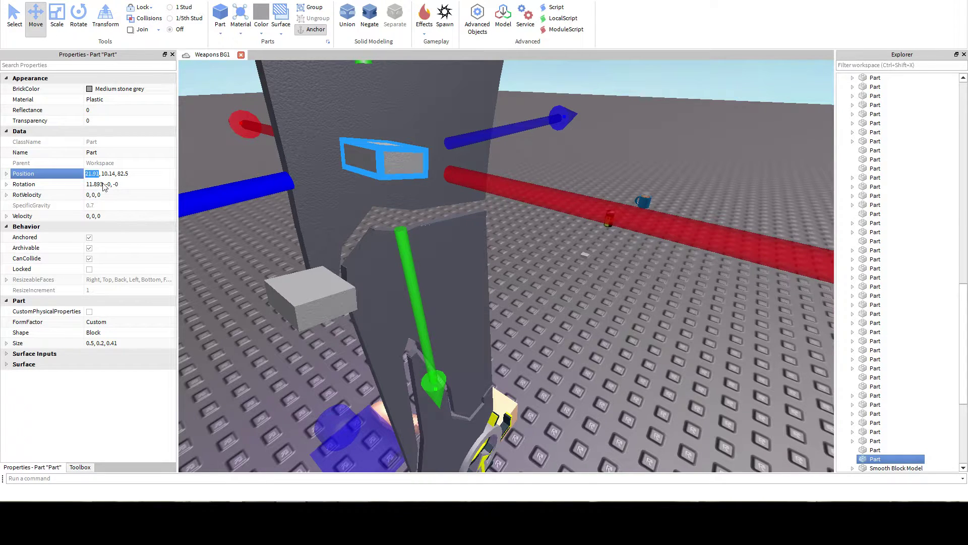
left_click(310, 295)
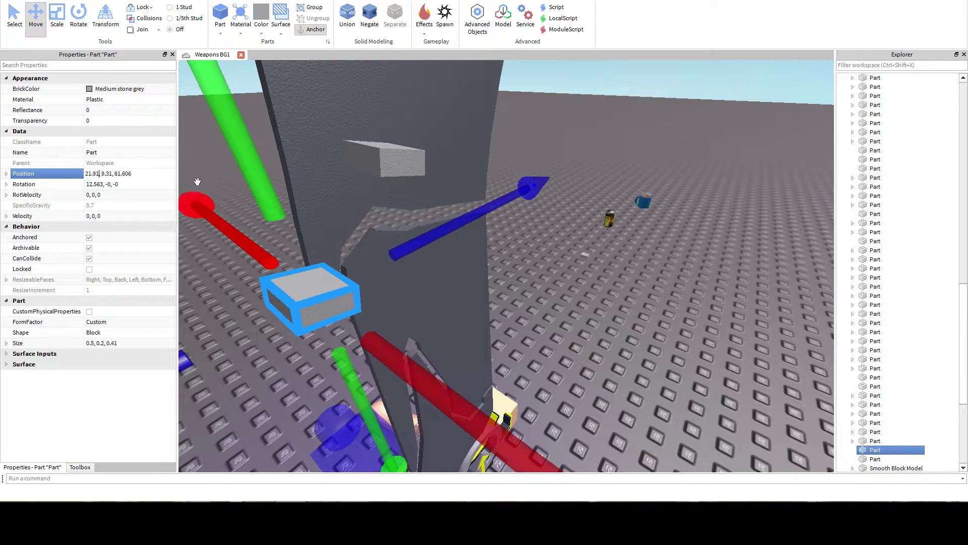
key("Return")
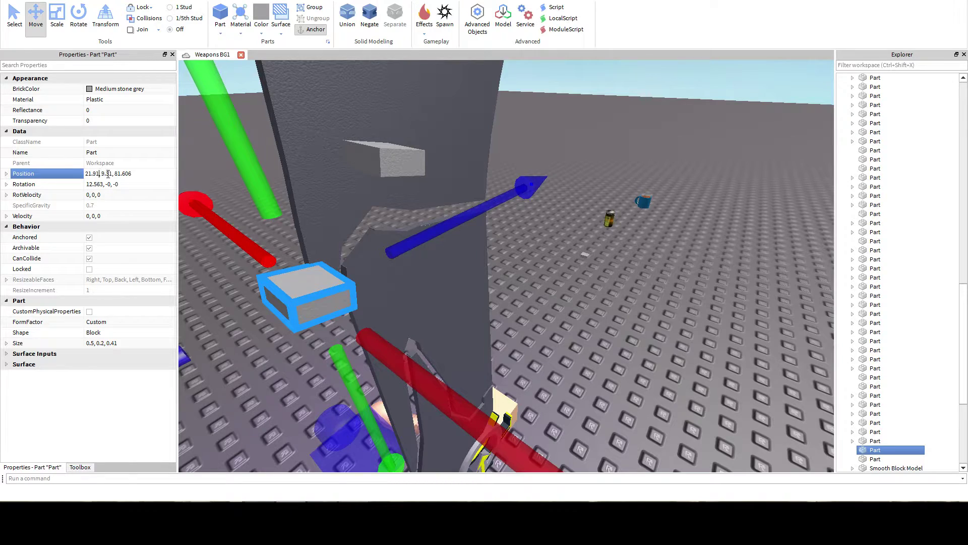
key("Return")
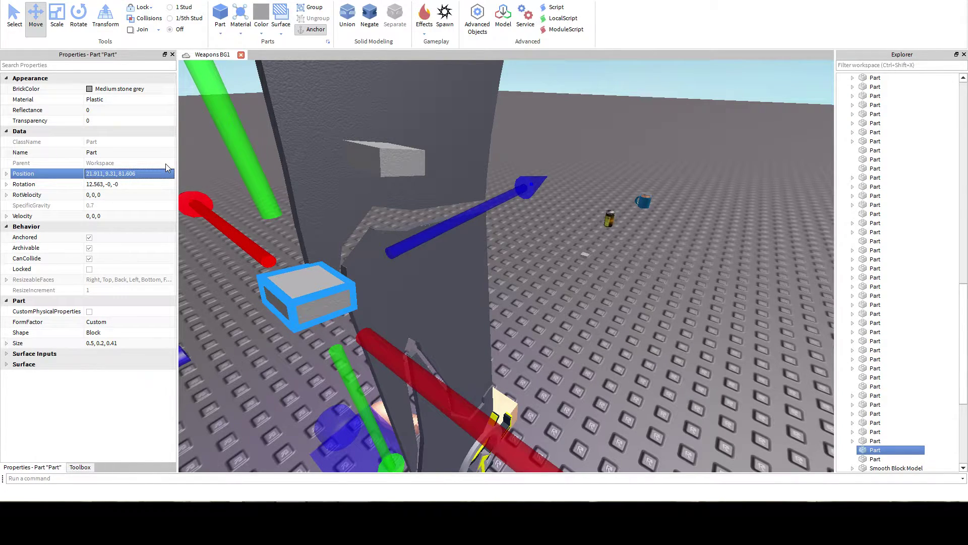
Move the lower block beside the crack along the Z axis to about 81.656.
right_click_drag(391, 197, 397, 198)
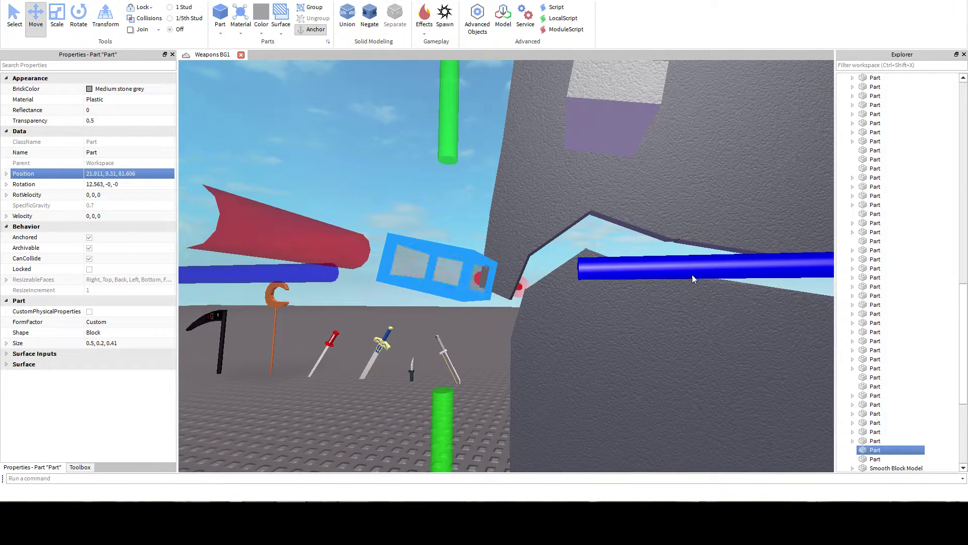
left_click_drag(692, 274, 700, 268)
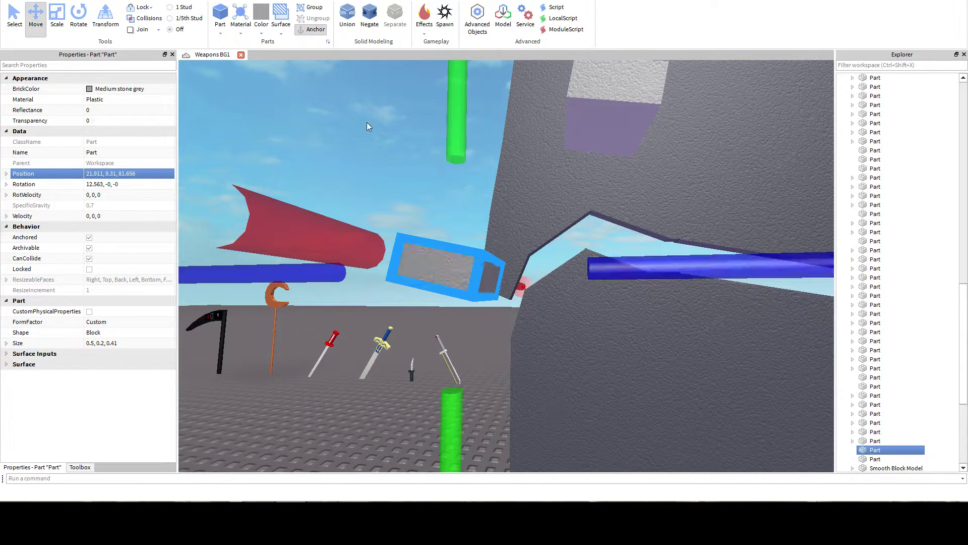
mouse_move(367, 122)
right_mouse_down()
mouse_move(369, 135)
mouse_move(361, 129)
right_mouse_up()
Reposition the upper small block higher on the blade tip, at about 21.91, 10.855, 83.846.
scroll(361, 129, "down", 2)
key("ctrl+3")
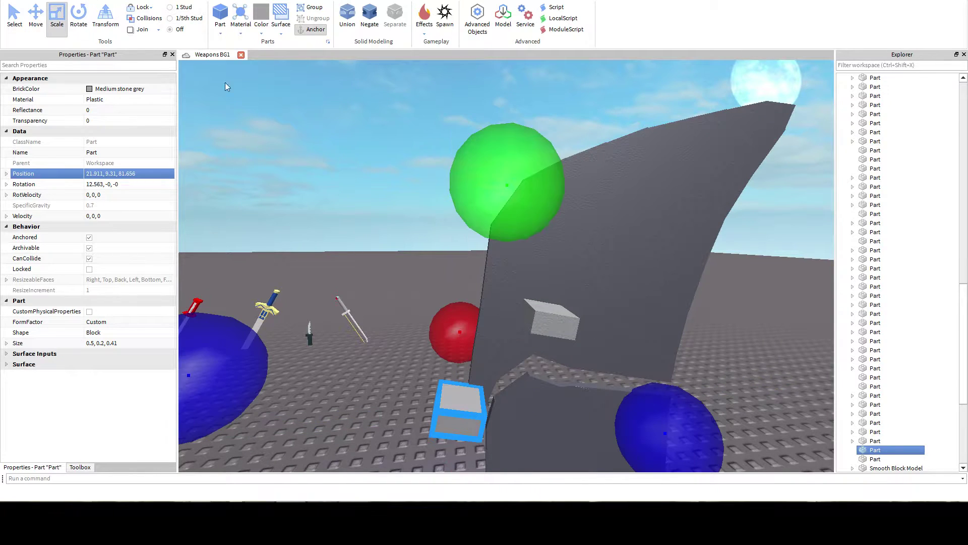
left_click_drag(545, 317, 697, 222)
Resize the lower block beside the crack into a tall thin strip of about 0.2 × 1.77 × 0.41.
left_click(445, 401)
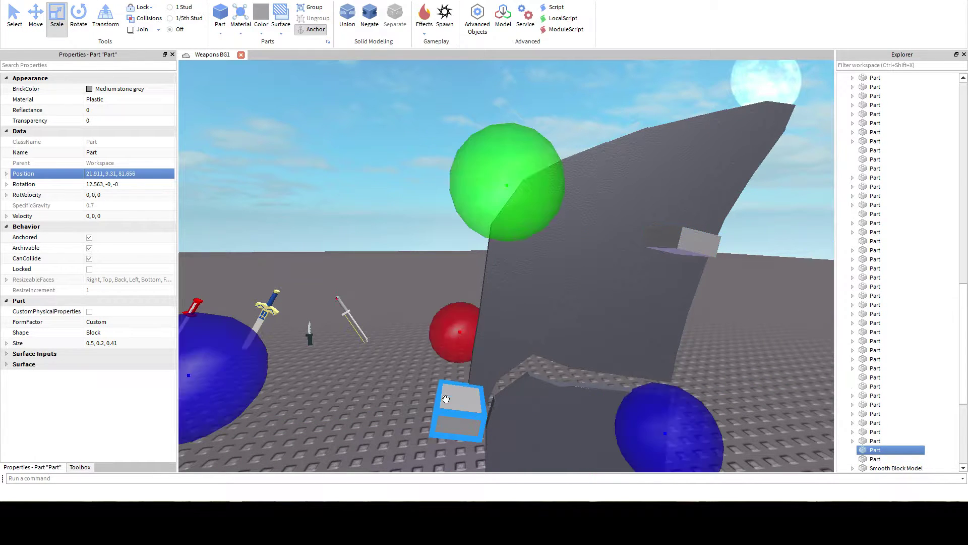
right_click_drag(242, 141, 255, 143)
left_click_drag(541, 166, 554, 114)
right_click_drag(520, 188, 520, 187)
right_click_drag(278, 240, 255, 235)
left_click_drag(255, 235, 402, 233)
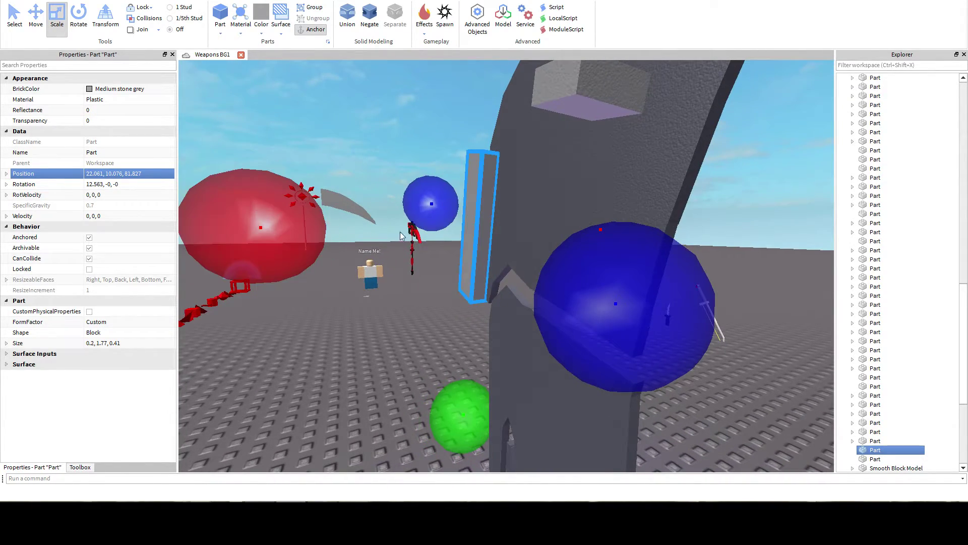
Inspect how the tall strip and the upper block line up with the blade from several angles.
scroll(445, 232, "up", 3)
scroll(445, 232, "down", 3)
left_click(598, 155)
right_click_drag(605, 156, 329, 183)
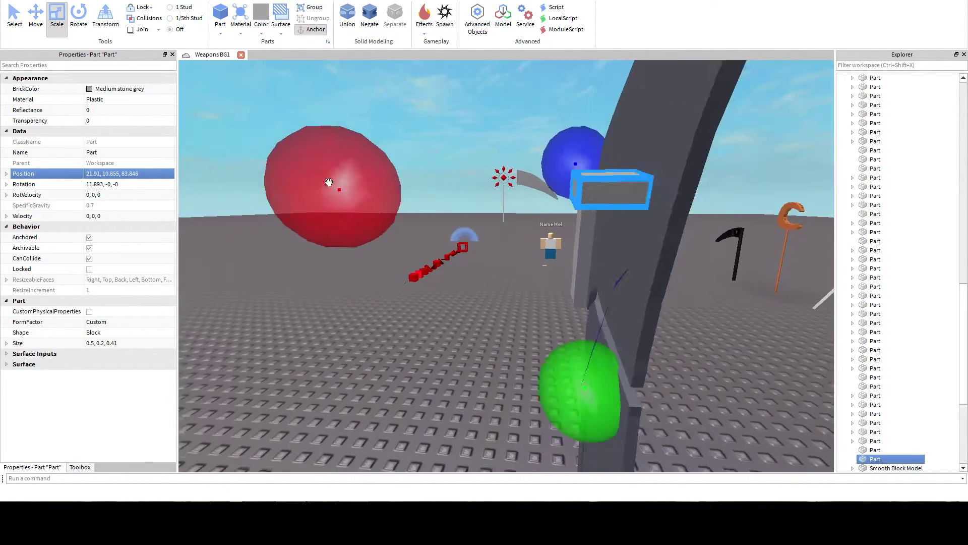
scroll(329, 182, "down", 2)
right_click_drag(610, 234, 580, 247)
scroll(600, 234, "up", 3)
scroll(600, 234, "down", 3)
Try to slide the tall strip away from the blade edge along the Z axis to about 79.827.
left_click(499, 293)
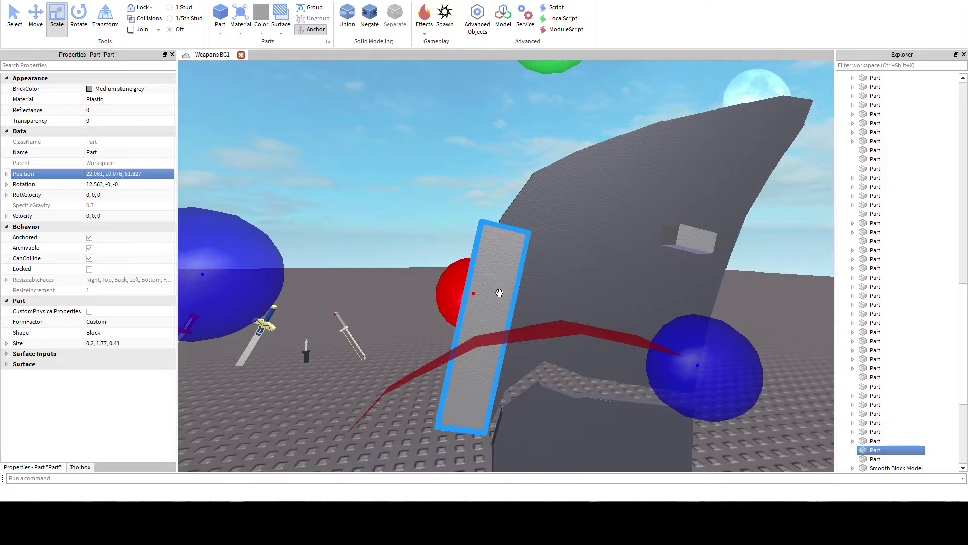
left_click(36, 17)
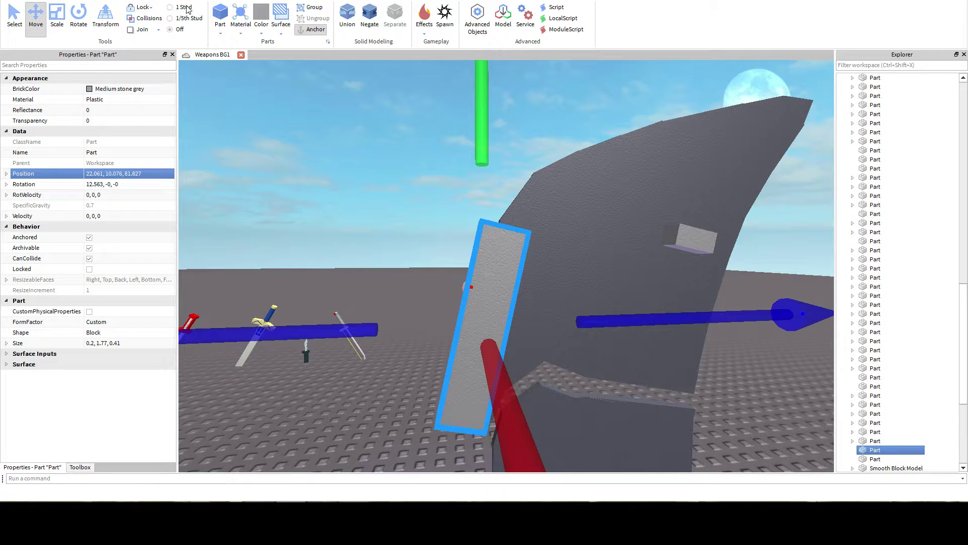
left_click_drag(770, 347, 514, 324)
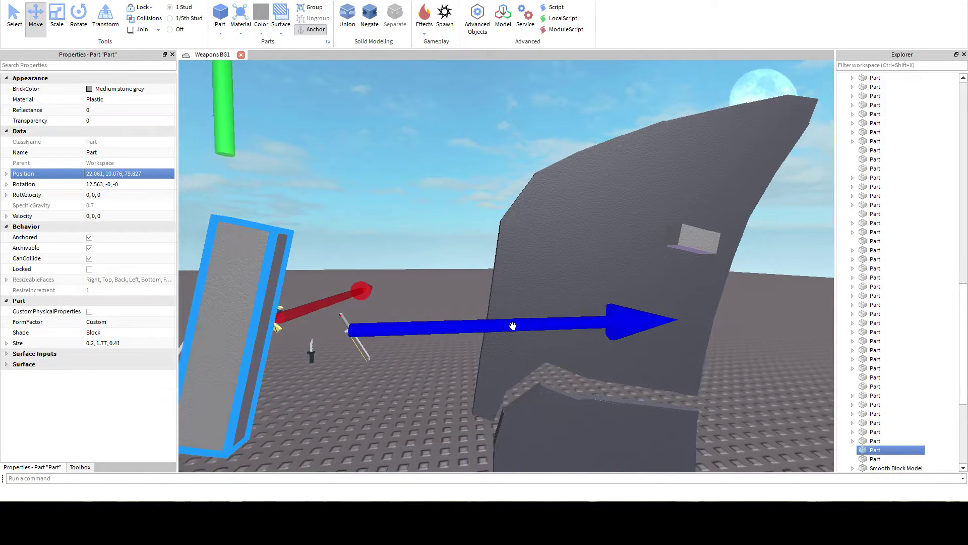
right_click_drag(515, 324, 513, 326)
scroll(513, 326, "down", 2)
key("ctrl+z")
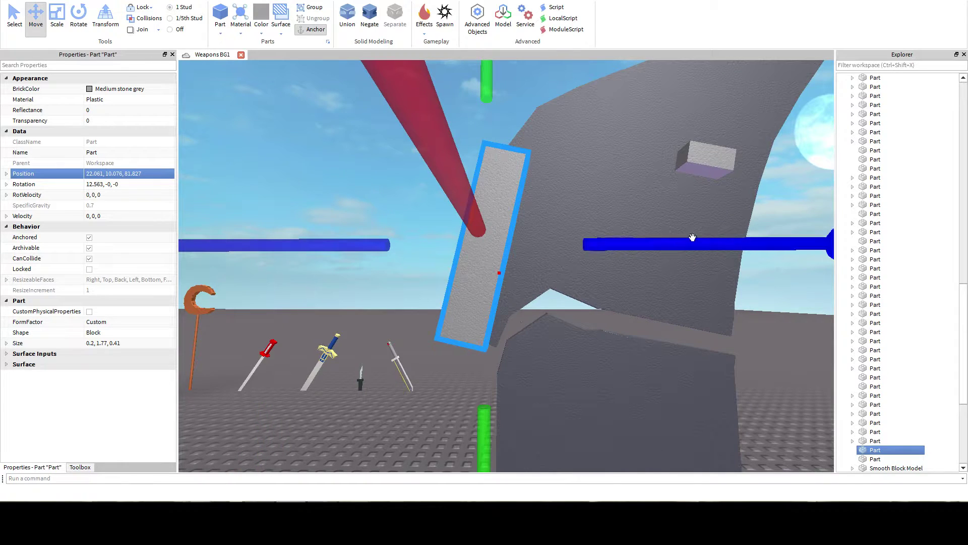
left_click_drag(692, 239, 566, 357)
right_click_drag(567, 356, 567, 356)
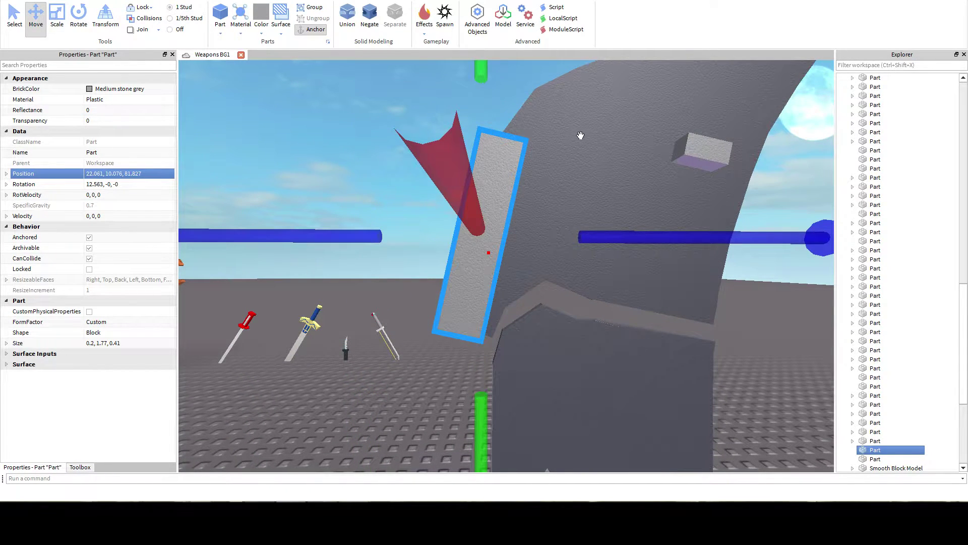
Try to cut the tall strip's shape out of the blade tip by negating the strip and uniting both.
right_click_drag(579, 134, 579, 135)
scroll(579, 135, "down", 2)
left_click(364, 11)
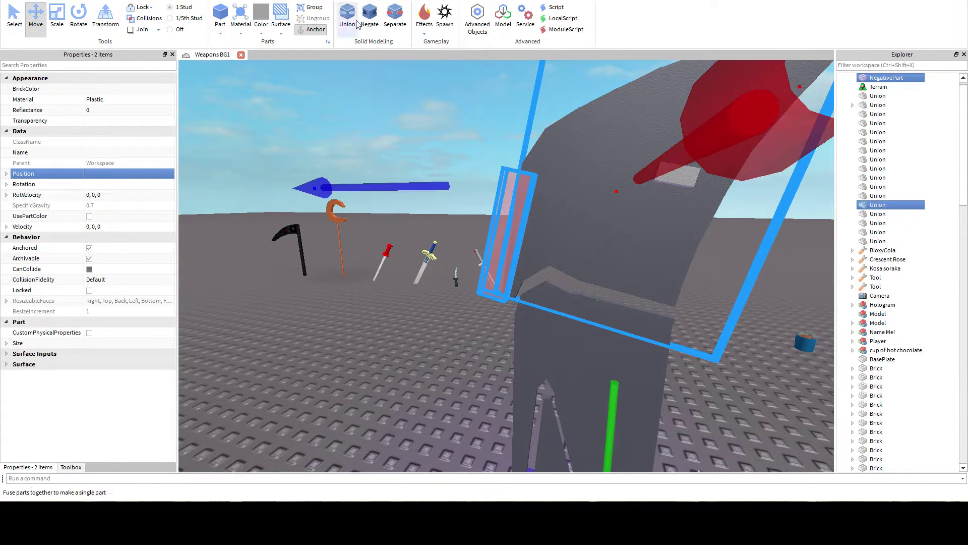
left_click(452, 107)
right_click_drag(452, 107, 452, 110)
scroll(453, 108, "up", 2)
scroll(452, 110, "down", 2)
key("ctrl+z")
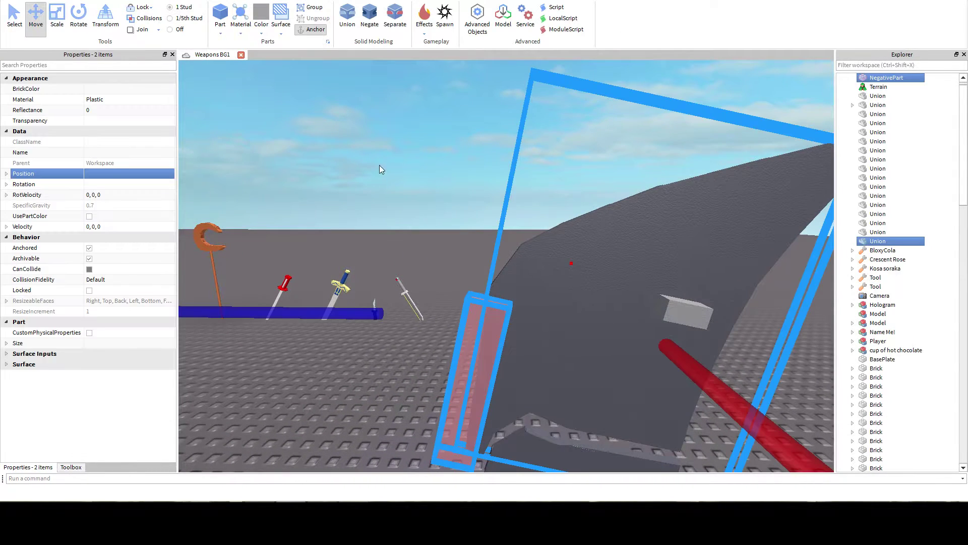
key("ctrl+z")
Try the Mid gray colour on the tall strip beside the blade tip, and undo it.
left_click(276, 145)
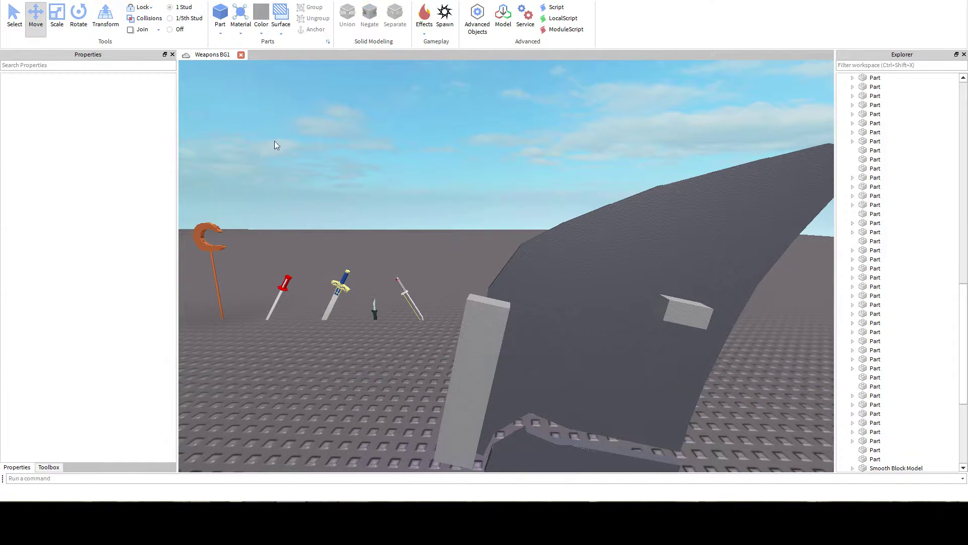
left_click(469, 345)
left_click(91, 88)
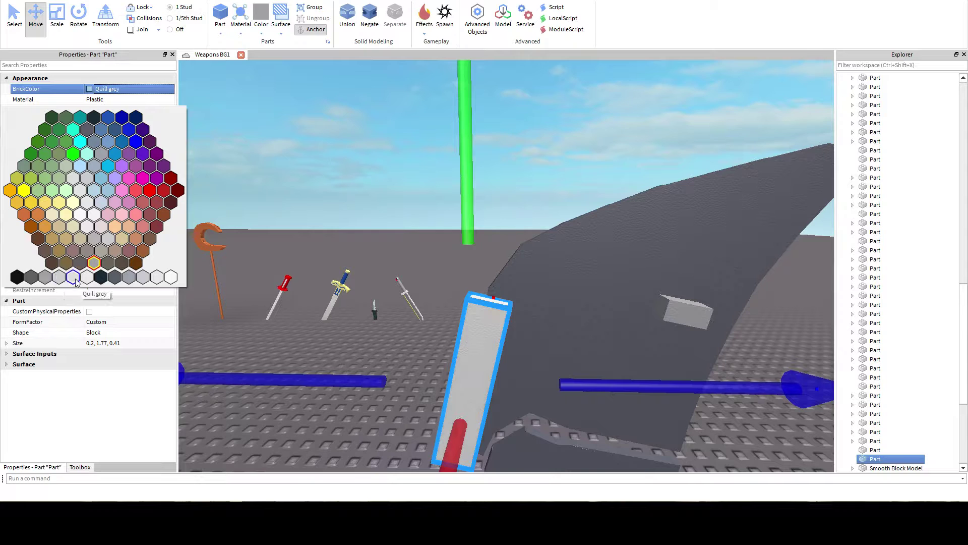
left_click(59, 276)
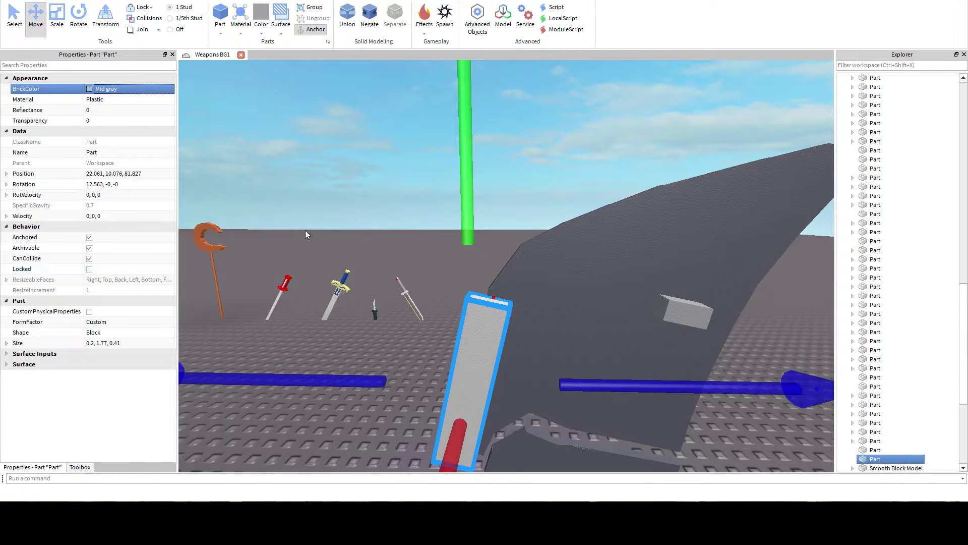
scroll(355, 248, "down", 2)
key("ctrl+z")
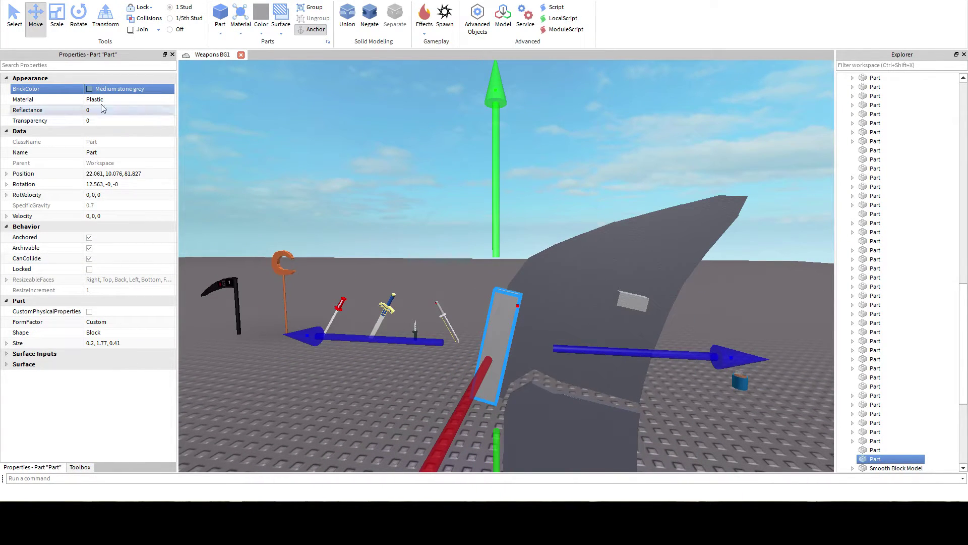
Check the concept image and set the tall strip's colour to Seashell.
left_click(95, 89)
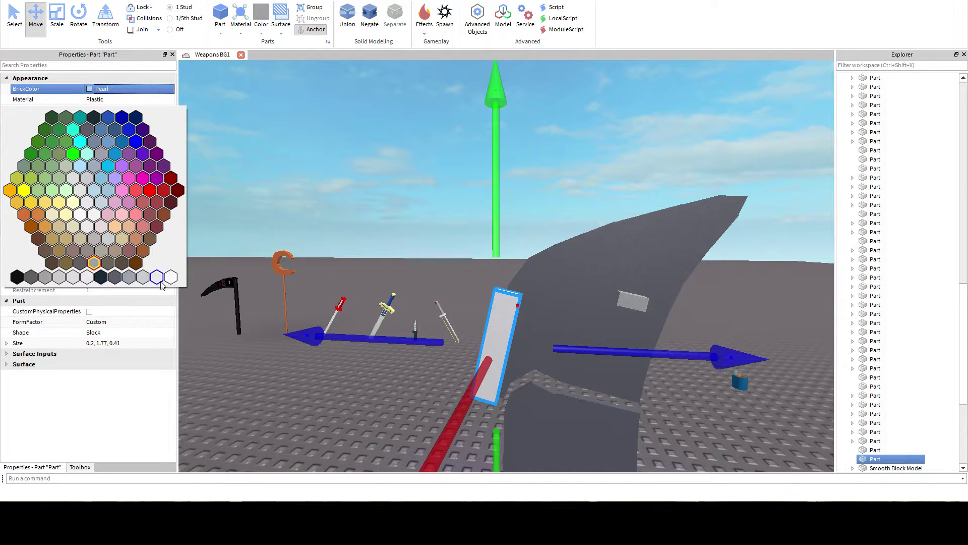
key("alt+Tab")
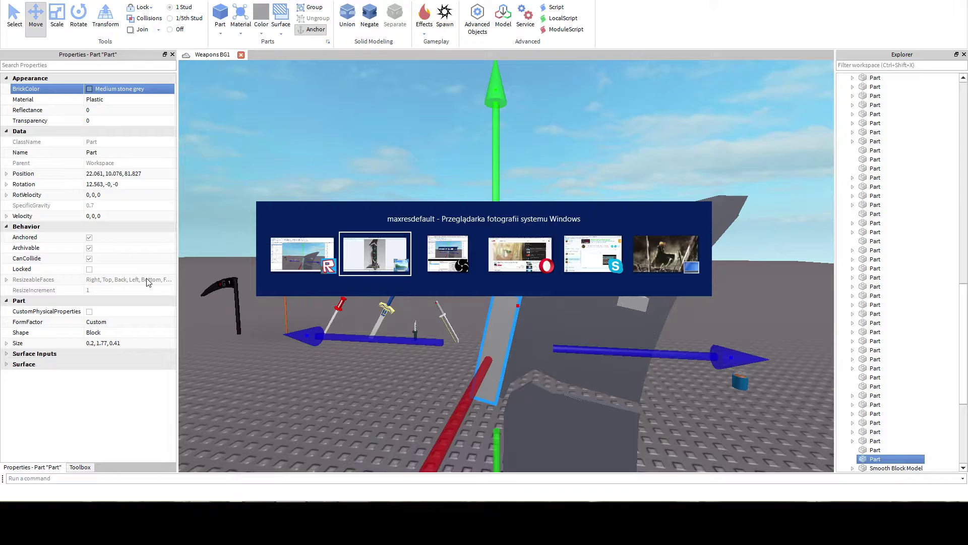
key("alt+Tab")
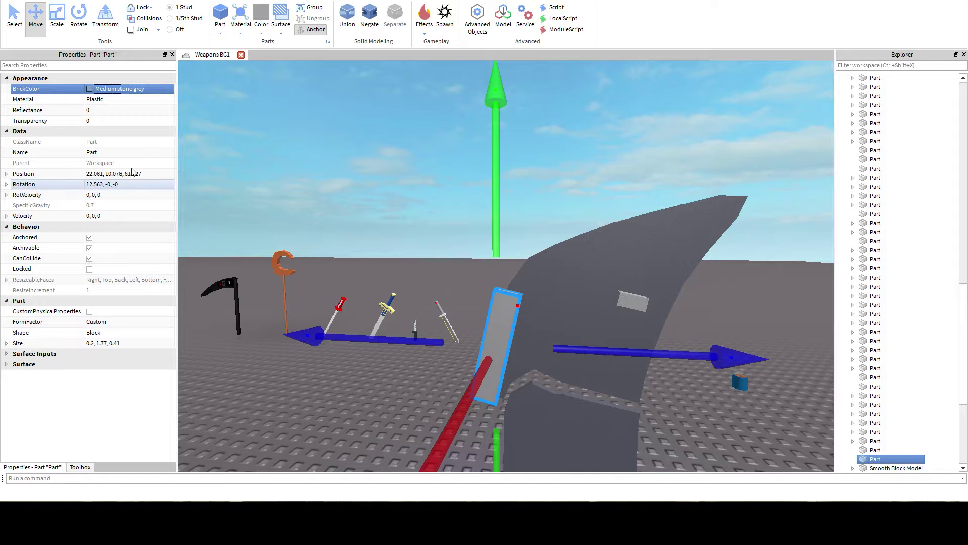
left_click(91, 91)
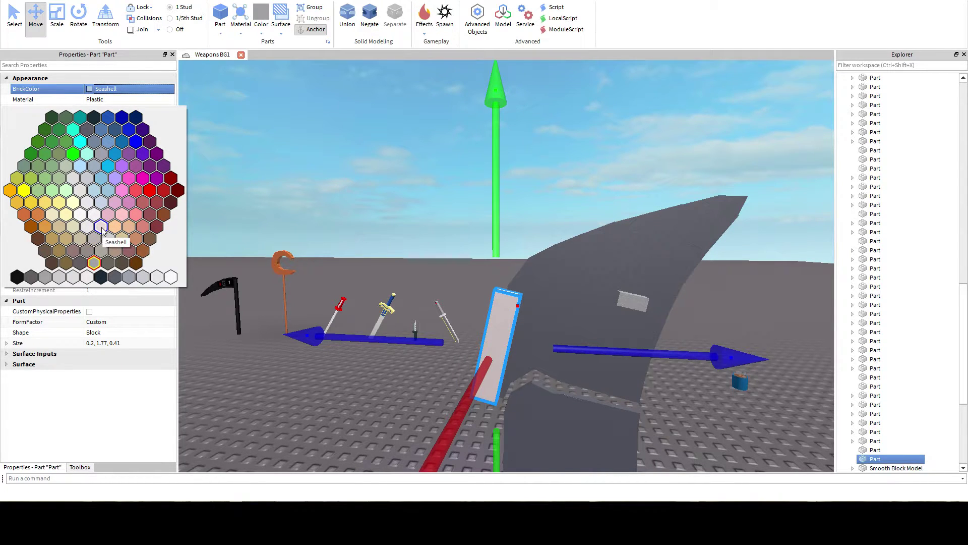
left_click(102, 227)
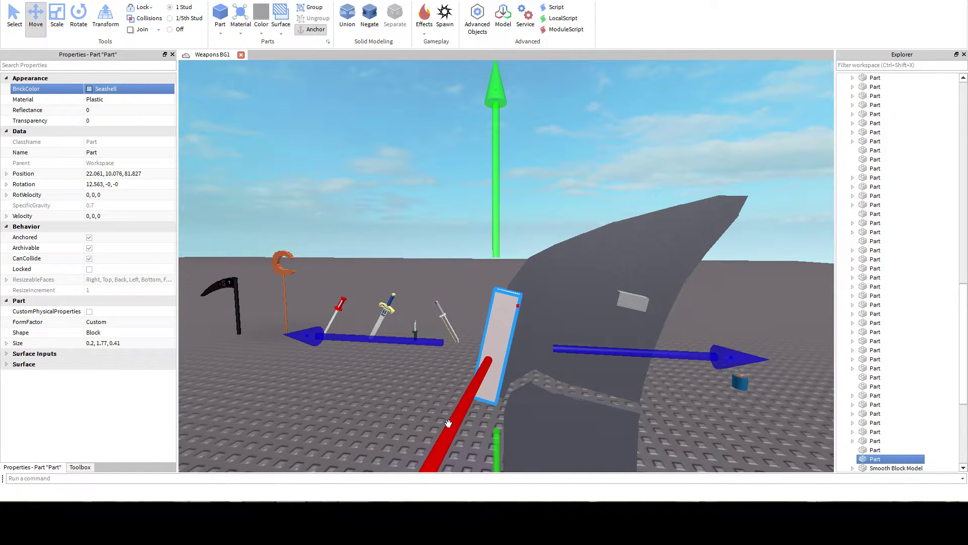
Switch to the concept image in the photo viewer, shrink its window beside the model, and examine the blade's edge colours down to the hilt.
scroll(448, 422, "up", 5)
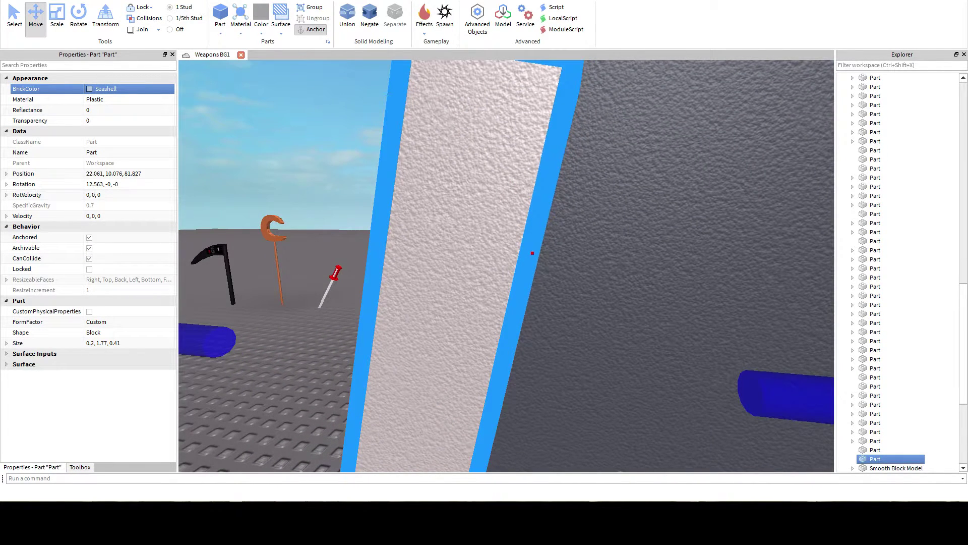
key("alt+Tab")
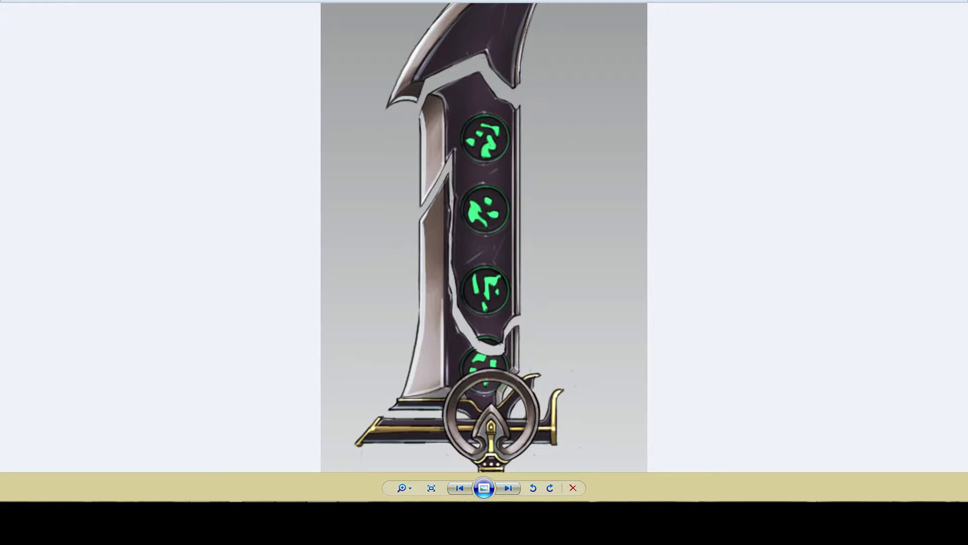
double_click(860, 1)
left_click_drag(846, 35, 814, 33)
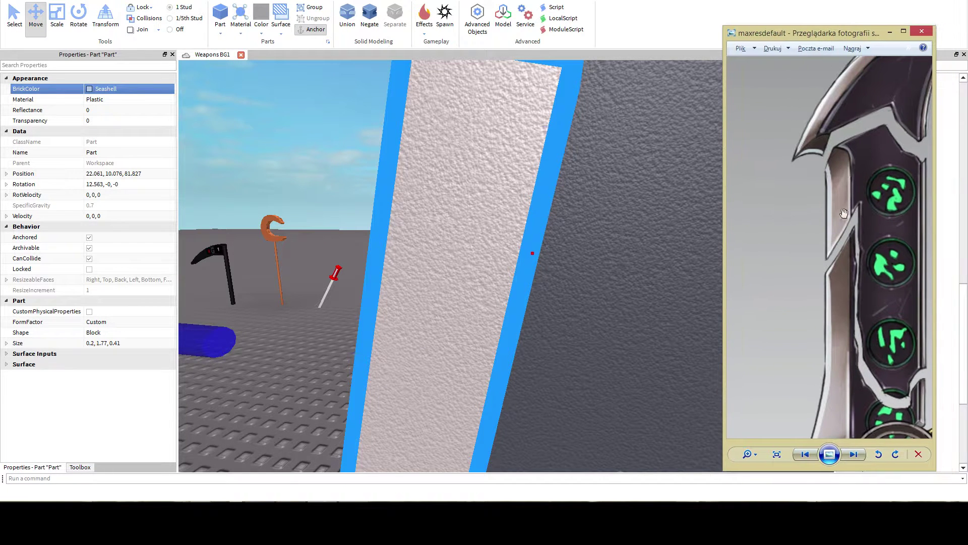
left_click_drag(808, 287, 815, 195)
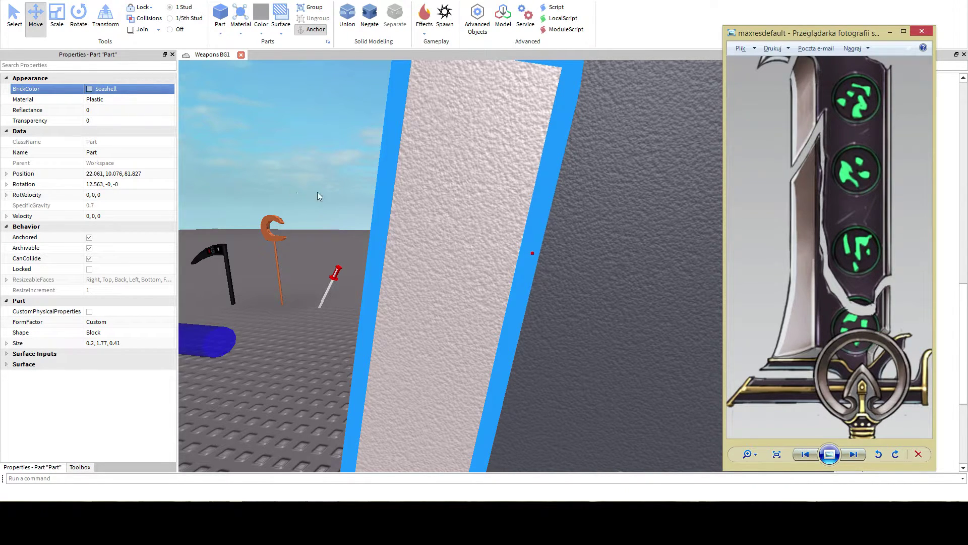
Set the tall strip's colour to White.
left_click(111, 89)
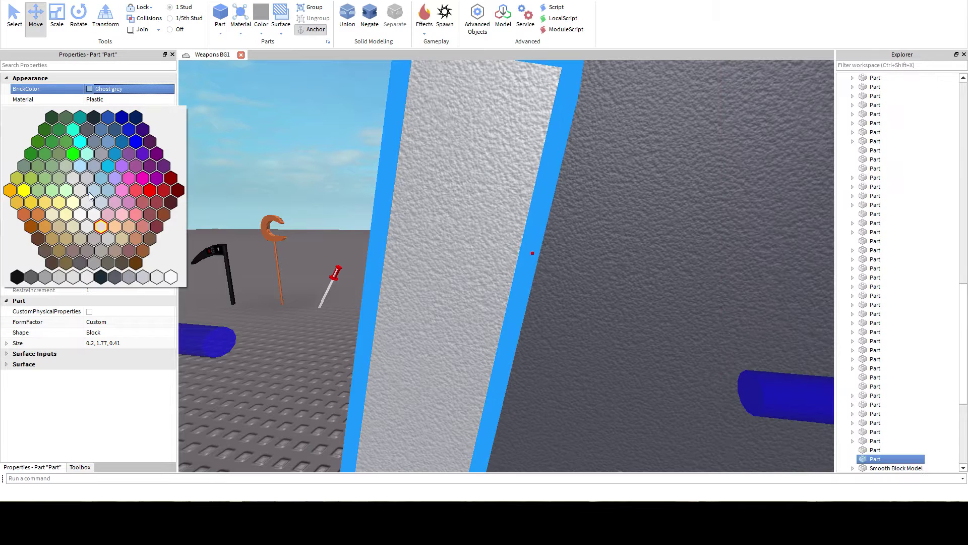
left_click(101, 227)
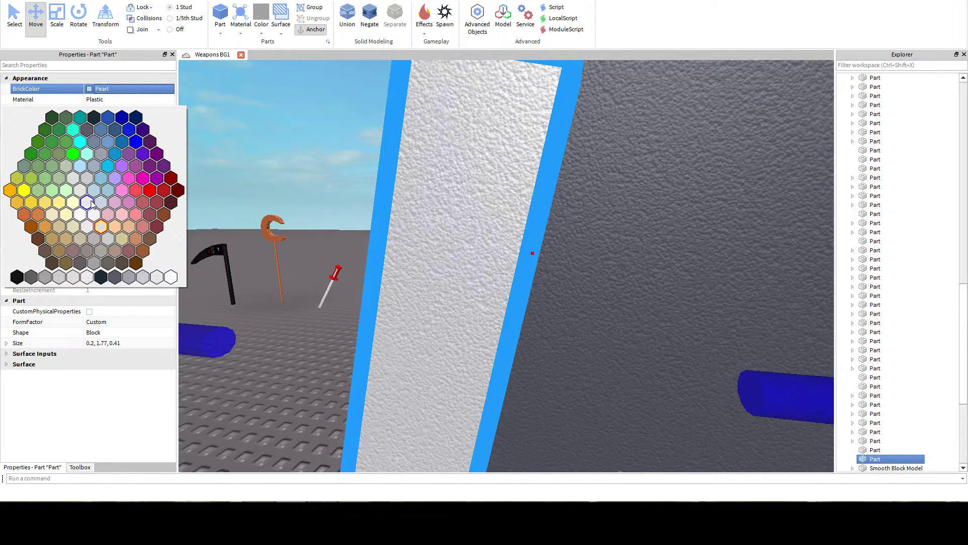
left_click(94, 214)
right_click_drag(277, 209, 277, 209)
scroll(278, 209, "down", 3)
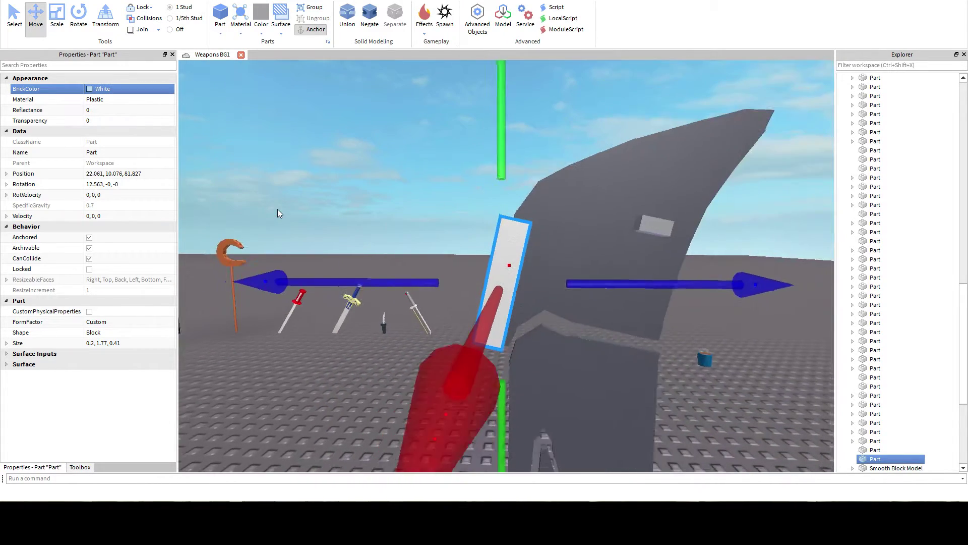
Change the tall strip's colour to Quill grey and deselect it to check the look against the blade.
scroll(277, 209, "up", 1)
scroll(277, 209, "up", 2)
left_click(129, 89)
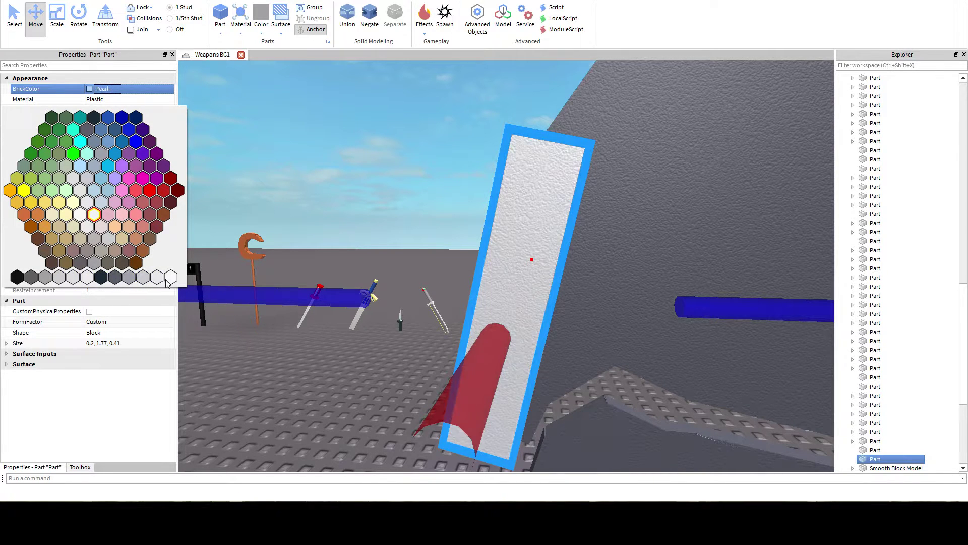
left_click(76, 279)
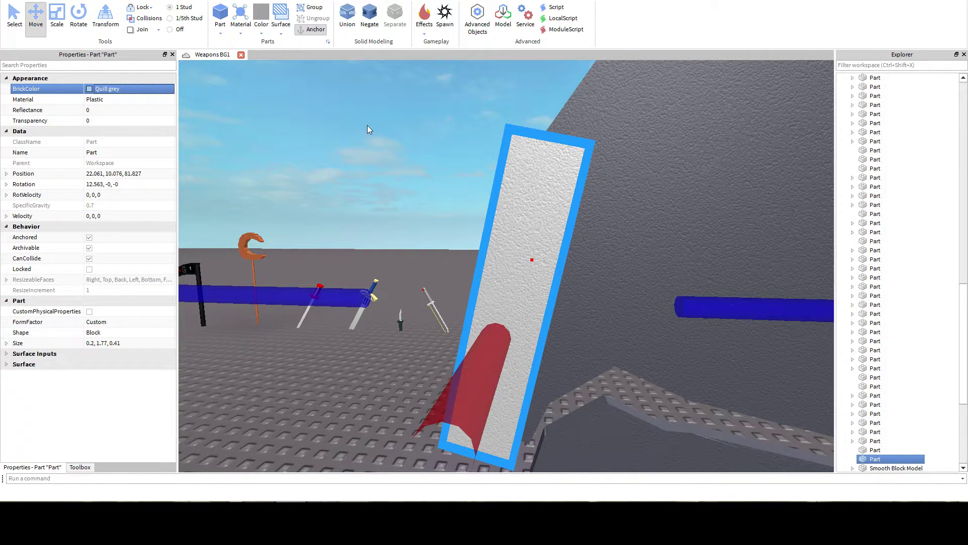
left_click(368, 126)
scroll(368, 126, "down", 3)
scroll(474, 237, "up", 1)
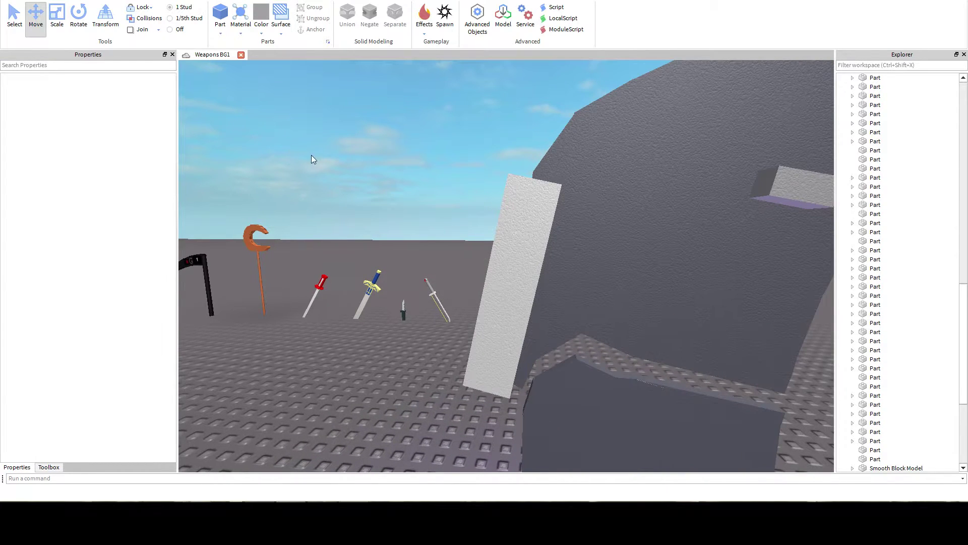
Undo the last three colour changes on the tall strip.
key("ctrl+z")
key("ctrl+z")
key("ctrl+z")
Try the Baby blue colour on the tall strip, and undo it.
left_click(131, 89)
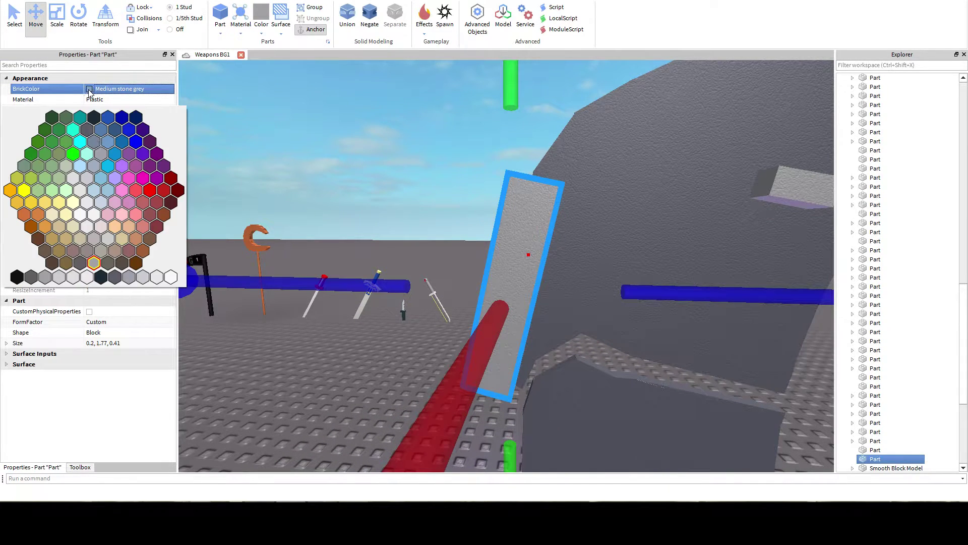
left_click(107, 194)
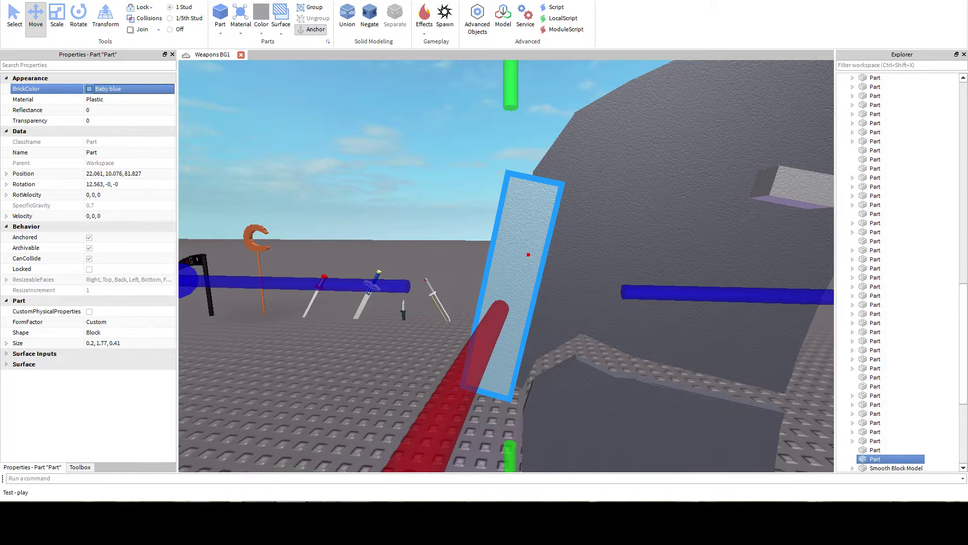
key("ctrl+z")
Try Medium stone grey and Seashell as the tall strip's colour.
left_click(120, 92)
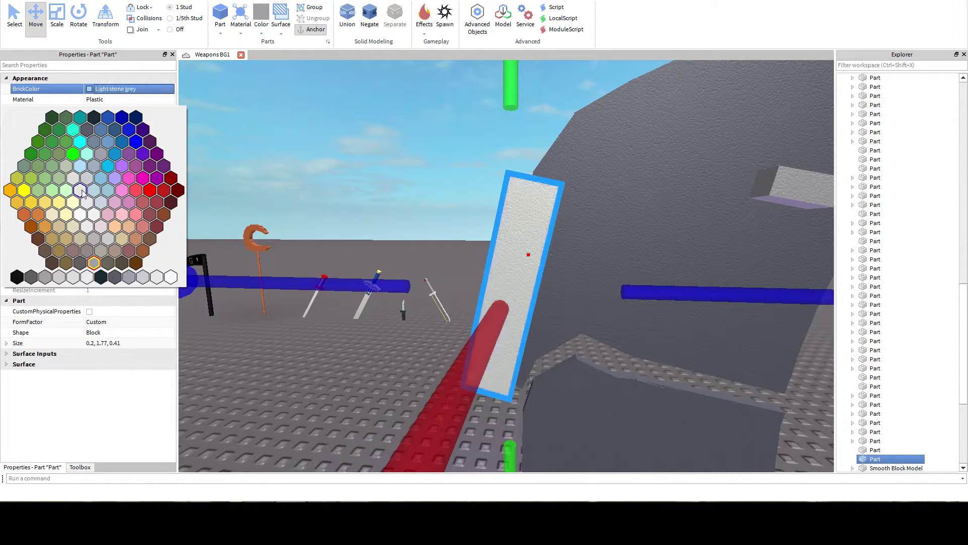
left_click(135, 277)
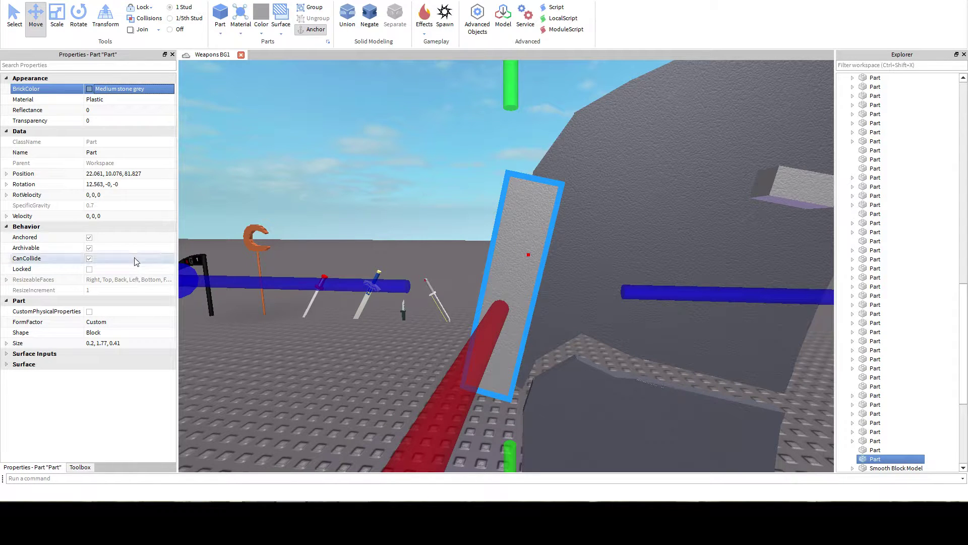
left_click(87, 92)
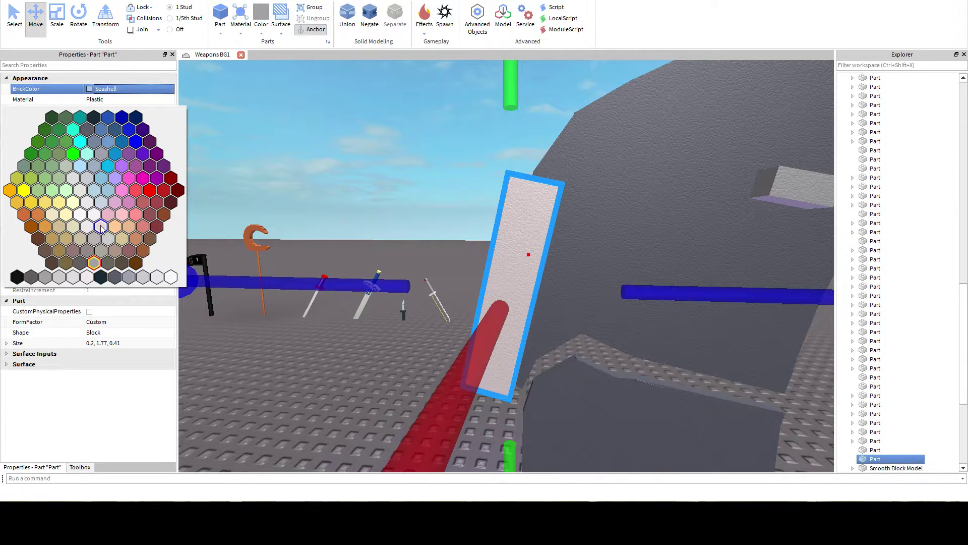
left_click(101, 228)
Set the tall strip's colour to Lily white.
right_click_drag(398, 183, 256, 121)
left_click(90, 90)
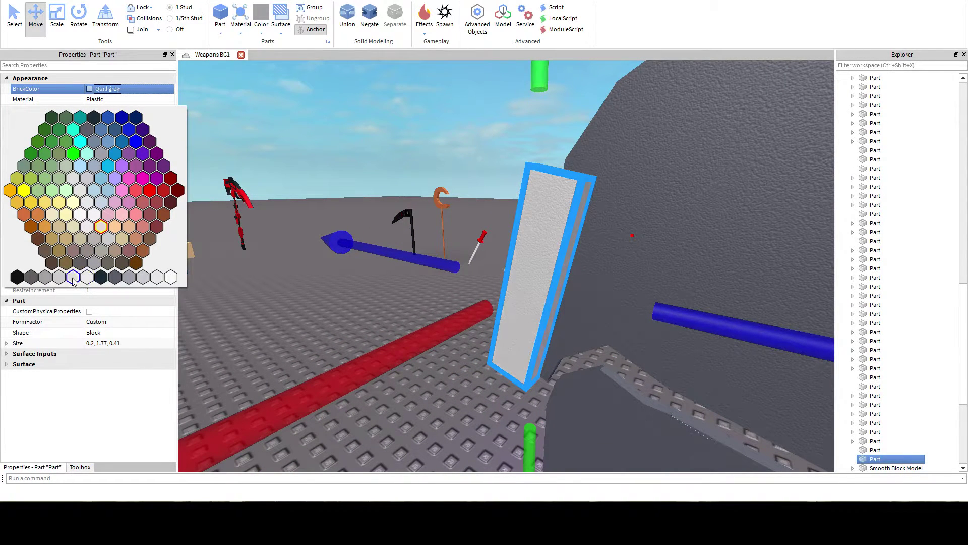
left_click(91, 279)
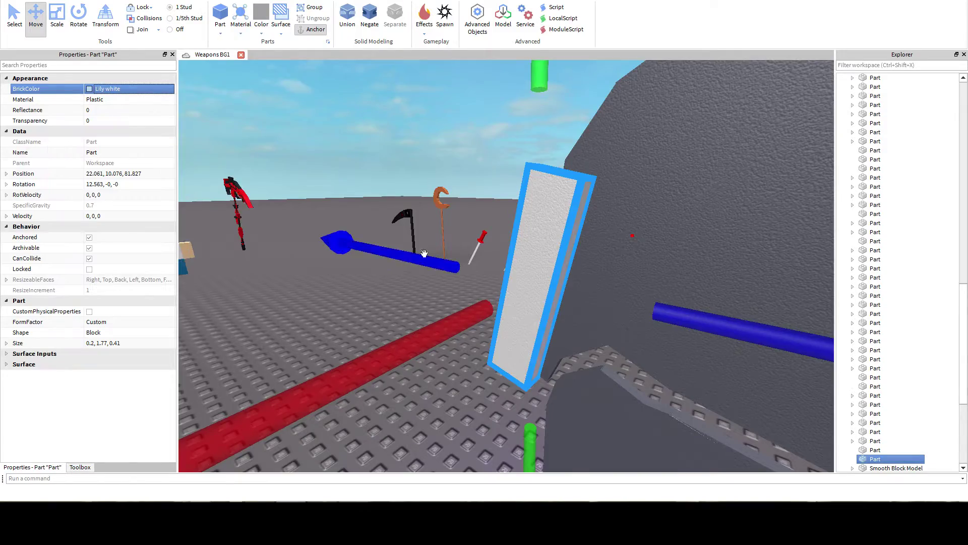
Move the tall strip slightly along the Z axis to a Z position of 81.777.
right_click_drag(424, 255, 518, 257)
right_click_drag(664, 272, 665, 272)
mouse_move(684, 294)
left_mouse_down()
mouse_move(647, 305)
mouse_move(679, 304)
left_mouse_up()
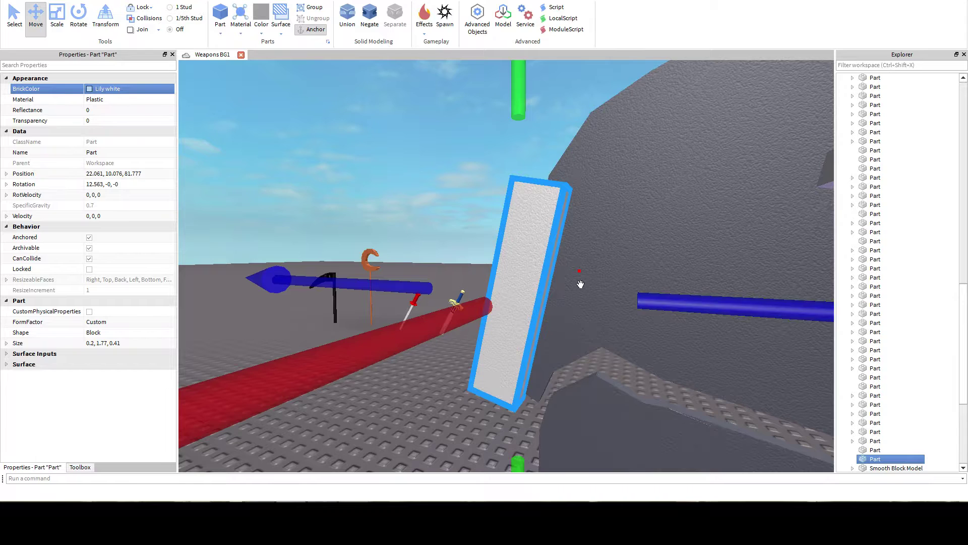
Try negating the tall strip and selecting it together with the blade tip.
right_click_drag(580, 281, 595, 267)
left_click(370, 18)
left_click(665, 171, "ctrl")
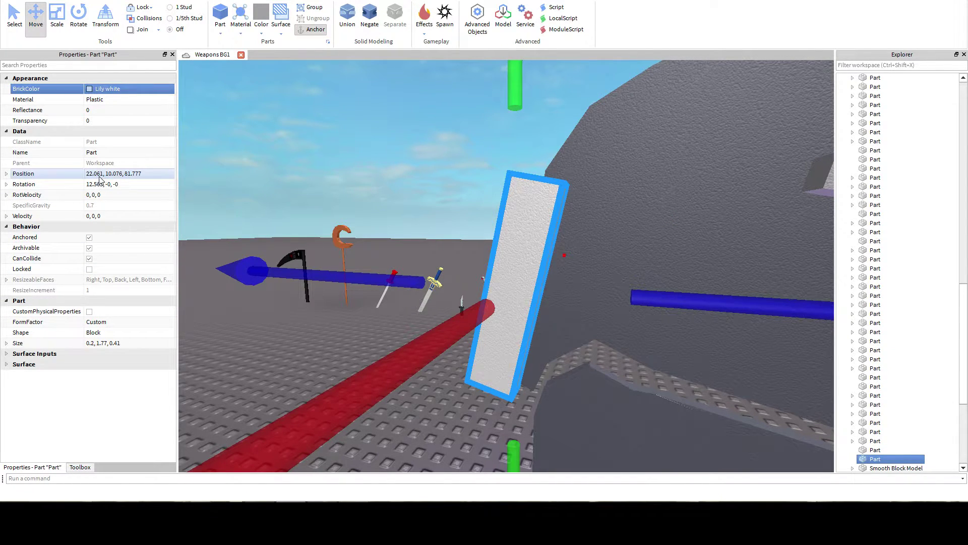
Slide the tall strip slightly outward from the blade along the X axis to about 22.
right_click_drag(452, 231, 452, 231)
right_click_drag(363, 325, 363, 325)
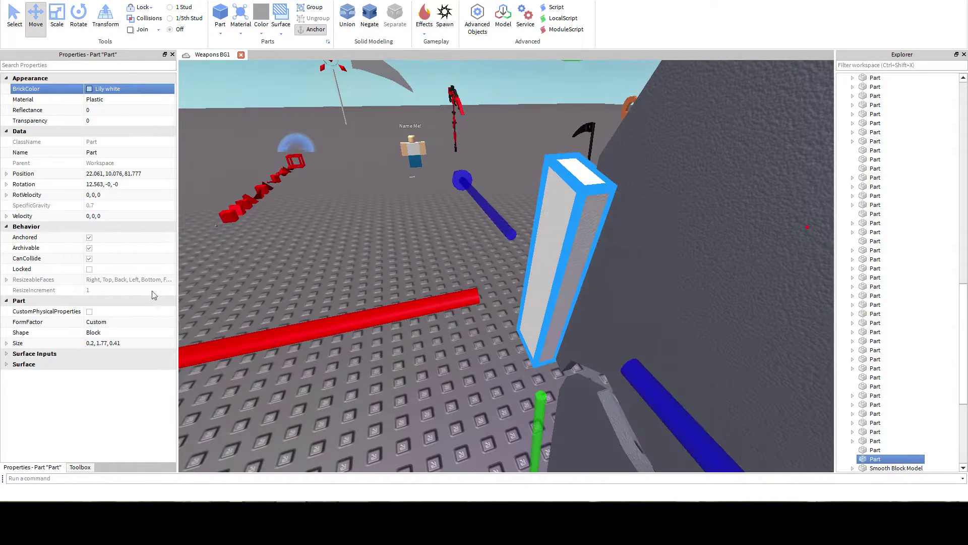
left_click_drag(293, 333, 280, 334)
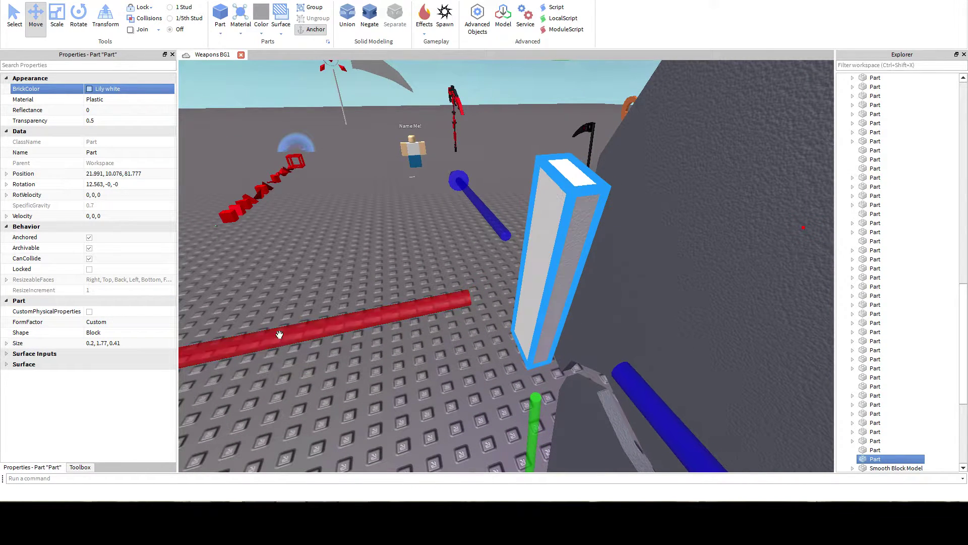
Try an X position of 21.91 for the tall strip, and undo it.
left_click(100, 175)
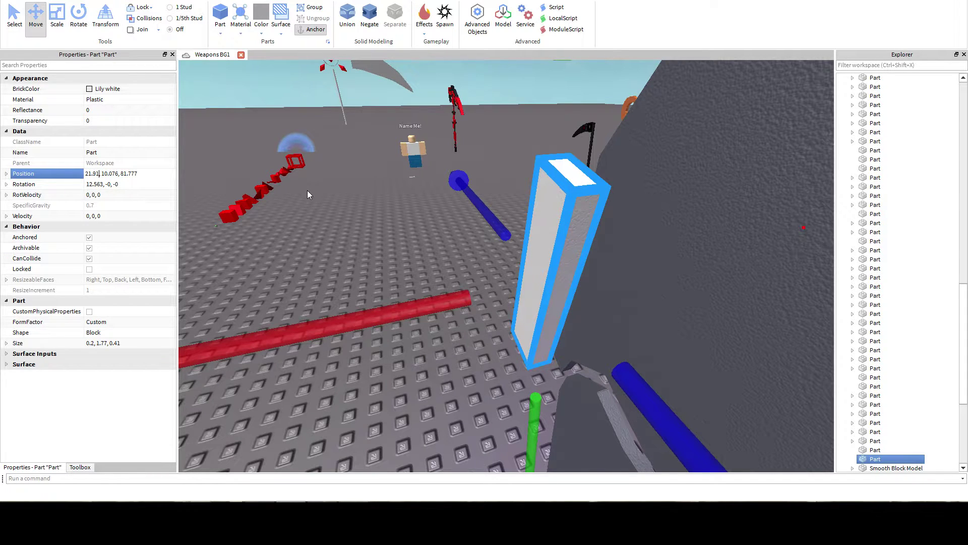
type("0")
key("Return")
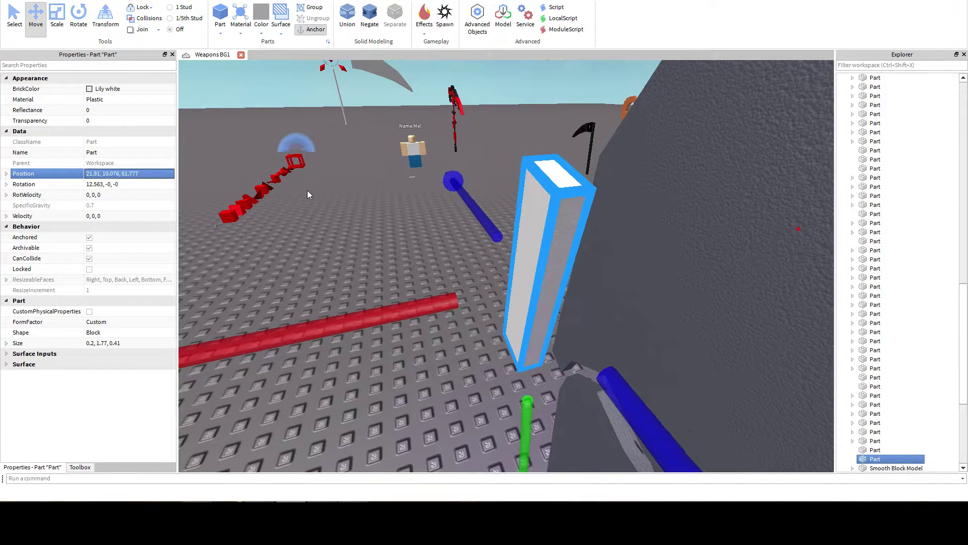
key("ctrl+z")
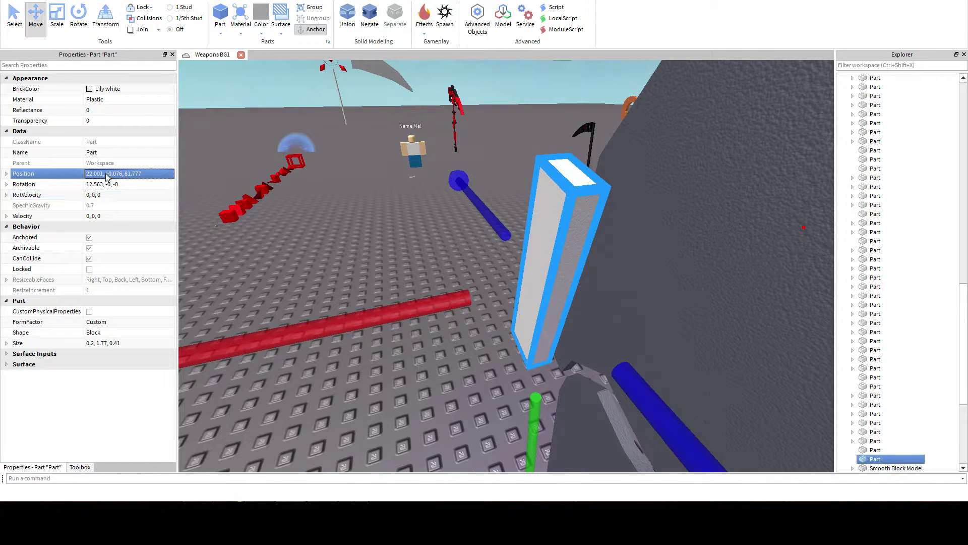
Re-enter an X position near 21.91 for the tall strip, and undo the change.
left_click(103, 175)
left_click(98, 175)
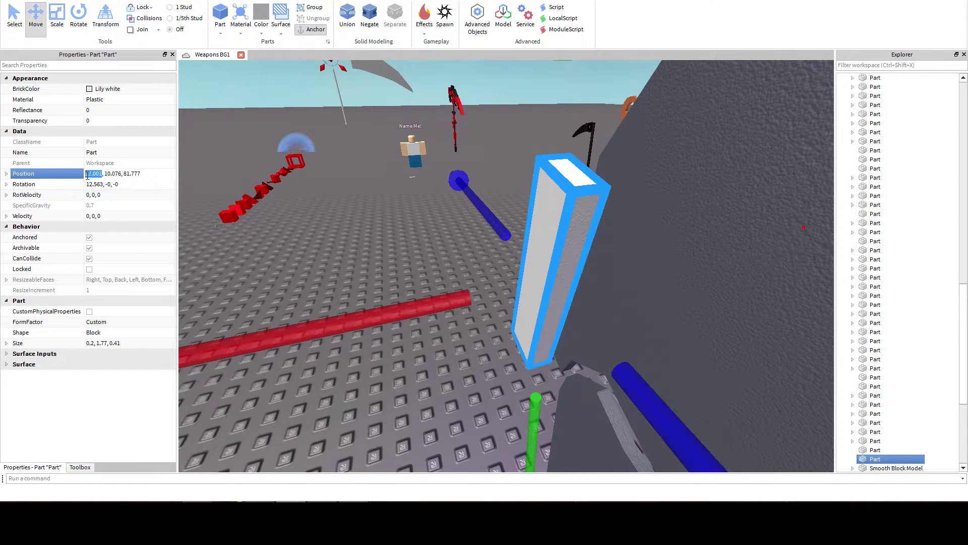
type("21.91")
type("01")
key("Return")
key("ctrl+z")
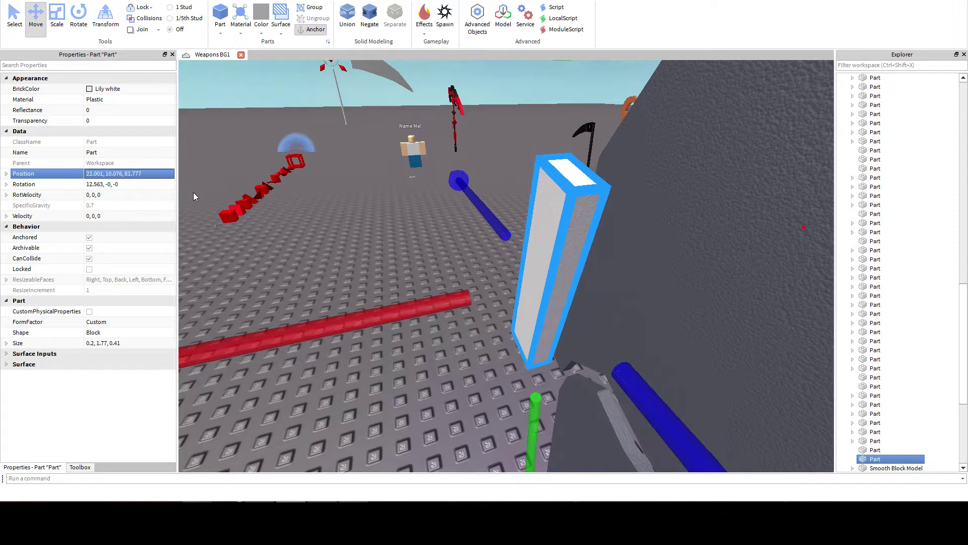
Try sliding the tall strip along the X axis and setting its X position to 21.911, undoing each attempt.
left_click(102, 175)
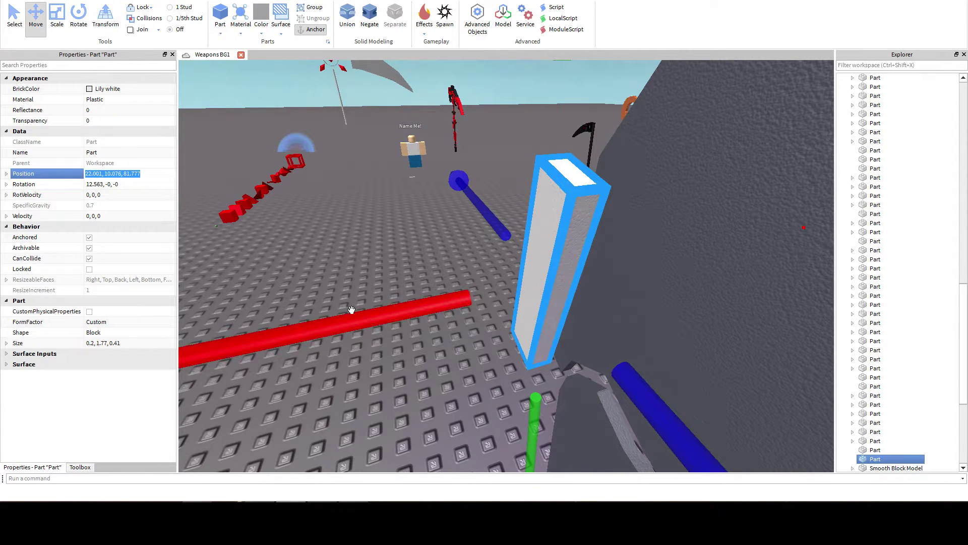
left_click_drag(351, 311, 391, 308)
key("ctrl+z")
left_click(103, 174)
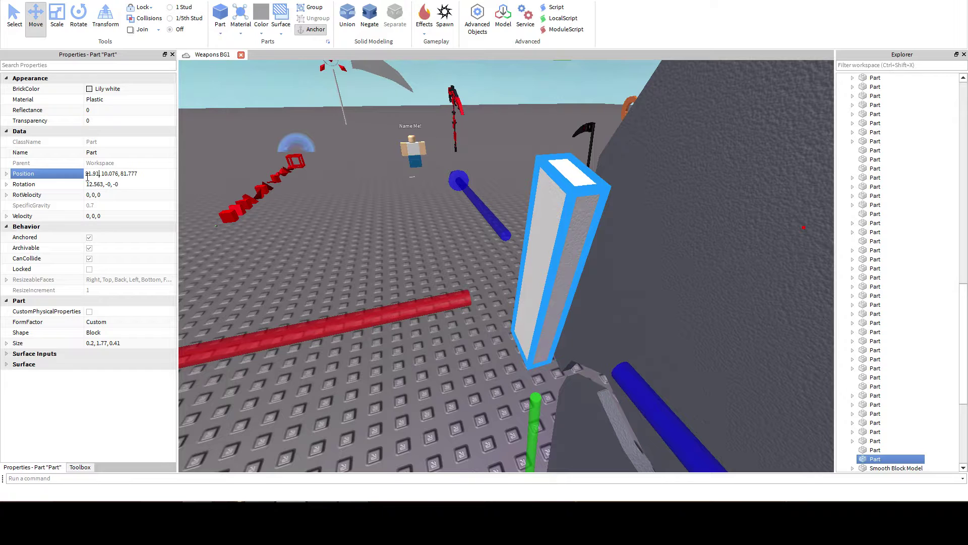
key("Return")
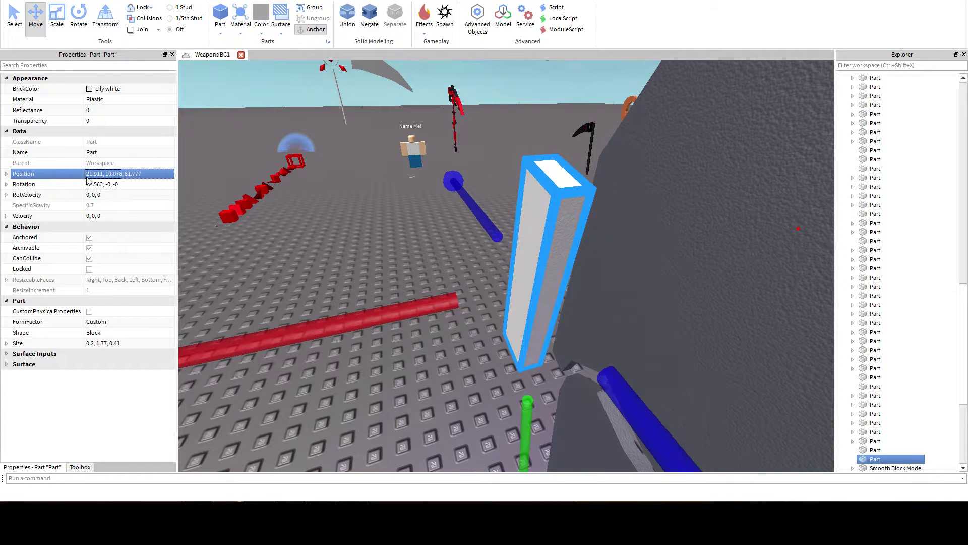
key("ctrl+z")
Try an X position of 21.901 for the tall strip, and undo it.
left_click(103, 174)
left_click(102, 173)
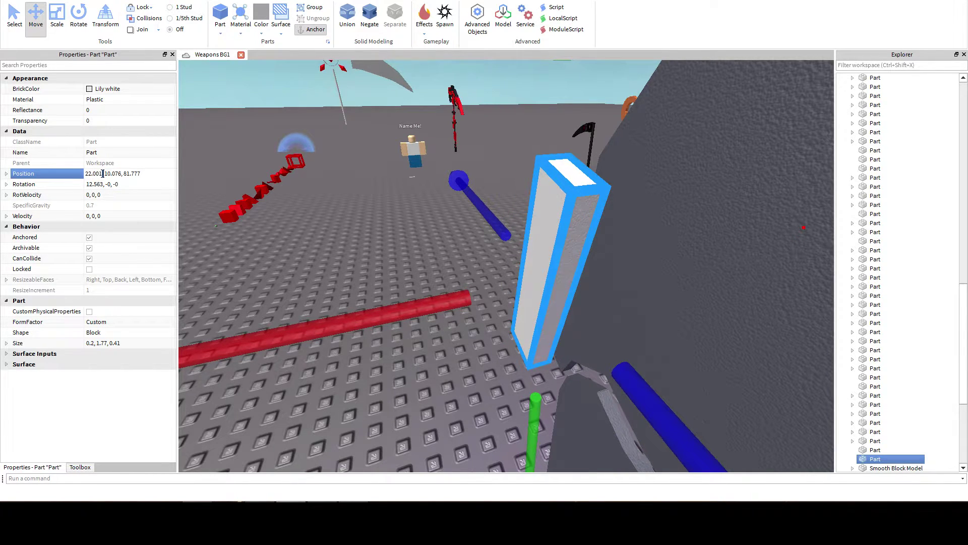
key("Return")
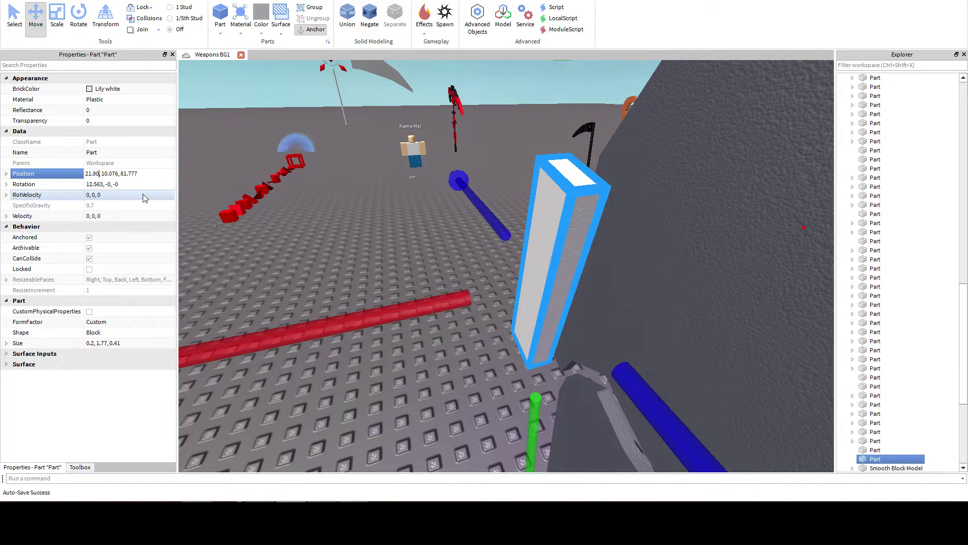
key("ctrl+a")
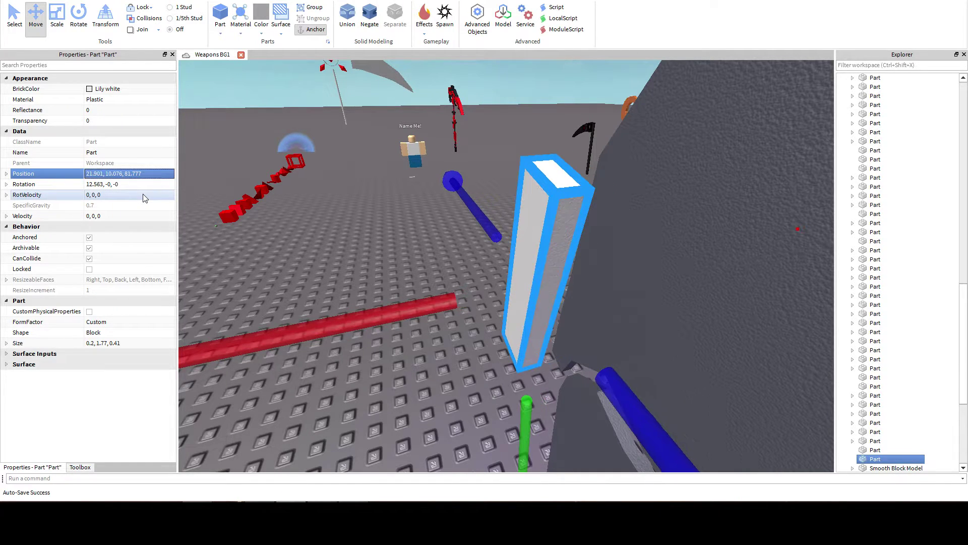
key("ctrl+z")
Try sliding the tall strip to X 22.051, undo it, and set its X position to 21.91.
left_click(104, 174)
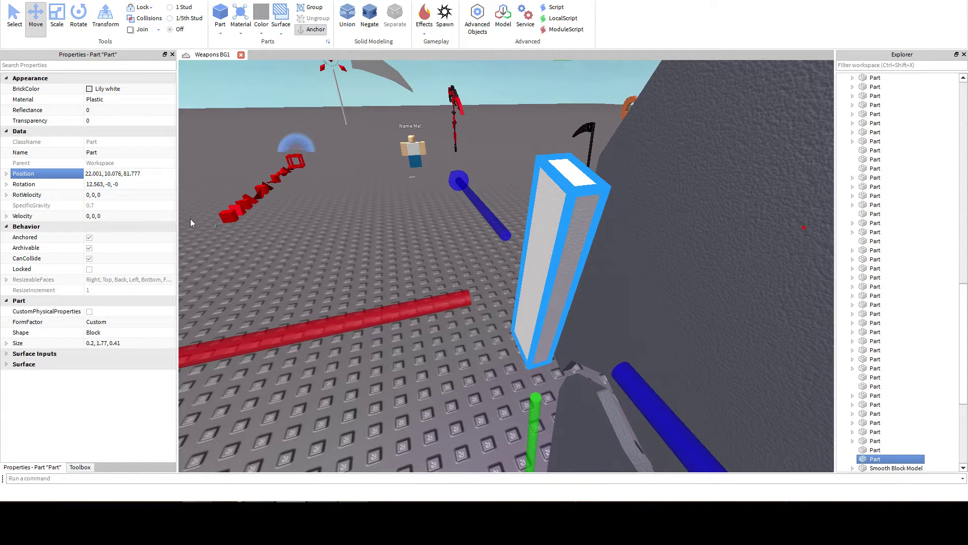
left_click_drag(269, 317, 282, 315)
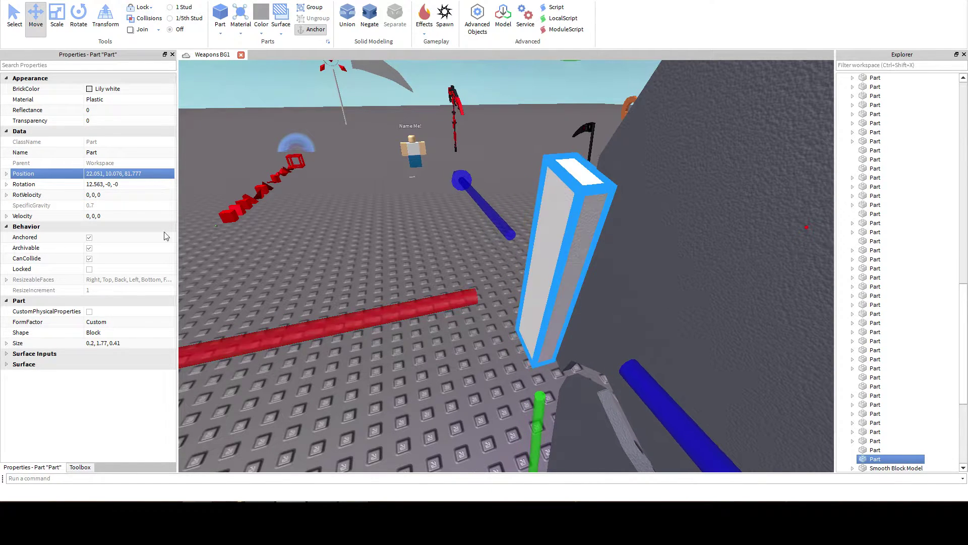
key("ctrl+z")
left_click(102, 174)
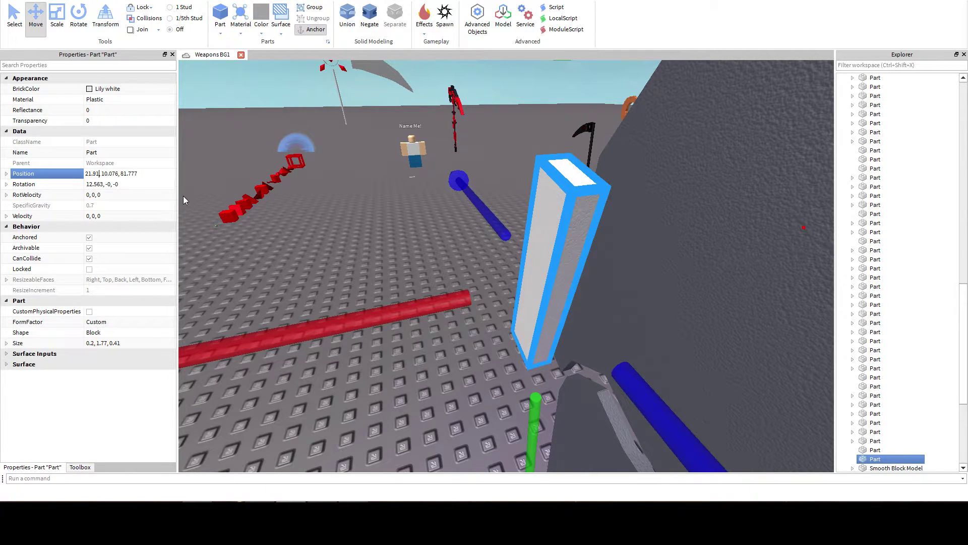
Move the small grey block across the blade tip to about Y 11.029 and Z 83.245.
right_click_drag(303, 216, 472, 179)
left_click(502, 203)
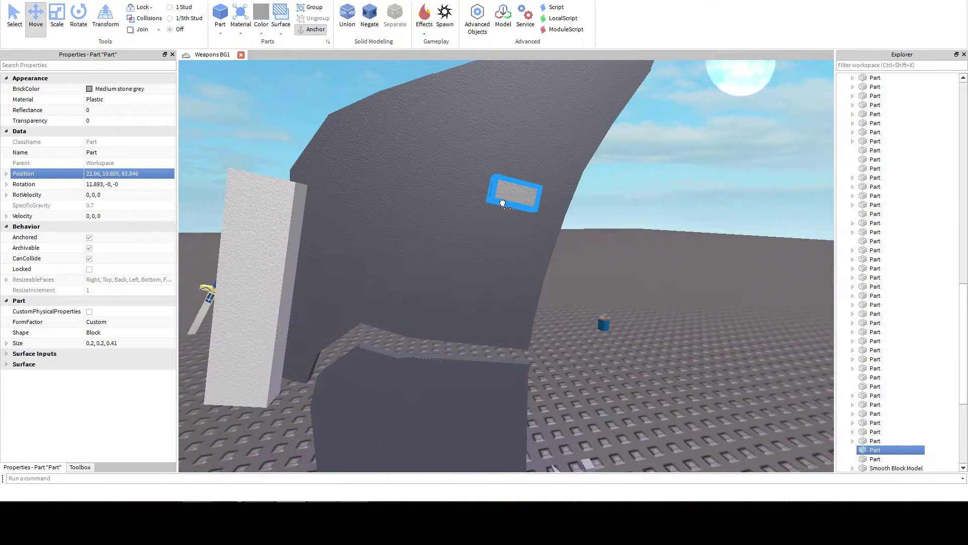
left_click_drag(489, 190, 536, 145)
right_click_drag(536, 145, 560, 163)
left_click_drag(560, 163, 389, 154)
Check the small block's X position and set the tall strip's X position to 22.061.
left_click(96, 173)
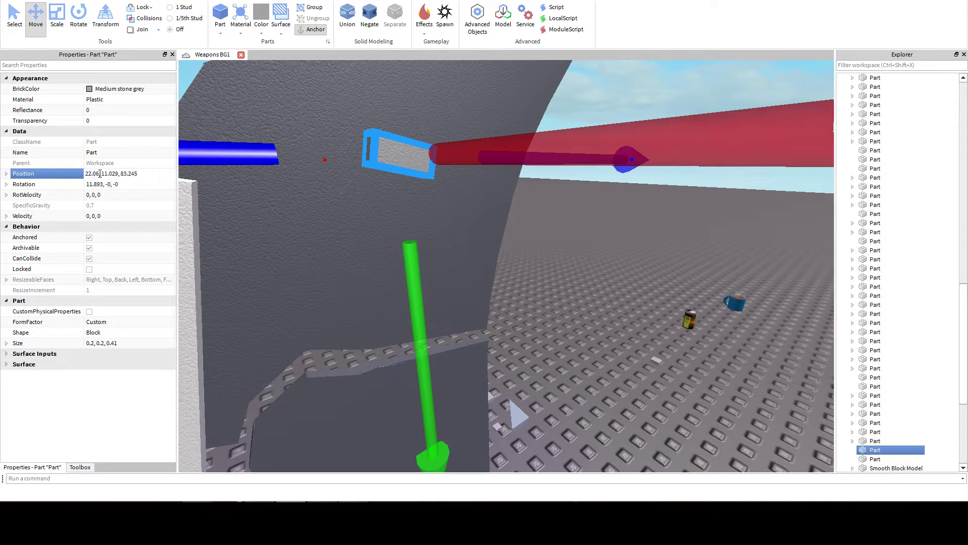
right_click_drag(340, 201, 191, 182)
left_click(413, 215)
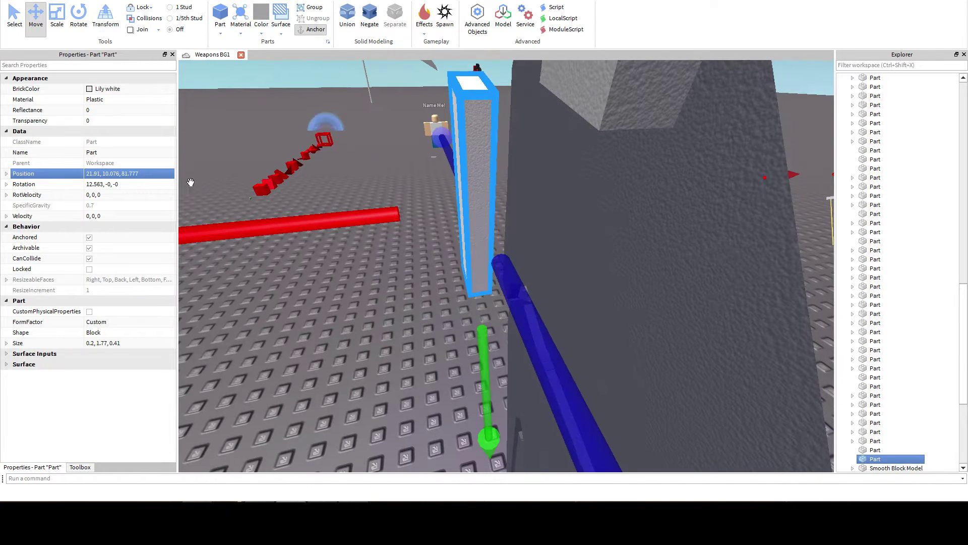
left_click(100, 174)
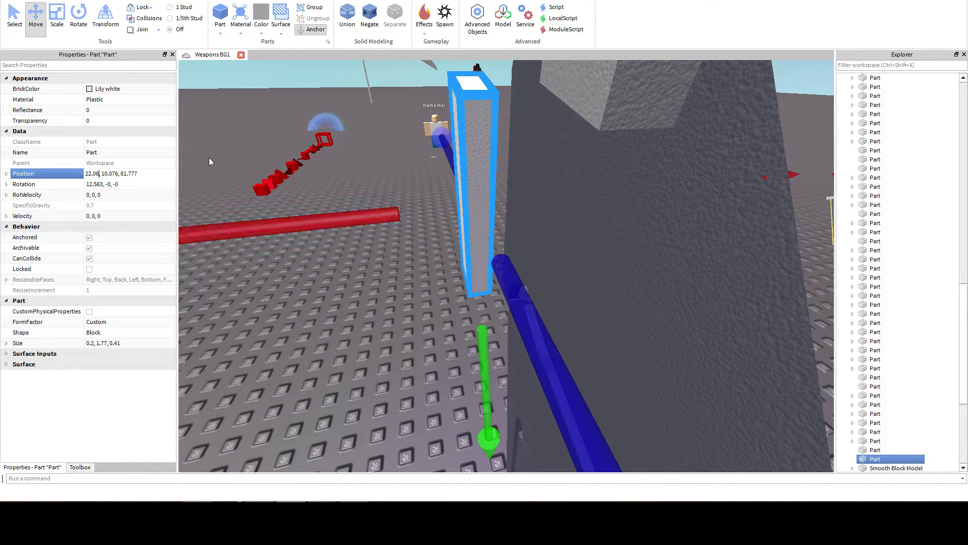
type("1")
key("Return")
Try negating the tall strip and unioning it with the blade tip to cut the edge, and deselect the result.
right_click_drag(267, 162, 297, 126)
left_click(370, 20)
left_click(532, 99, "ctrl")
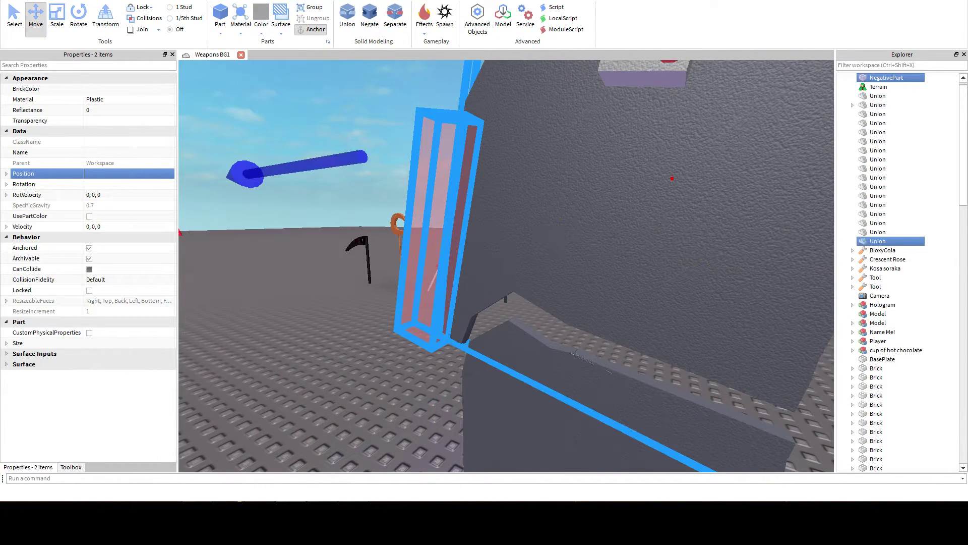
left_click(347, 15)
left_click(396, 102)
Duplicate the small grey block and move the copy down the blade to about Y 4.676.
scroll(396, 102, "down", 3)
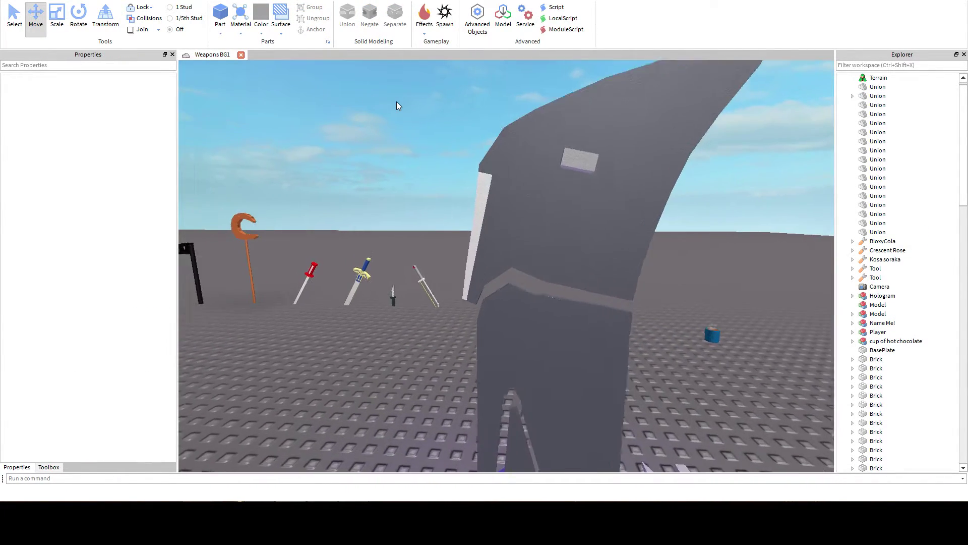
key("w")
right_click_drag(396, 101, 396, 101)
key("d")
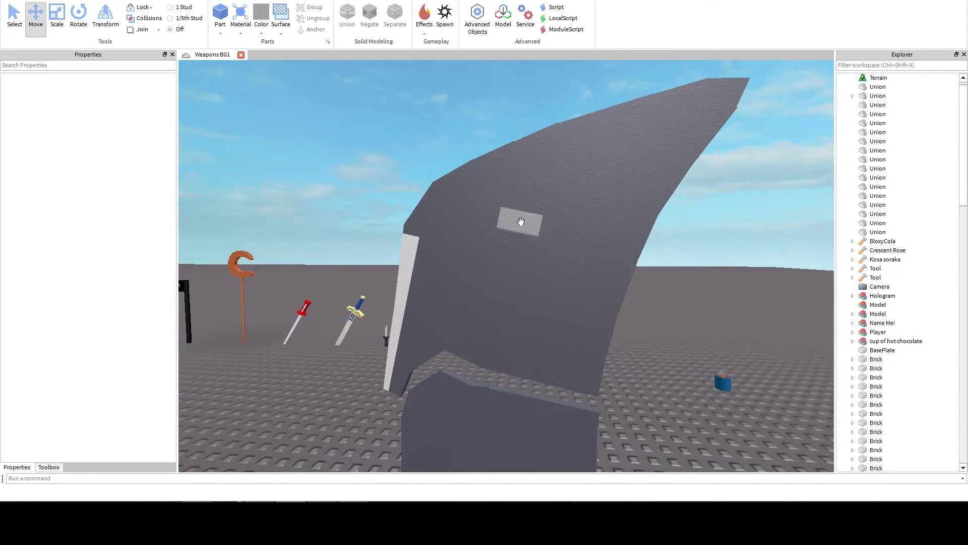
left_click(521, 222)
key("ctrl+d")
left_click_drag(520, 353, 520, 468)
key("q")
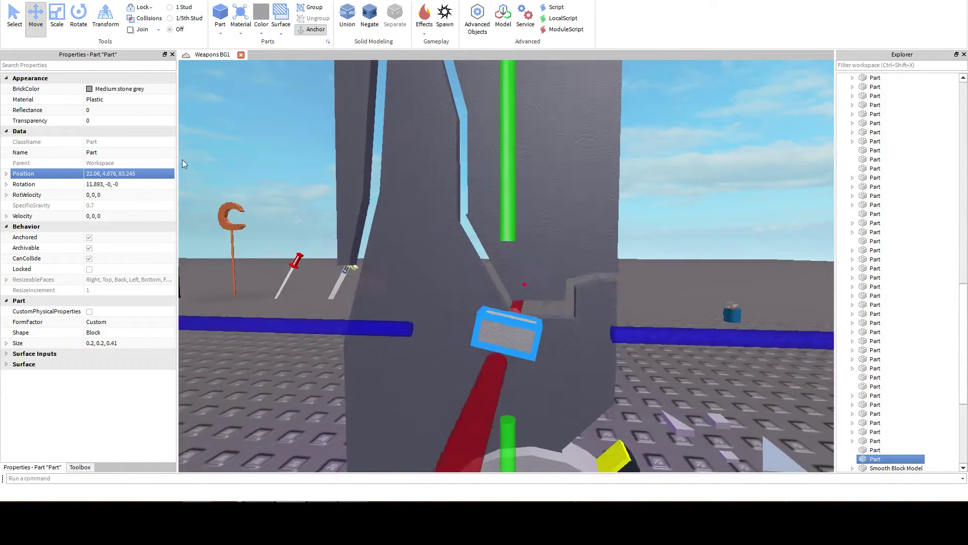
Set the duplicated block's colour to Quill grey.
right_click_drag(335, 235, 334, 235)
key("e")
left_click(107, 89)
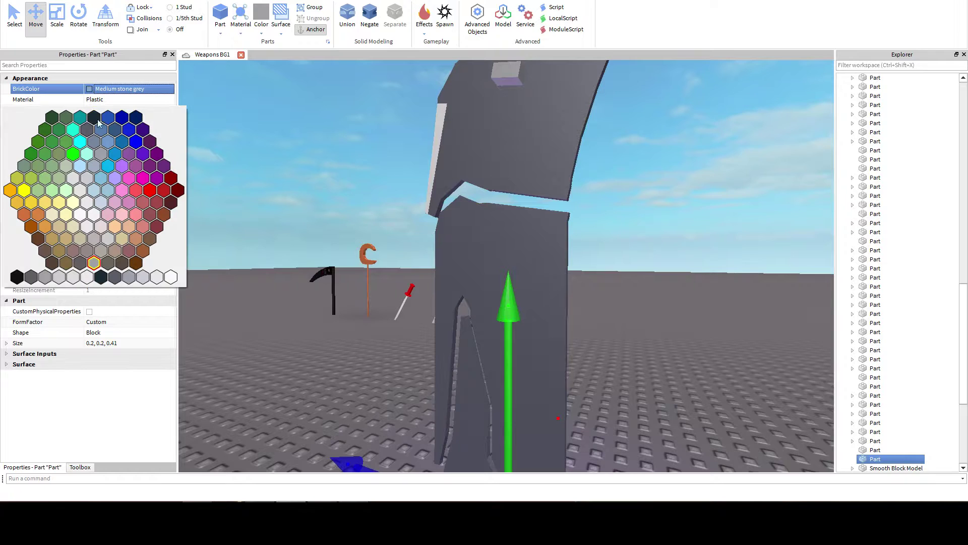
left_click(74, 276)
Move the Quill grey copy up the blade tip to just below the original block, and deselect it.
right_click_drag(381, 272, 380, 272)
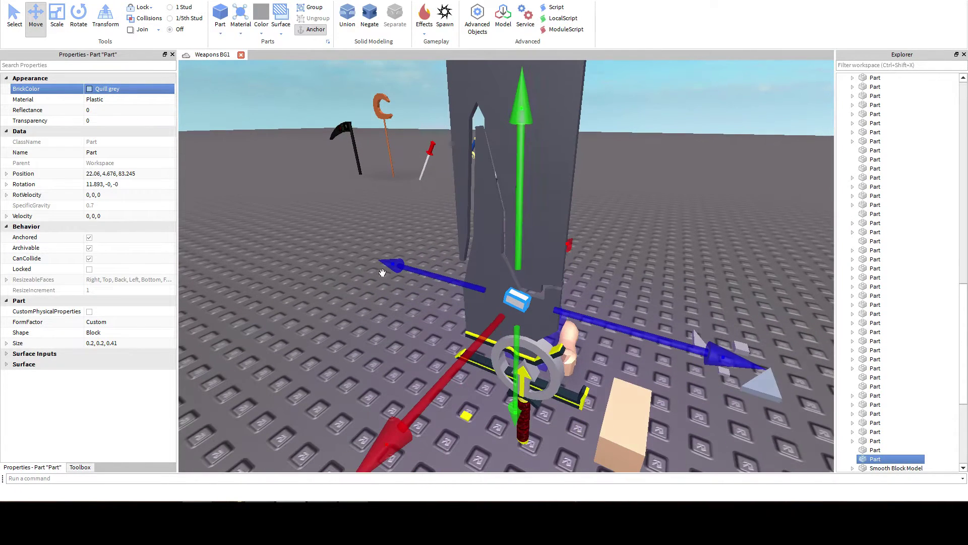
left_click_drag(528, 216, 530, 100)
right_click_drag(530, 101, 529, 101)
key("w")
key("e")
left_click_drag(529, 101, 529, 137)
left_click(407, 141)
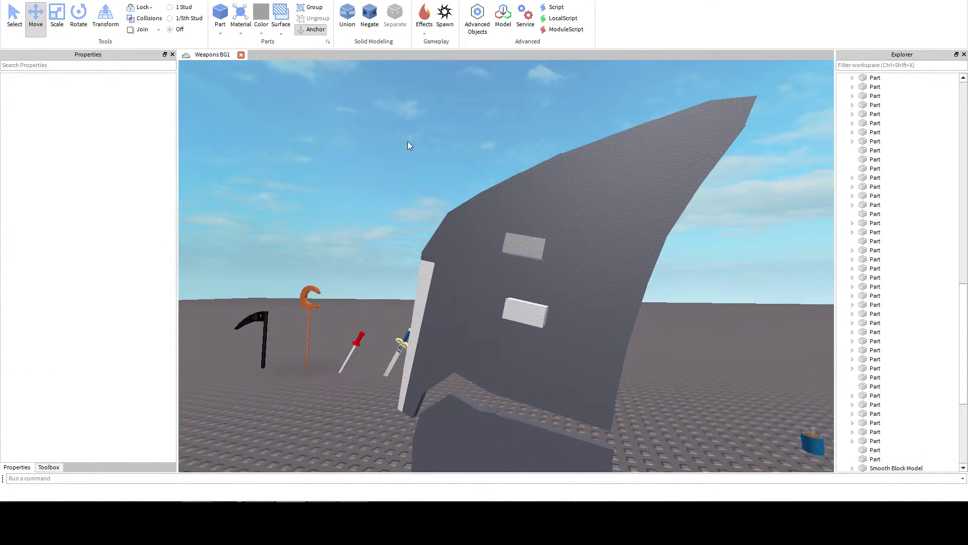
Undo the duplicated block's changes and the strip's union with the blade tip, back to the separate Lily white strip.
key("ctrl+z")
key("ctrl+z")
key("ctrl+z")
key("ctrl+z")
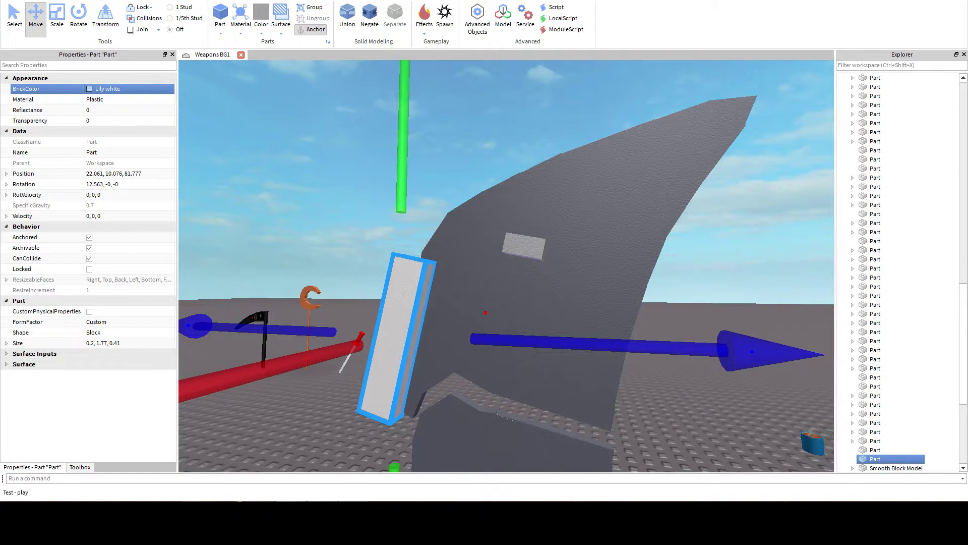
Redo the Lily white strip's negation and its union with the grey blade tip, bringing back the duplicated block.
key("ctrl+shift+n")
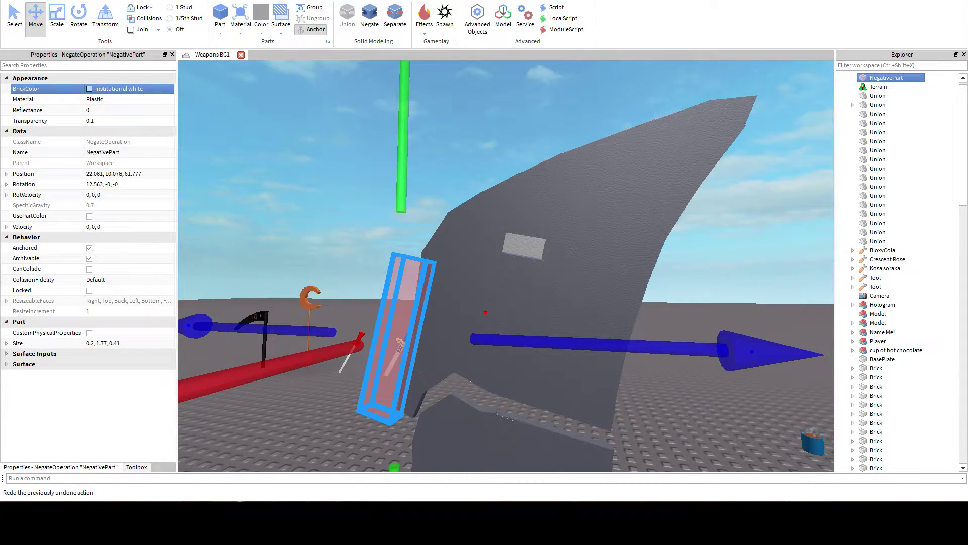
key("ctrl+shift+g")
key("ctrl+y")
right_click_drag(273, 170, 274, 170)
Colour the duplicated block Lily white and move it to the strip cut's upper end, about 22.06, 10.896, 82.235.
left_click(91, 90)
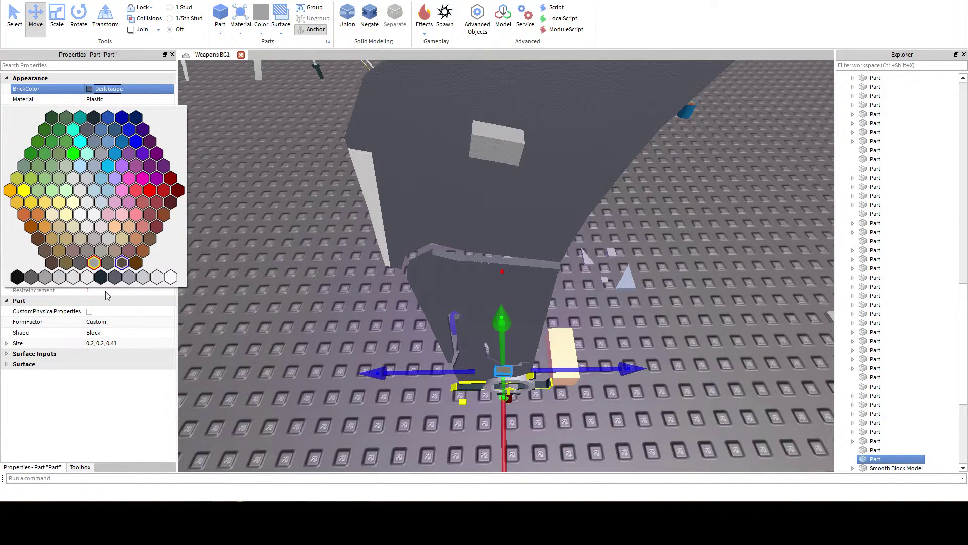
left_click(87, 277)
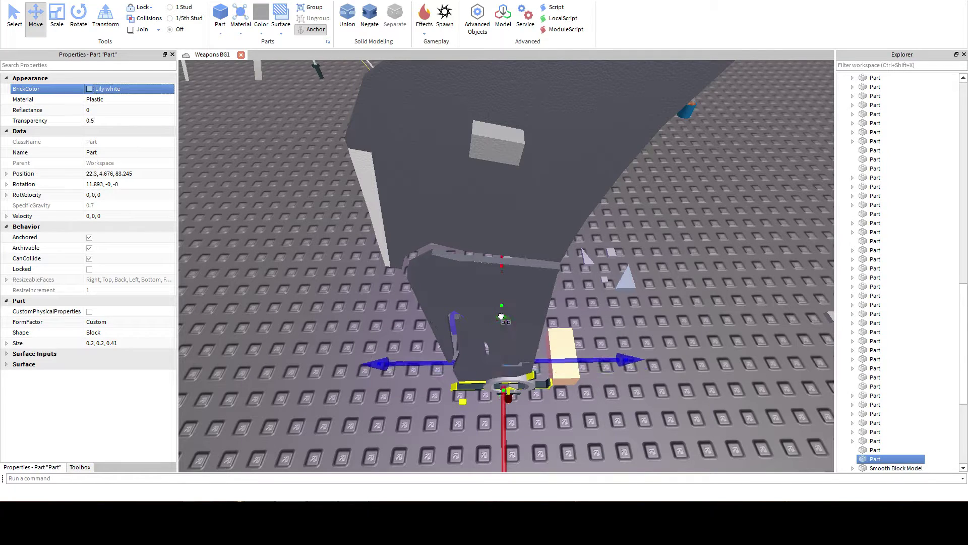
mouse_move(501, 316)
left_mouse_down()
mouse_move(497, 276)
mouse_move(503, 323)
left_mouse_up()
right_click_drag(503, 323, 459, 353)
left_click_drag(459, 341, 450, 260)
right_click_drag(451, 259, 450, 248)
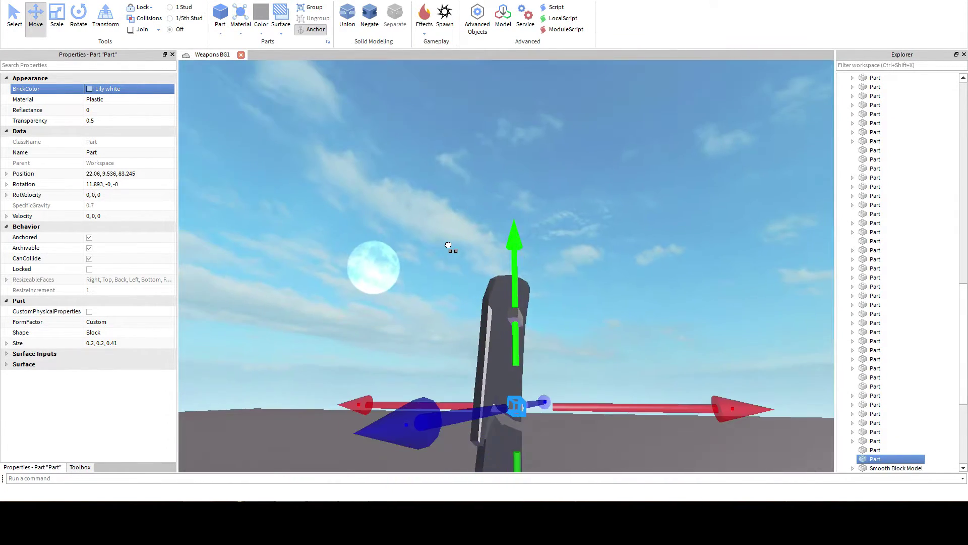
left_click_drag(450, 248, 431, 215)
right_click_drag(432, 216, 404, 283)
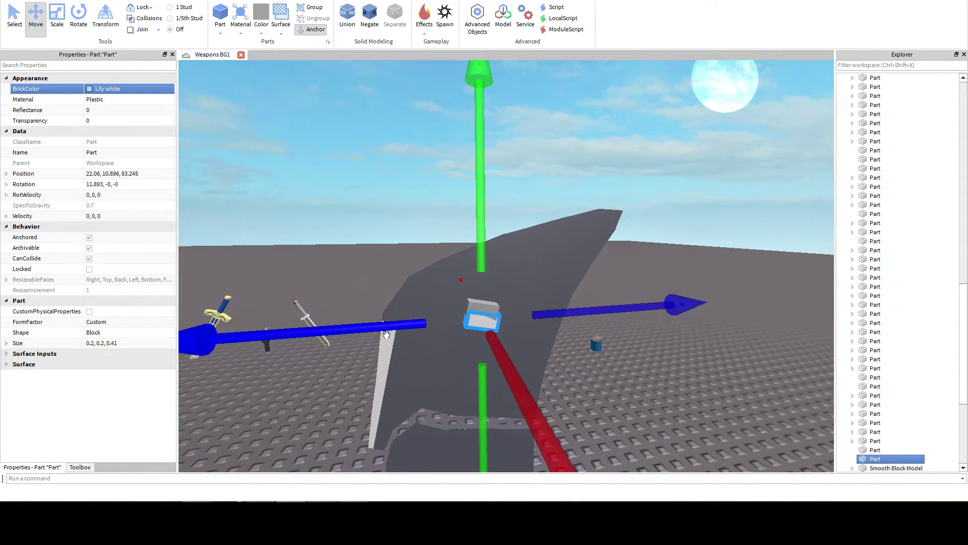
left_click_drag(382, 328, 273, 331)
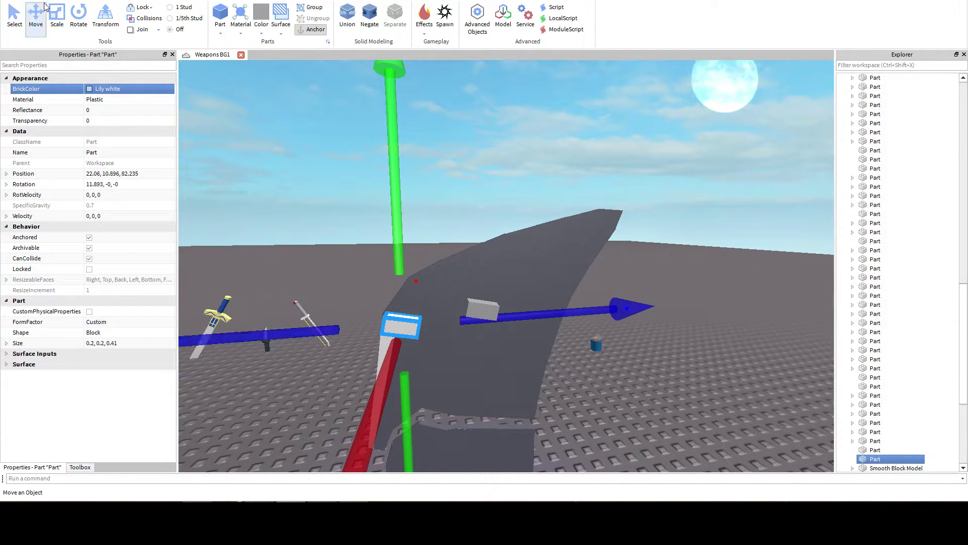
Scale the Lily white block down to 0.2 × 0.2 × 0.2 and shift it along the blade tip's edge.
left_click(57, 18)
left_click_drag(555, 344, 527, 346)
right_click_drag(527, 346, 490, 333)
left_click(41, 21)
right_click_drag(388, 191, 444, 259)
left_click_drag(444, 260, 437, 262)
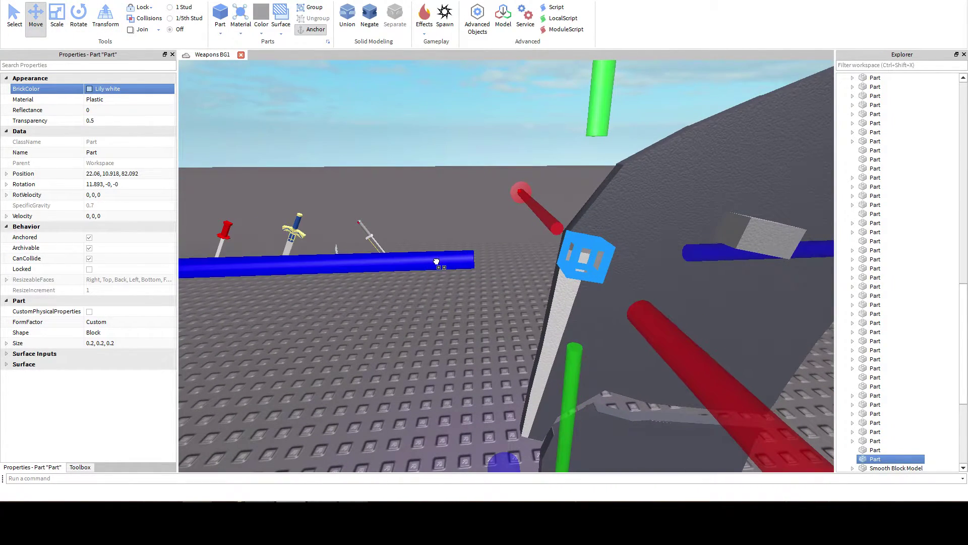
right_click_drag(551, 244, 558, 246)
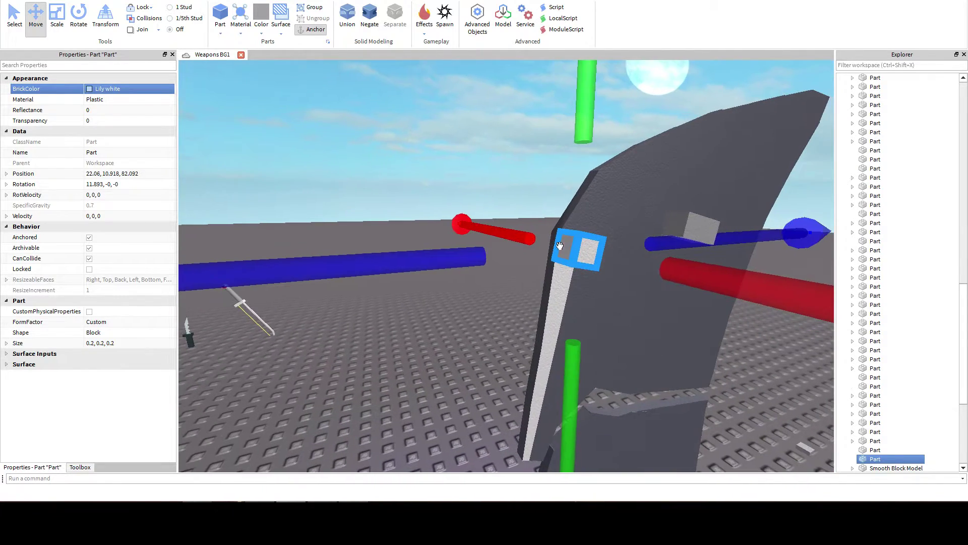
left_click_drag(377, 266, 447, 268)
right_click_drag(447, 268, 447, 268)
left_click_drag(447, 268, 464, 259)
Undo the small block's edits and the blade tip's union, back to the separate 1.77-long Lily white strip.
key("ctrl+z")
key("ctrl+z")
key("ctrl+z")
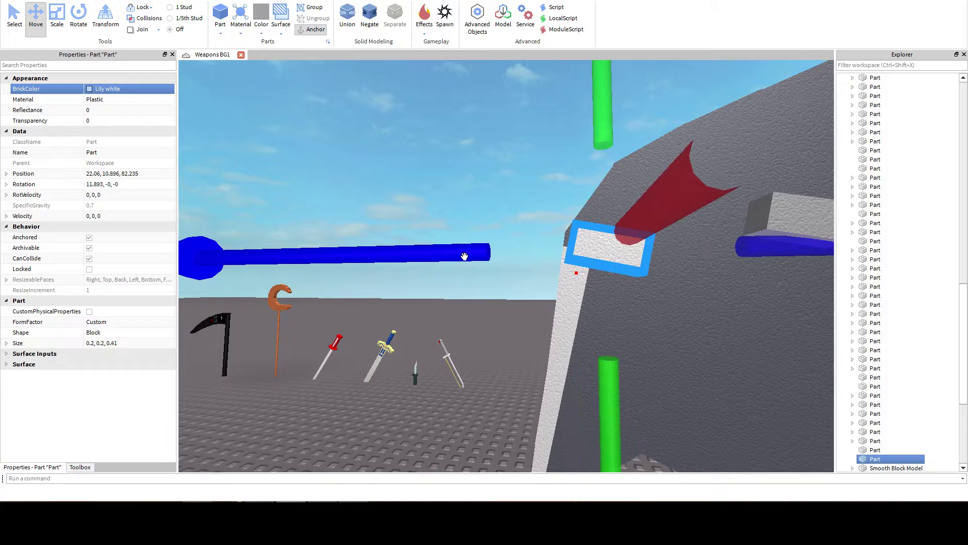
key("ctrl+z")
key("ctrl+z")
key("ctrl+z")
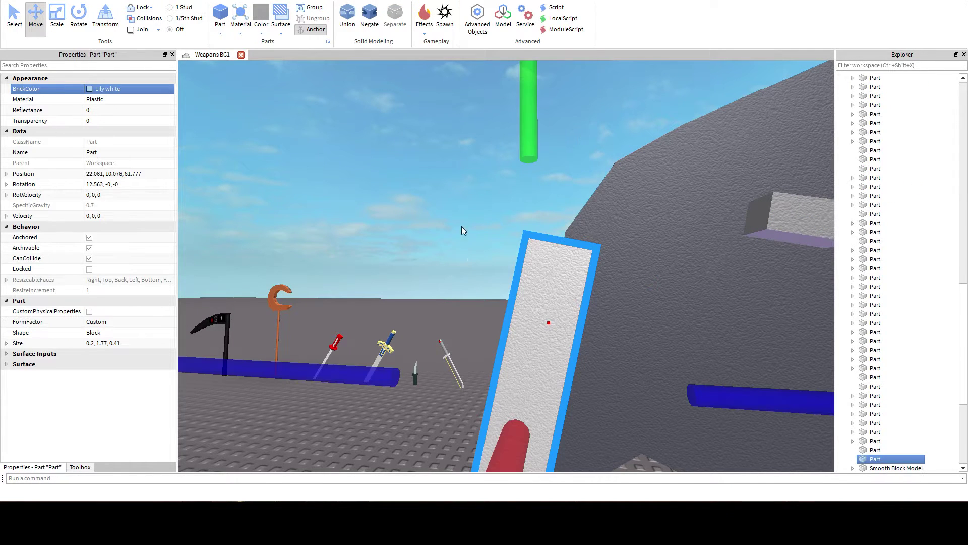
Lengthen the Lily white strip beside the blade tip to 1.85 by extending its upper end.
left_click(56, 16)
scroll(482, 180, "down", 5)
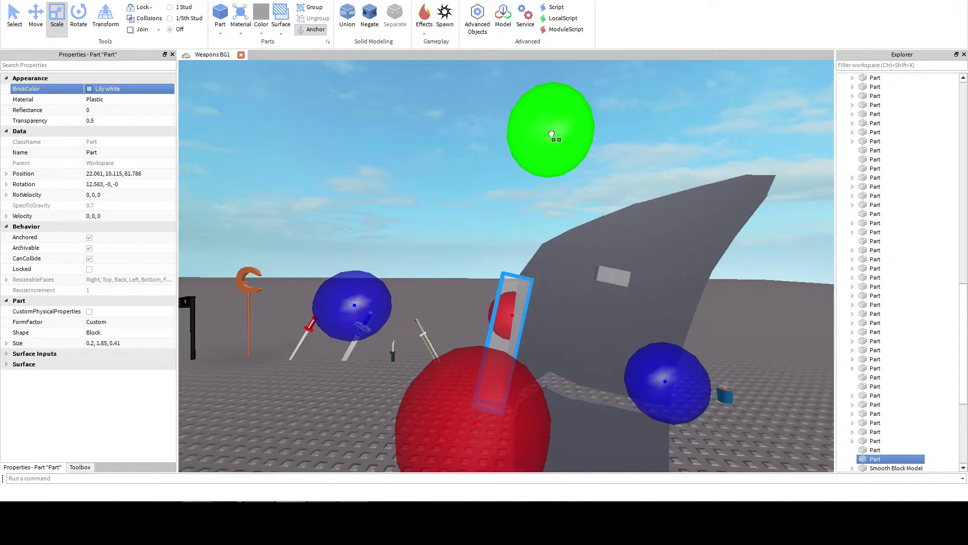
left_click_drag(551, 134, 551, 134)
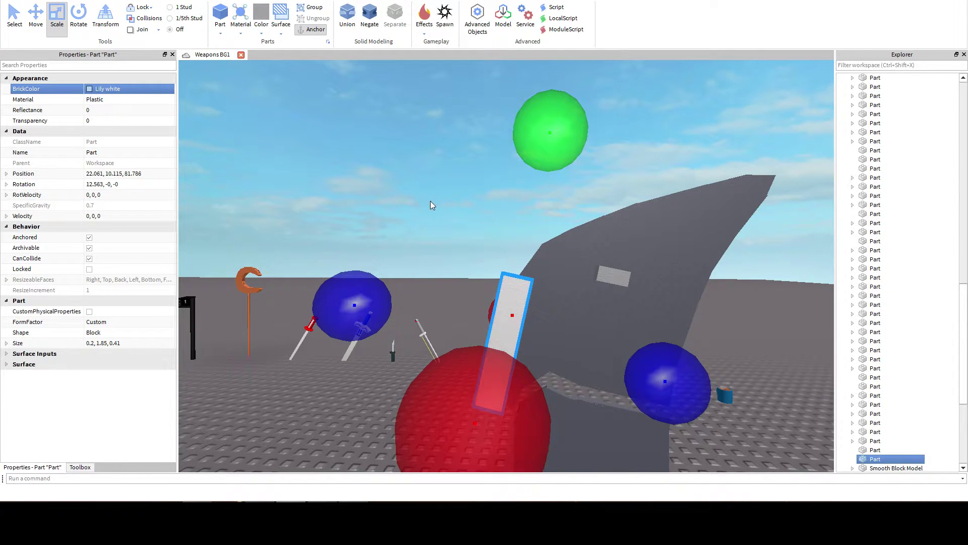
Negate the lengthened strip and union it with the grey blade tip to cut the lower edge bevel, and deselect it.
left_click(370, 15)
left_click(348, 15)
left_click(425, 163)
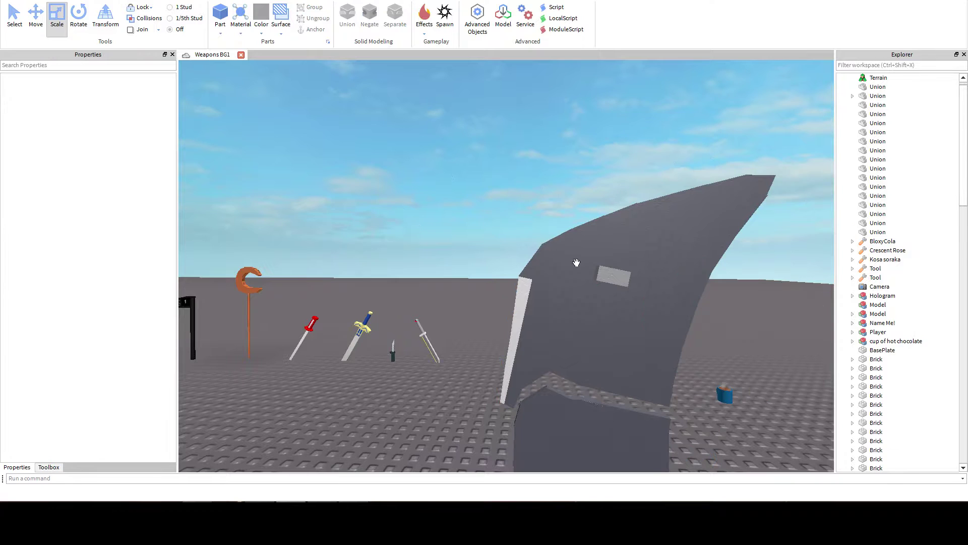
Duplicate the small grey block on the blade tip and set the copy's colour to Lily white.
left_click(604, 276)
key("q")
key("f")
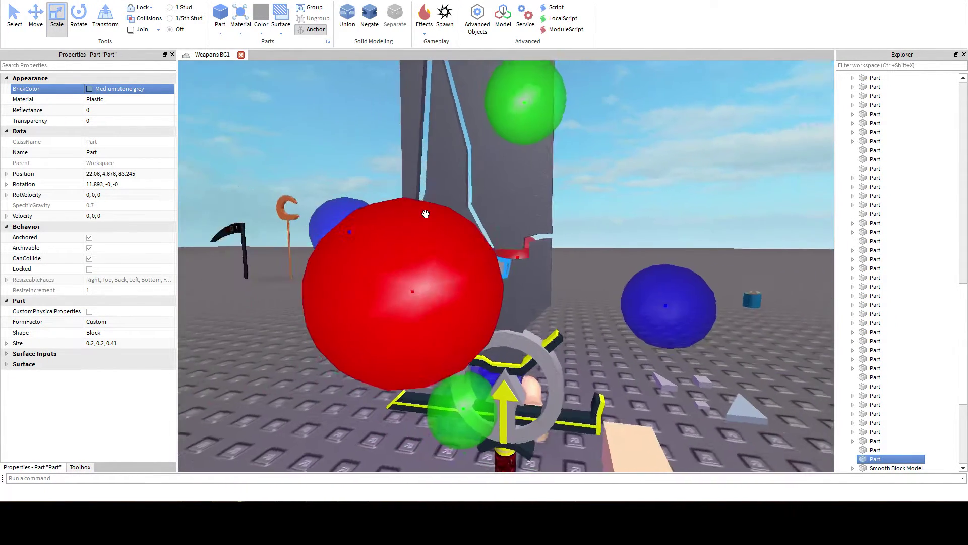
left_click(90, 89)
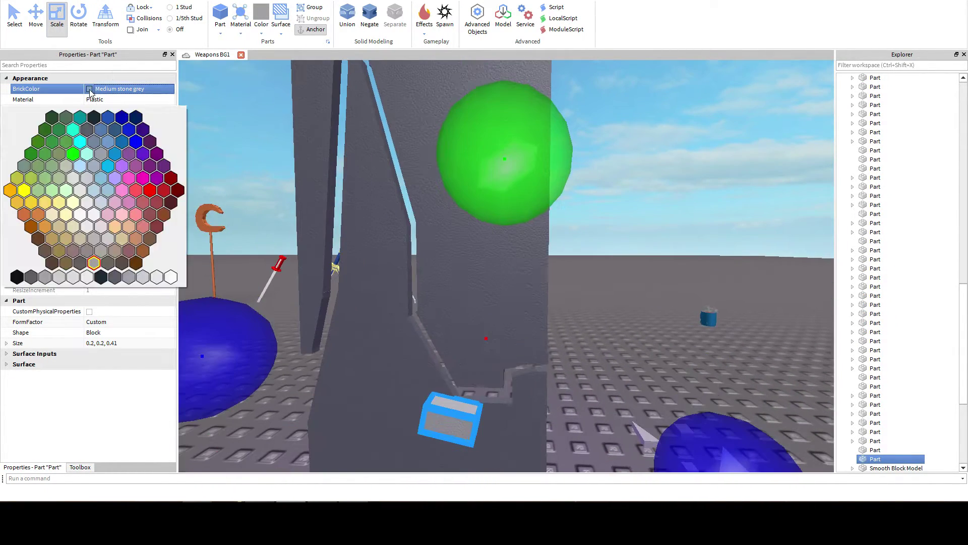
left_click(88, 279)
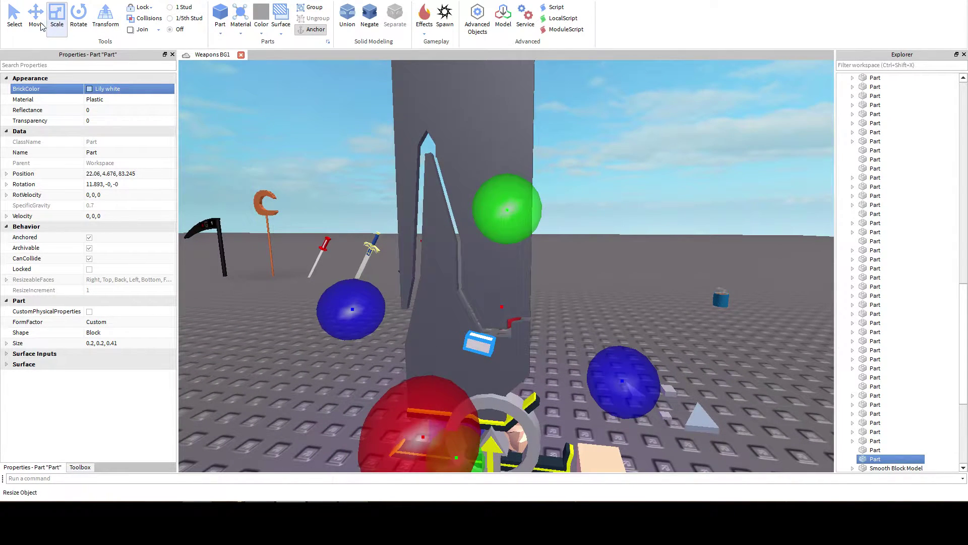
Move the Lily white copy up the blade tip to the bevel's upper end, about 22.06, 11.006, 82.265.
left_click(42, 26)
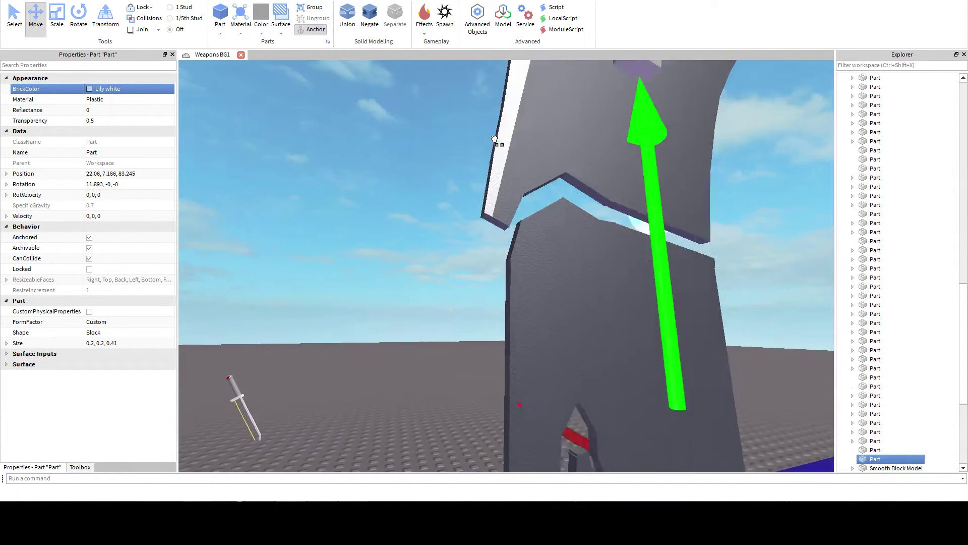
scroll(494, 139, "down", 3)
mouse_move(495, 139)
left_mouse_down()
mouse_move(487, 145)
mouse_move(487, 93)
mouse_move(484, 126)
left_mouse_up()
scroll(497, 140, "up", 2)
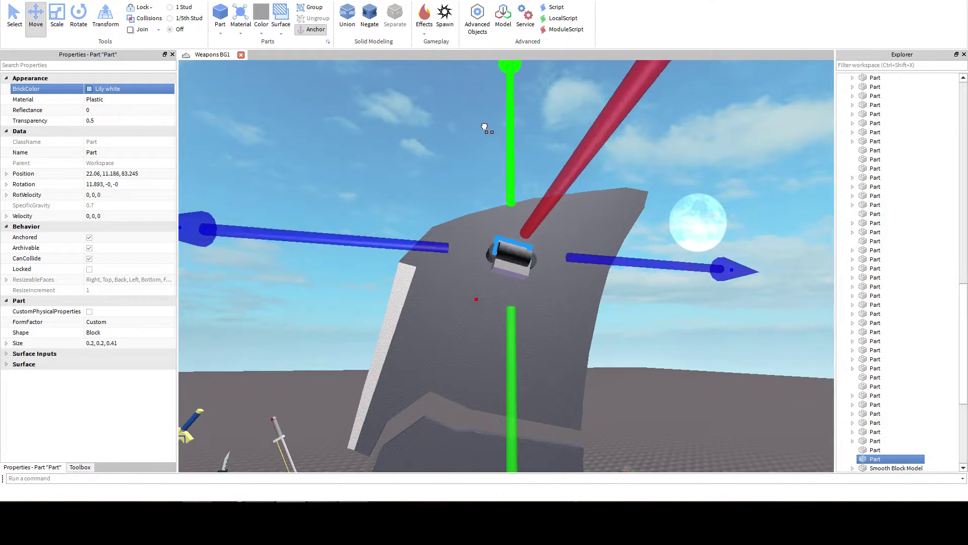
left_click_drag(388, 243, 256, 265)
right_click_drag(354, 178, 372, 177)
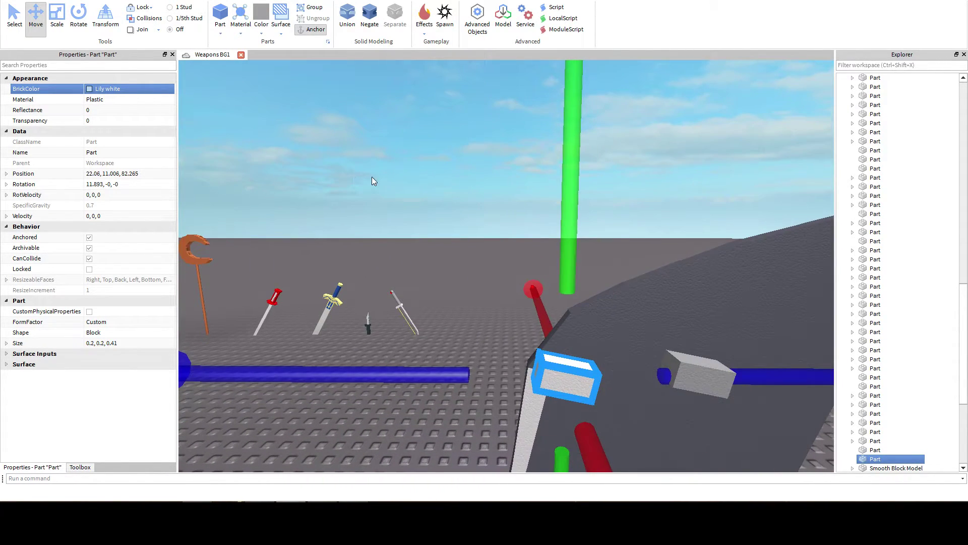
Rotate the Lily white block to 33.231 degrees about X and nudge it against the blade edge, at about Y 10.996, Z 82.195.
left_click(76, 14)
left_click_drag(251, 303, 226, 190)
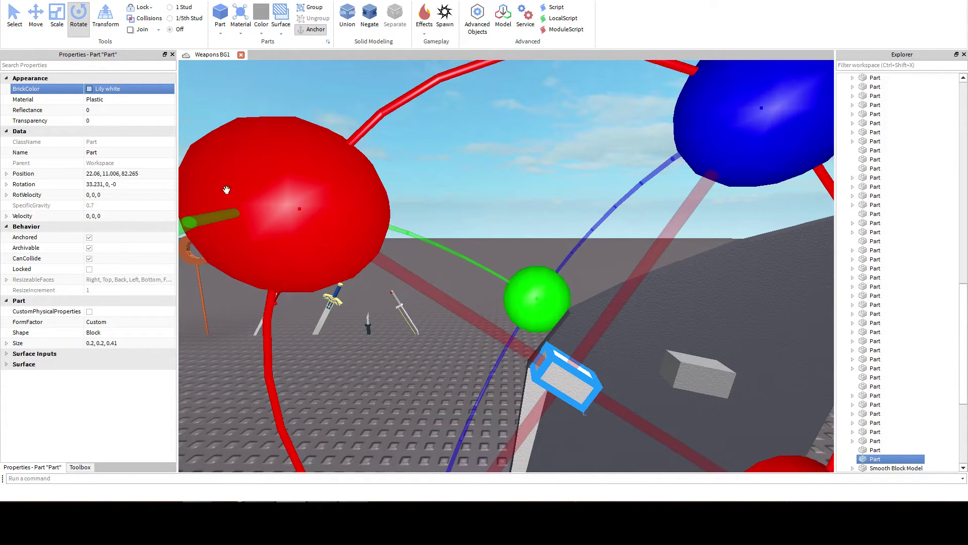
key("ctrl+2")
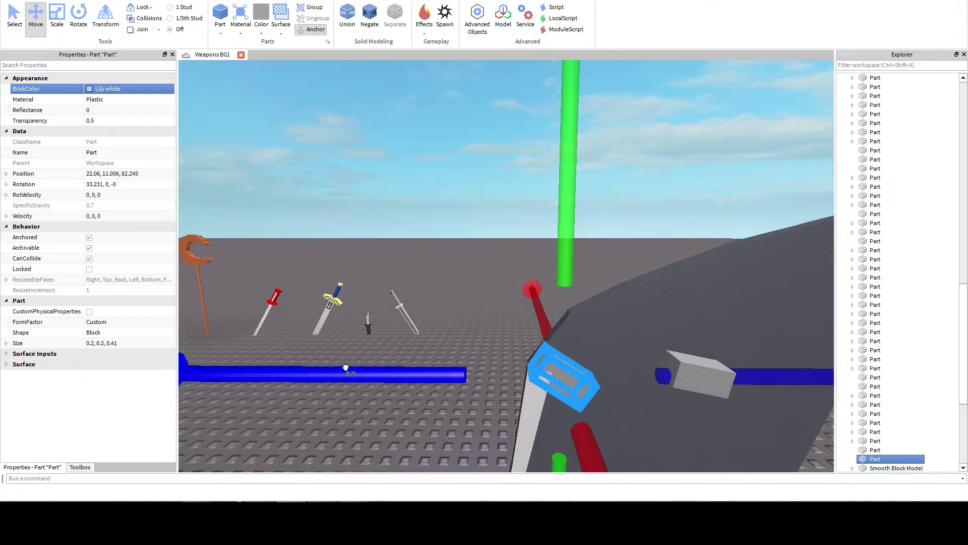
left_click_drag(346, 367, 346, 367)
left_click_drag(571, 231, 569, 233)
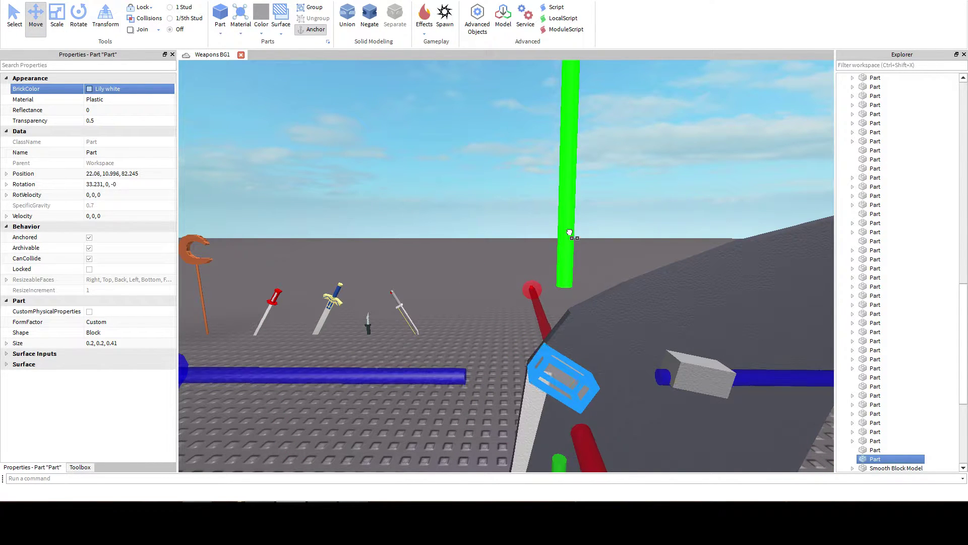
left_click_drag(737, 377, 736, 378)
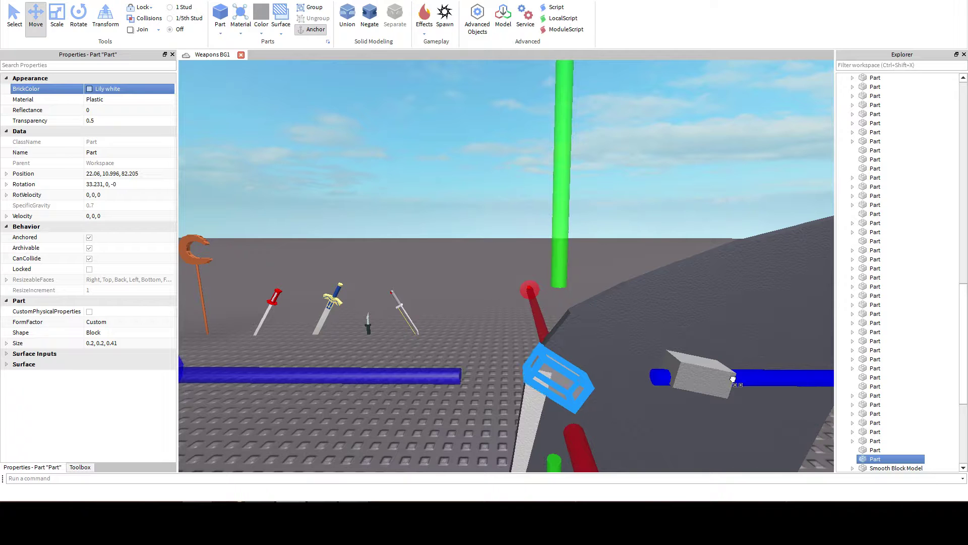
Scale the rotated block to 0.2 × 0.59 × 0.2 so it spans the next segment of the blade's edge.
left_click(57, 27)
key("q")
key("d")
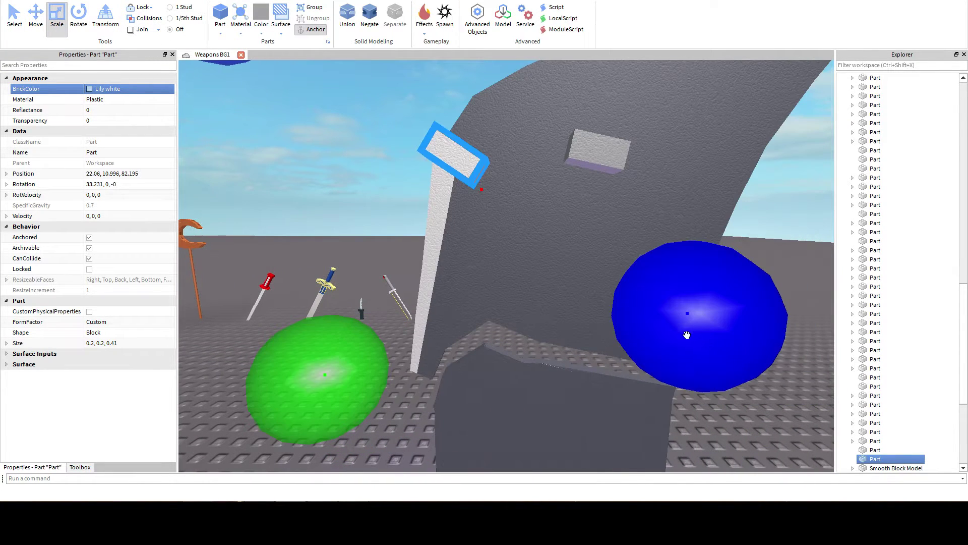
left_click_drag(688, 335, 625, 306)
right_click_drag(557, 289, 557, 289)
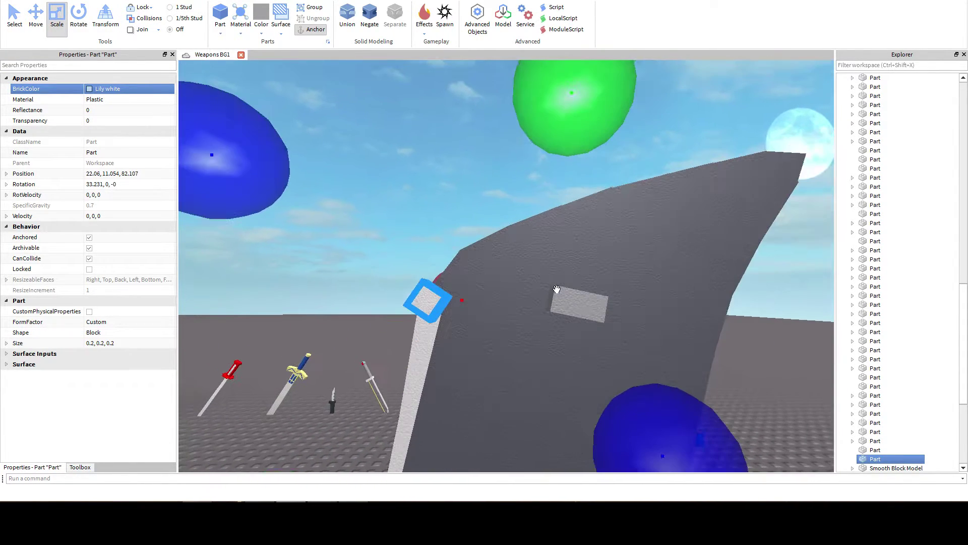
right_click_drag(471, 275, 472, 274)
left_click_drag(554, 156, 625, 127)
Widen the rotated block outward from the blade edge to a Z size of 0.25.
left_click(45, 25)
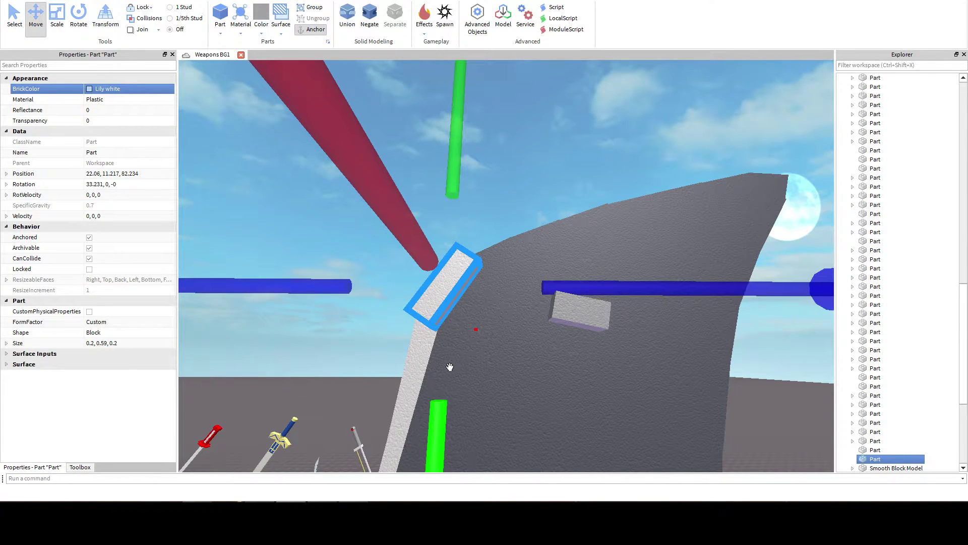
right_click_drag(450, 366, 438, 369)
key("ctrl+3")
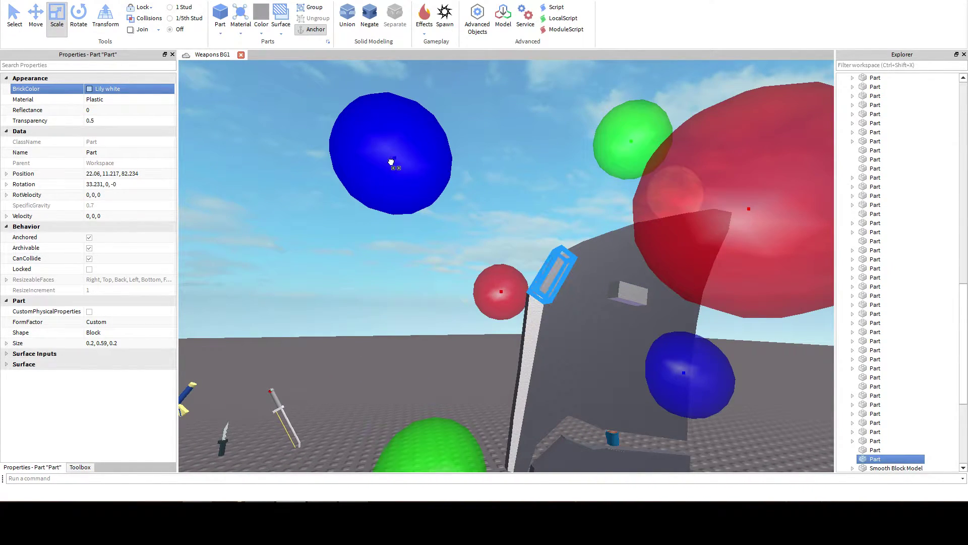
left_click_drag(388, 160, 388, 159)
right_click_drag(401, 280, 401, 280)
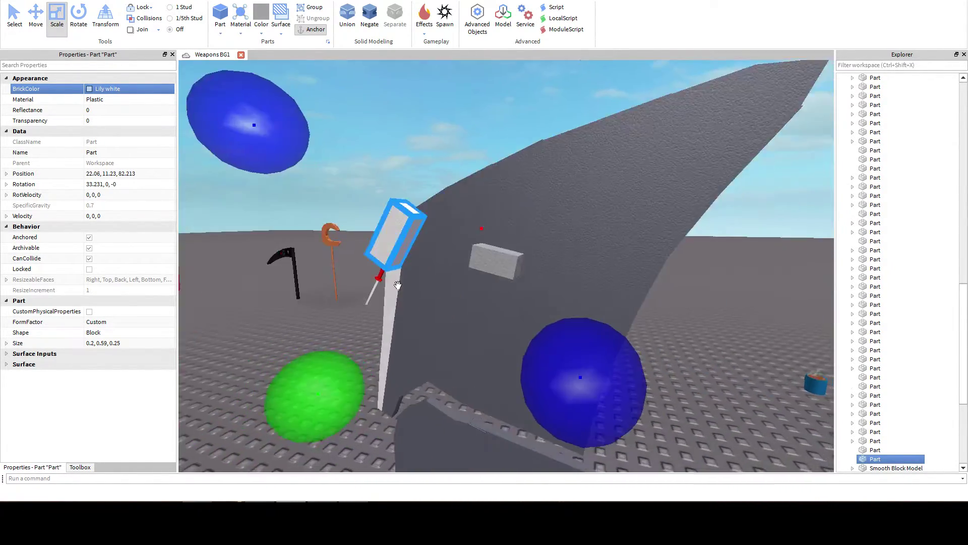
scroll(401, 280, "up", 2)
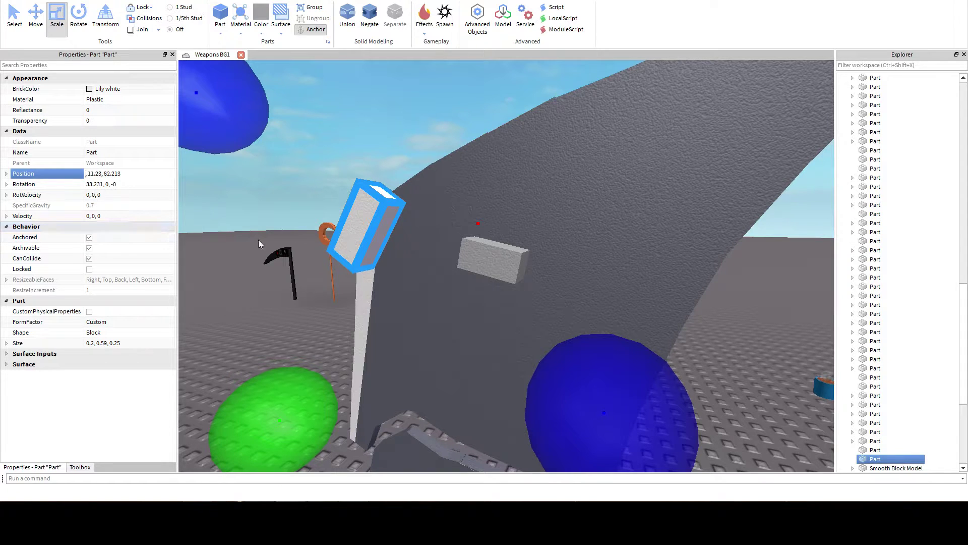
left_click(490, 267)
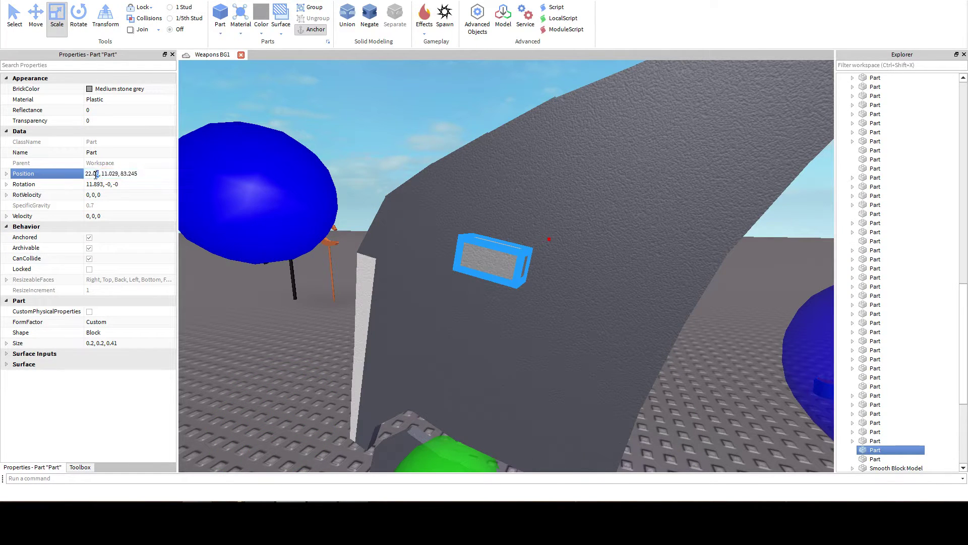
left_click(390, 147)
key("a")
right_click_drag(391, 146, 338, 120)
key("d")
key("ctrl+z")
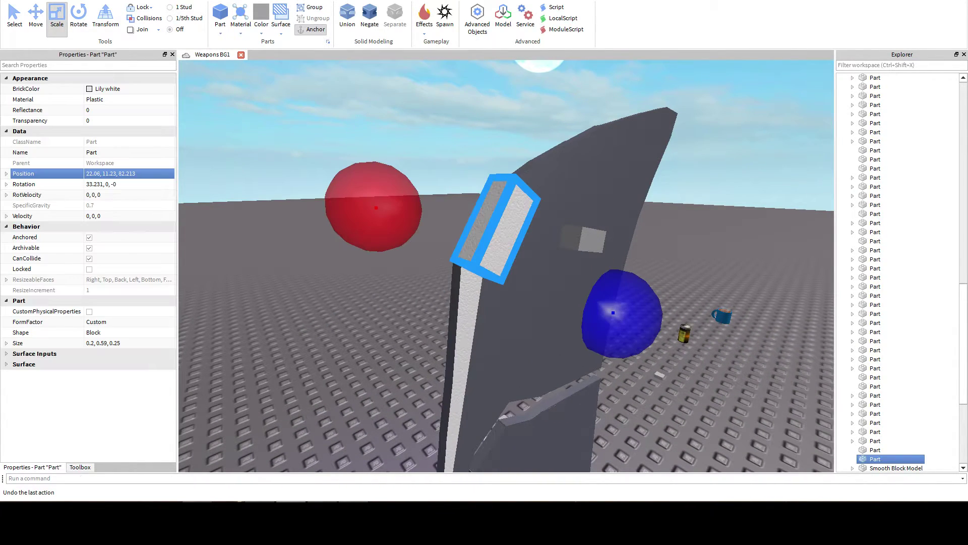
Set the rotated Lily white block's X position to 22.061.
key("d")
right_click_drag(286, 215, 287, 215)
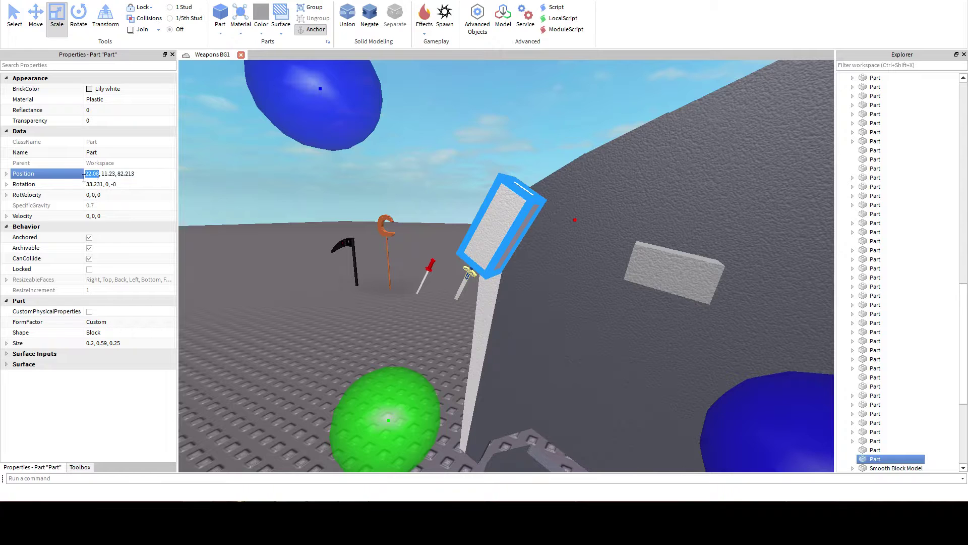
key("Return")
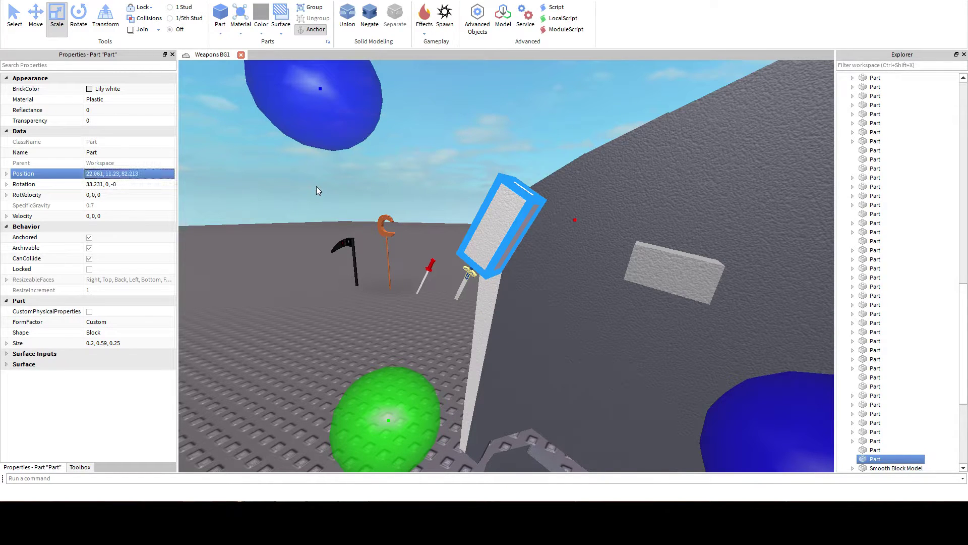
Negate the rotated Lily white block and union it with the grey blade to cut this bevel segment.
left_click(369, 15)
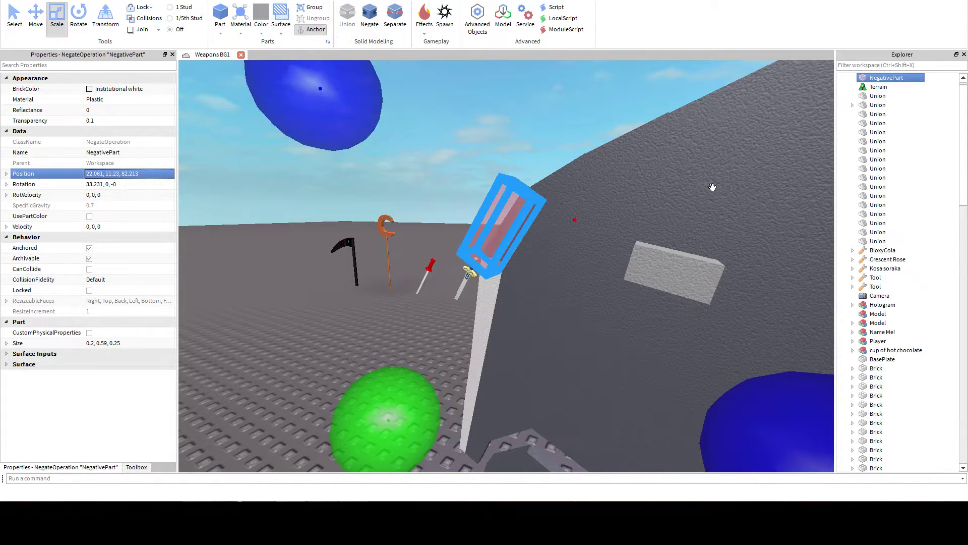
left_click(501, 204, "shift")
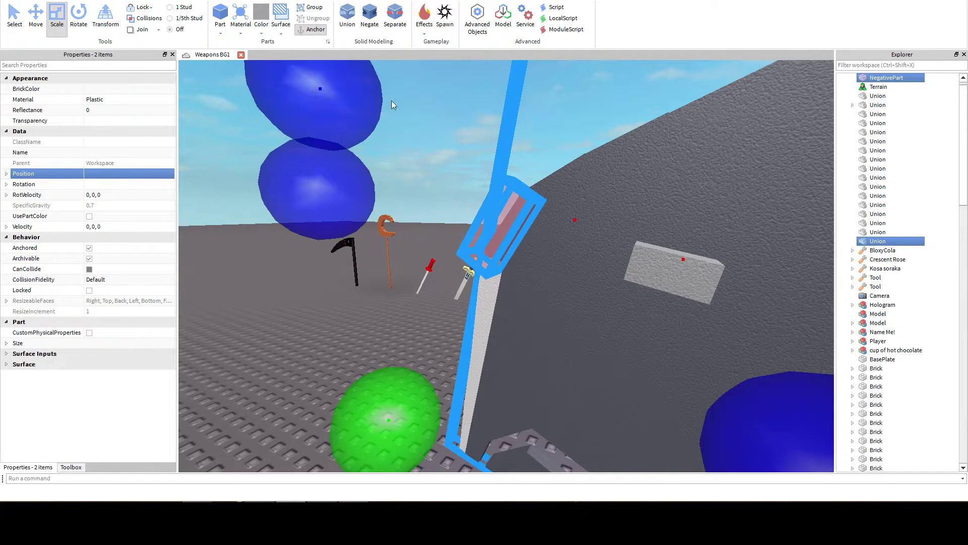
left_click(346, 16)
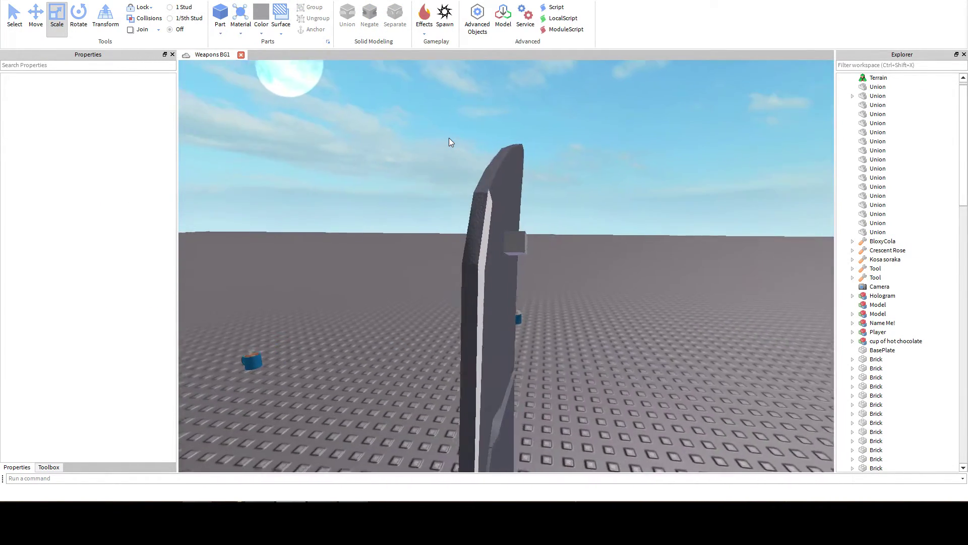
right_click_drag(449, 138, 449, 185)
Duplicate the medium stone grey block on the blade and raise the copy to about Y 11.486.
left_click(525, 264)
right_click_drag(525, 263, 520, 262)
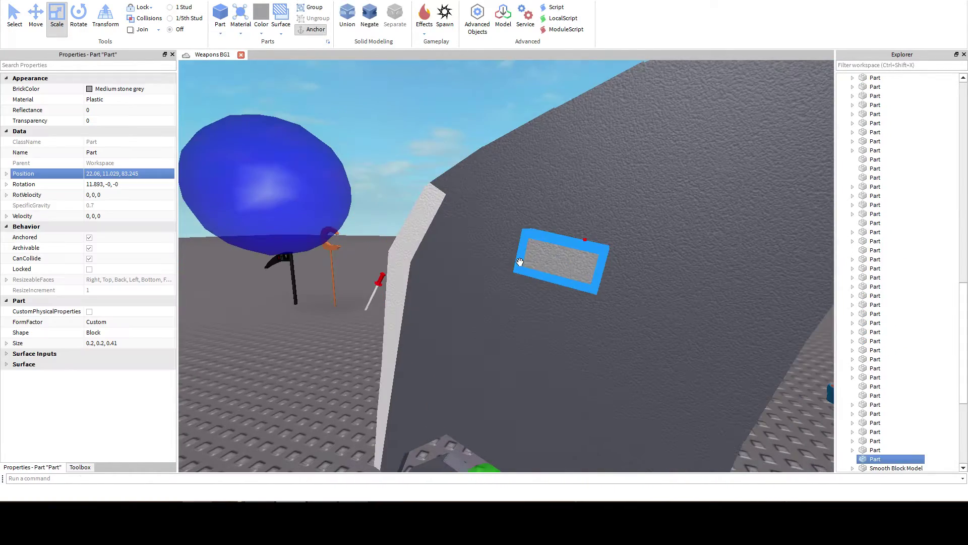
key("ctrl+v")
key("f")
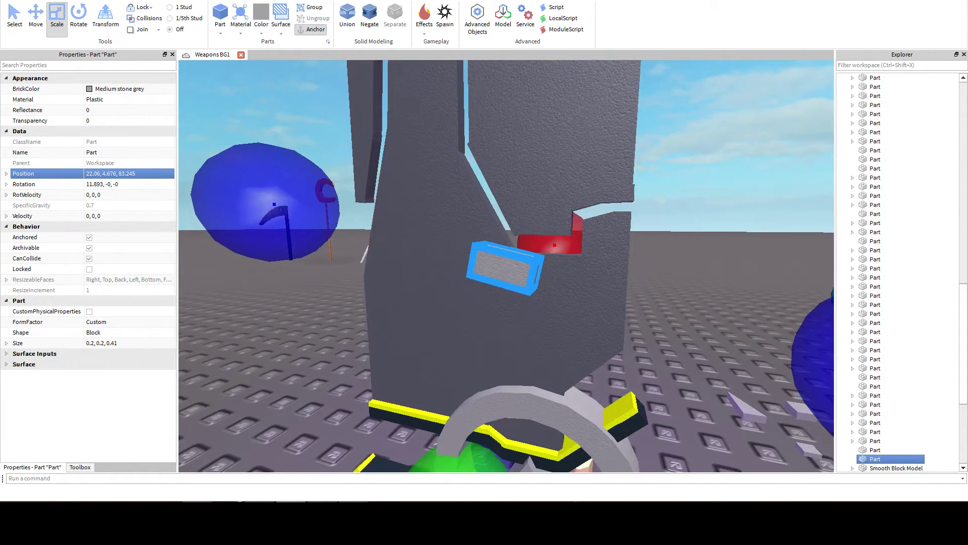
left_click(36, 17)
mouse_move(500, 134)
left_mouse_down()
mouse_move(507, 67)
mouse_move(515, 87)
mouse_move(505, 121)
left_mouse_up()
right_click_drag(506, 121, 498, 132)
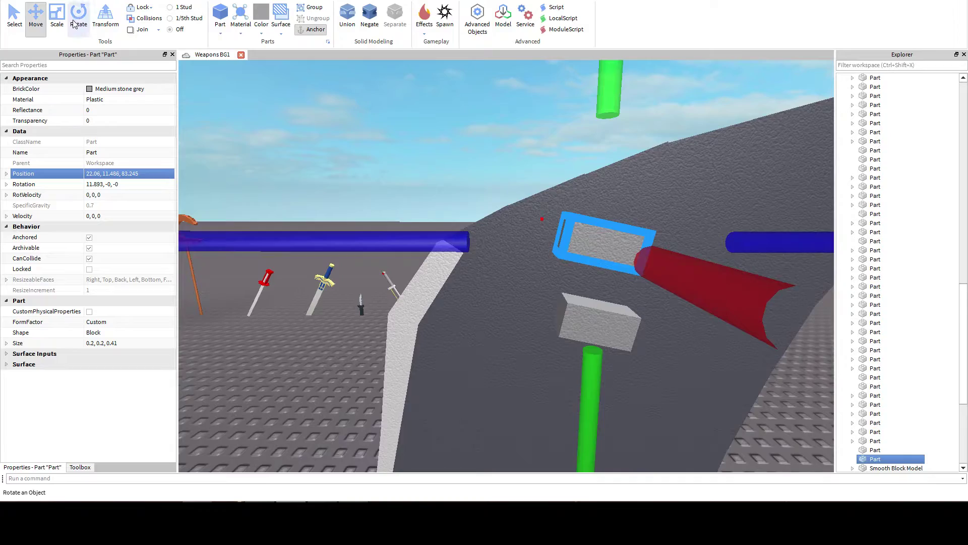
Rotate the copied block to -19.002 degrees about X.
left_click(78, 20)
scroll(459, 220, "up", 5)
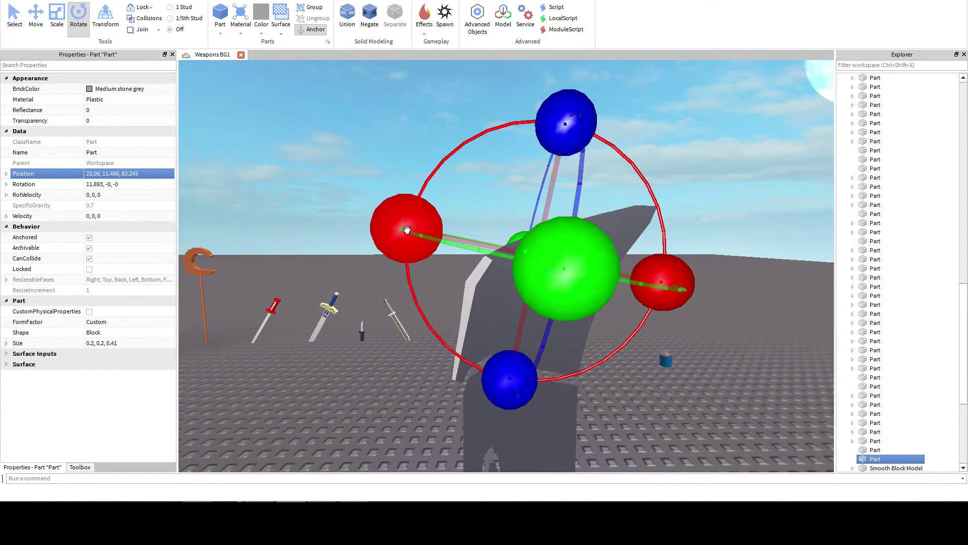
right_click_drag(406, 227, 405, 228)
left_click_drag(331, 148, 375, 265)
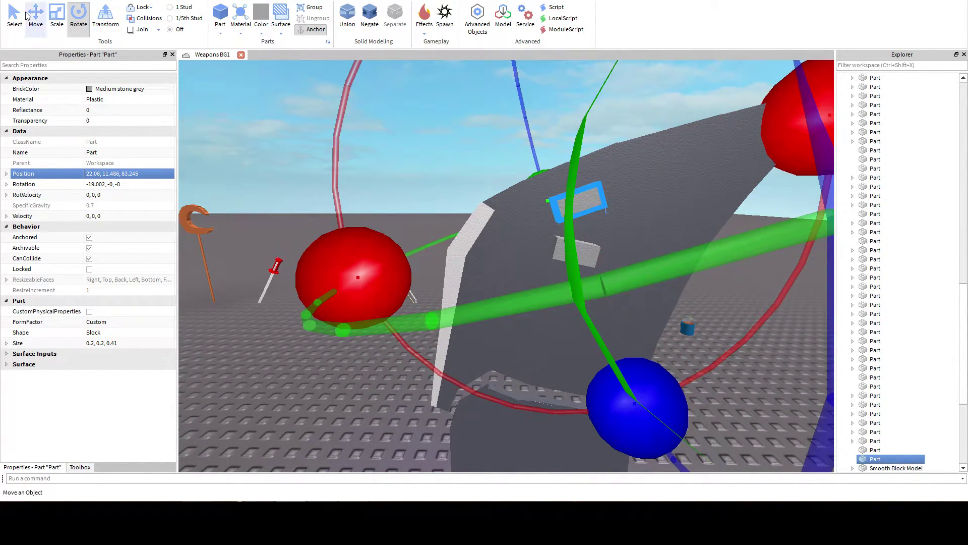
Slide the rotated copy towards the blade edge to about Z 82.615 and colour it Lily white.
key("ctrl+2")
left_click_drag(334, 215, 277, 217)
right_click_drag(377, 235, 376, 235)
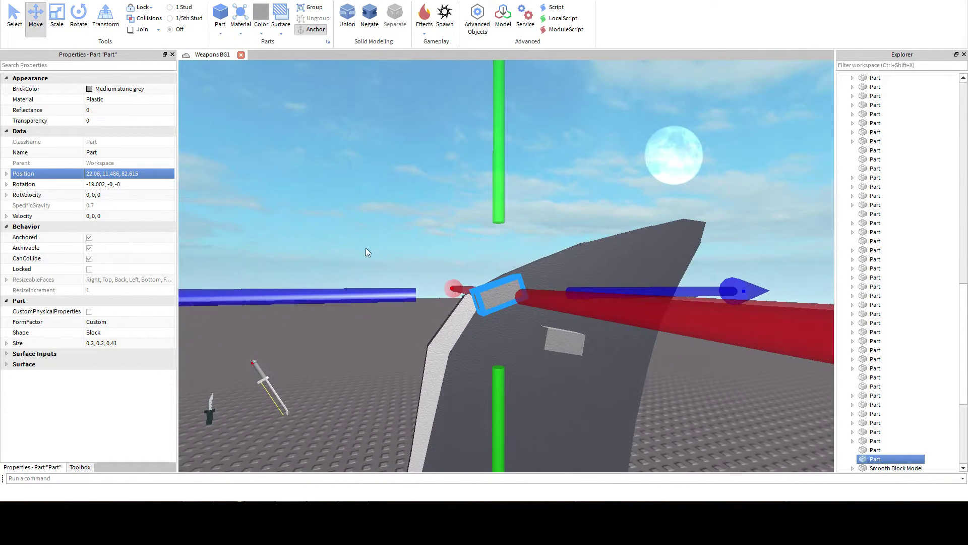
left_click(97, 93)
left_click(88, 278)
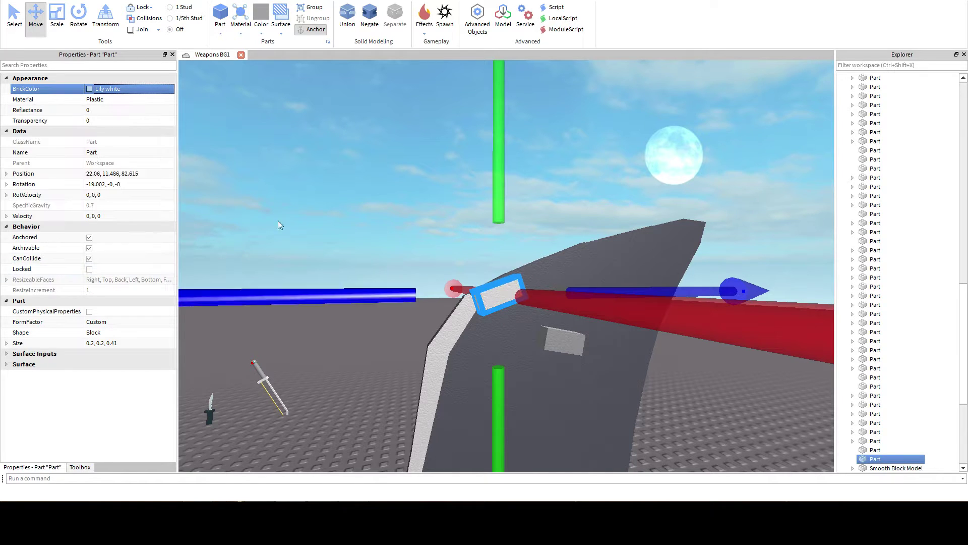
Rotate the block to -26.627 degrees about X and nudge it onto the blade edge, at about Y 11.566, Z 82.585.
left_click(74, 20)
right_click_drag(495, 242, 495, 242)
scroll(495, 242, "down", 2)
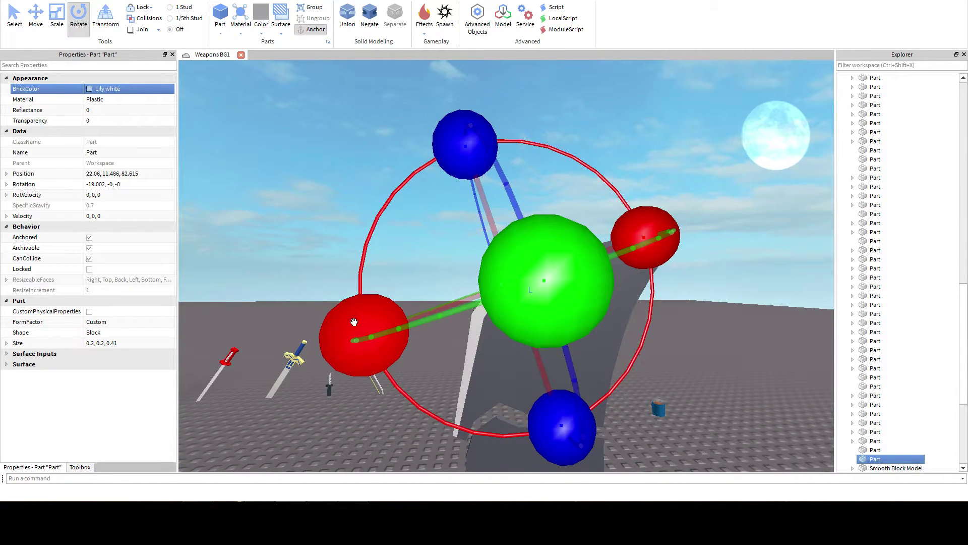
left_click_drag(355, 336, 361, 363)
left_click(41, 18)
key("a")
right_click_drag(432, 257, 432, 256)
key("d")
left_click_drag(548, 218, 548, 202)
left_click_drag(381, 284, 375, 300)
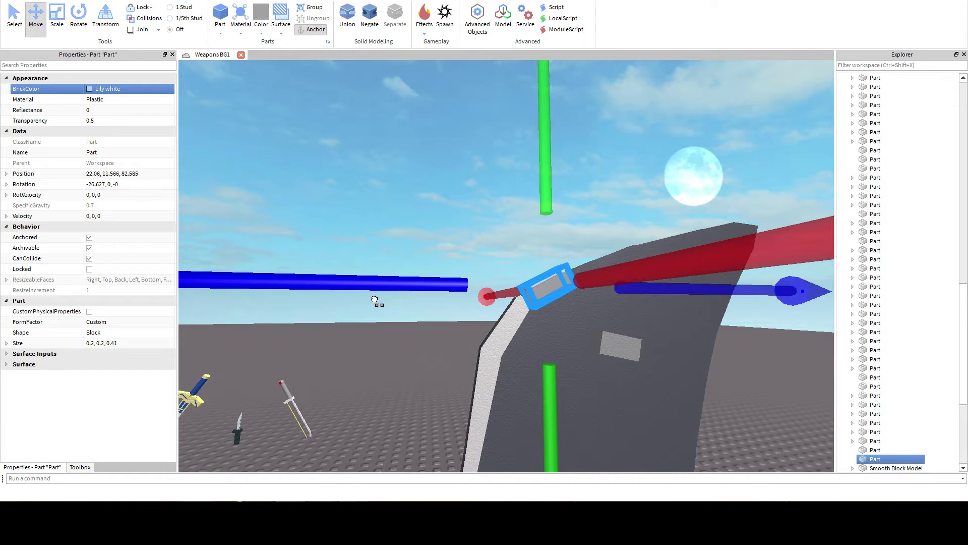
Scale the rotated block to a Z size of 0.45 along the edge and set its X position to 22.061.
right_click_drag(494, 255, 493, 254)
key("ctrl+3")
left_click_drag(558, 172, 592, 234)
right_click_drag(432, 204, 432, 204)
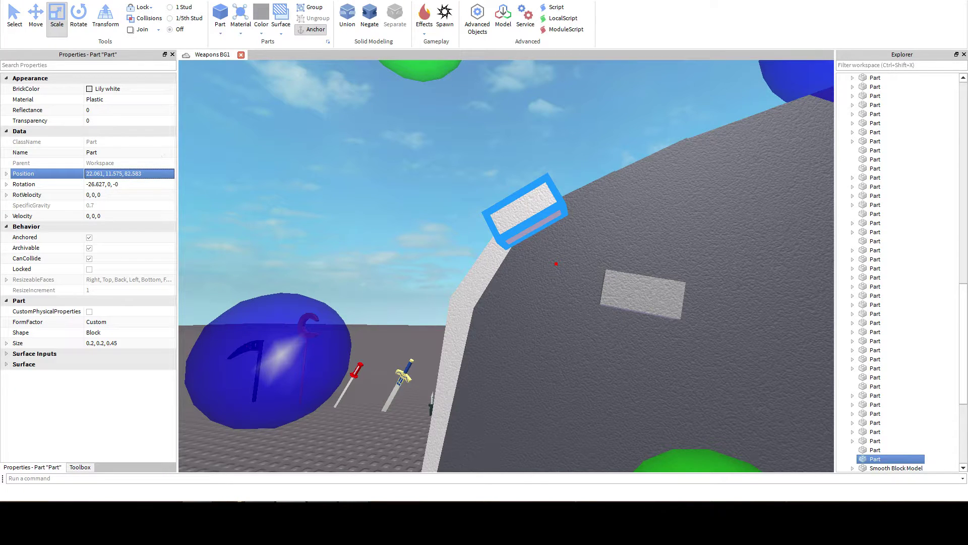
Try to cut the next bevel segment by negating the 0.45-long block and uniting it with the blade.
left_click(369, 18)
left_click(722, 241)
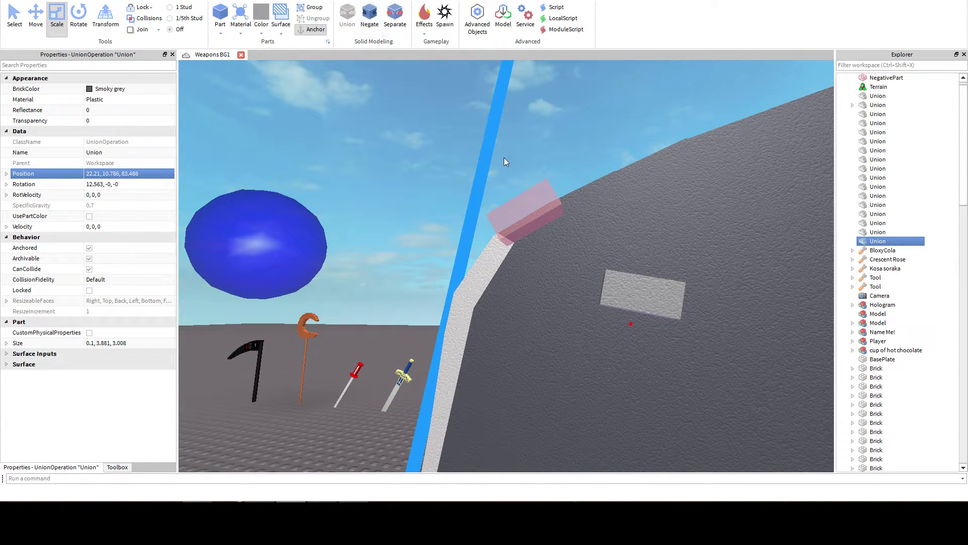
left_click(518, 217, "shift")
left_click(352, 8)
left_click(527, 127)
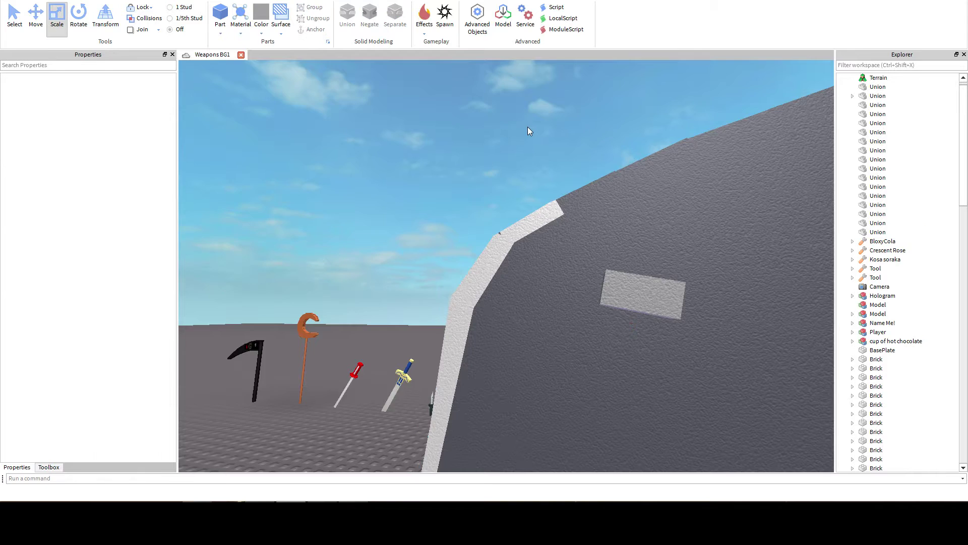
Undo the last cut and lengthen the block to a Z size of 0.52 towards the previous bevel segment.
right_click_drag(528, 127, 529, 128)
key("ctrl+z")
key("ctrl+z")
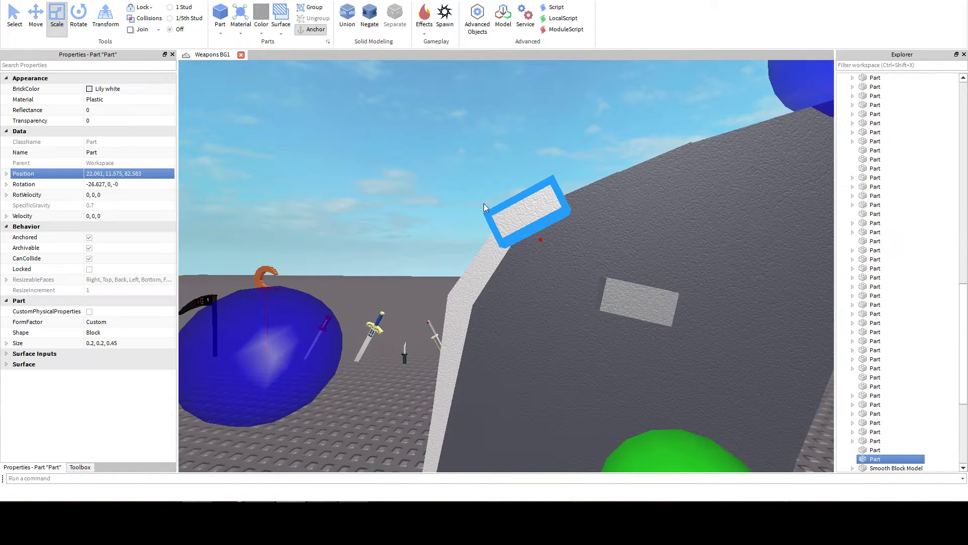
key("ctrl+z")
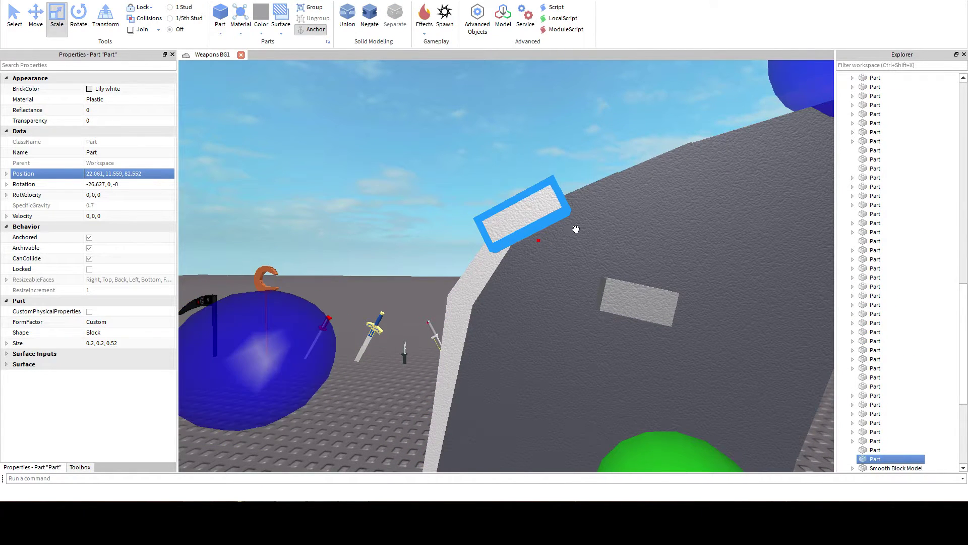
Negate the lengthened block and union it with the blade to cut the bevel segment.
key("ctrl+z")
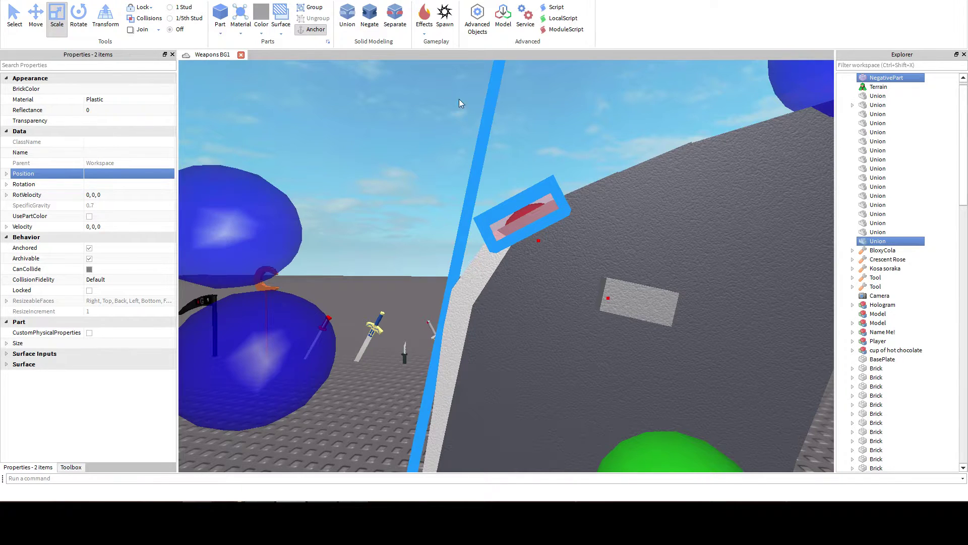
left_click(348, 20)
right_click_drag(482, 140, 481, 140)
left_click(481, 140)
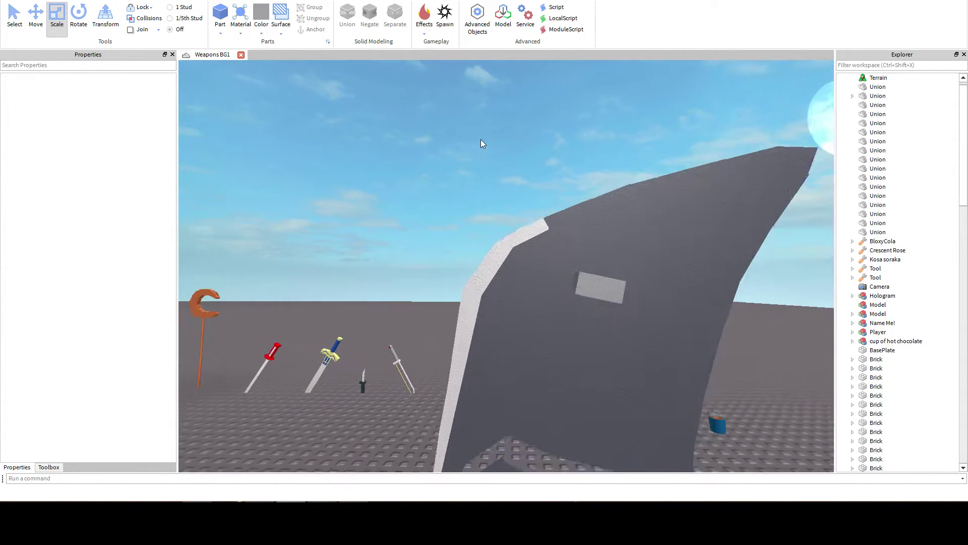
Duplicate the medium stone grey block on the blade and colour the copy Lily white.
key("s")
key("d")
key("w")
left_click(450, 276)
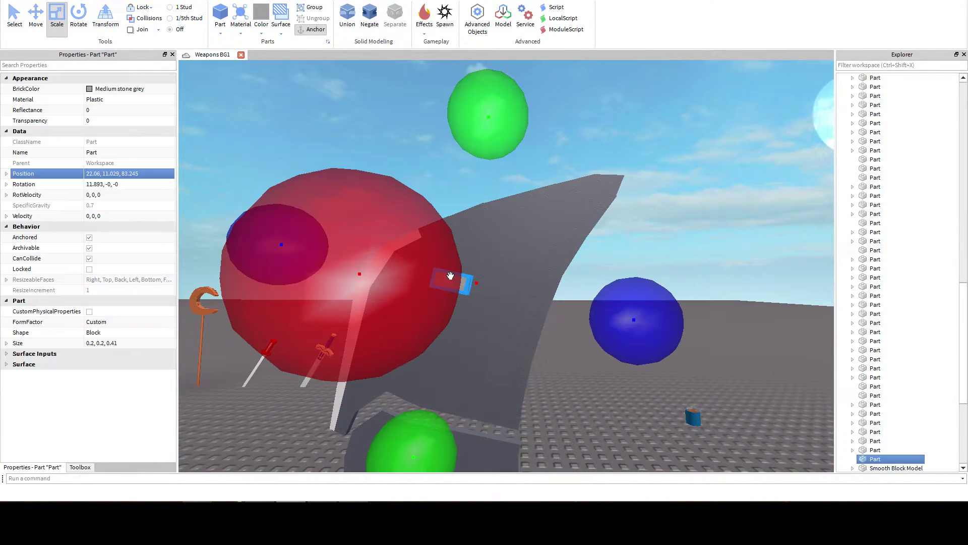
key("f")
left_click(92, 91)
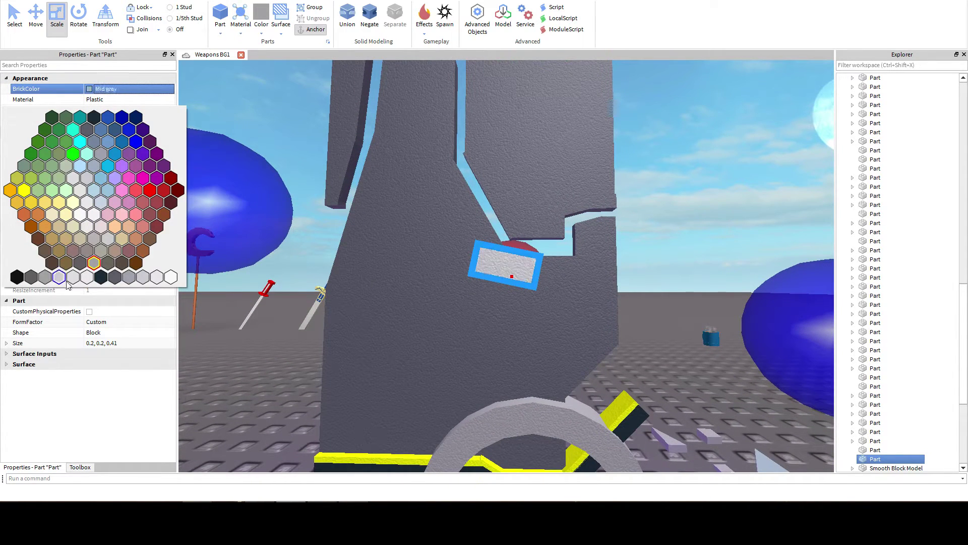
left_click(88, 278)
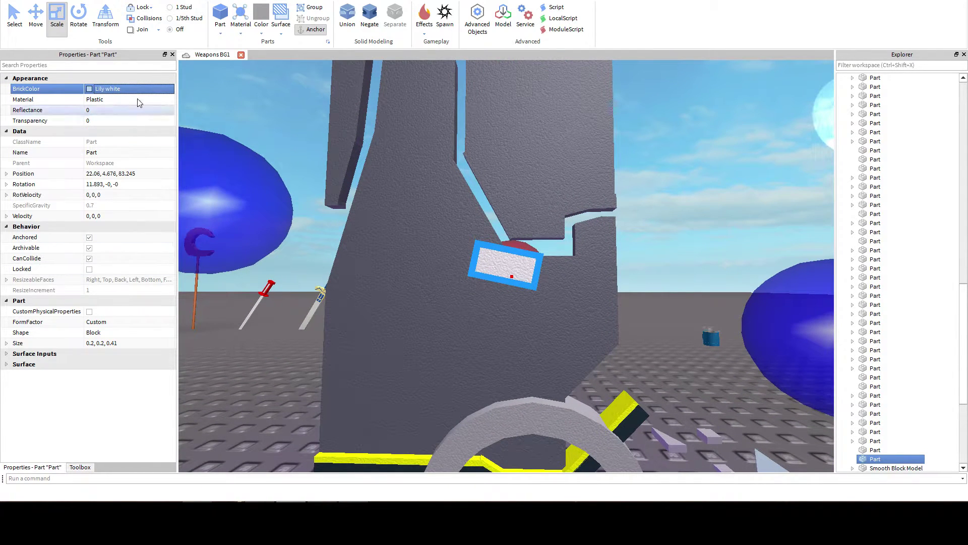
Raise the Lily white copy to about Y 11.666 and rotate it to -20.414 degrees about X.
left_click(31, 20)
key("e")
left_click_drag(504, 123, 507, 93)
left_click(80, 21)
scroll(303, 179, "down", 4)
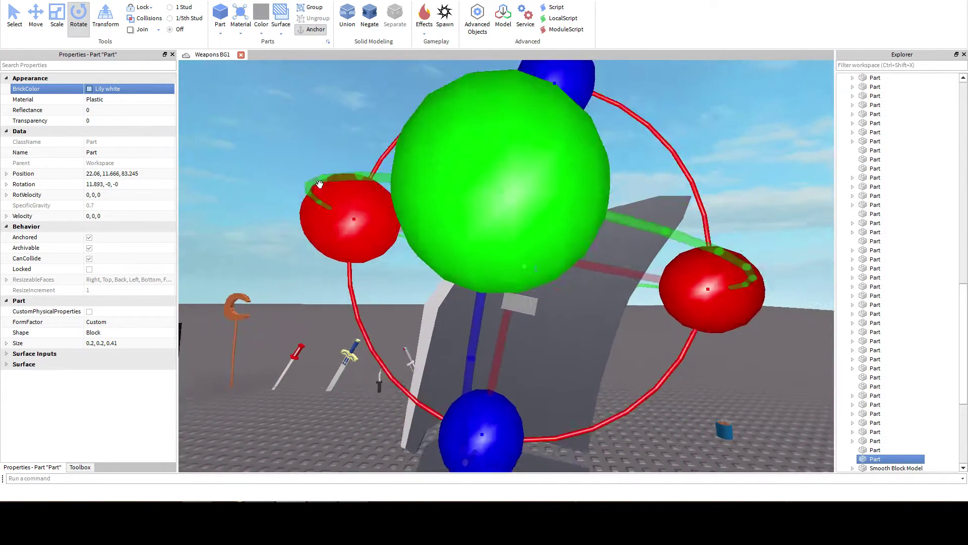
left_click_drag(629, 284, 638, 205)
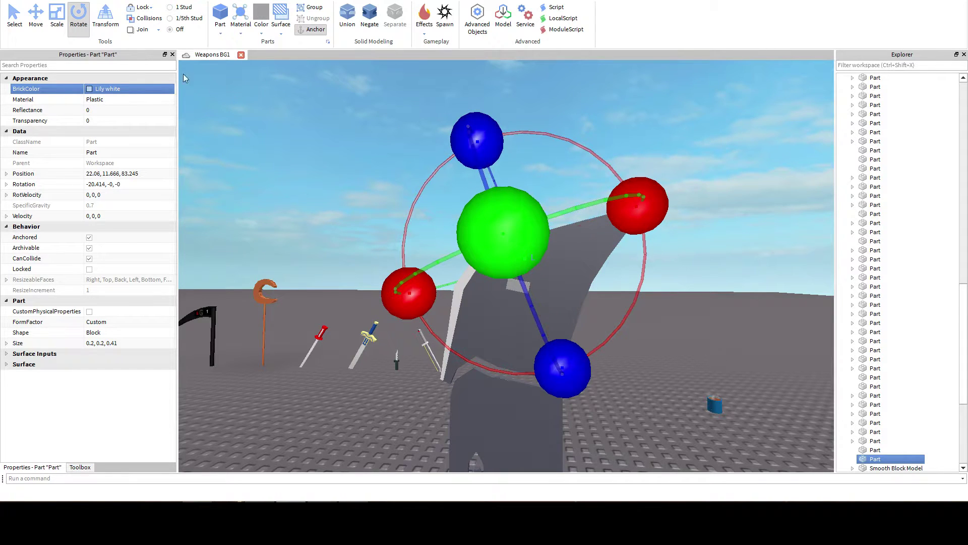
Move the rotated block against the end of the cut bevel, at about Y 11.736, Z 82.965.
left_click(33, 18)
right_click_drag(337, 186, 337, 186)
scroll(337, 187, "up", 4)
scroll(337, 186, "down", 2)
left_click_drag(287, 181, 235, 188)
left_click_drag(490, 349, 489, 339)
left_click_drag(299, 180, 293, 182)
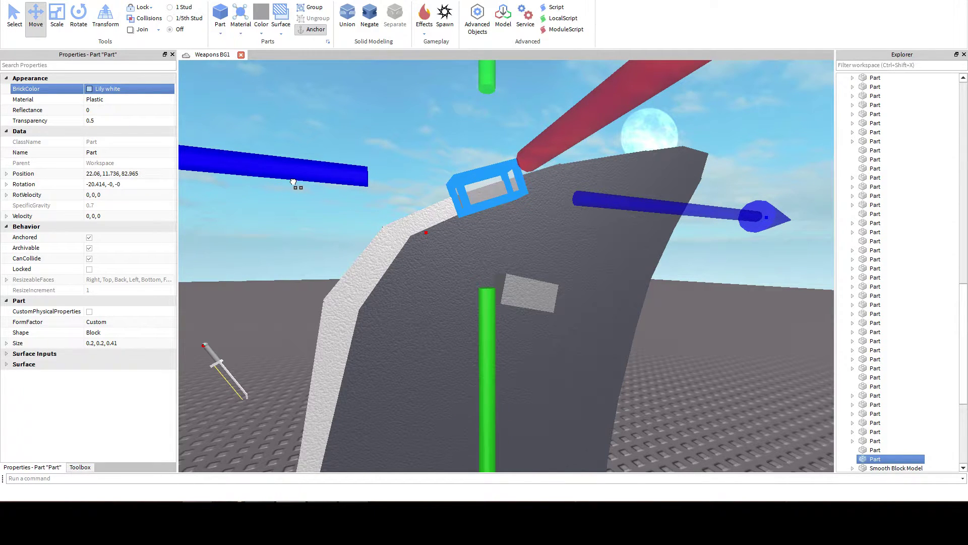
left_click(388, 85)
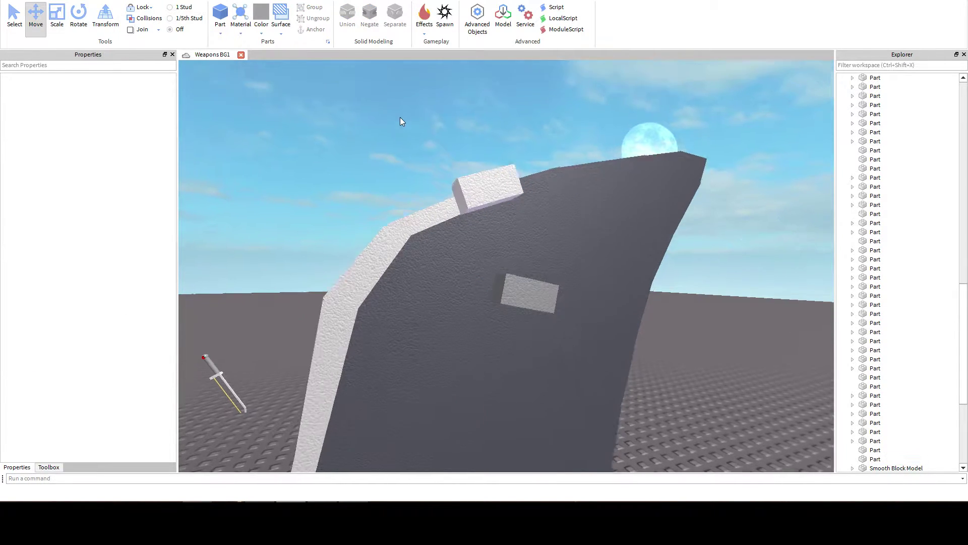
right_click_drag(400, 117, 400, 117)
scroll(400, 117, "up", 2)
Lengthen the block along the blade's upper edge to a Z size of 1.21.
left_click(442, 231)
key("f")
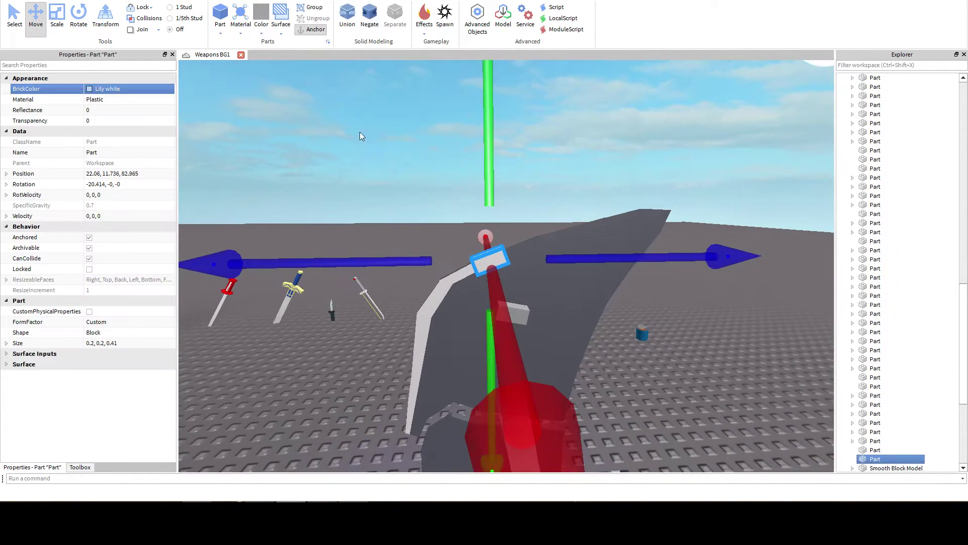
left_click(57, 24)
left_click_drag(654, 195, 682, 223)
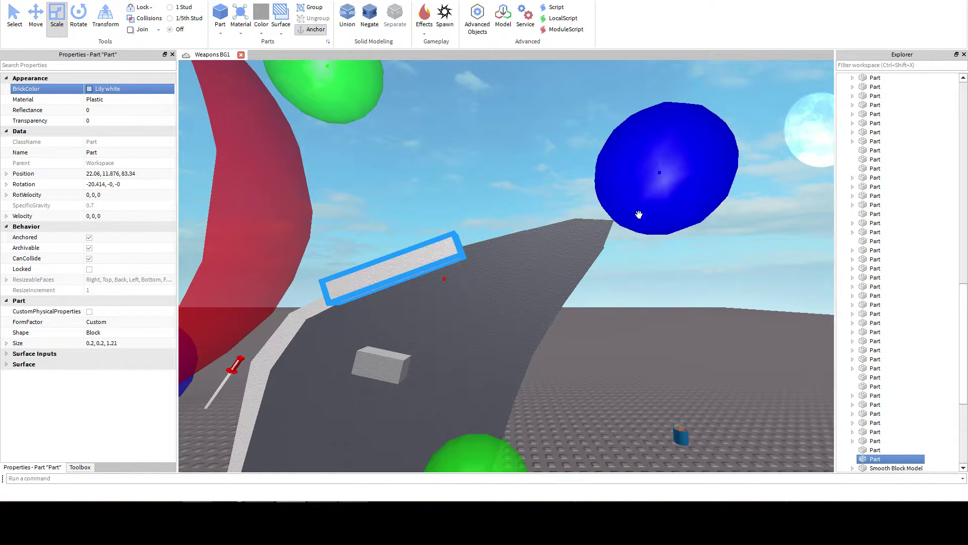
right_click_drag(514, 162, 513, 162)
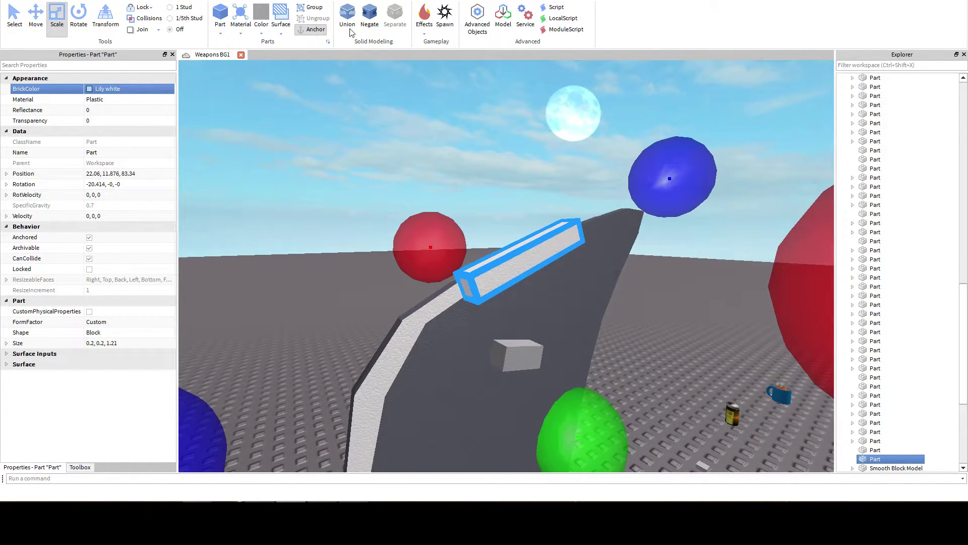
left_click(370, 16)
left_click(584, 288, "ctrl")
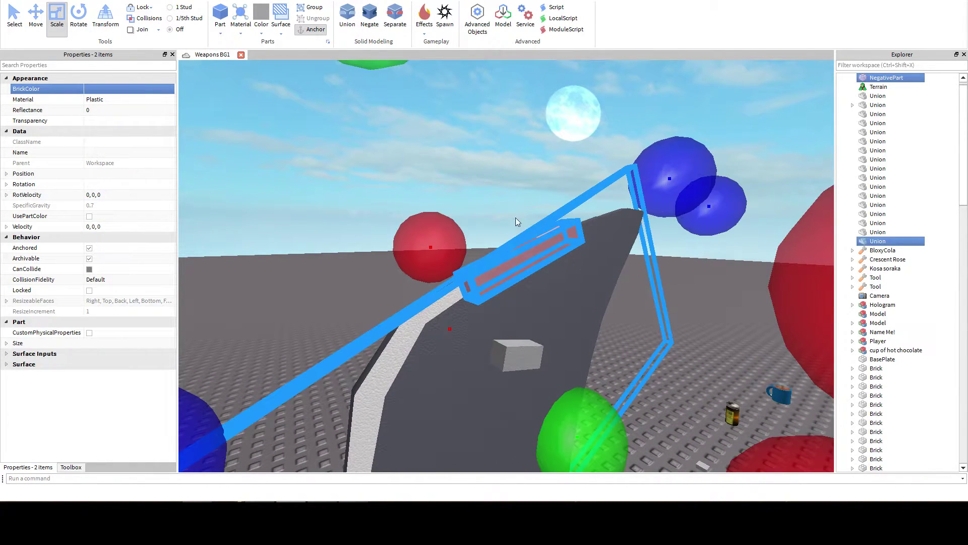
key("ctrl+z")
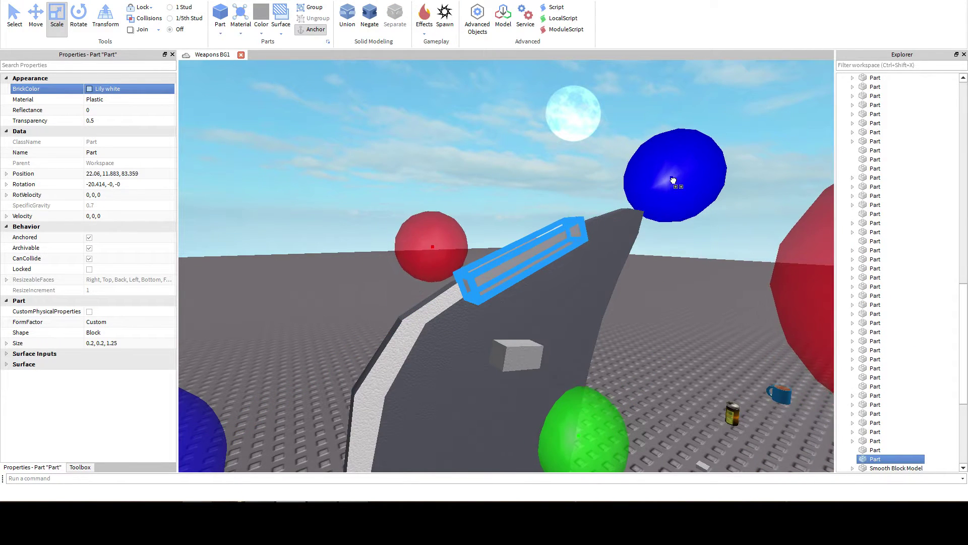
Adjust the block's Z size to 1.22 and set its X position to 22.061.
key("comma")
left_click_drag(674, 180, 644, 210)
left_click(467, 167)
key("w")
key("a")
left_click(506, 265)
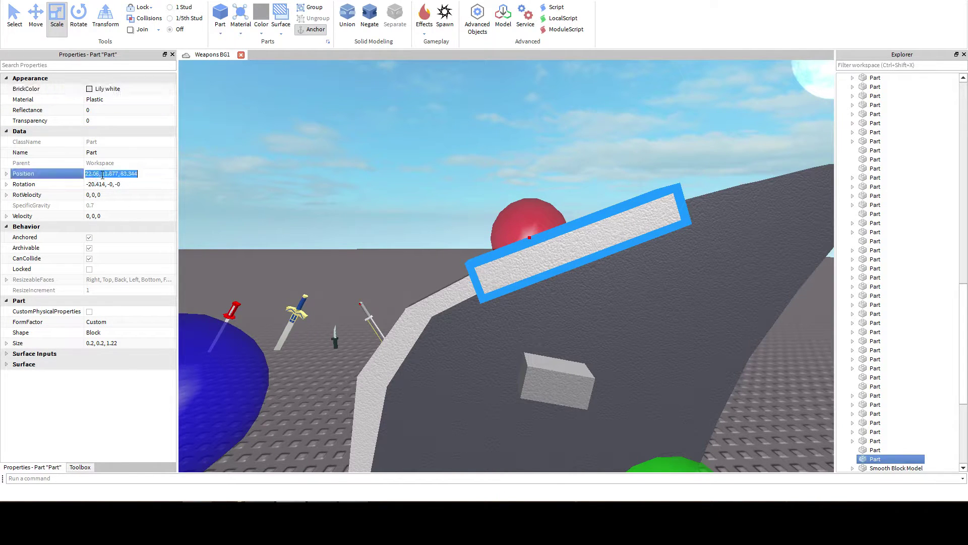
type("1")
key("Return")
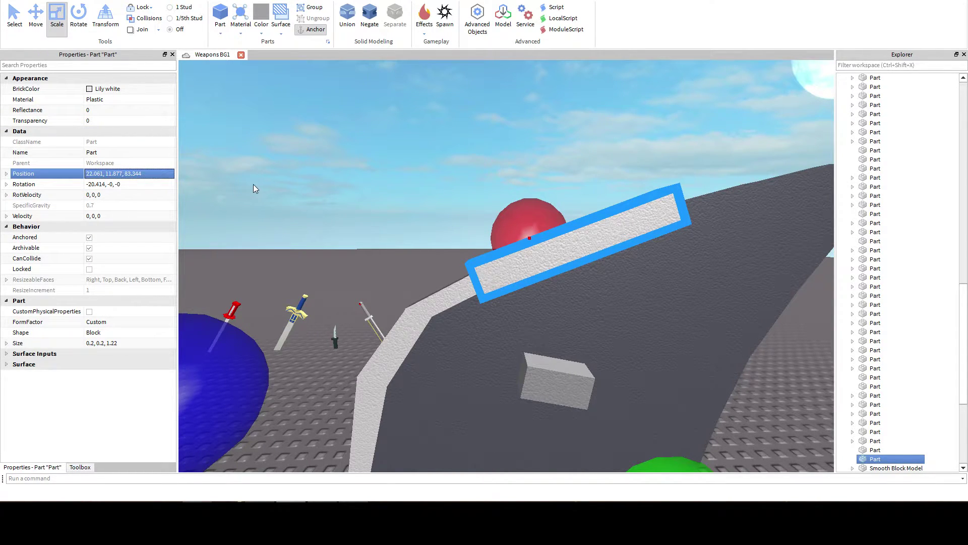
Negate the 1.22-long block and union it with the blade to extend the bevel towards the tip.
key("period")
right_click_drag(250, 195, 265, 186)
left_click(370, 20)
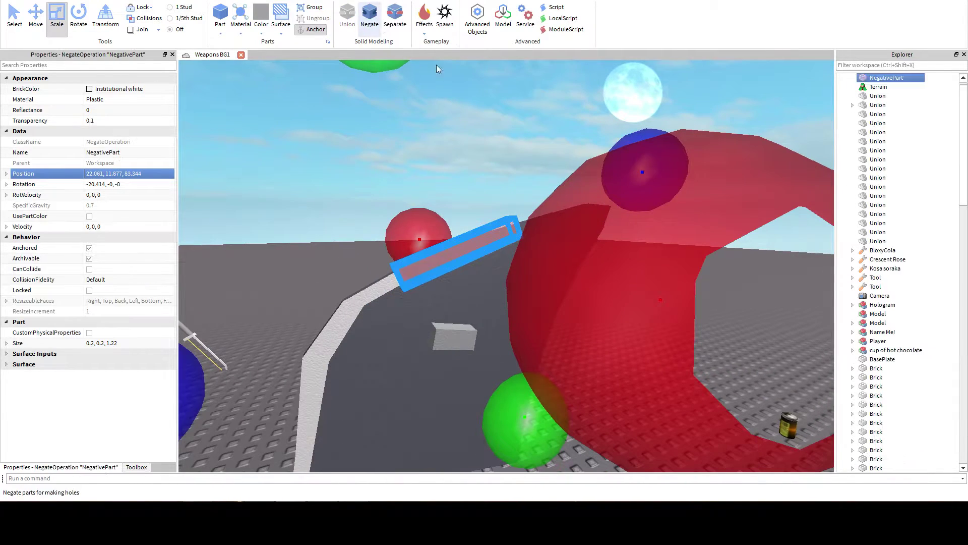
left_click(497, 242, "ctrl")
left_click(347, 15)
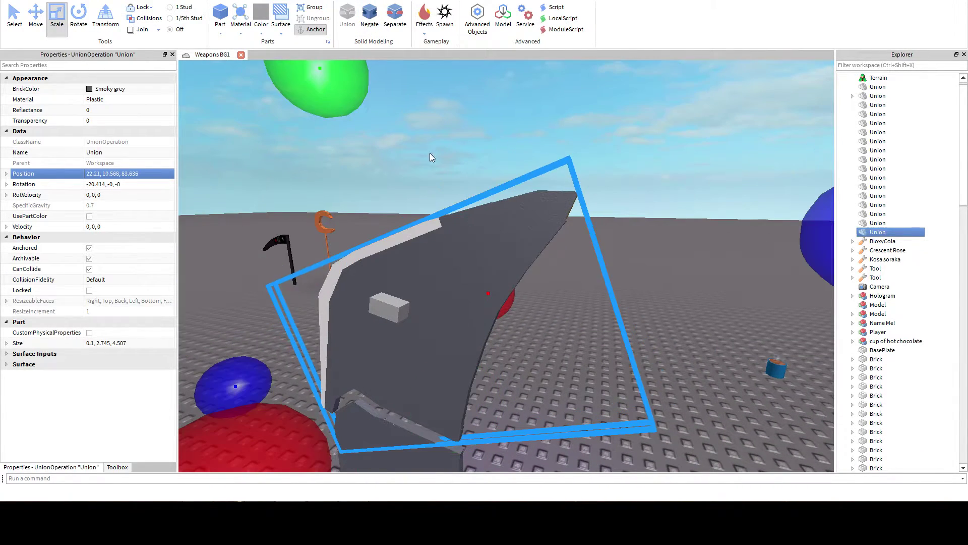
Recolour the small grey spare block in front of the blade to Lily white.
left_click(439, 165)
key("a")
right_click_drag(439, 165, 438, 165)
key("q")
key("q")
key("d")
key("e")
key("s")
left_click(499, 330)
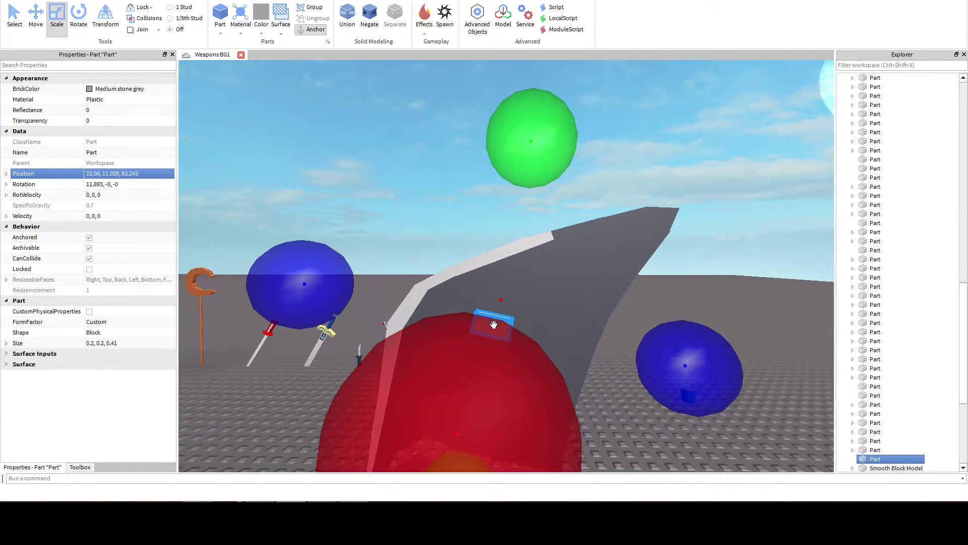
right_click_drag(486, 304, 486, 304)
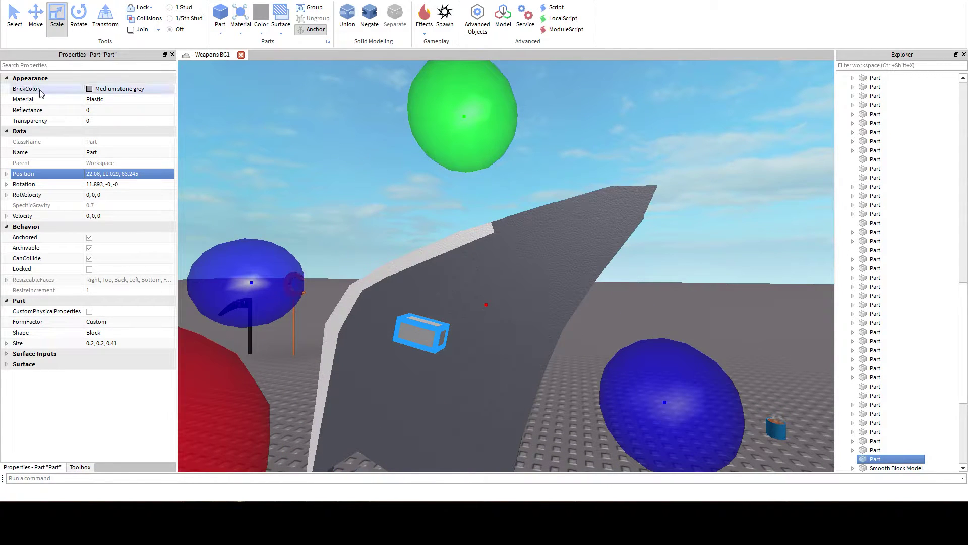
left_click(89, 89)
left_click(86, 277)
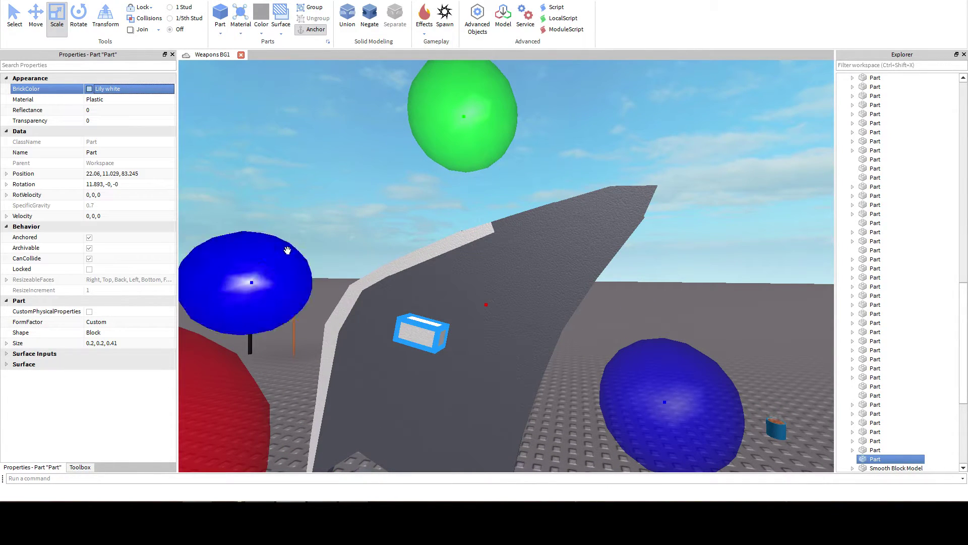
Duplicate the Lily white block, raise the copy to about Y 11.806 and rotate it to an X rotation of -15.061.
key("f")
left_click(32, 29)
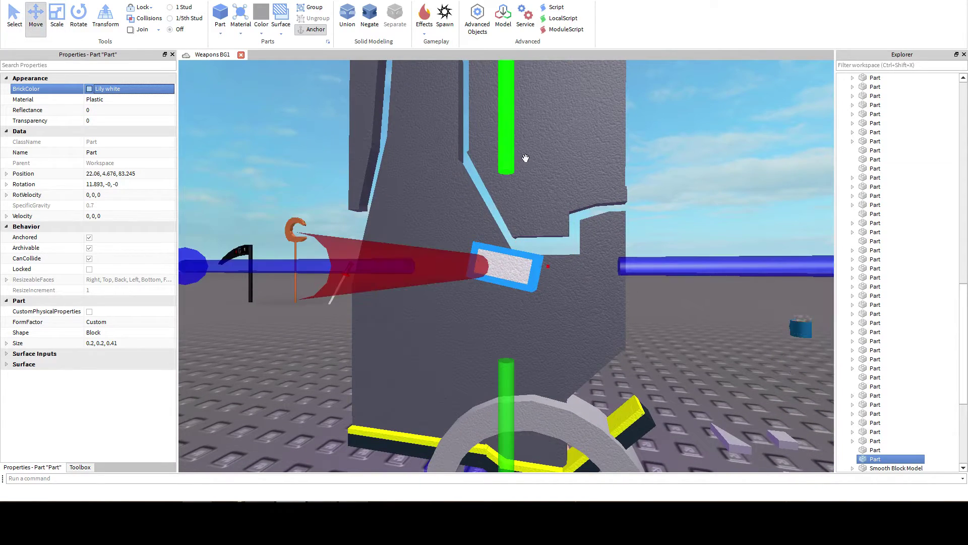
left_click_drag(511, 156, 530, 172)
scroll(531, 193, "down", 1)
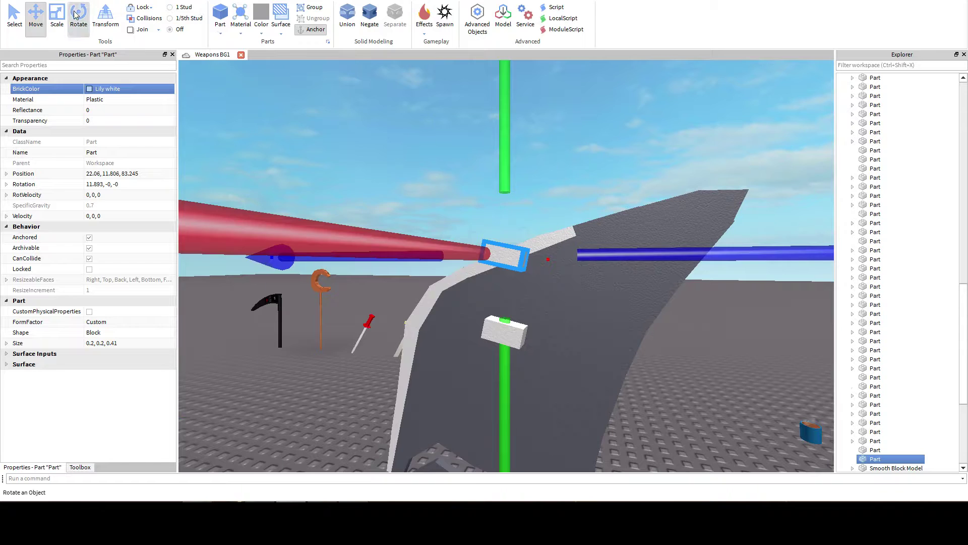
left_click(78, 15)
left_click_drag(778, 309, 807, 192)
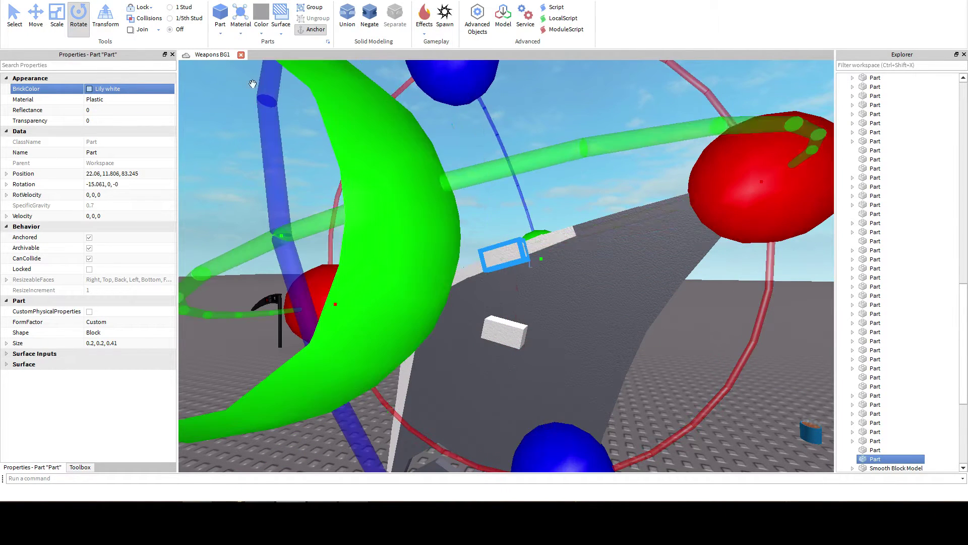
Move the rotated copy to the blade's upper edge at about Y 12.076, Z 84.195, and compare it with the sword concept image.
left_click(36, 23)
left_click_drag(646, 254, 783, 253)
right_click_drag(565, 304, 681, 305)
scroll(566, 305, "up", 1)
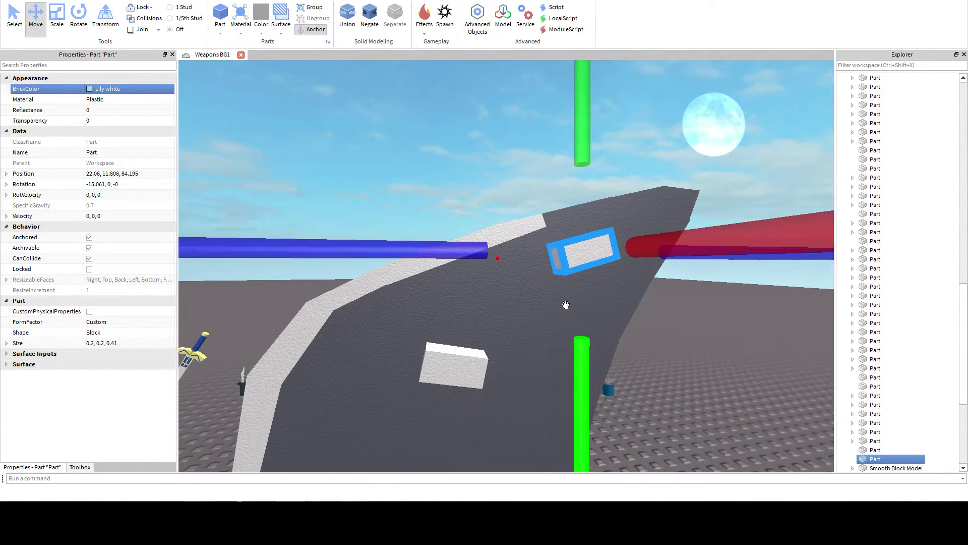
left_click_drag(583, 387, 588, 353)
key("alt+Tab")
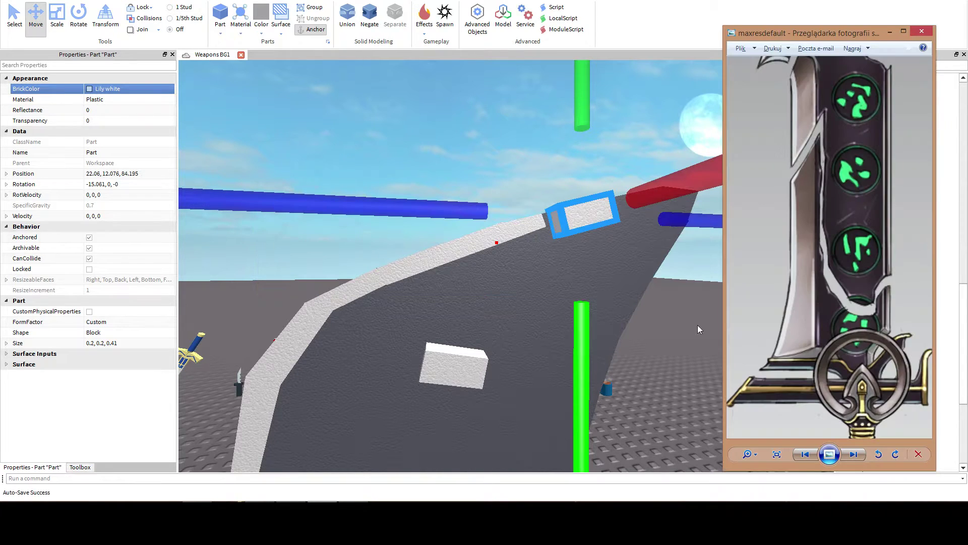
left_click_drag(888, 227, 787, 401)
key("alt+Tab")
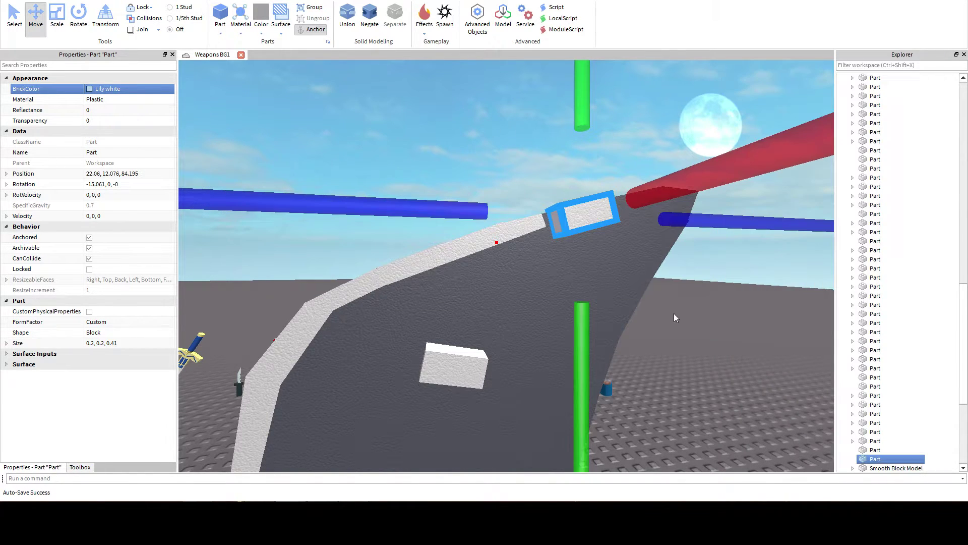
Fit the block against the end of the cut bevel, at about Y 12.136, Z 84.105.
left_click_drag(419, 215, 406, 215)
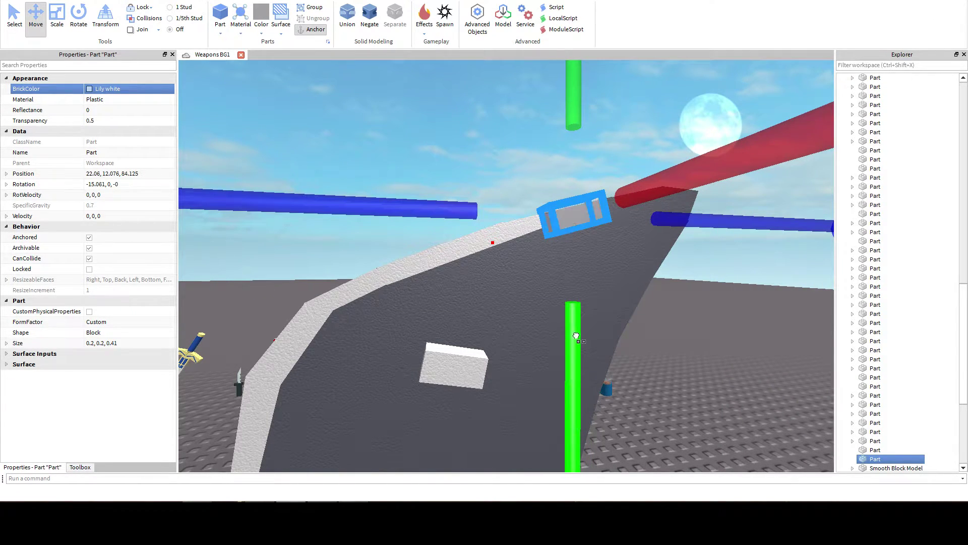
mouse_move(576, 335)
left_mouse_down()
mouse_move(573, 309)
mouse_move(570, 326)
left_mouse_up()
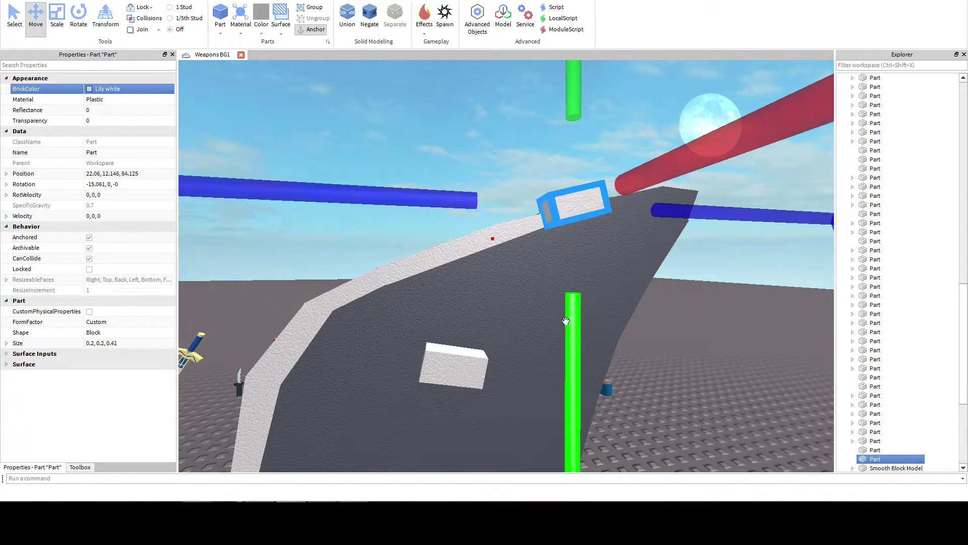
left_click(501, 116)
scroll(586, 230, "up", 3)
left_click(588, 168)
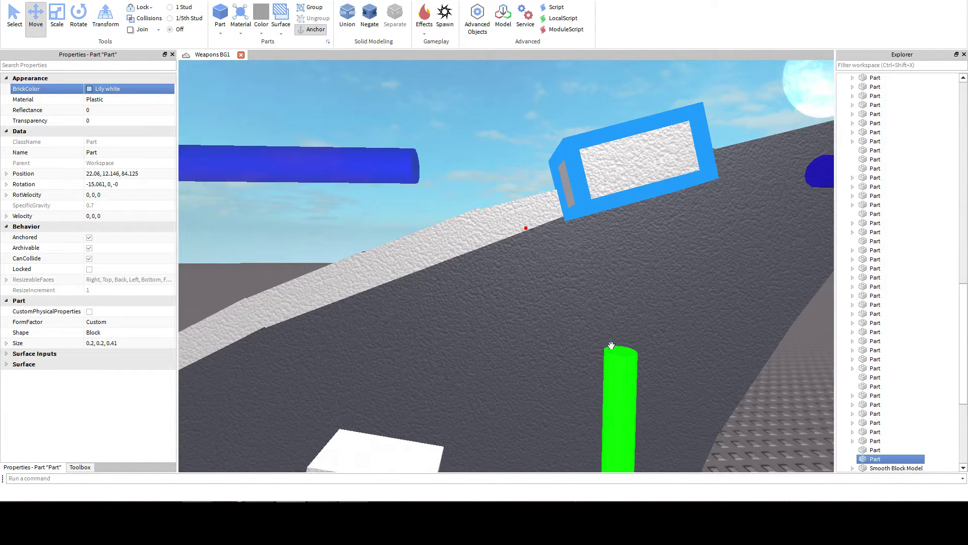
left_click_drag(612, 345, 610, 354)
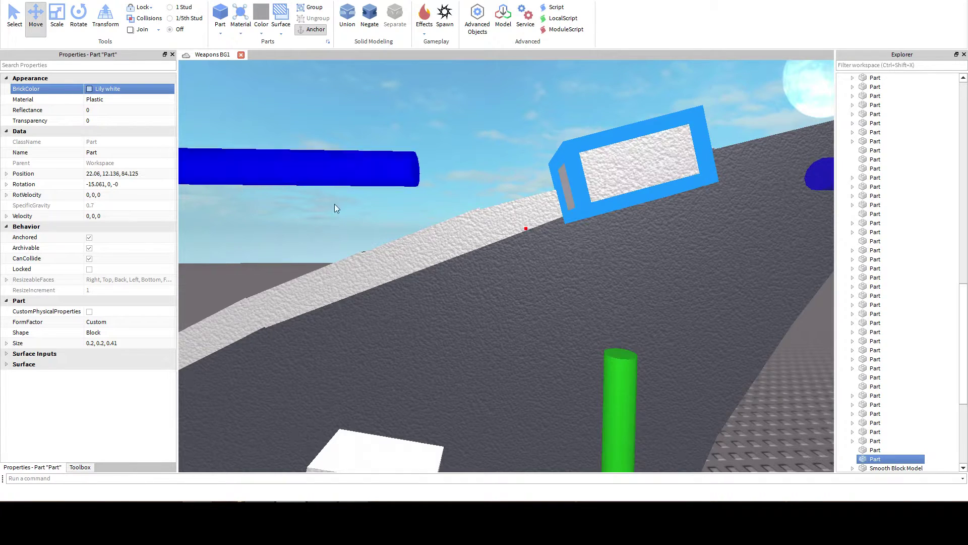
left_click(315, 177)
left_click(585, 152)
left_click(365, 168)
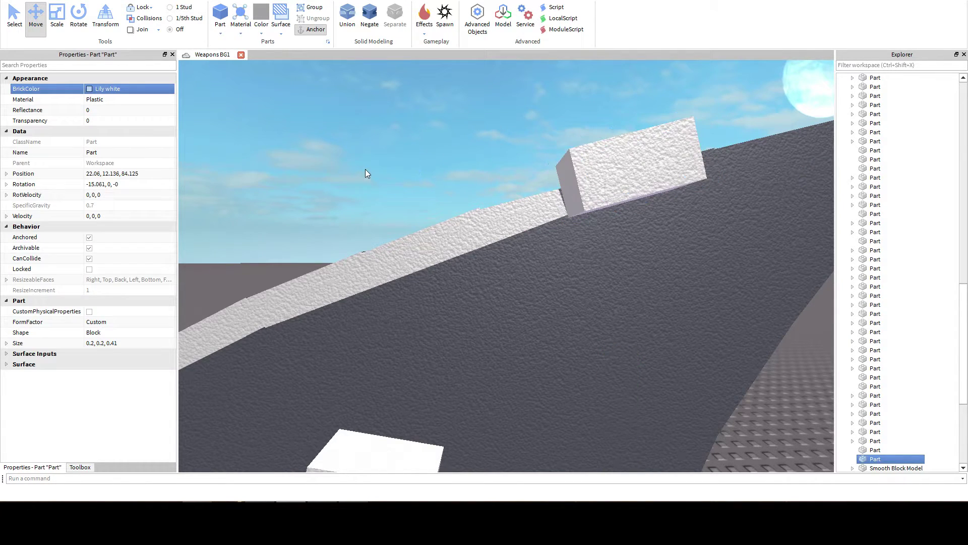
left_click(570, 171)
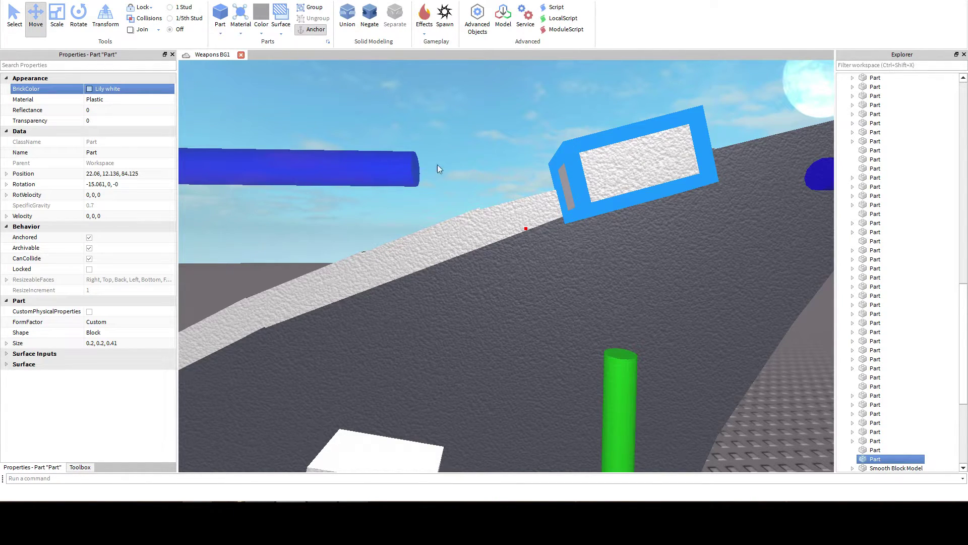
left_click_drag(492, 167, 486, 170)
left_click(445, 111)
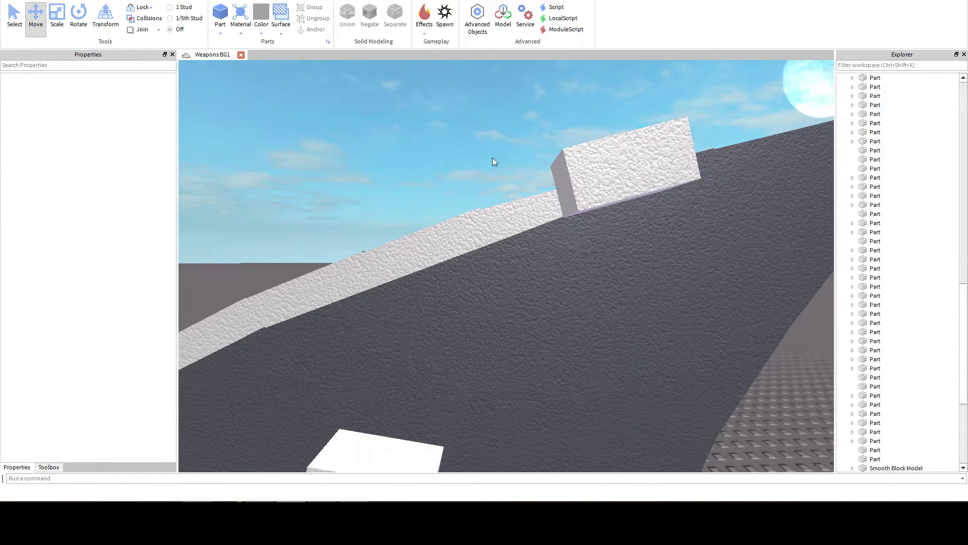
Negate the fitted 0.41-long block and union it with the blade to continue the light bevel.
right_click_drag(493, 158, 501, 163)
key("s")
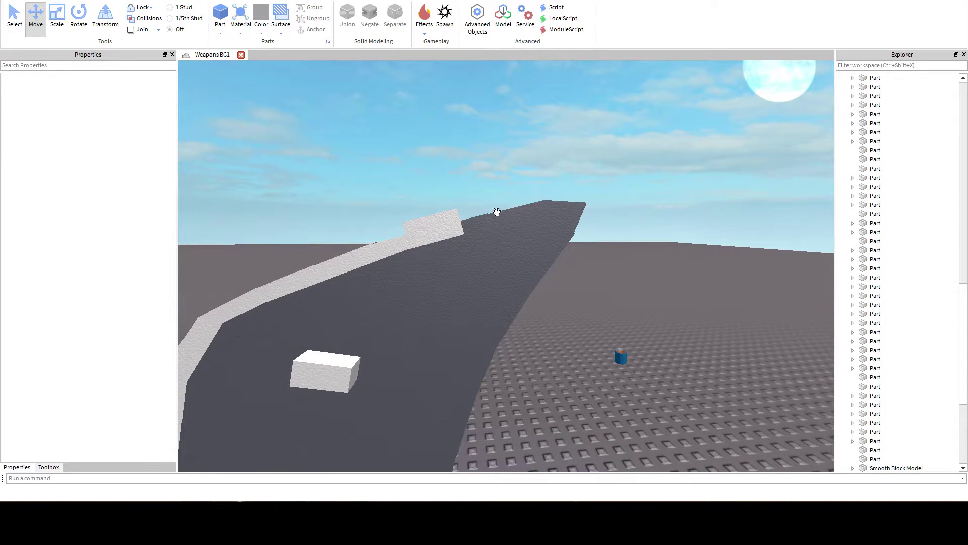
left_click(442, 226)
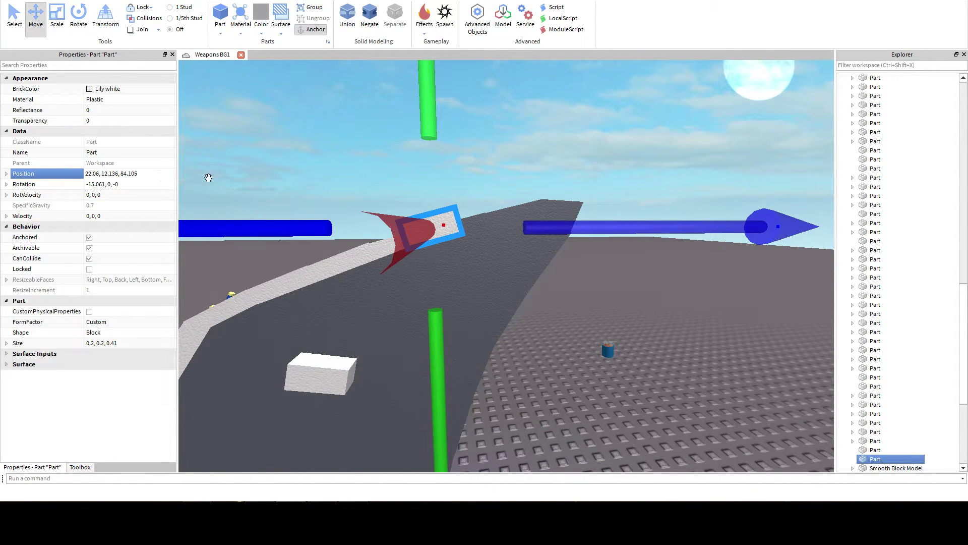
left_click(366, 15)
left_click(488, 292)
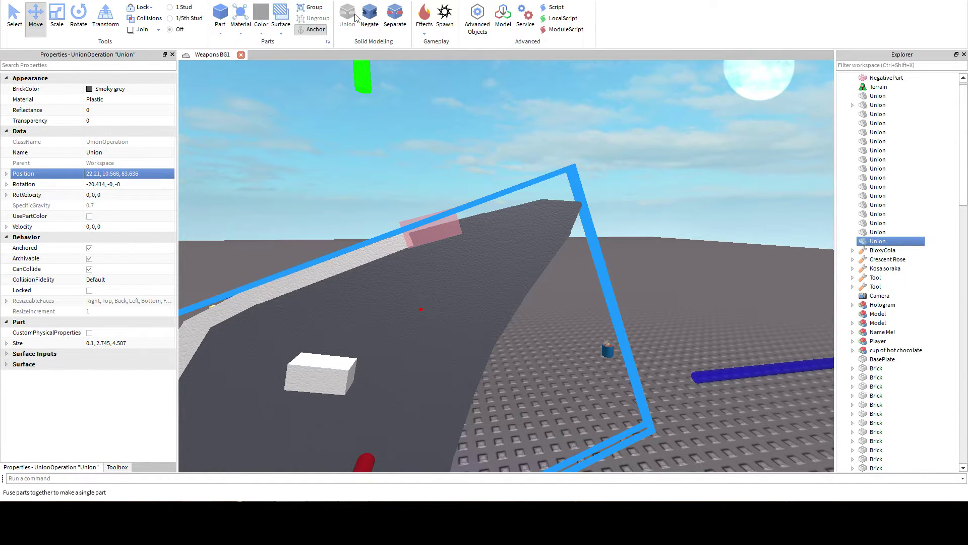
left_click(424, 214, "ctrl")
left_click(350, 8)
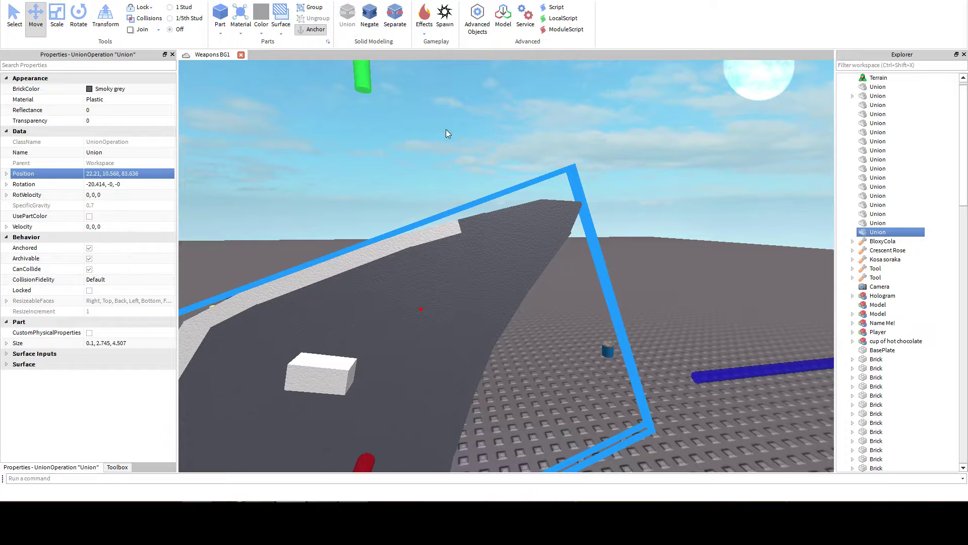
Duplicate the spare block, raise the copy to about Y 11.816 and rotate it to an X rotation of -6.179.
left_click(501, 141)
right_click_drag(501, 141, 483, 188)
key("q")
scroll(499, 141, "down", 6)
scroll(500, 142, "up", 3)
key("e")
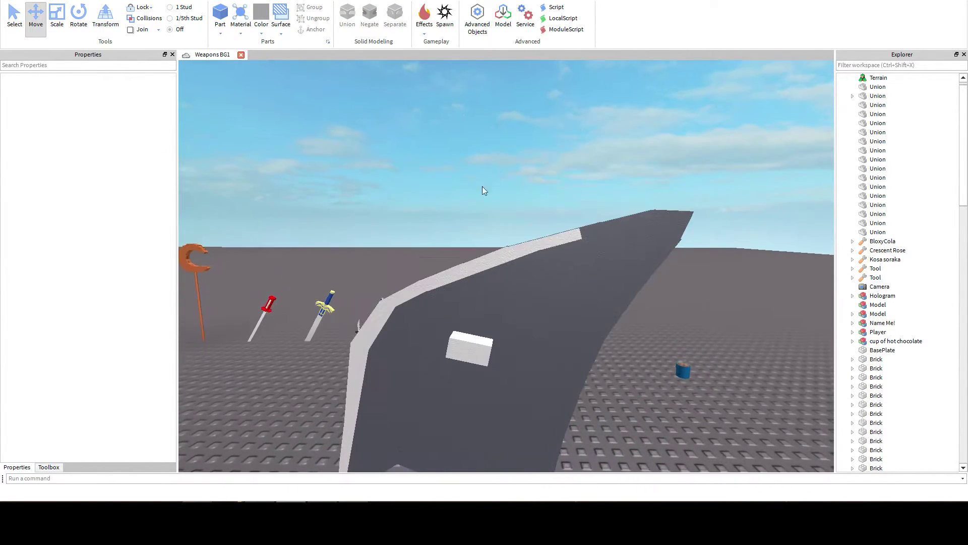
scroll(482, 187, "up", 3)
key("q")
left_click(462, 283)
key("f")
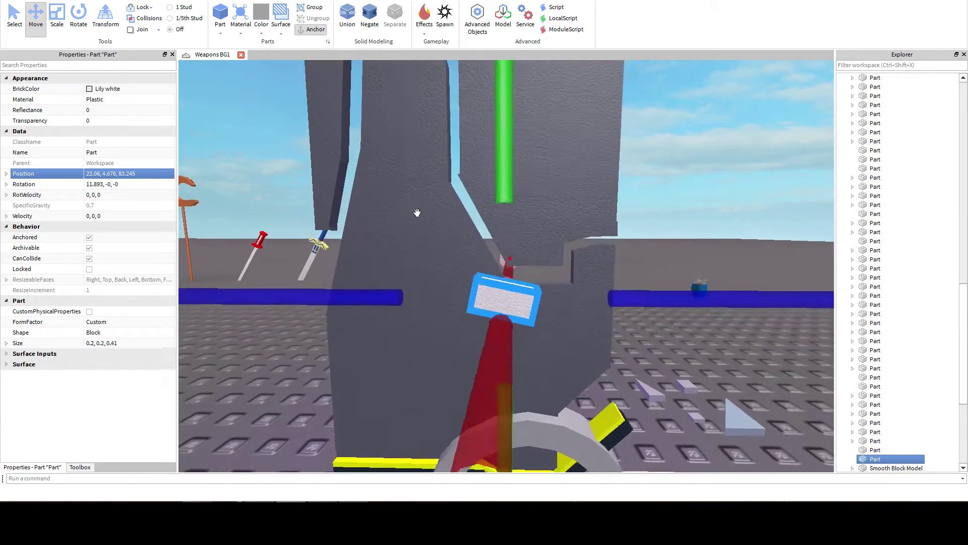
left_click_drag(514, 132, 510, 98)
left_click(79, 15)
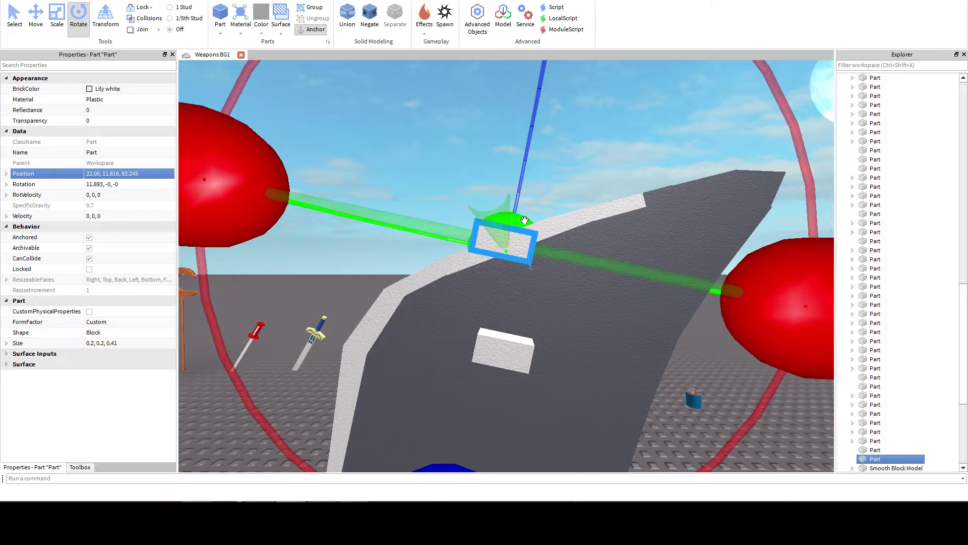
scroll(618, 274, "down", 2)
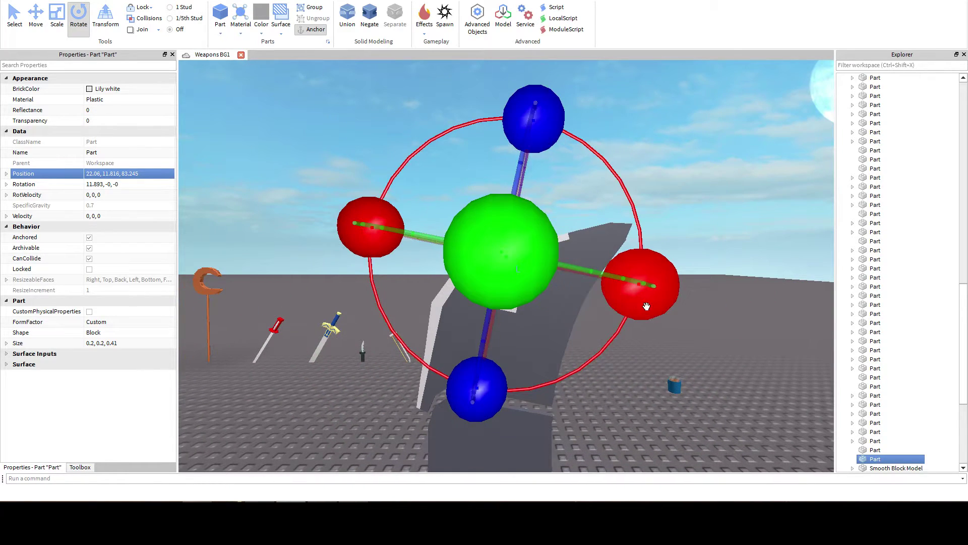
left_click_drag(648, 291, 644, 245)
scroll(499, 229, "up", 3)
Move the rotated copy onto the flat upper edge of the blade tip, at about Y 12.356, Z 85.125.
left_click(35, 16)
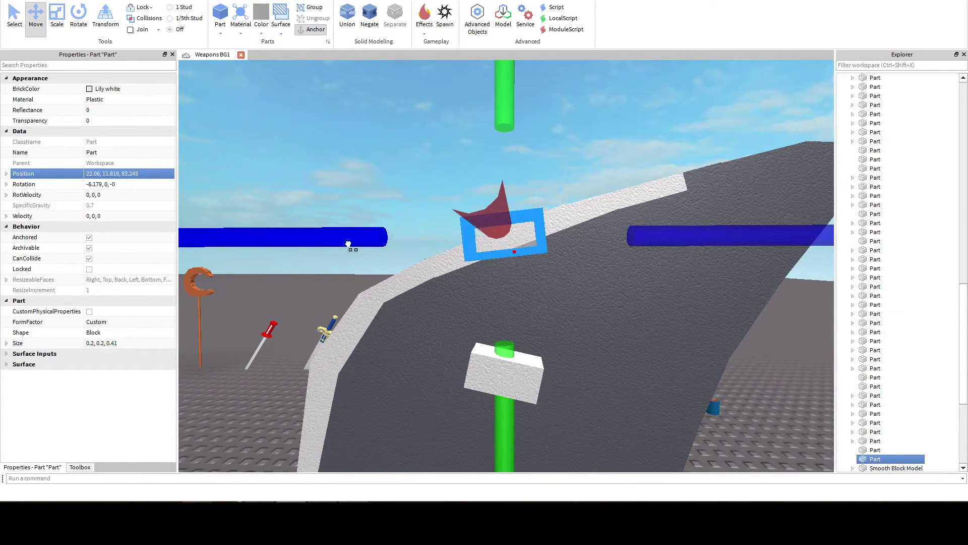
left_click_drag(348, 244, 394, 265)
left_click_drag(520, 351, 521, 285)
left_click_drag(680, 177, 707, 152)
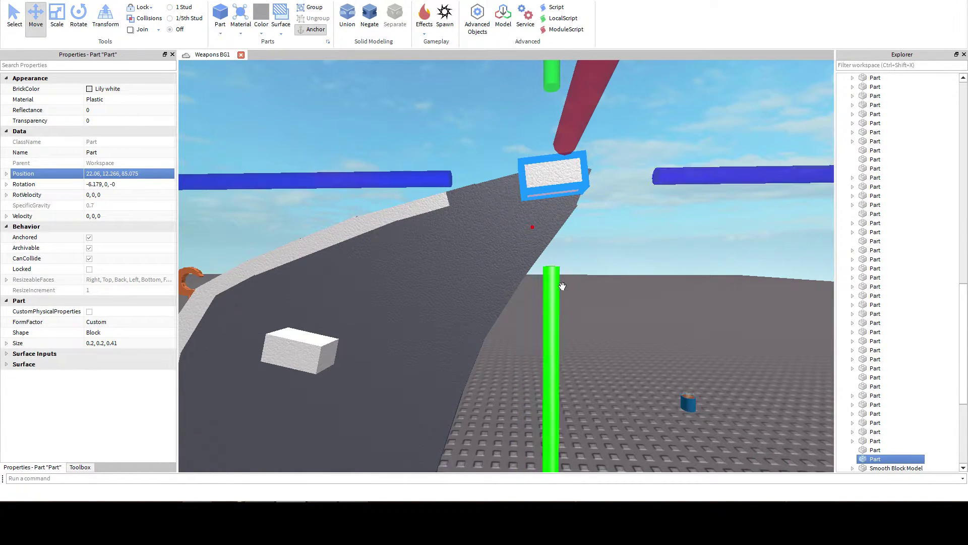
left_click_drag(558, 280, 570, 271)
left_click_drag(693, 165, 703, 165)
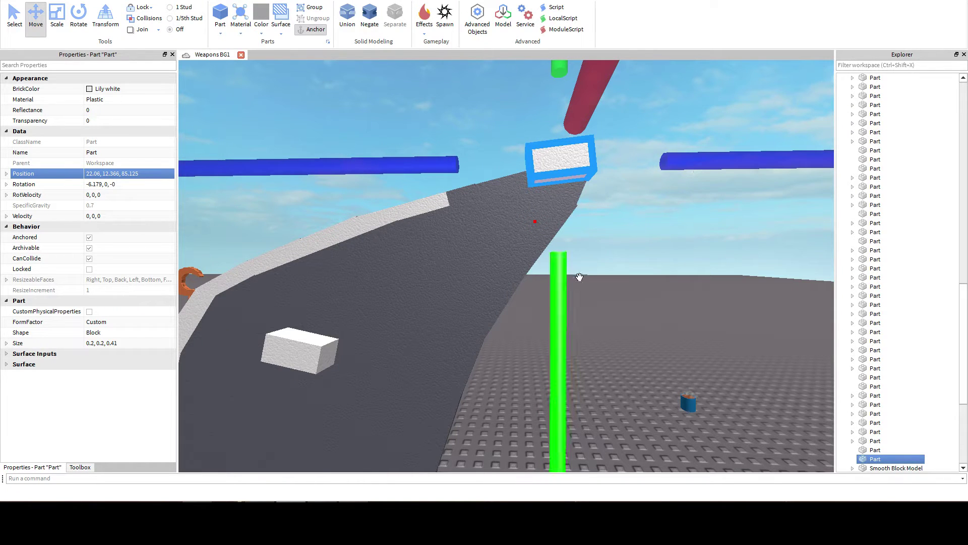
left_click_drag(569, 294, 567, 300)
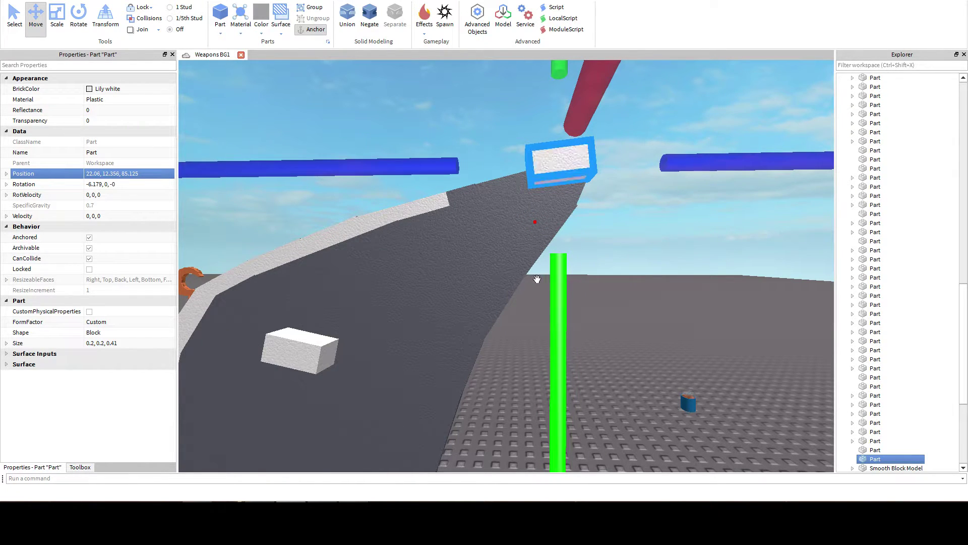
Lengthen the tip block to a Z size of 0.48, set its X position to 22.061 and negate it.
left_click(60, 19)
left_click_drag(275, 205, 247, 235)
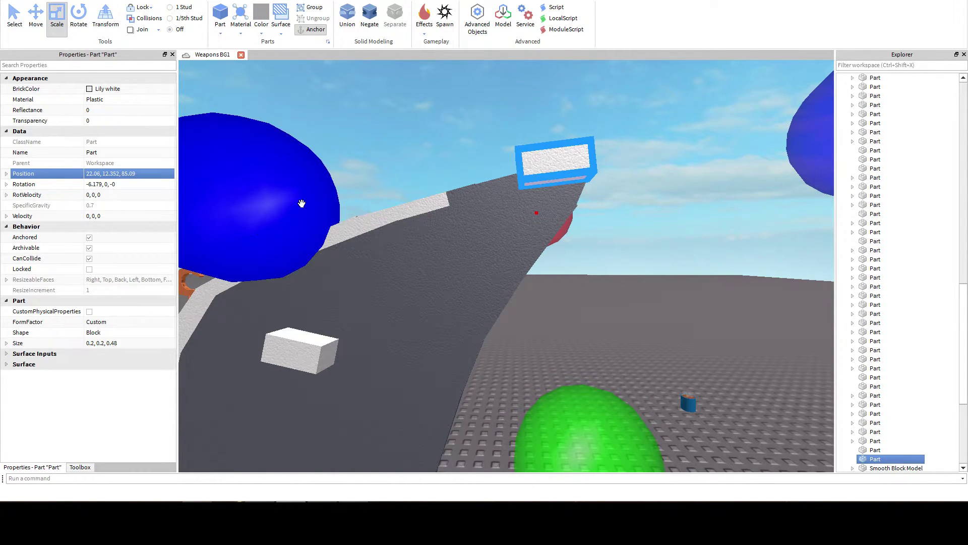
left_click(101, 174)
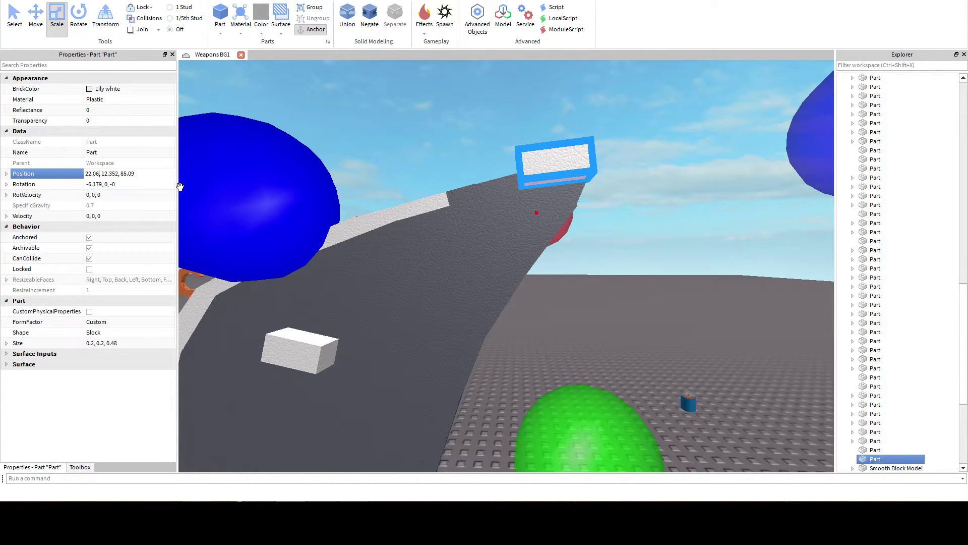
left_click(369, 18)
Try to union the negated 0.48-long block with the blade tip, and undo the union.
left_click(479, 225)
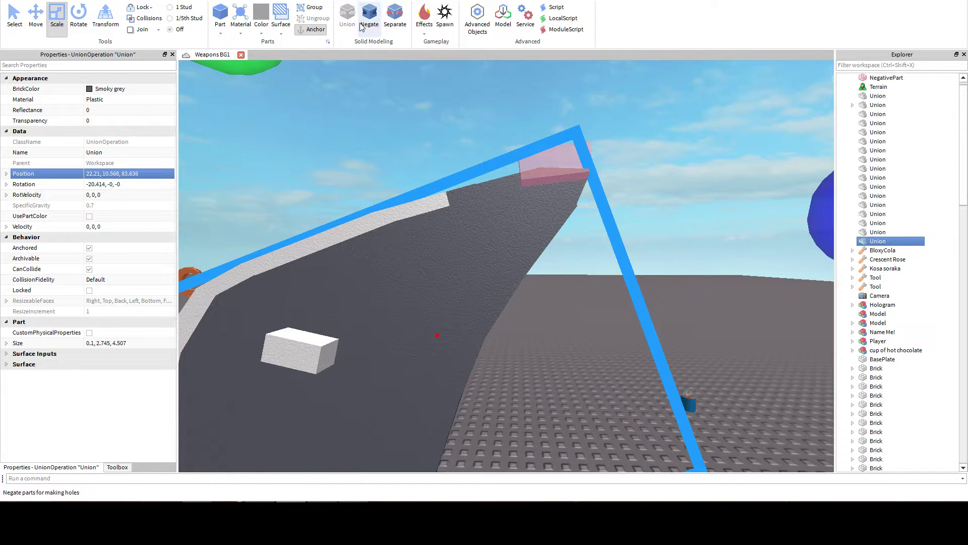
left_click(556, 166, "shift")
left_click(347, 15)
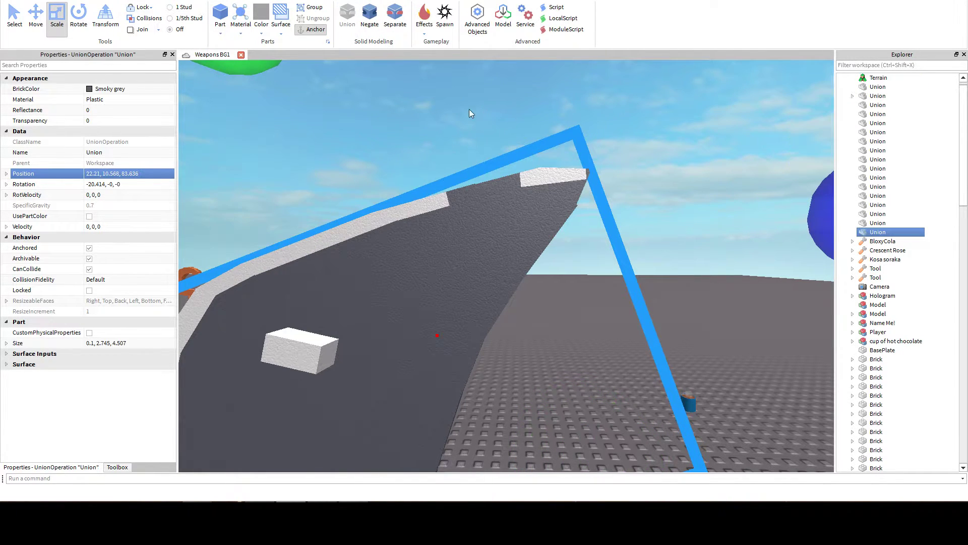
left_click(683, 153)
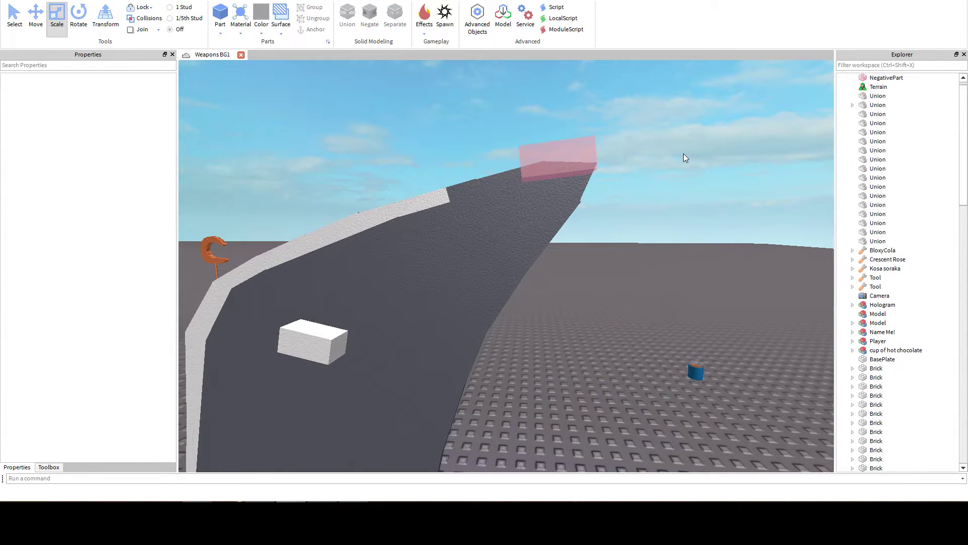
key("ctrl+z")
Lengthen the negated block past the very tip of the blade to a Z size of 0.64.
right_click_drag(631, 154, 663, 155)
key("d")
left_click_drag(692, 136, 710, 133)
right_click_drag(554, 192, 454, 157)
key("a")
Union the 0.64-long negated block with the blade to cut the bevel at the tip.
left_click(371, 15)
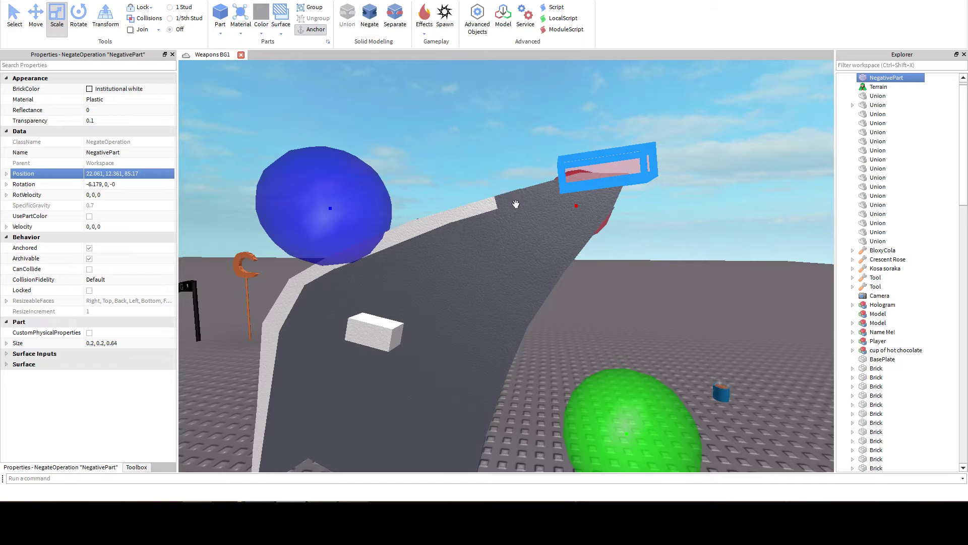
left_click(357, 24)
left_click(463, 129)
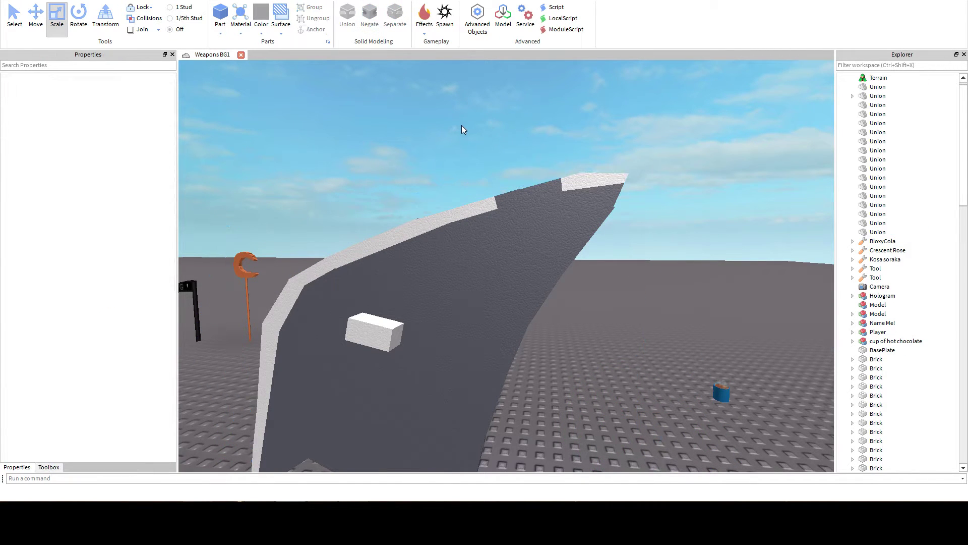
Check the concept image, duplicate the spare Lily white block and raise the copy above it to a Y position of 12.146.
left_click(372, 332)
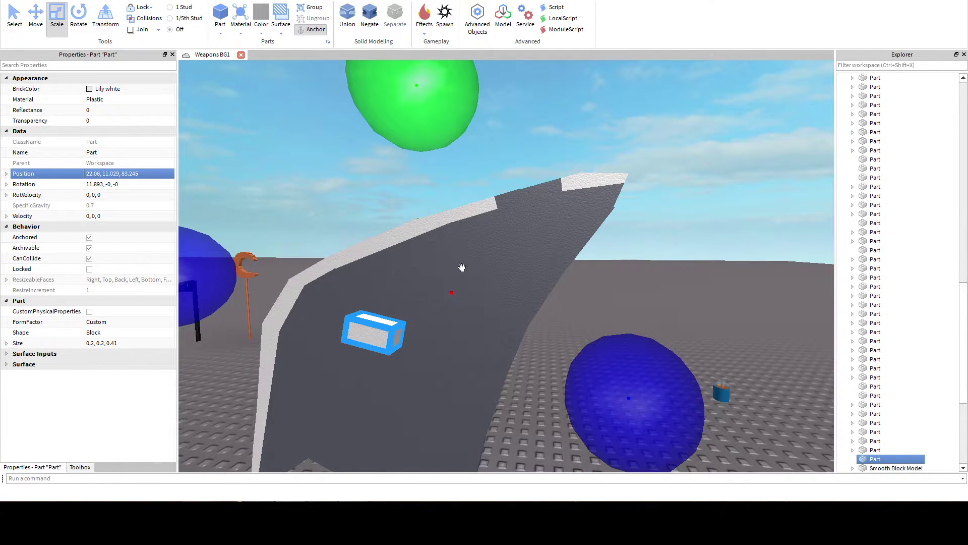
key("alt+Tab")
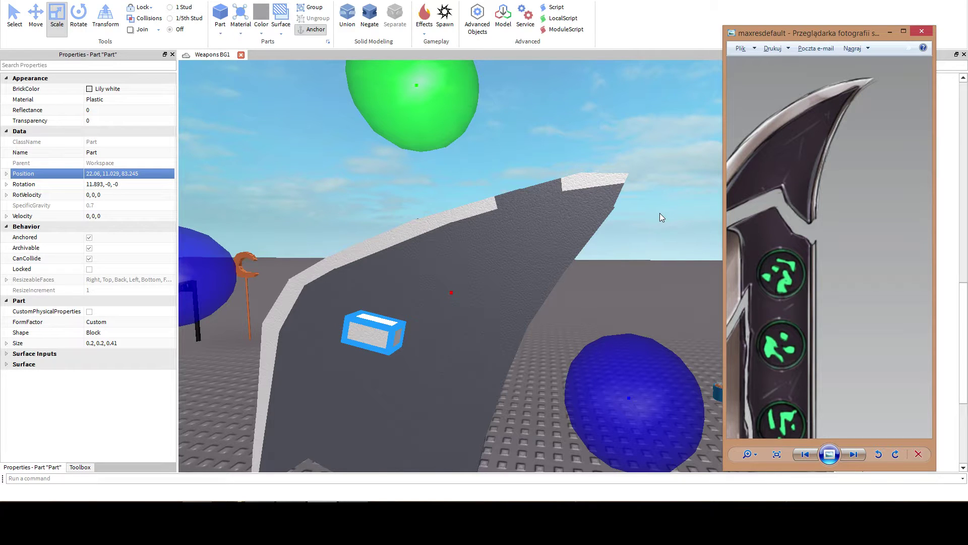
key("alt+Tab")
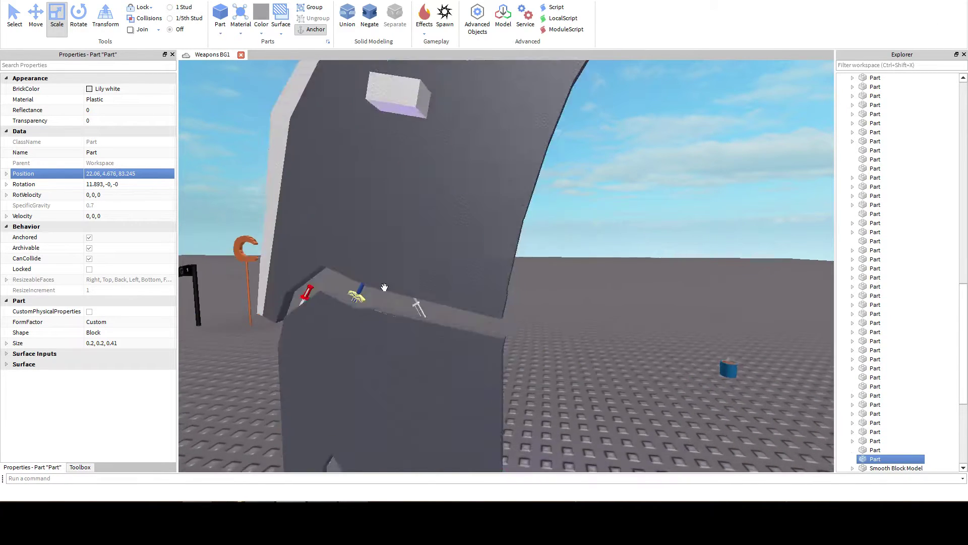
key("f")
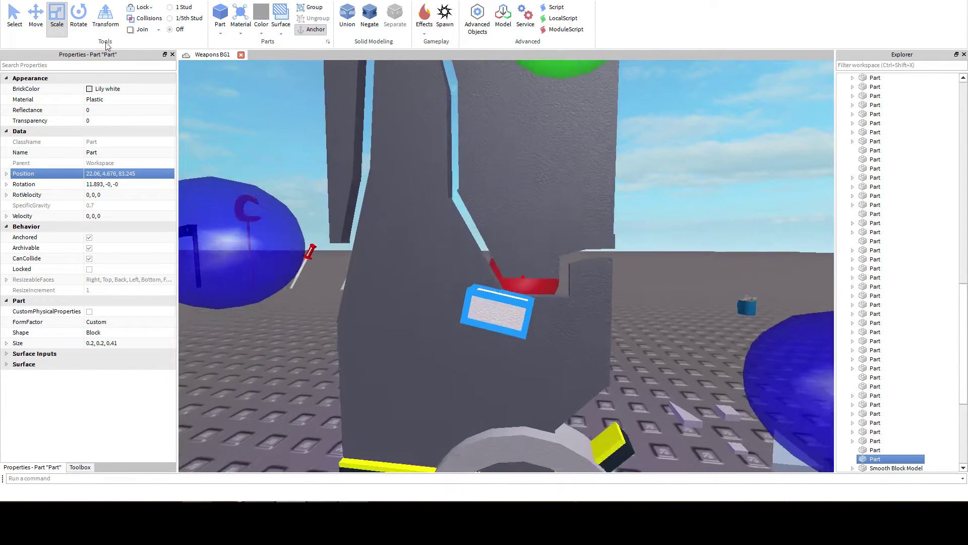
left_click(35, 21)
left_click_drag(538, 130, 537, 88)
key("e")
left_click(633, 137)
Move the raised Lily white copy along Z to 84.385, beside the uncut gap in the blade's bevelled edge.
key("d")
key("w")
key("e")
key("d")
right_click_drag(637, 140, 637, 140)
key("s")
key("w")
key("a")
key("w")
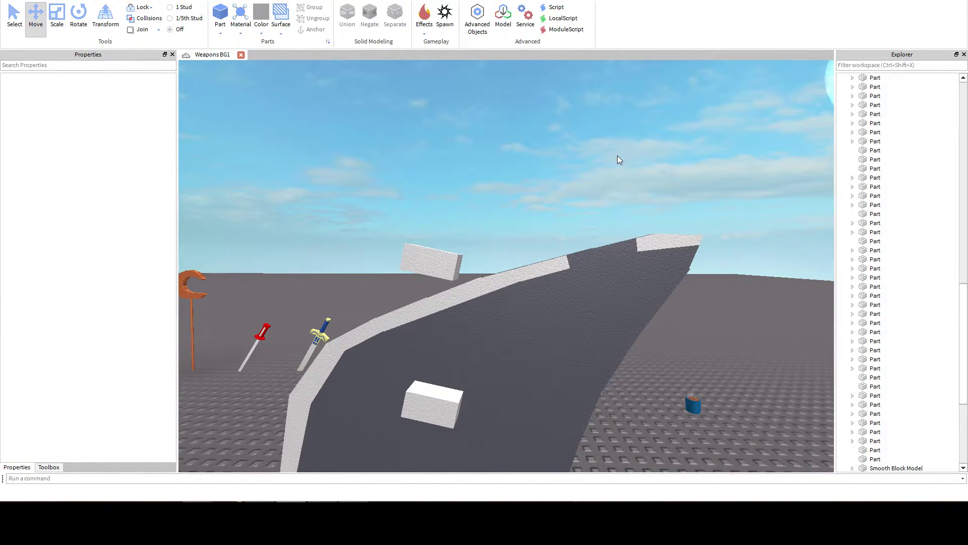
key("q")
key("e")
left_click(419, 235)
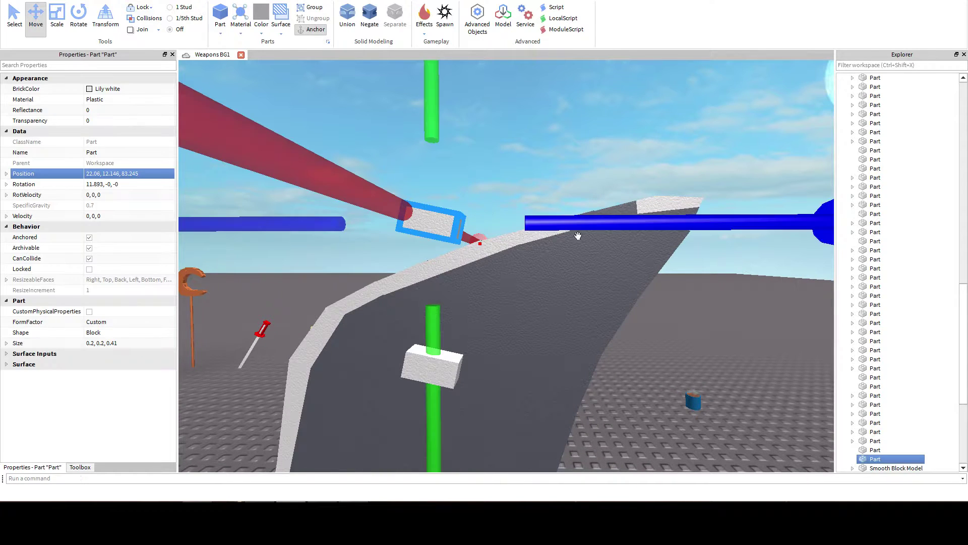
left_click_drag(578, 236, 813, 224)
key("w")
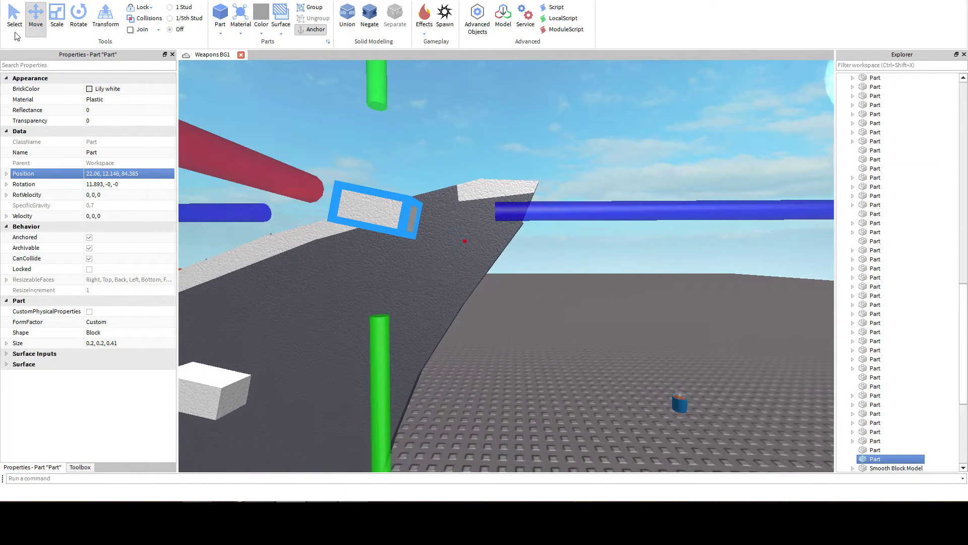
Rotate the copied block to an X rotation of -13.123 to follow the blade edge, and raise it to Y 12.226.
left_click(73, 21)
key("s")
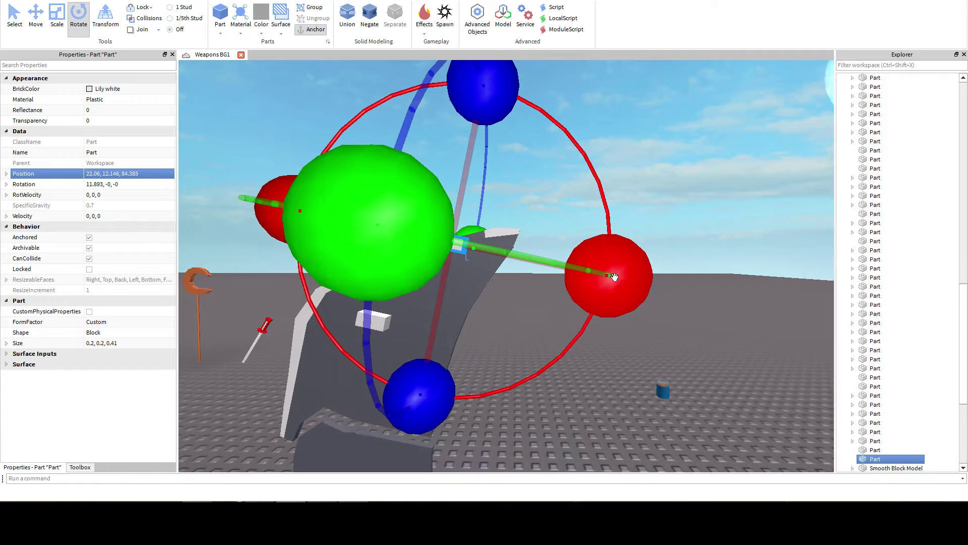
left_click_drag(614, 278, 611, 202)
scroll(546, 245, "up", 5)
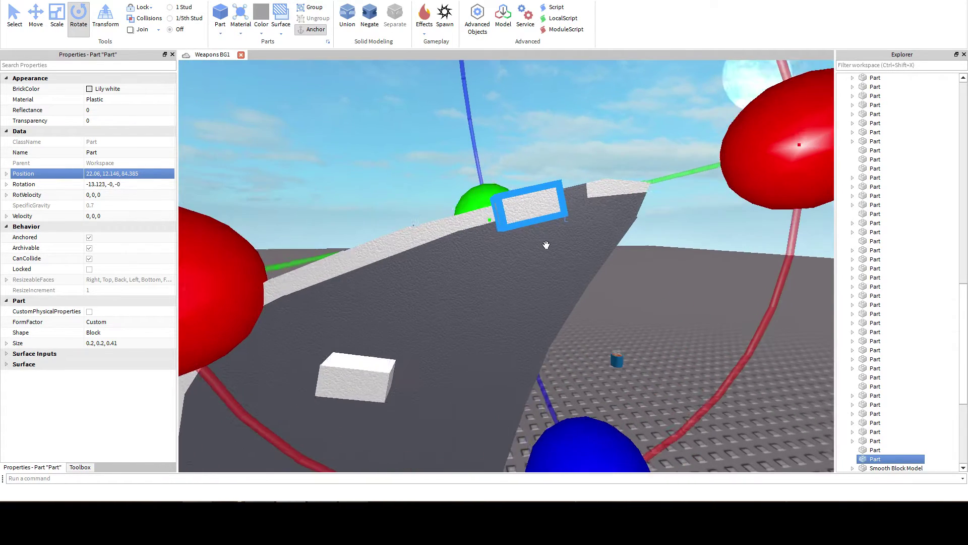
right_click_drag(546, 244, 510, 227)
left_click(34, 21)
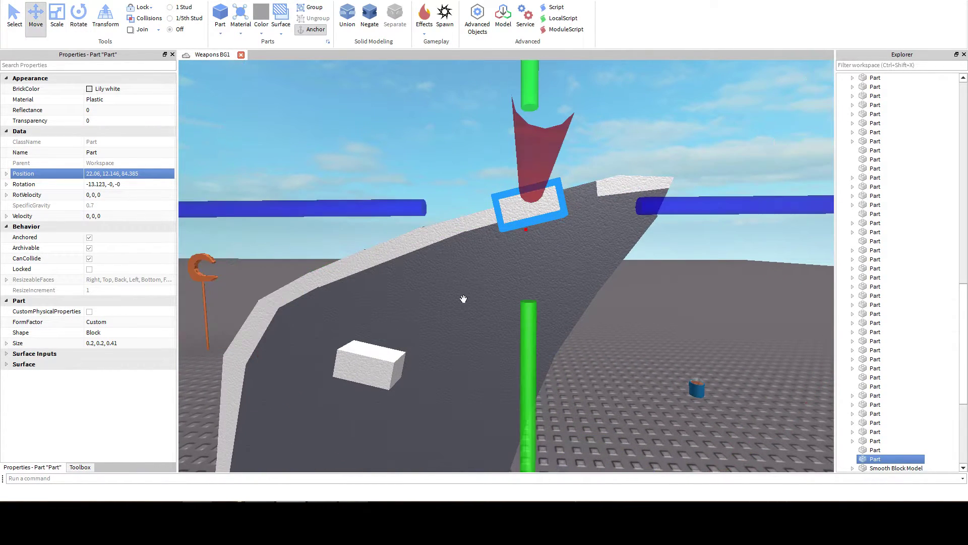
left_click_drag(527, 319, 527, 308)
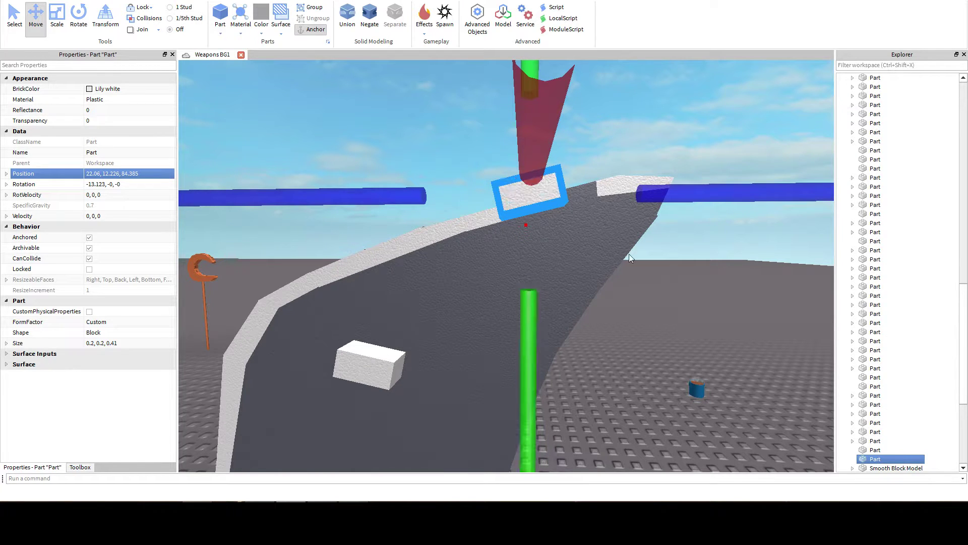
Fine-tune the copied block along the blade edge to Y 12.236 and Z 84.485, lined up with the end of the finished bevel.
left_click(70, 23)
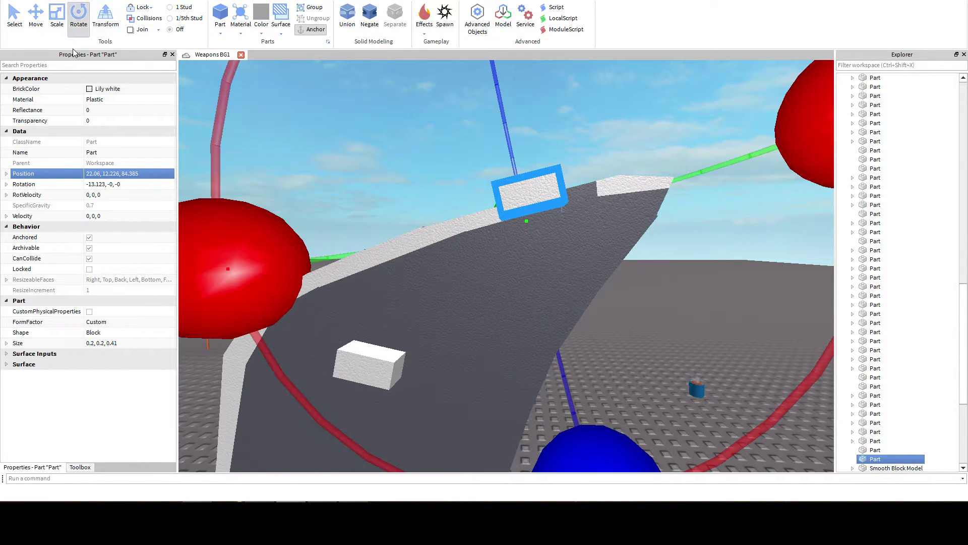
key("ctrl+2")
left_click_drag(728, 202, 759, 197)
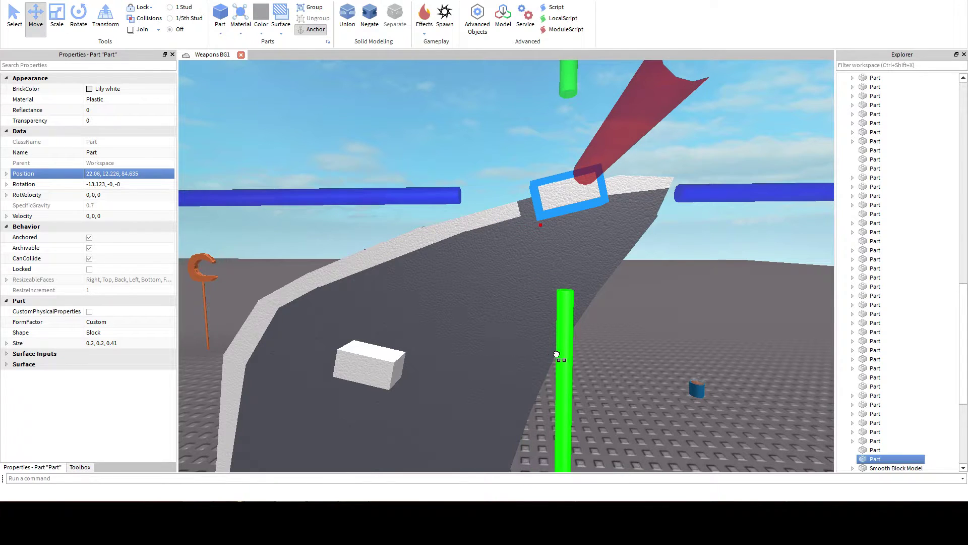
left_click_drag(557, 355, 560, 347)
left_click_drag(363, 187, 347, 196)
left_click_drag(537, 308, 541, 319)
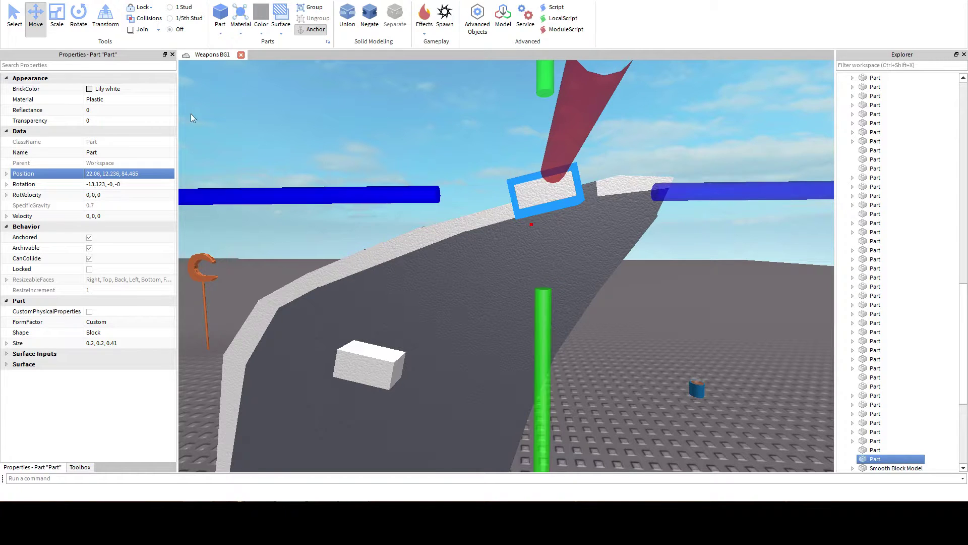
Lengthen the copied block across the edge gap to a Z size of 0.64, set its X position to 22.061 and negate it.
left_click(56, 18)
key("d")
key("s")
mouse_move(580, 172)
left_mouse_down()
mouse_move(601, 169)
mouse_move(576, 171)
left_mouse_up()
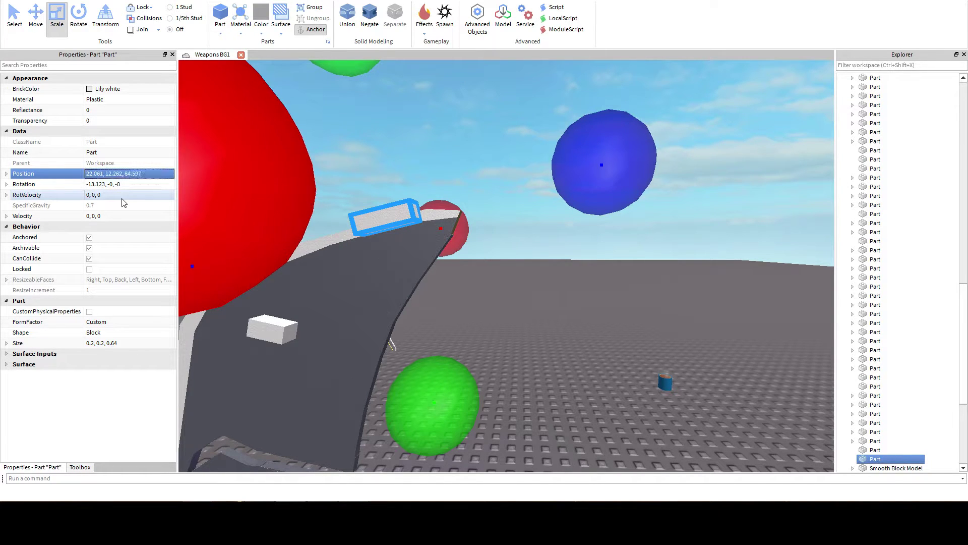
left_click(374, 21)
Union the negated block with the blade tip to cut the missing stretch of bevel.
left_click(364, 235)
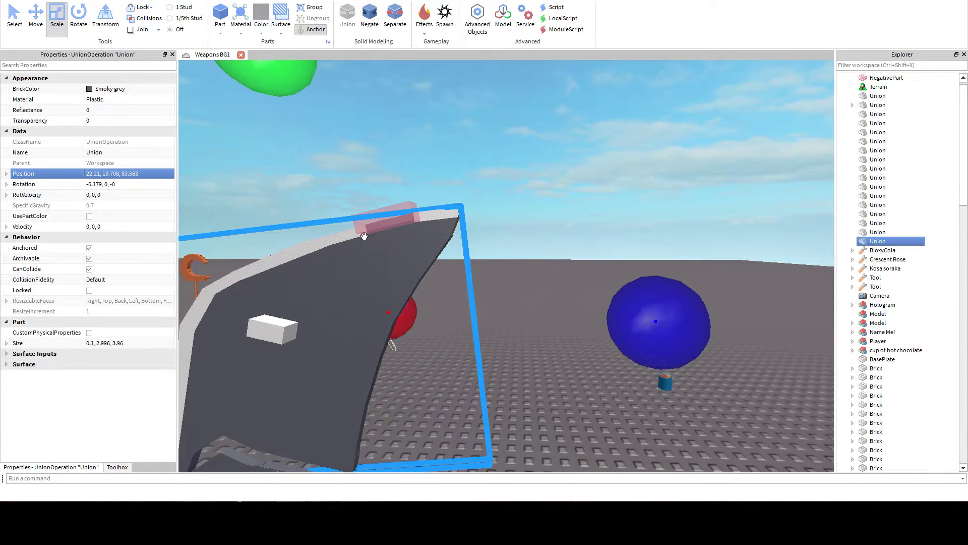
left_click(381, 222, "ctrl")
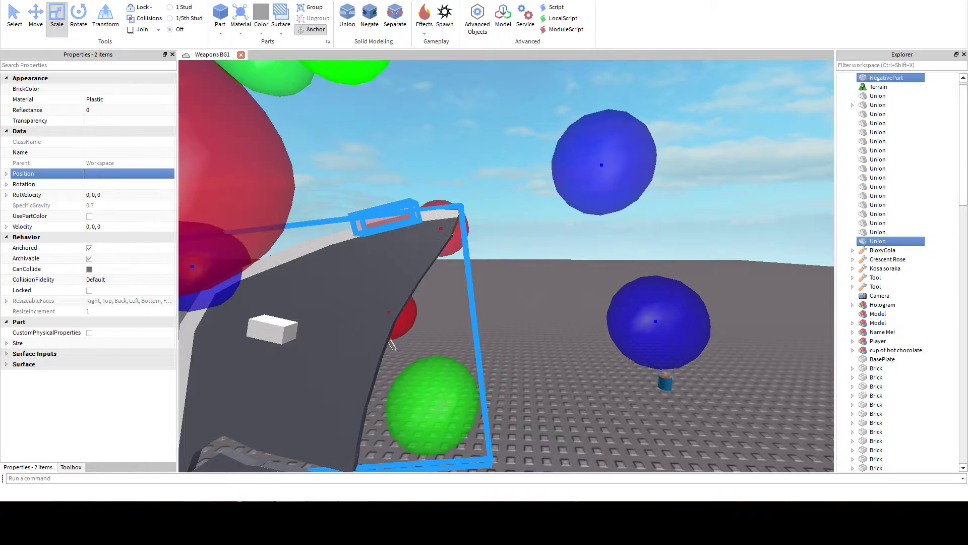
left_click(350, 20)
left_click(492, 132)
Move the remaining Lily white block to the back side of the blade, placing it flush at position 22.36, 10.749, 83.197.
key("a")
right_click_drag(492, 131, 492, 131)
key("q")
left_click(448, 168)
scroll(439, 180, "up", 5)
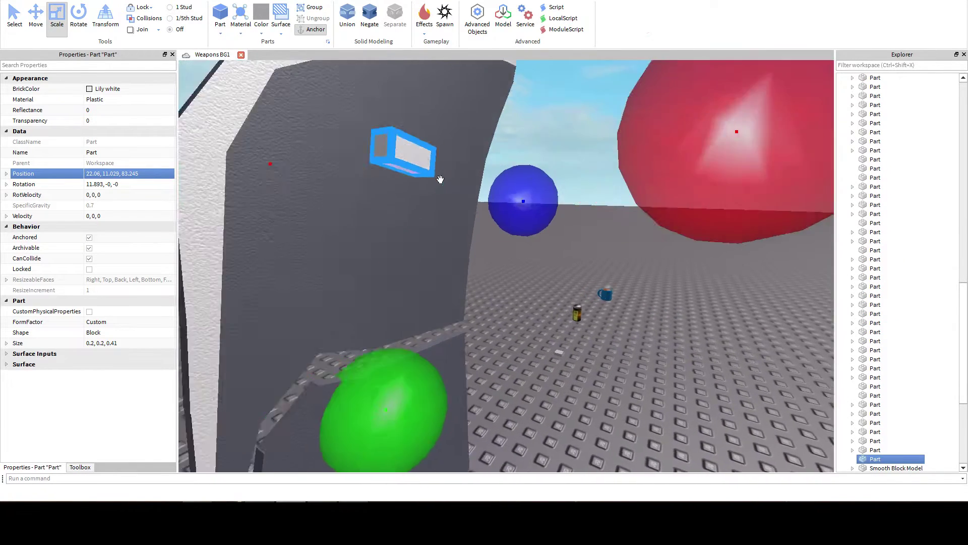
right_click_drag(440, 179, 440, 180)
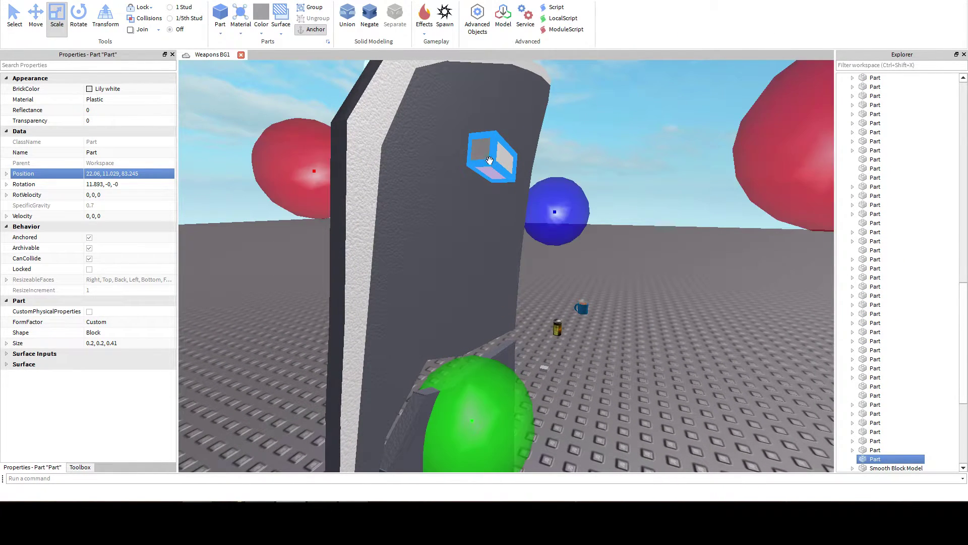
left_click_drag(487, 157, 434, 234)
right_click_drag(438, 231, 434, 234)
left_click_drag(435, 234, 451, 204)
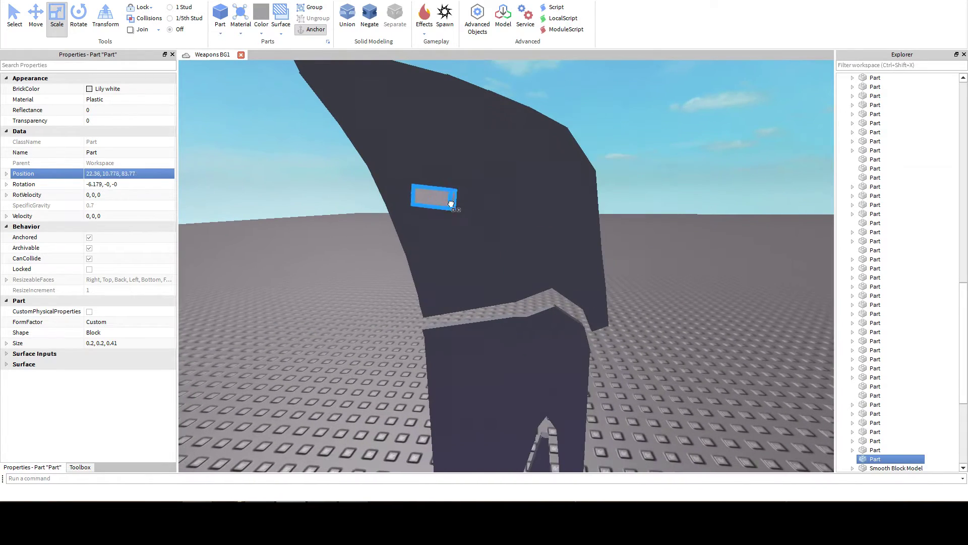
right_click_drag(499, 198, 501, 199)
scroll(502, 199, "down", 2)
scroll(502, 199, "up", 2)
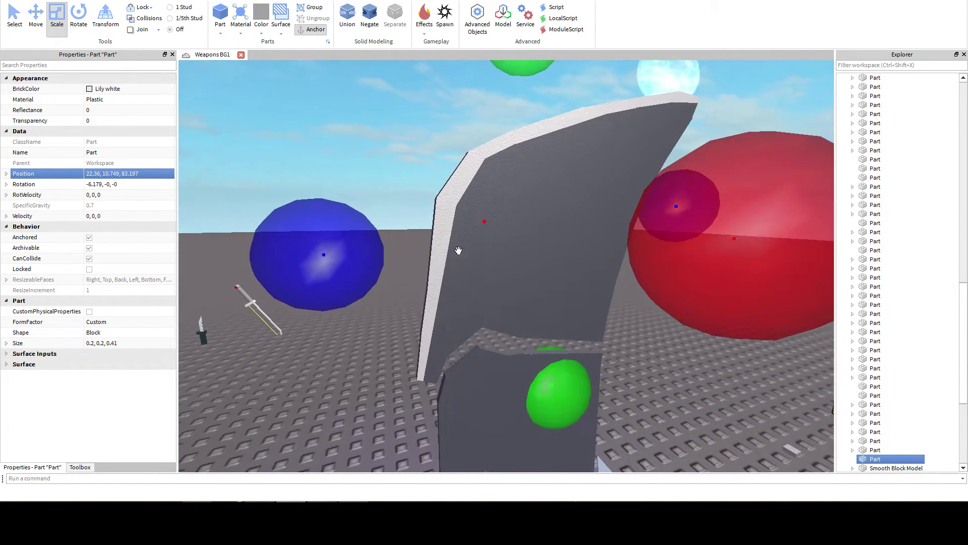
Separate the blade tip union into its blade and negated block, and undo the separation.
left_click(396, 372)
left_click(483, 290)
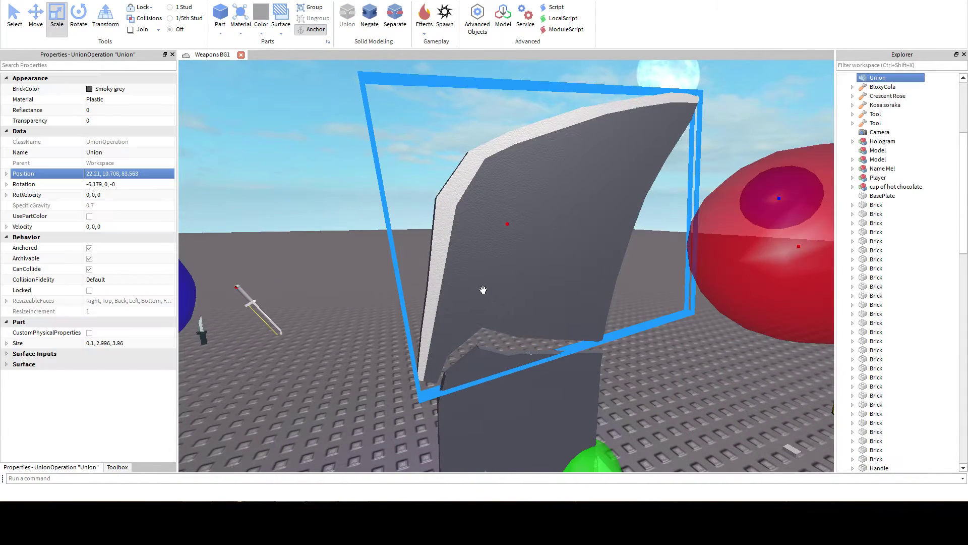
left_click(396, 17)
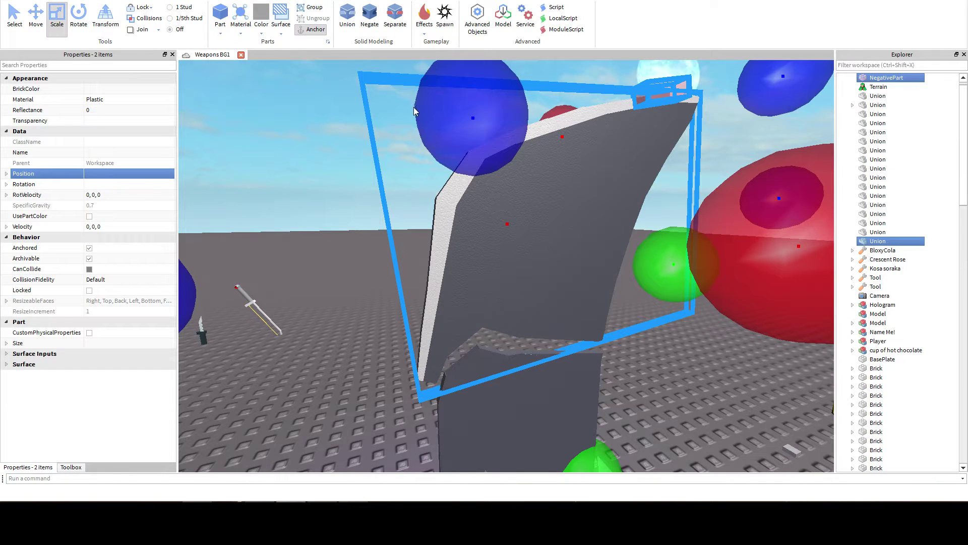
right_click_drag(413, 107, 422, 119)
key("ctrl+z")
left_click(325, 153)
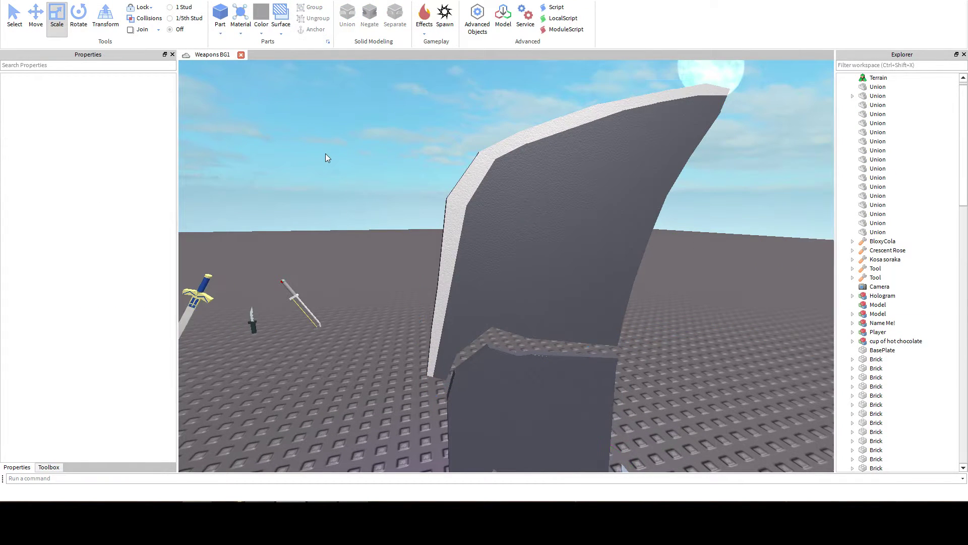
Save the place and separate the blade tip union into the blade and its negated edge block.
key("ctrl+s")
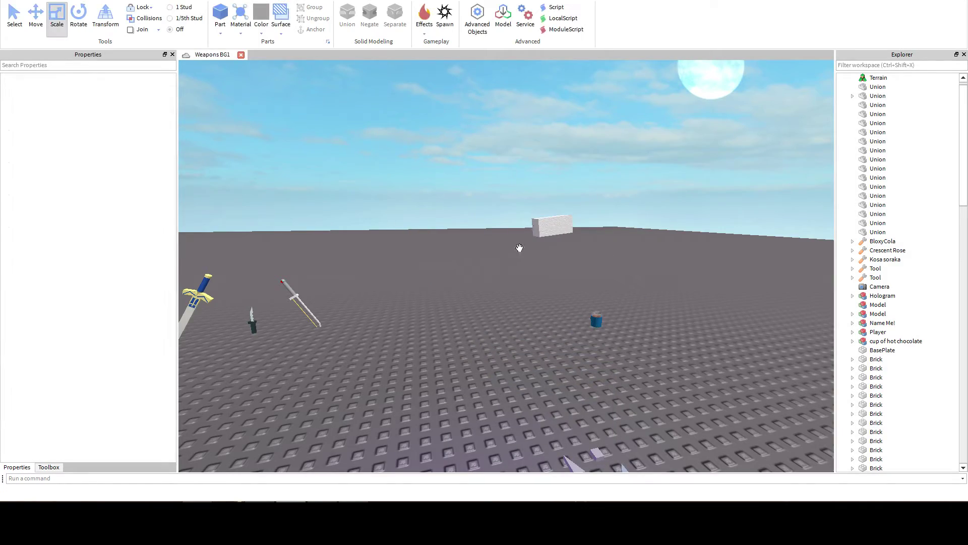
right_click_drag(501, 262, 501, 262)
scroll(501, 262, "up", 3)
scroll(501, 262, "down", 3)
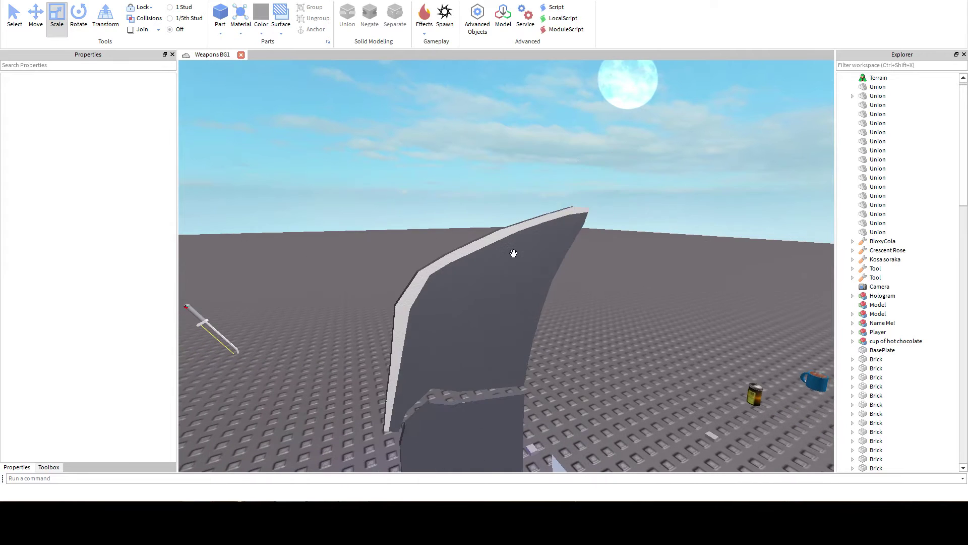
left_click(513, 254)
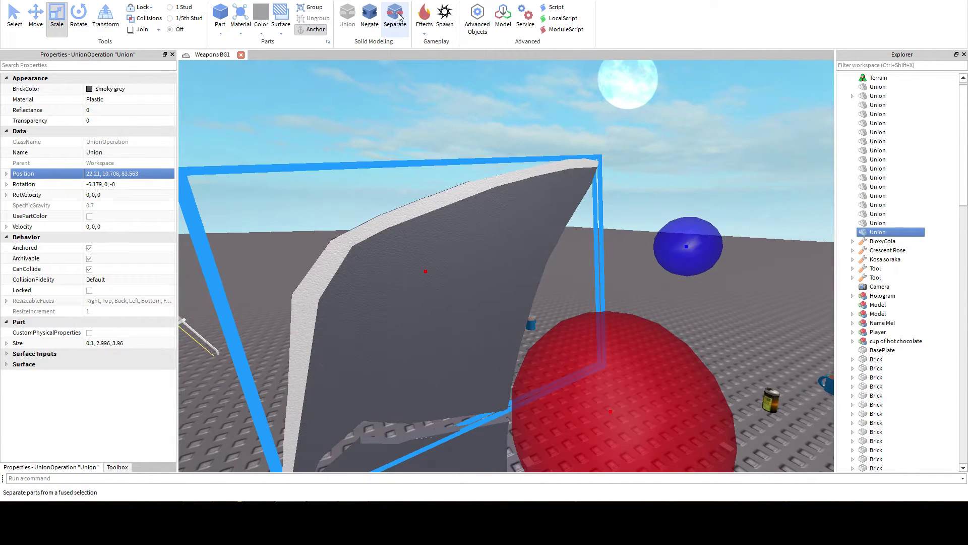
left_click(395, 16)
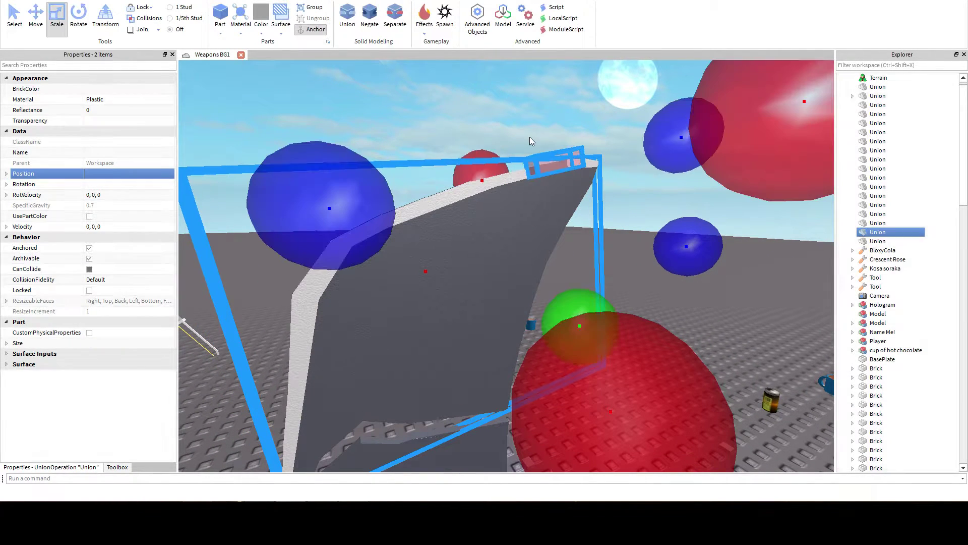
left_click(549, 97)
right_click_drag(548, 96, 526, 181)
key("w")
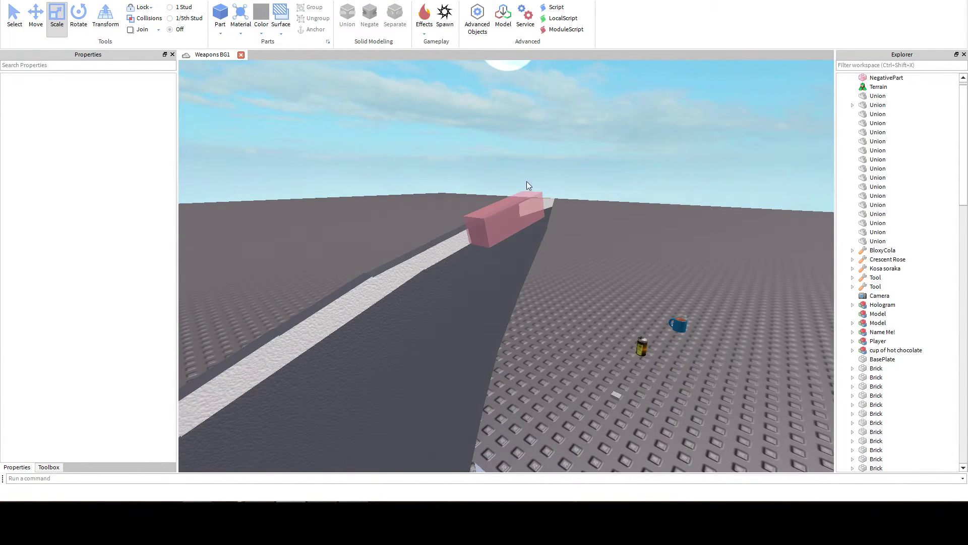
Separate the negative part on the blade's upper edge, and undo the last two operations.
left_click(501, 203)
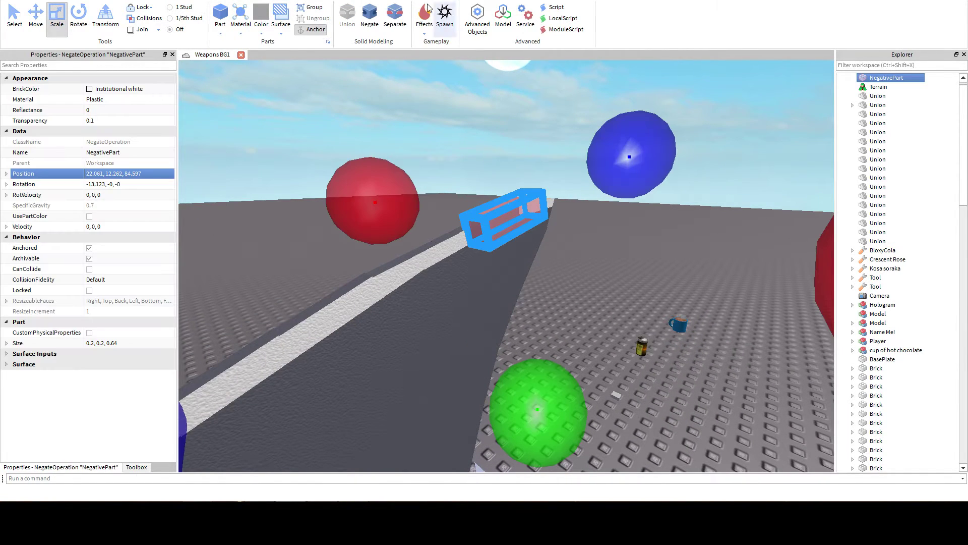
left_click(395, 15)
left_click(472, 125)
key("d")
right_click_drag(472, 125, 590, 265)
key("ctrl+z")
key("ctrl+z")
left_click(694, 162)
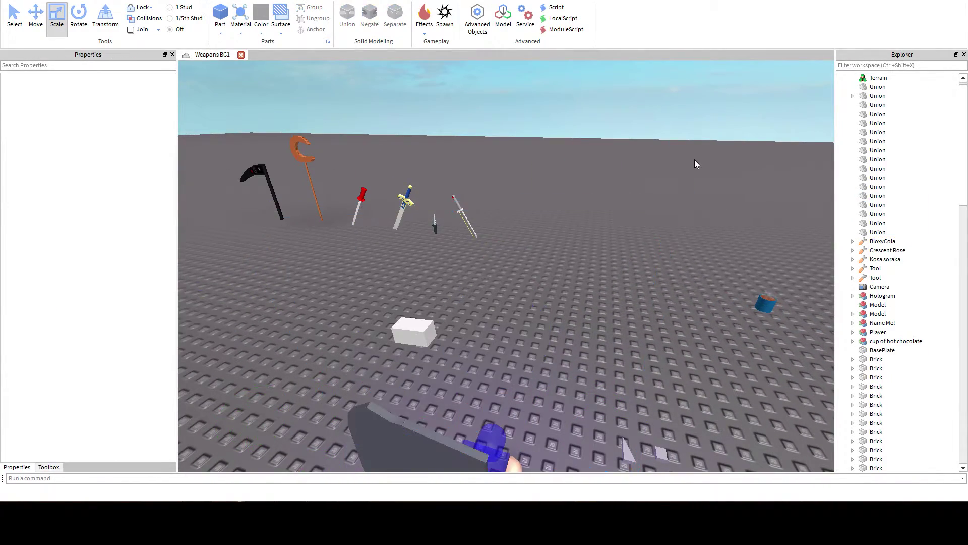
Try to move the blade union upward, and undo the move.
right_click_drag(695, 161, 695, 162)
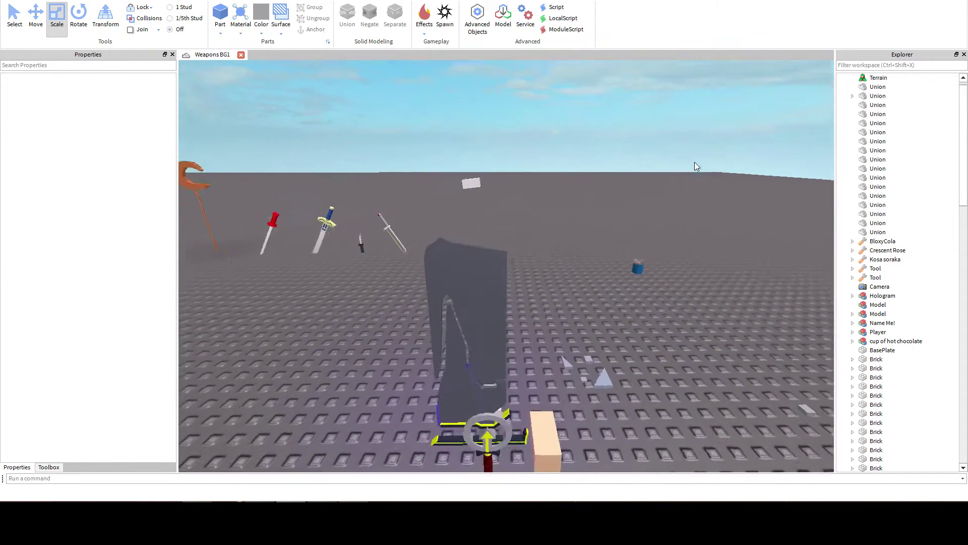
left_click(480, 228)
key("ctrl+2")
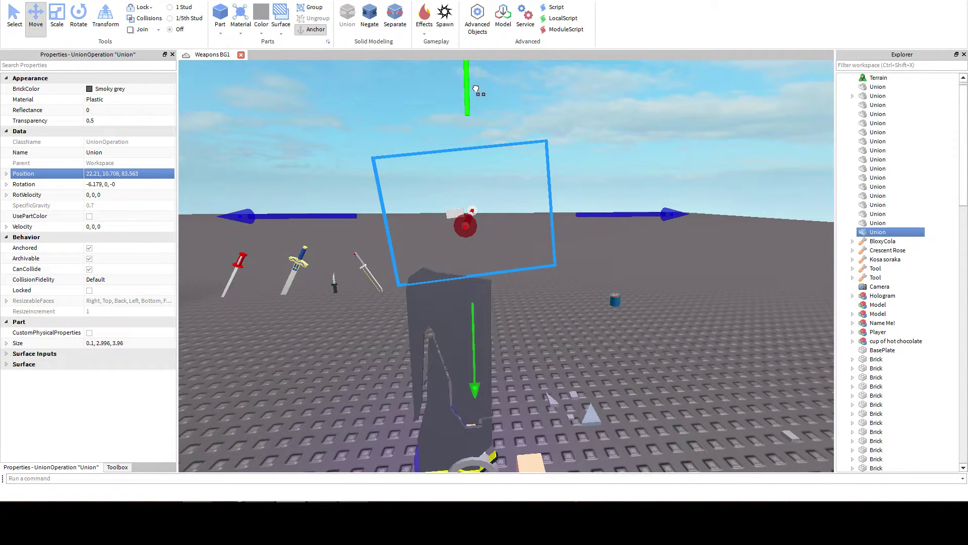
left_click_drag(476, 89, 475, 73)
key("ctrl+z")
Undo two more operations to bring back the blade and its negative part as separate objects.
left_click(594, 125)
key("w")
key("e")
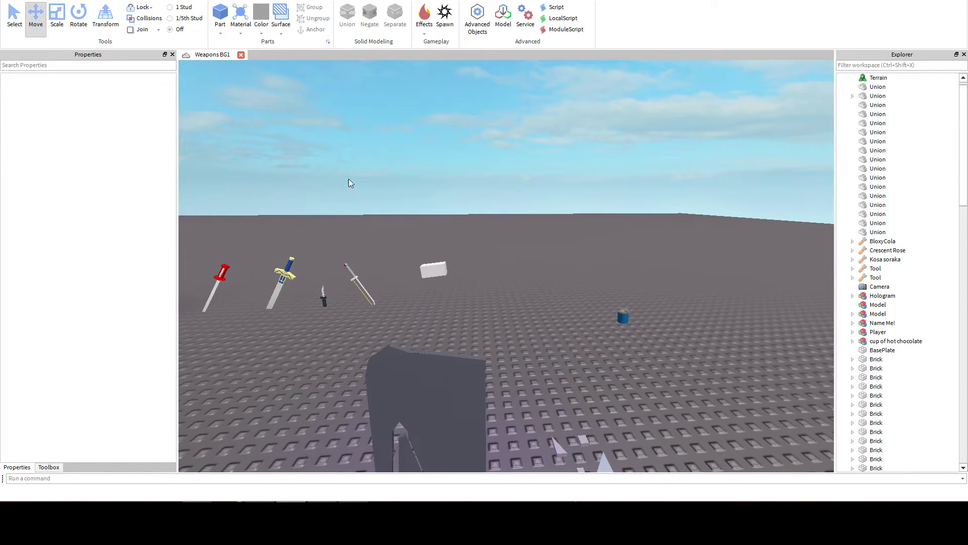
key("ctrl+z")
key("ctrl+z")
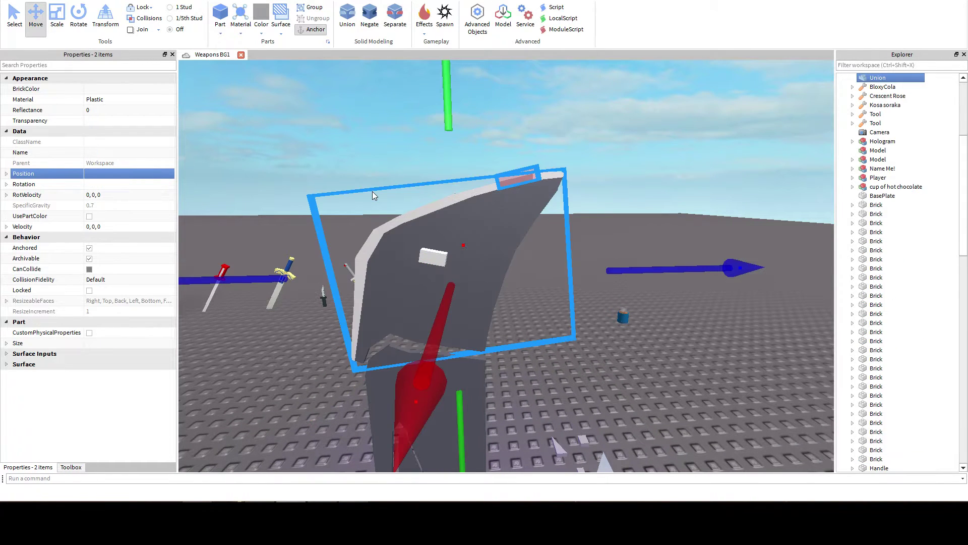
Select the negative part on the blade's upper edge near the tip and separate it into a solid part.
left_click(588, 128)
key("w")
key("e")
right_click_drag(589, 128, 551, 234)
left_click(551, 234)
key("f")
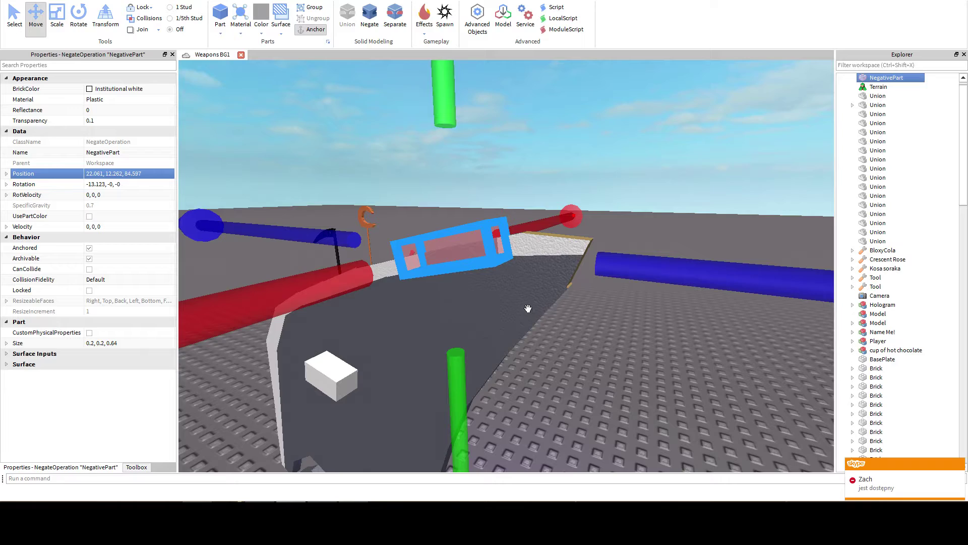
right_click_drag(528, 309, 527, 308)
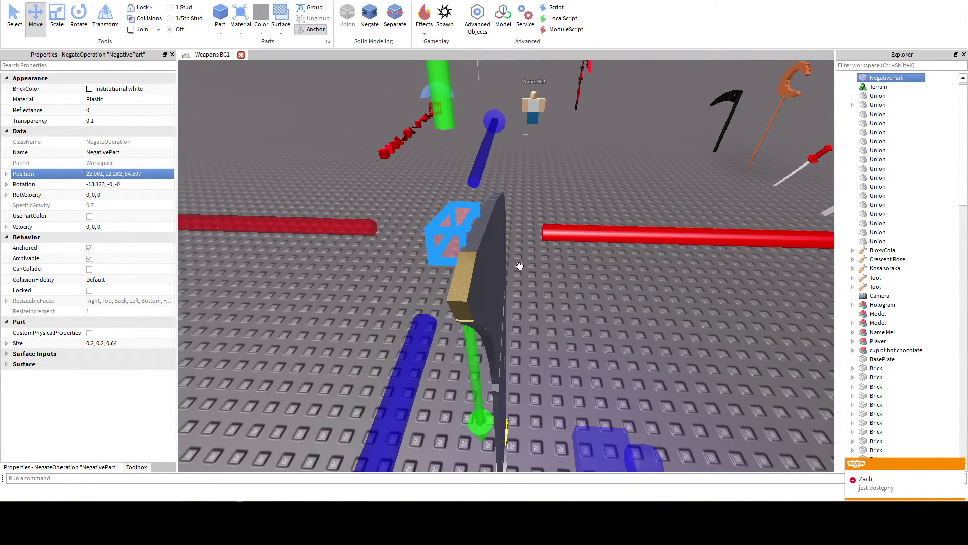
right_click_drag(520, 266, 521, 284)
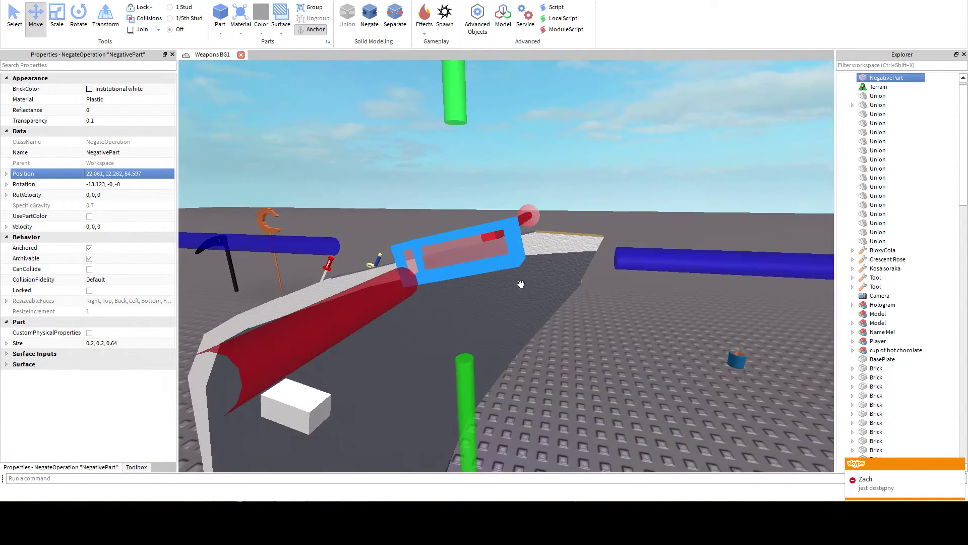
left_click(400, 20)
Separate the blade union and turn the released negative part at the very tip into a solid part.
left_click(583, 332)
left_click(554, 242)
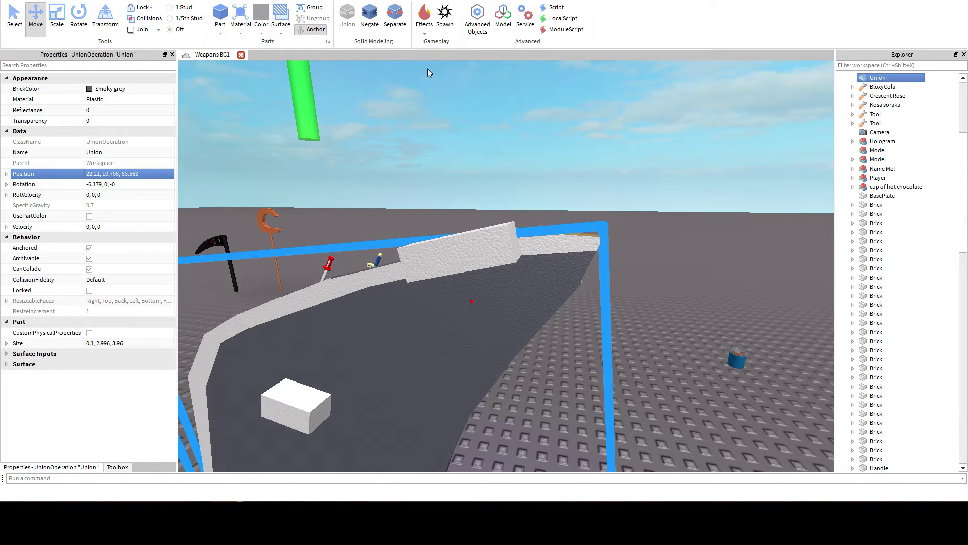
left_click(399, 17)
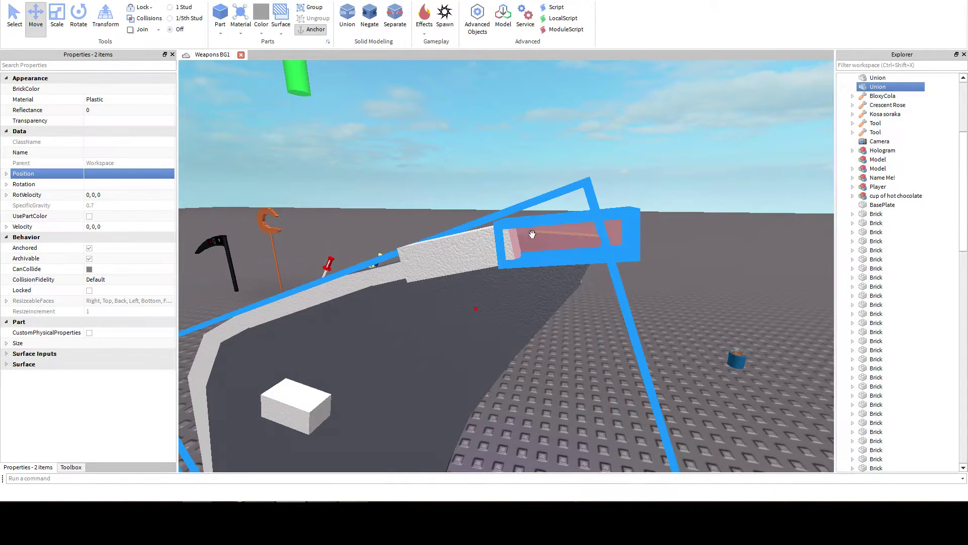
left_click(533, 138)
right_click_drag(533, 138, 526, 157)
left_click(555, 236)
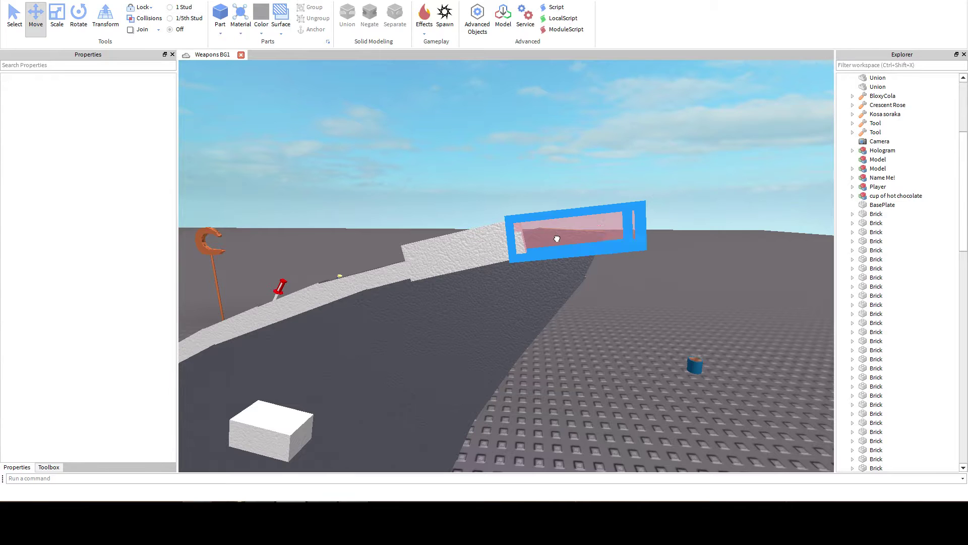
left_click(398, 20)
Separate the blade union again and convert the released short negative part just behind the tip segments into a solid part.
left_click(443, 180)
scroll(443, 180, "down", 3)
key("q")
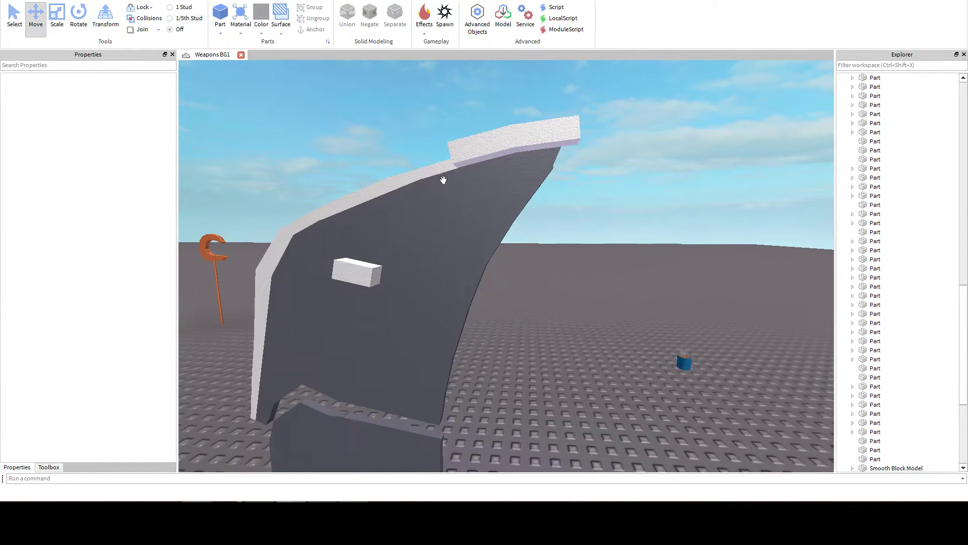
right_click_drag(443, 181, 463, 185)
scroll(463, 185, "up", 1)
left_click(547, 117)
key("e")
right_click_drag(547, 116, 546, 133)
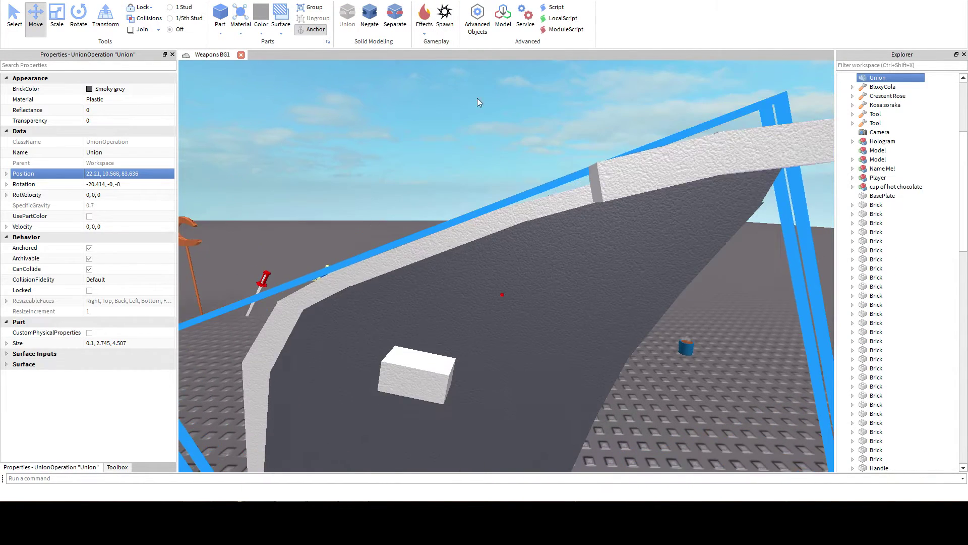
scroll(477, 100, "down", 1)
left_click(394, 17)
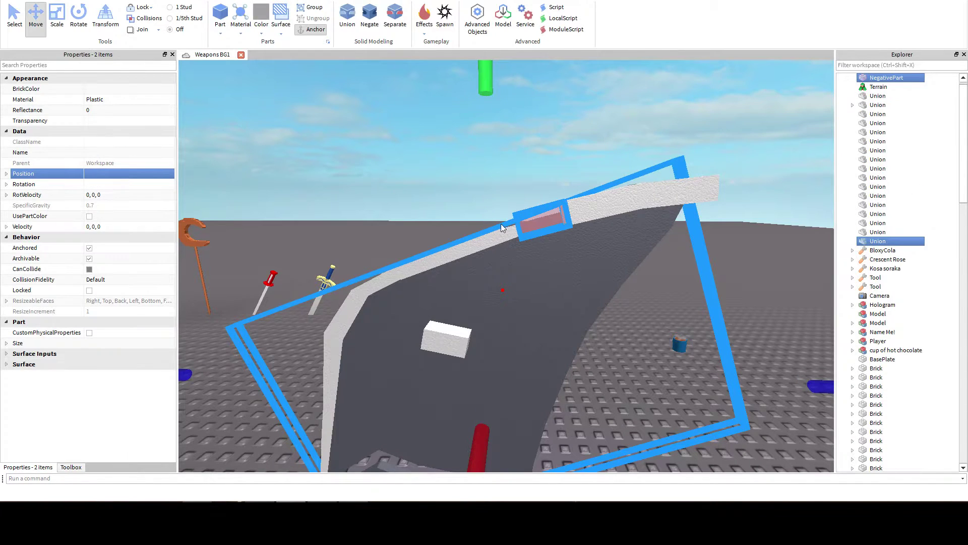
left_click(526, 213)
left_click(390, 18)
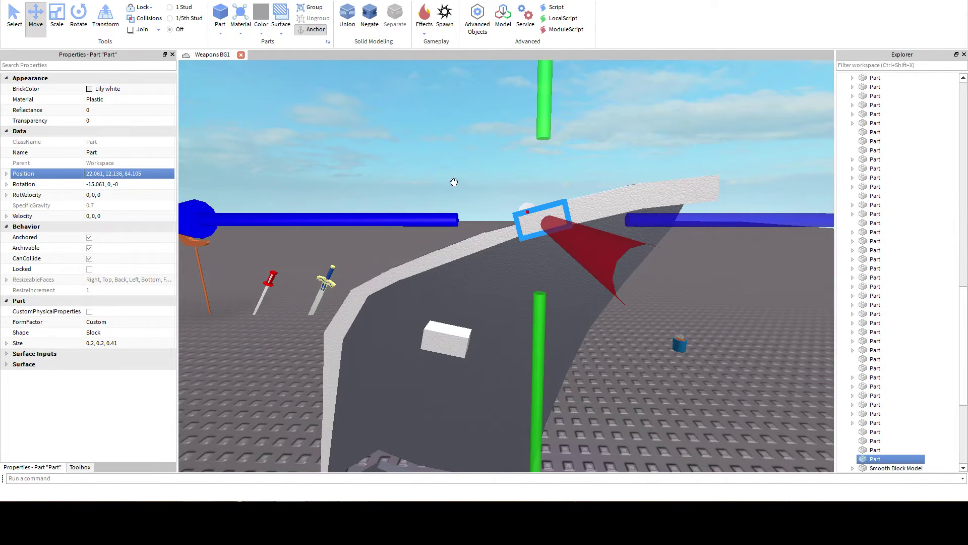
Separate the blade union once more and convert the long negative part in the middle of the upper edge into a solid part.
left_click(454, 182)
left_click(479, 262)
left_click(393, 16)
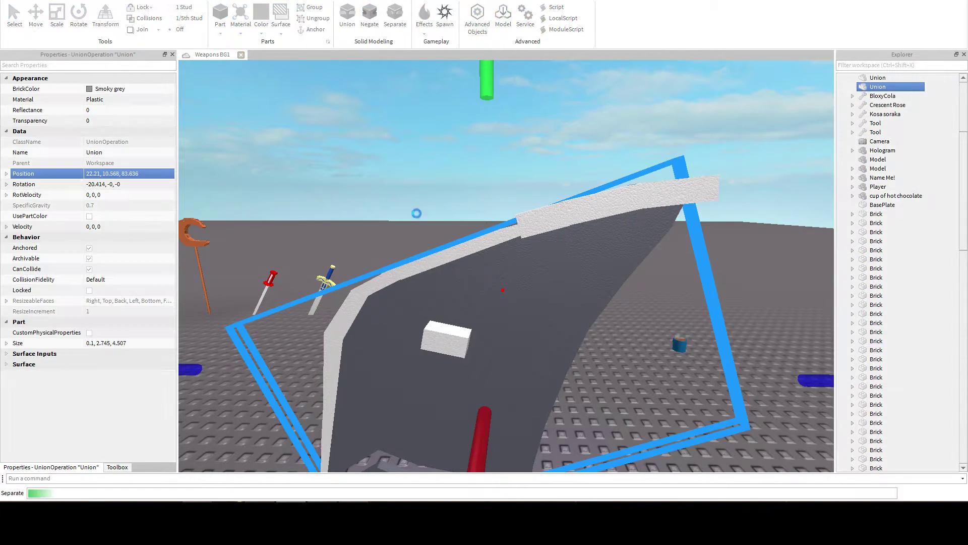
left_click(416, 169)
left_click(459, 241)
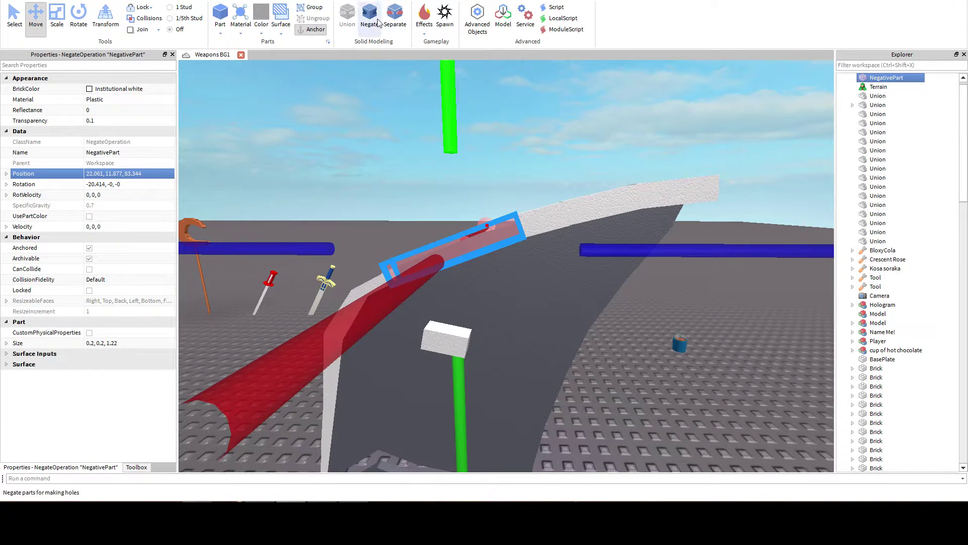
left_click(391, 17)
Separate the blade union further and convert the short negative part just above the bend into a solid part.
left_click(390, 163)
key("a")
right_click_drag(390, 162, 393, 183)
key("q")
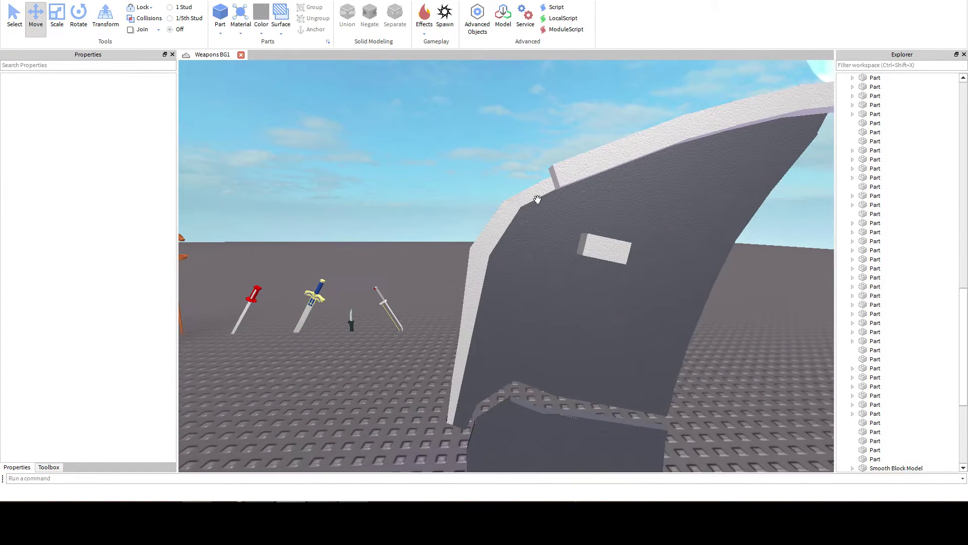
left_click(536, 201)
key("e")
right_click_drag(491, 152, 488, 147)
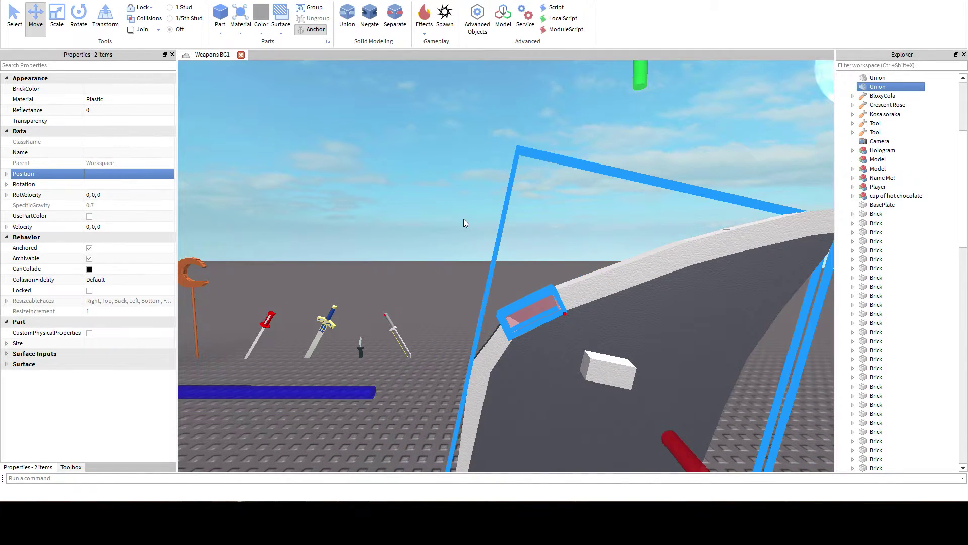
left_click(464, 219)
left_click(545, 314)
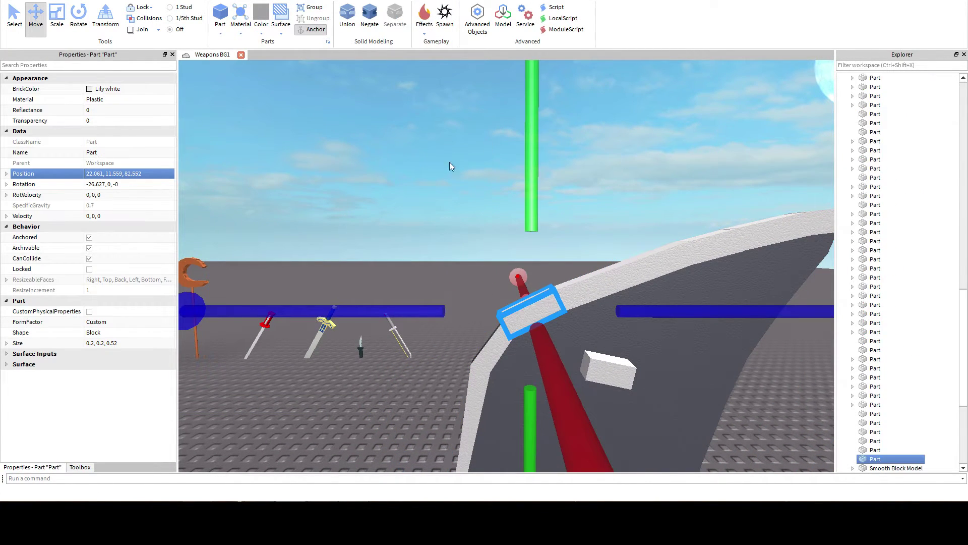
key("Delete")
Separate the blade union and convert the released negative part at the bend of its edge into a solid part.
left_click(500, 357)
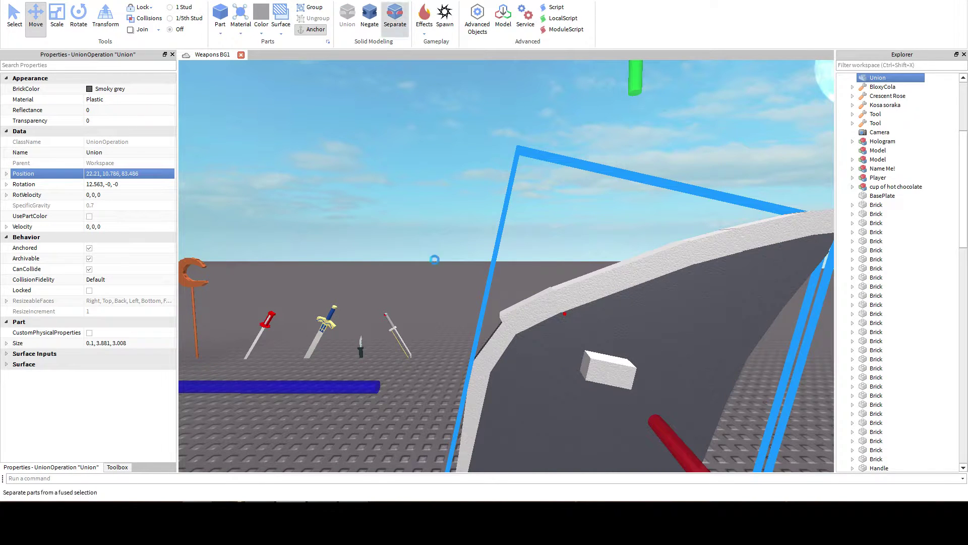
left_click(445, 296)
left_click(482, 346)
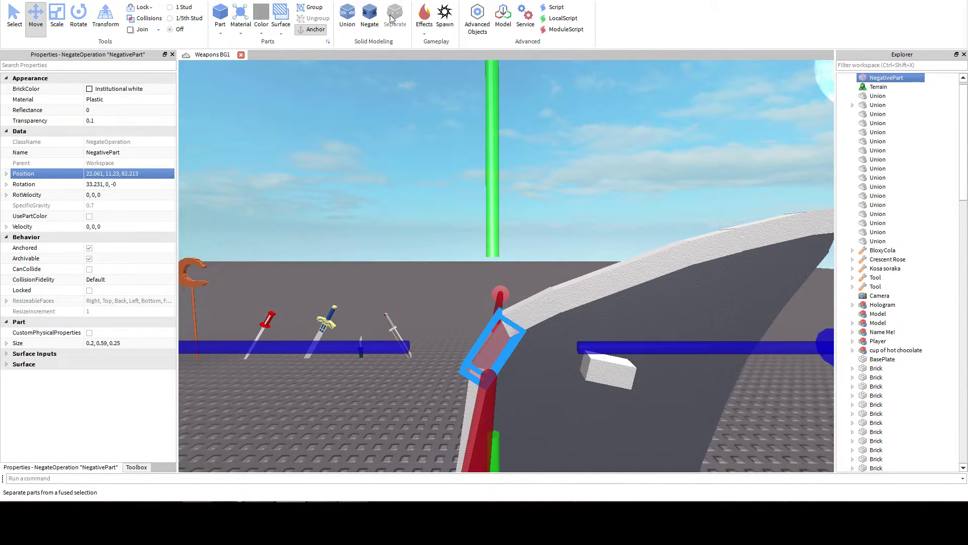
key("Delete")
Separate the blade union and convert the long negative part along the straight back edge into a solid part.
right_click_drag(413, 218, 423, 233)
left_click(492, 282)
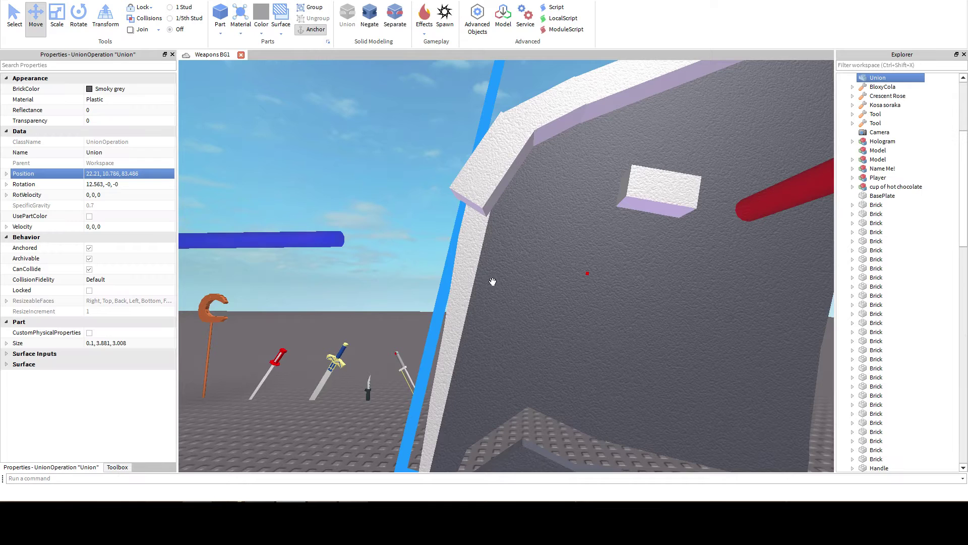
left_click(396, 18)
right_click_drag(487, 269, 456, 225)
left_click(396, 17)
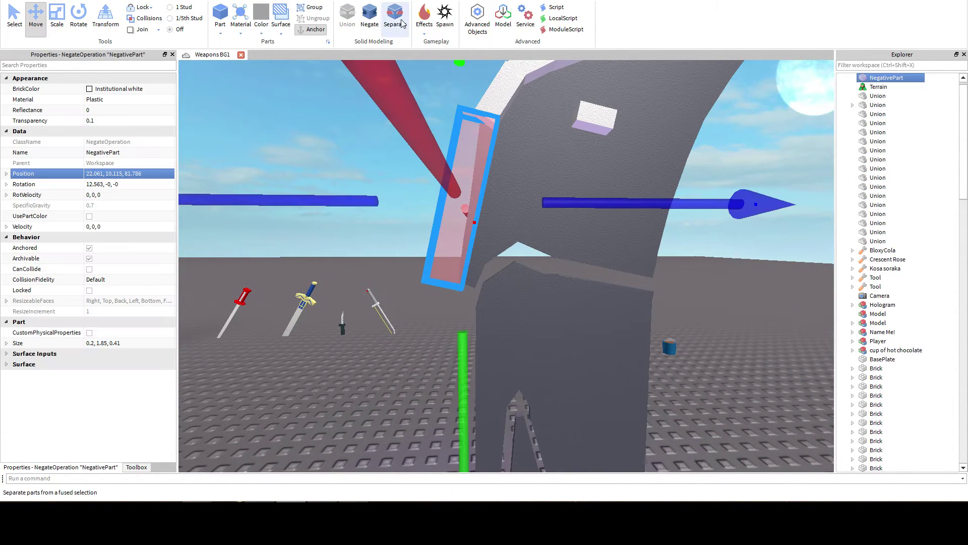
left_click(402, 23)
Move the small white block through the blade to its opposite face, at about 22.36, 10.646, 83.613.
left_click(317, 120)
right_click_drag(320, 122, 320, 122)
left_click(626, 135)
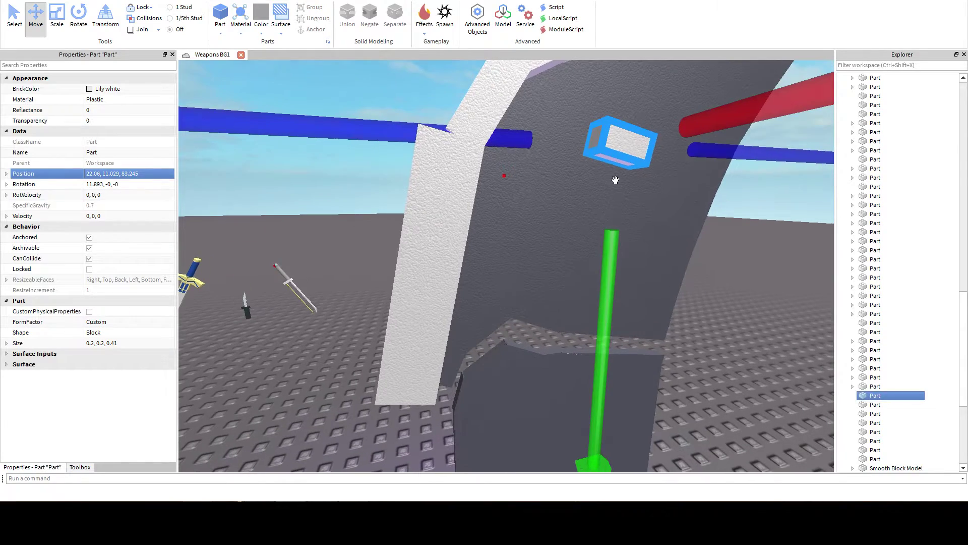
left_click_drag(631, 153, 637, 158)
right_click_drag(638, 158, 638, 158)
left_click_drag(637, 158, 637, 158)
right_click_drag(638, 158, 638, 159)
left_click_drag(638, 159, 511, 190)
Duplicate the long white strip along the blade's straight back edge.
right_click_drag(525, 190, 395, 268)
left_click(445, 275)
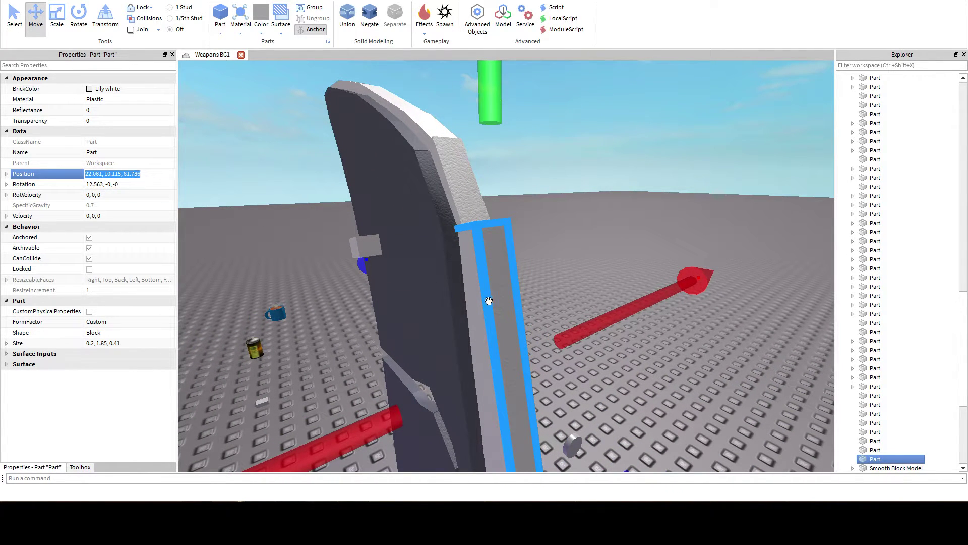
key("ctrl+d")
scroll(480, 385, "down", 3)
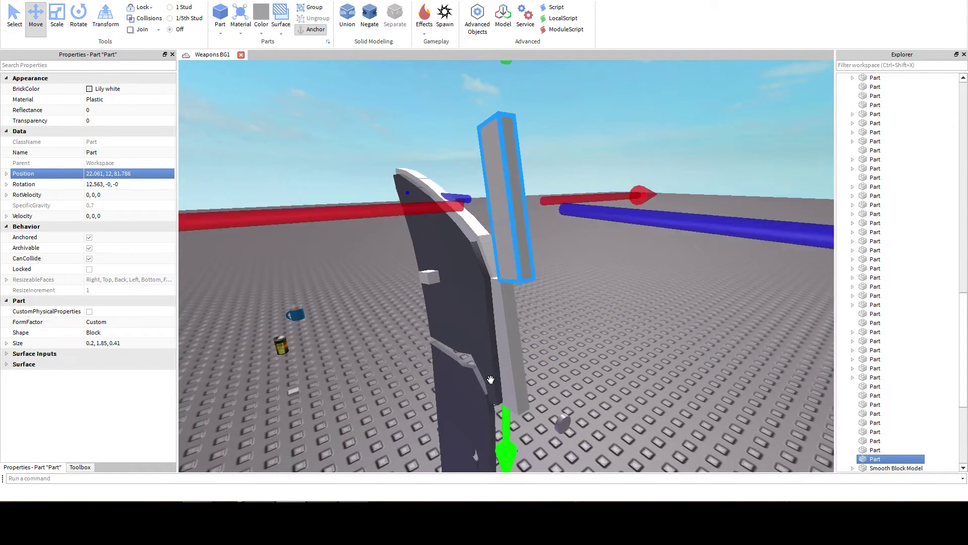
middle_click_drag(491, 380, 514, 287)
Set the duplicated strip's position to 22.061, 10.115, 81.786 to match the original strip.
key("ctrl+z")
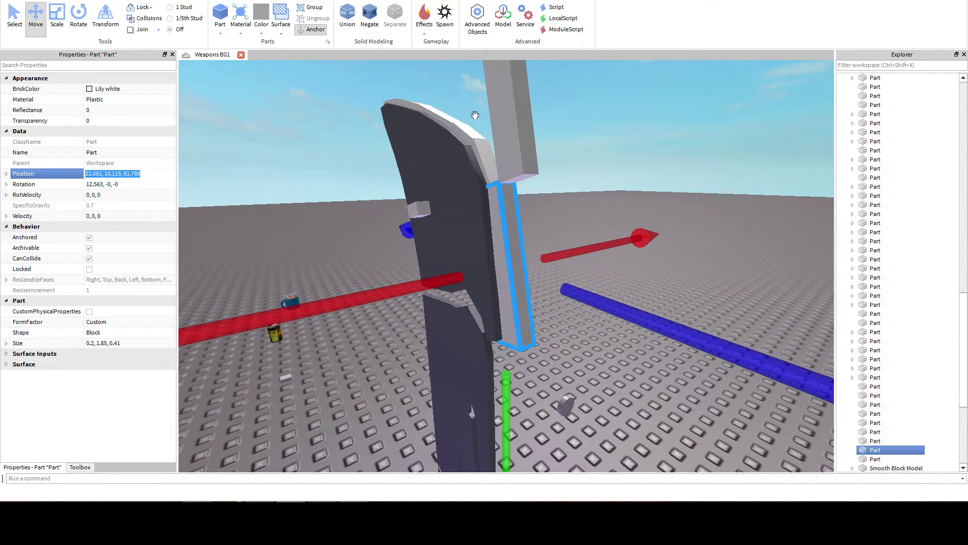
left_click(662, 117)
left_click(510, 112)
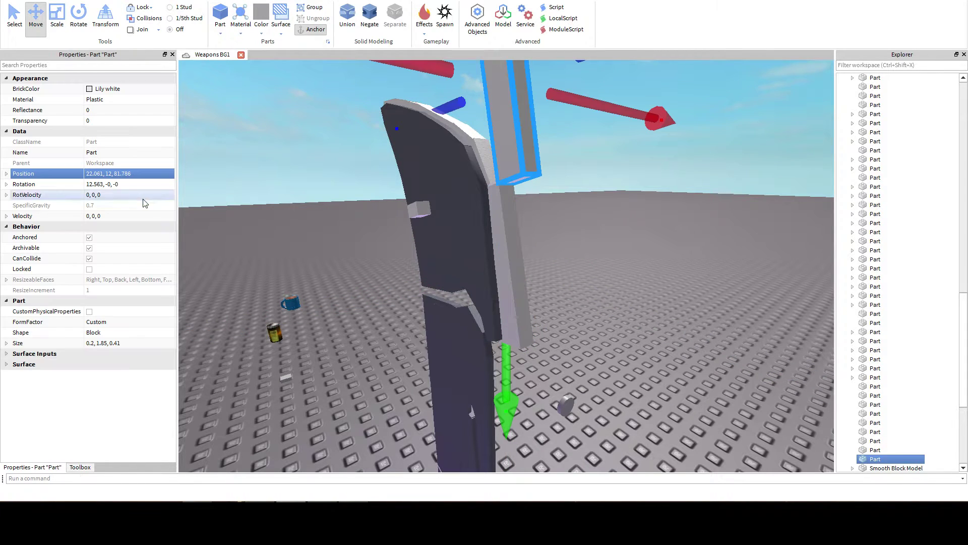
left_click(134, 173)
type("22.061, 10.115, 81.786")
key("Return")
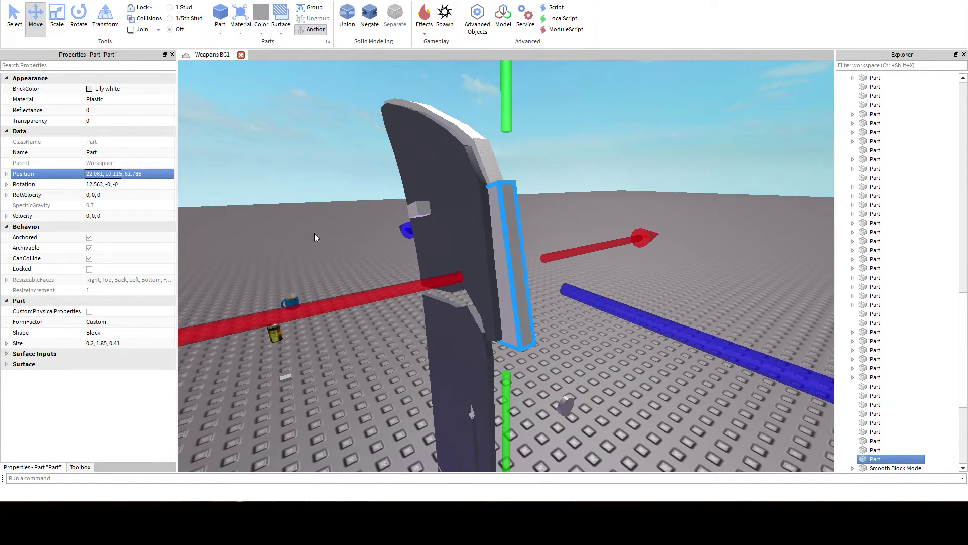
Set the duplicated back-edge strip's position to 22.359, 10.115, 81.786, taking the X coordinate from the small white block's placement.
left_click(391, 198)
left_click(419, 209)
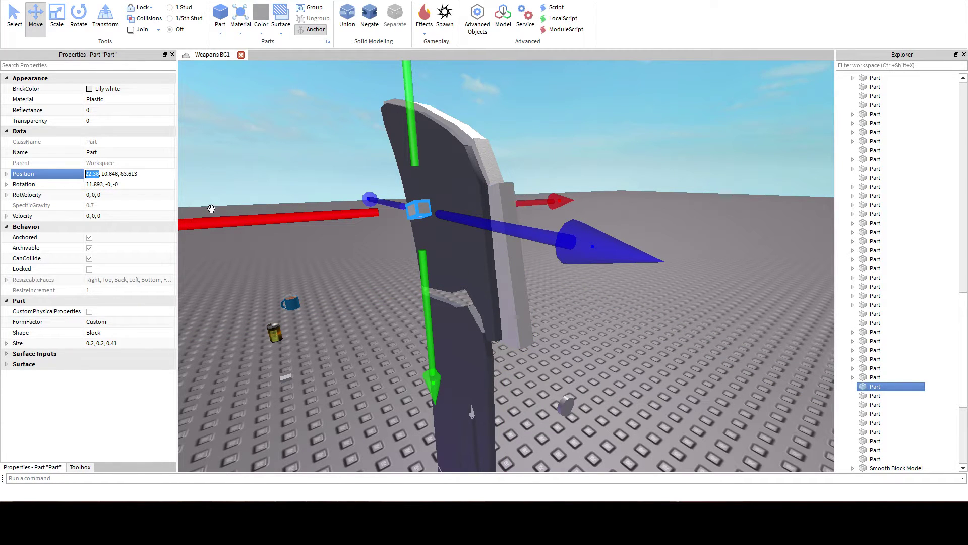
right_click_drag(313, 213, 319, 217)
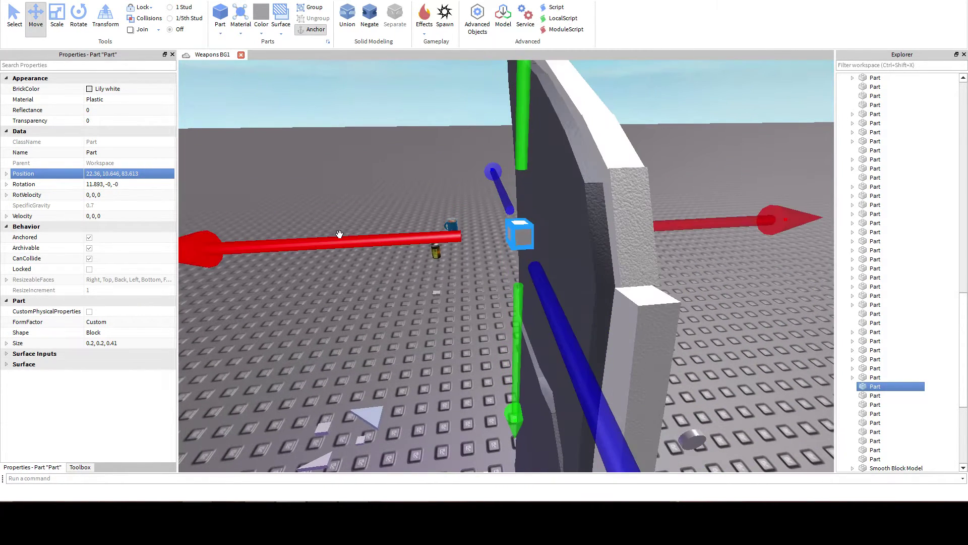
left_click_drag(341, 235, 342, 233)
left_click(596, 323)
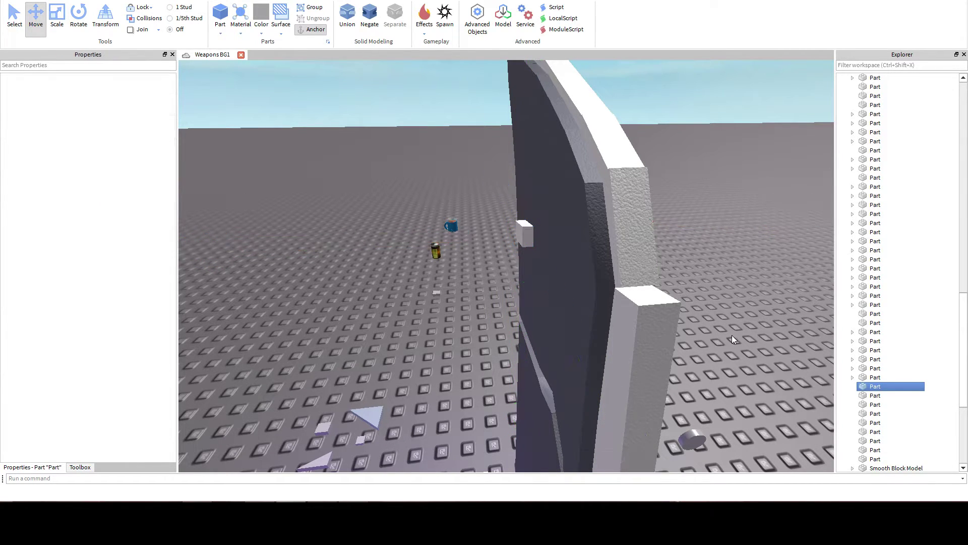
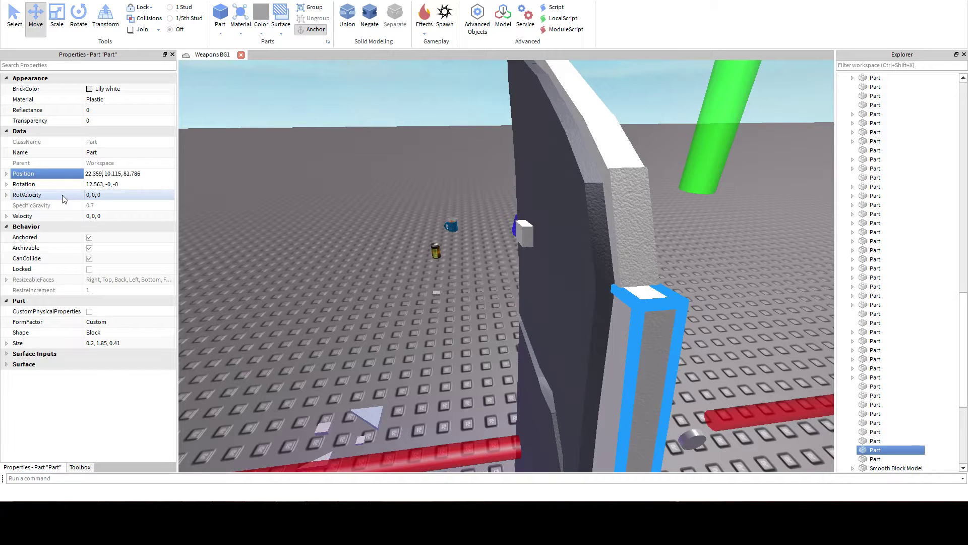
key("Return")
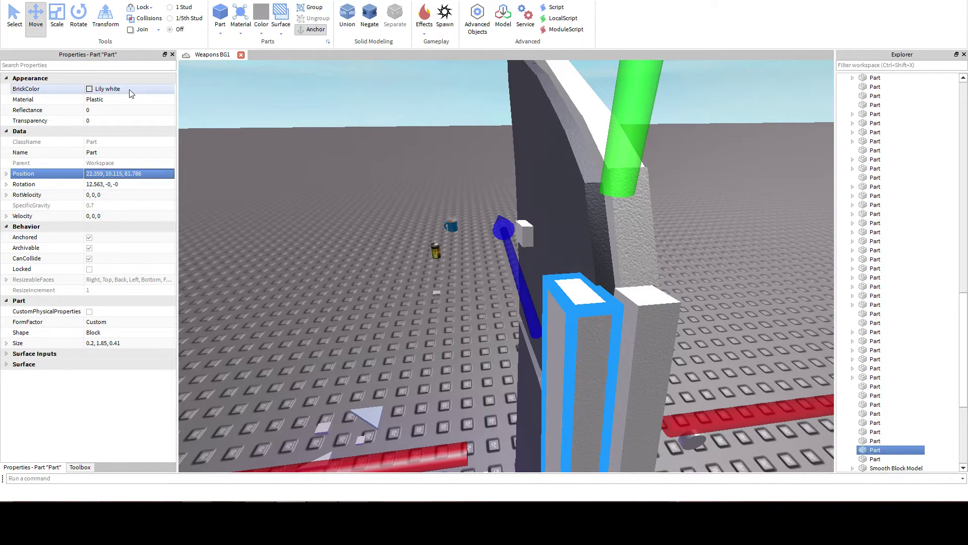
Try to subtract the duplicated strip from the blade as a negative part, and undo the union and negation.
right_click_drag(383, 144, 389, 92)
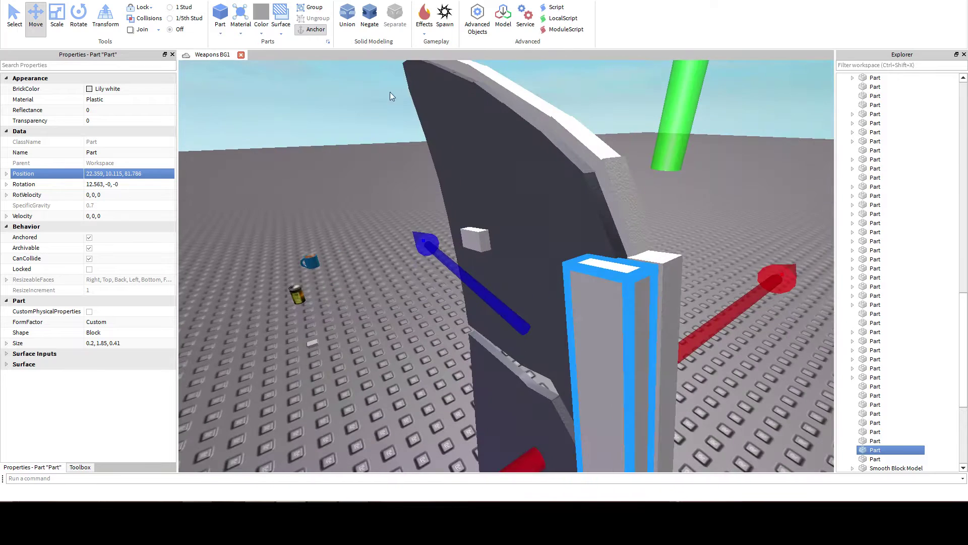
left_click(369, 15)
left_click(347, 15)
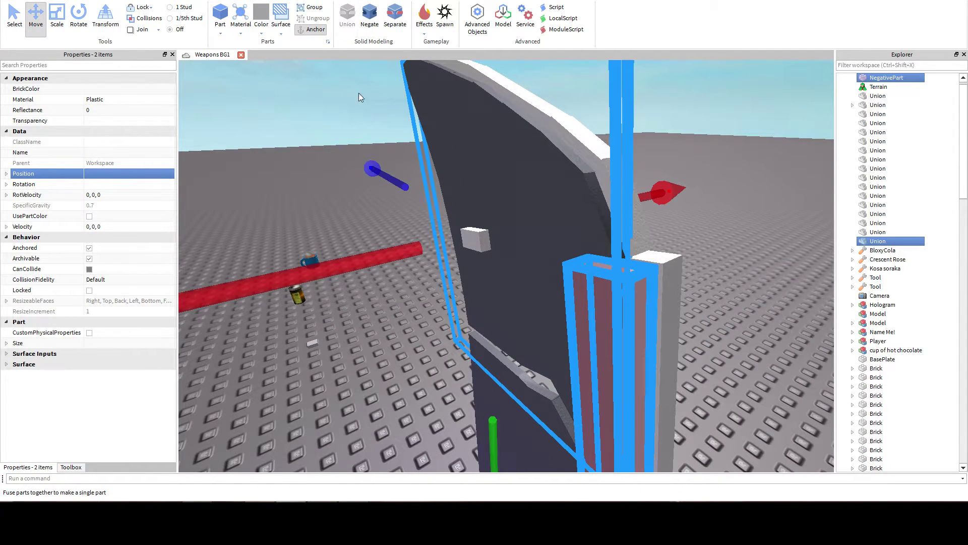
left_click(291, 136)
right_click_drag(292, 137, 292, 138)
key("d")
key("w")
scroll(292, 137, "down", 4)
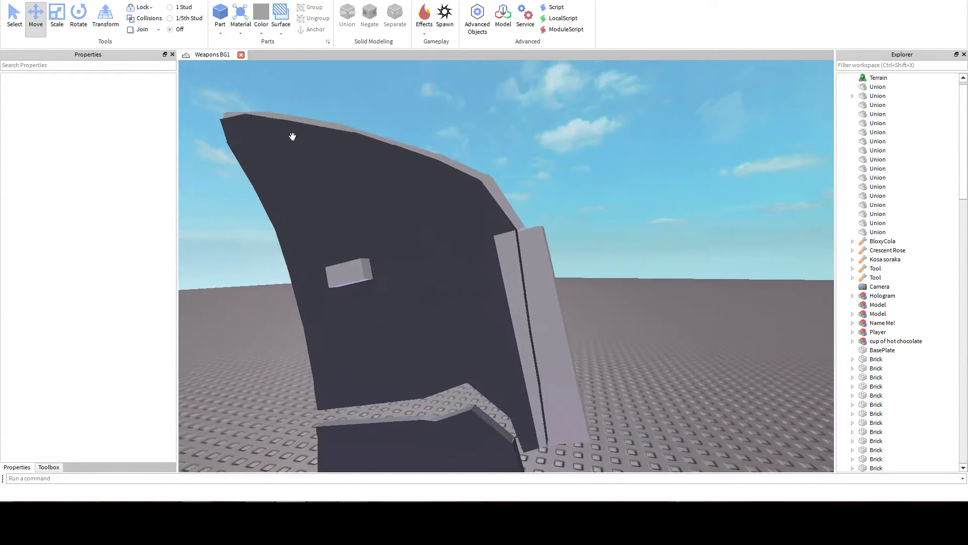
key("ctrl+z")
key("ctrl+z")
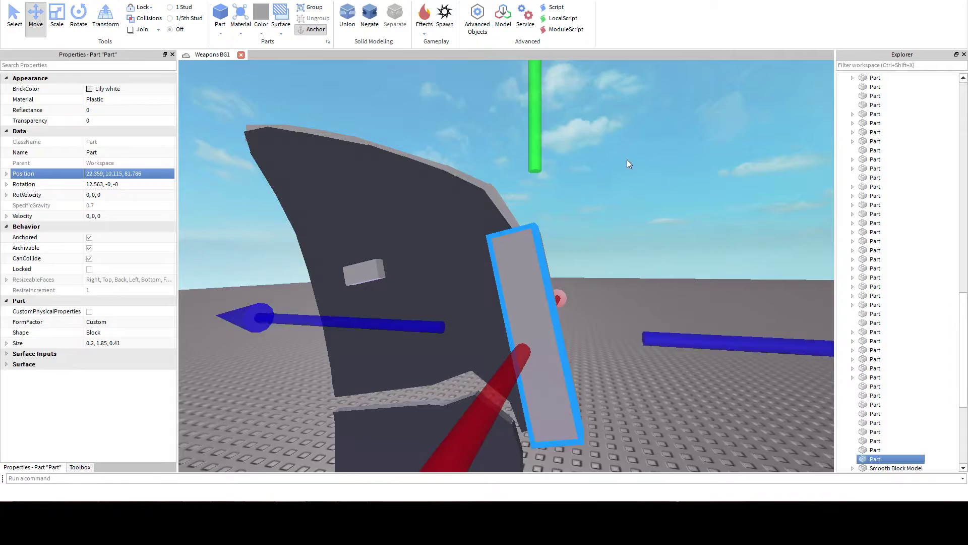
Duplicate the short angled edge piece directly above the long strip on the blade's back edge.
left_click(626, 161)
key("w")
right_click_drag(622, 168, 623, 169)
key("d")
key("d")
left_click(492, 172)
key("a")
right_click_drag(492, 172, 486, 206)
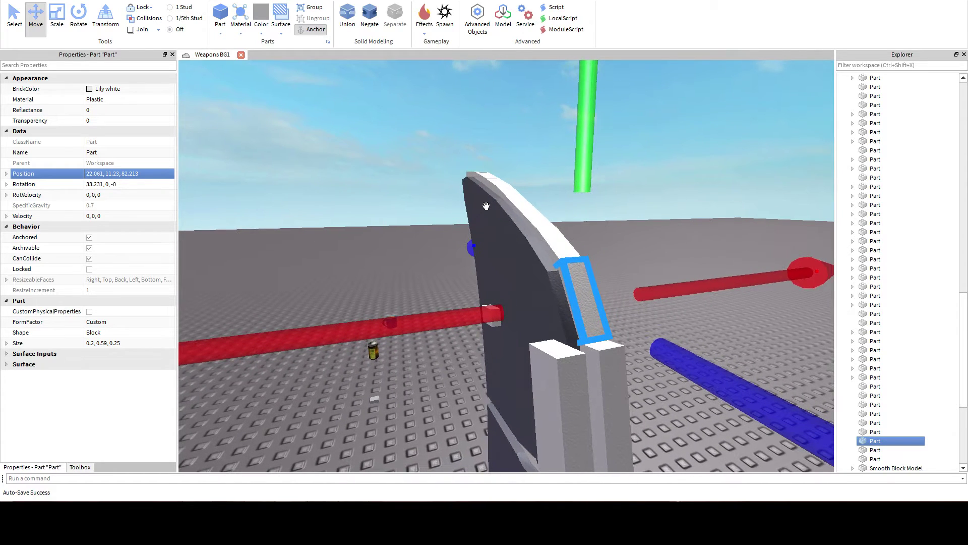
left_click_drag(486, 206, 520, 216)
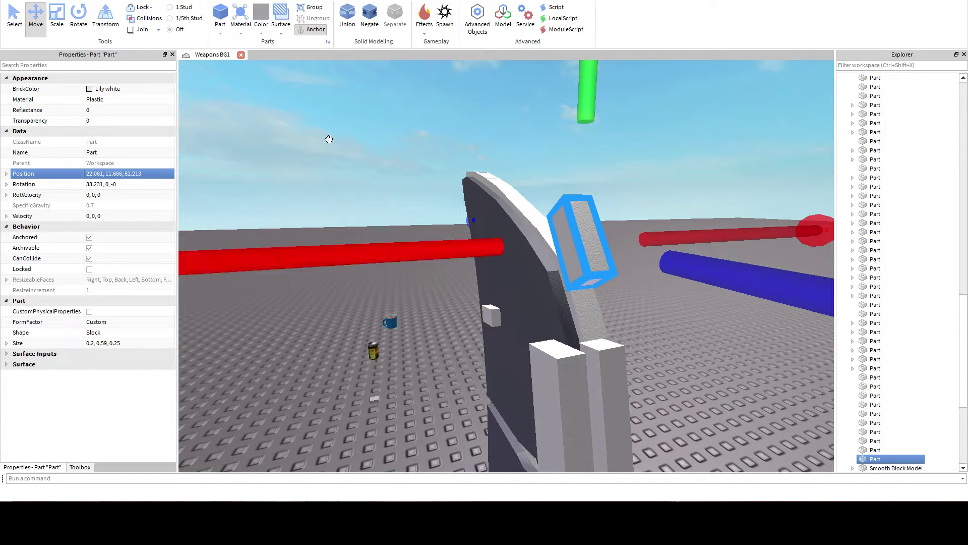
Set the duplicated short piece's position to 22.061, 11.23, 82.213 to match its original.
key("ctrl+1")
left_click(590, 319)
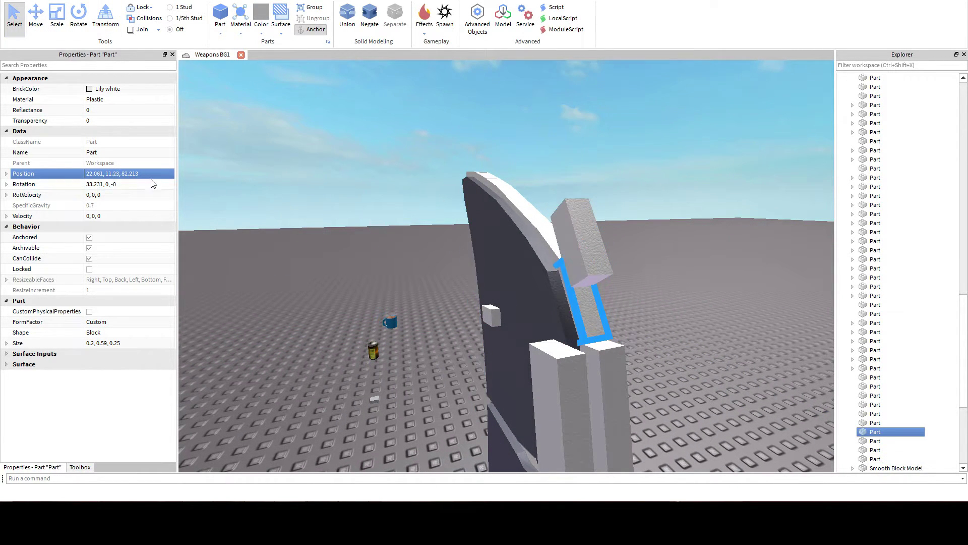
left_click(594, 244)
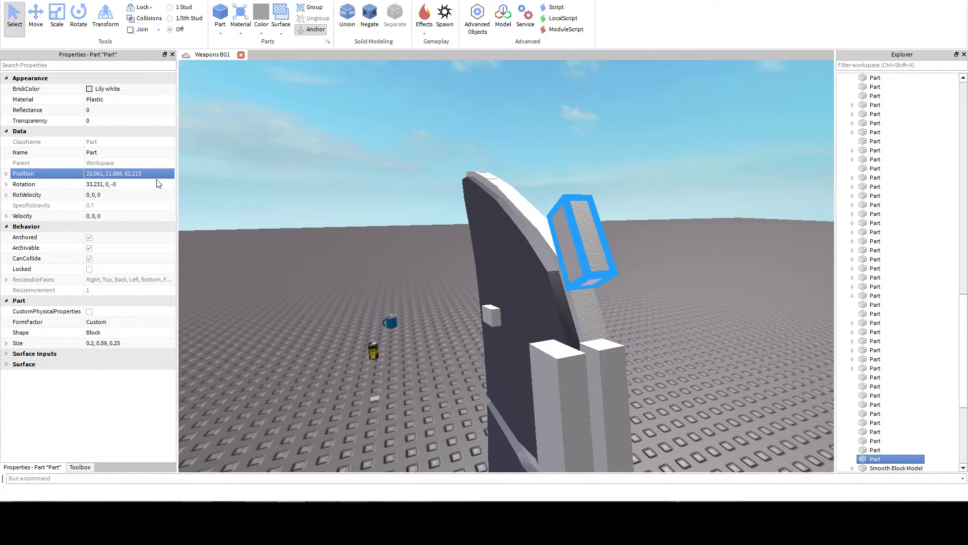
key("Return")
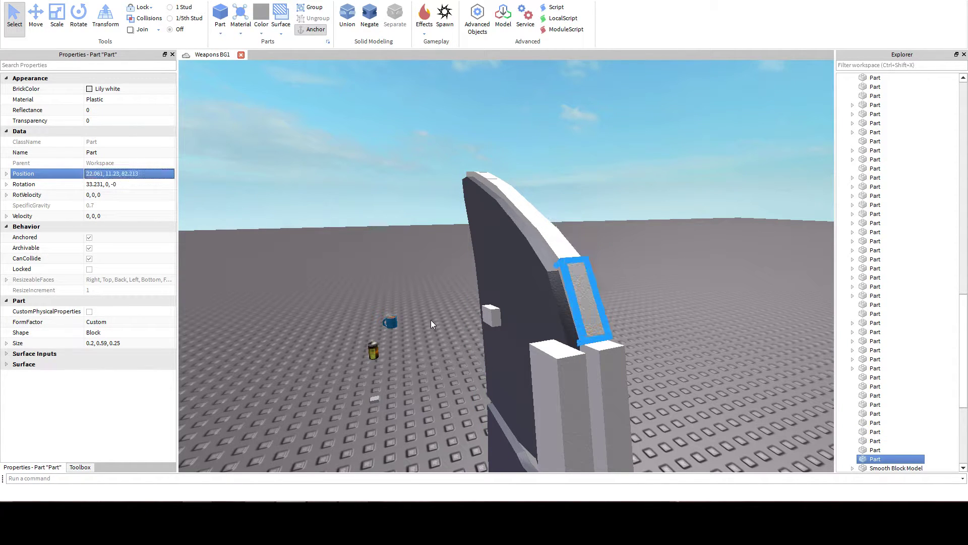
Try the X positions 22.269 and 22.27 for the duplicated short edge piece.
left_click(483, 311)
left_click(97, 174)
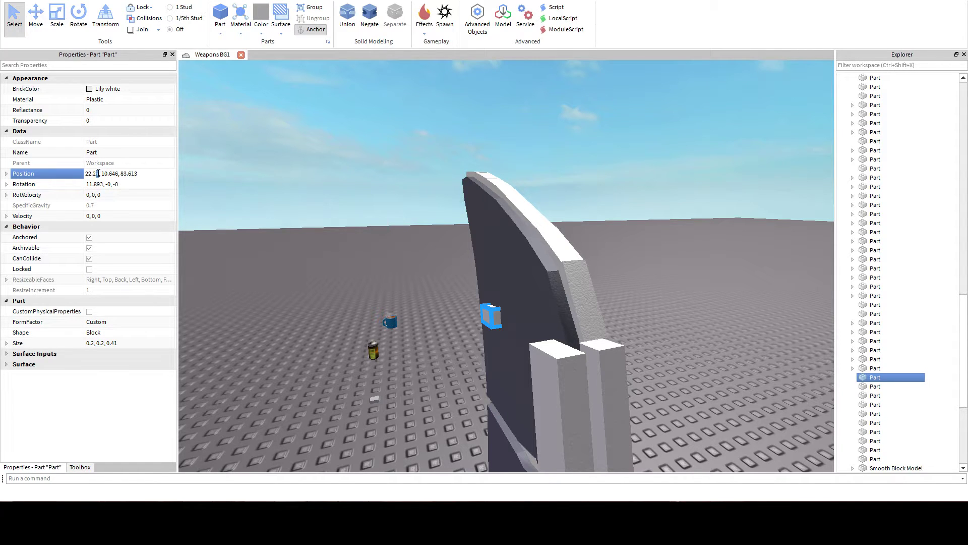
left_click(585, 300)
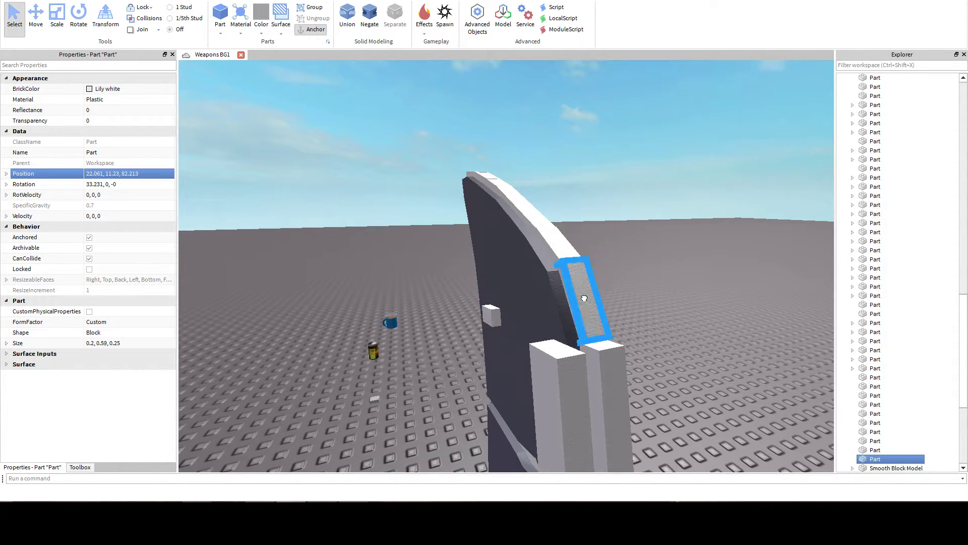
left_click(97, 174)
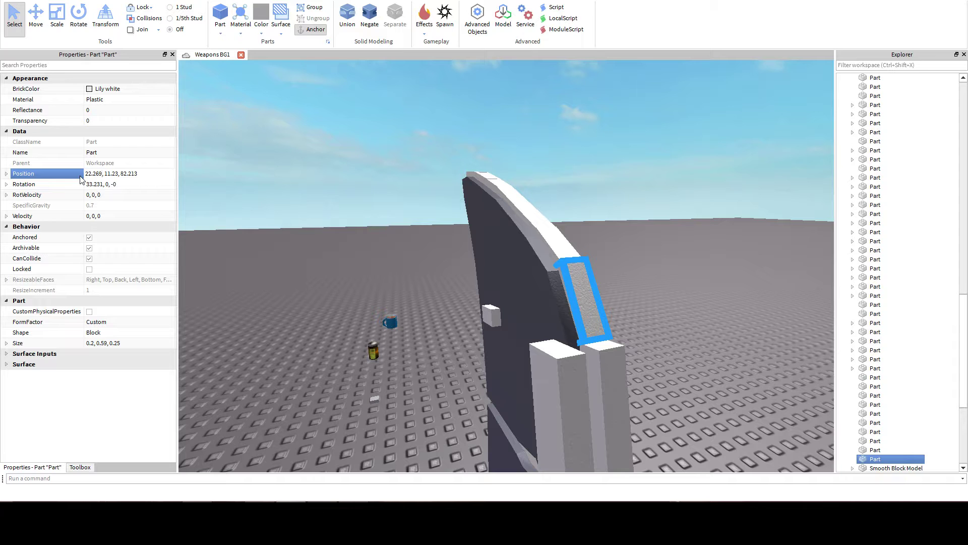
key("Return")
right_click_drag(605, 187, 603, 189)
key("ctrl+z")
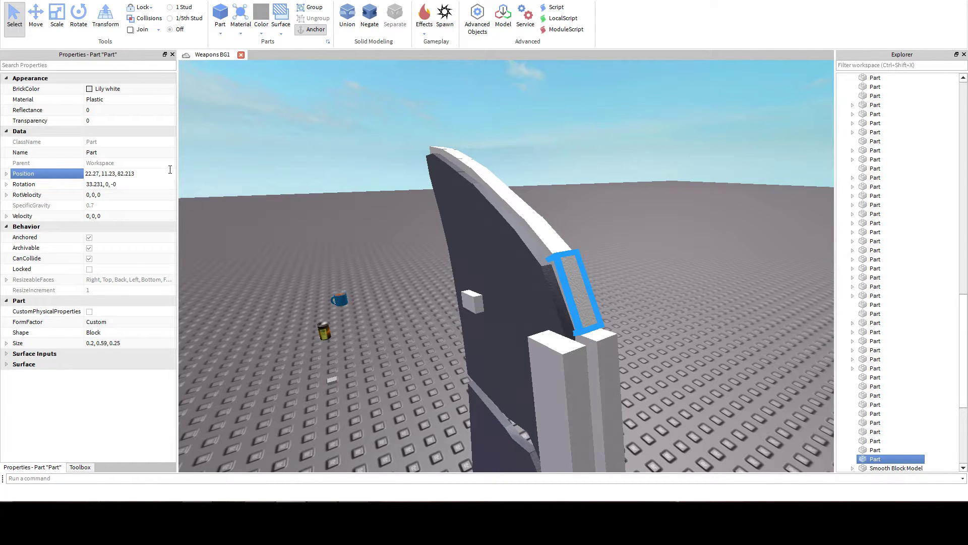
key("Return")
right_click_drag(352, 207, 352, 211)
Shift the small reference block slightly on the blade's face and set the duplicated short piece's position to 22.359, 11.23, 82.213.
left_click(480, 259)
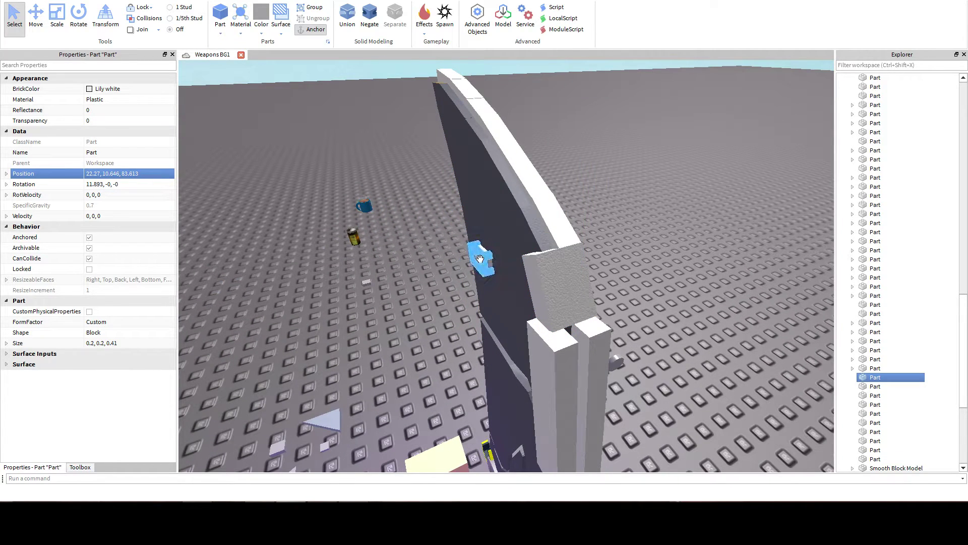
left_click_drag(480, 259, 474, 269)
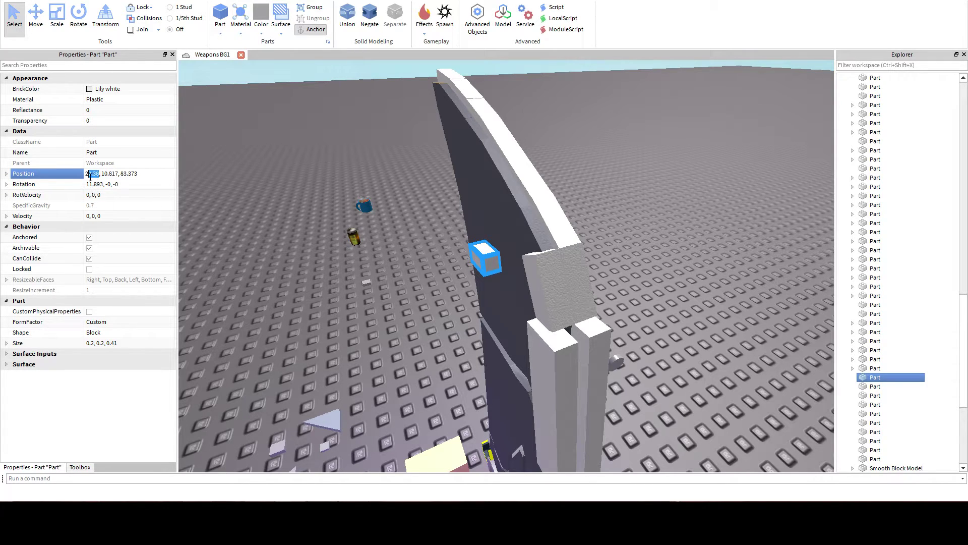
left_click(548, 287)
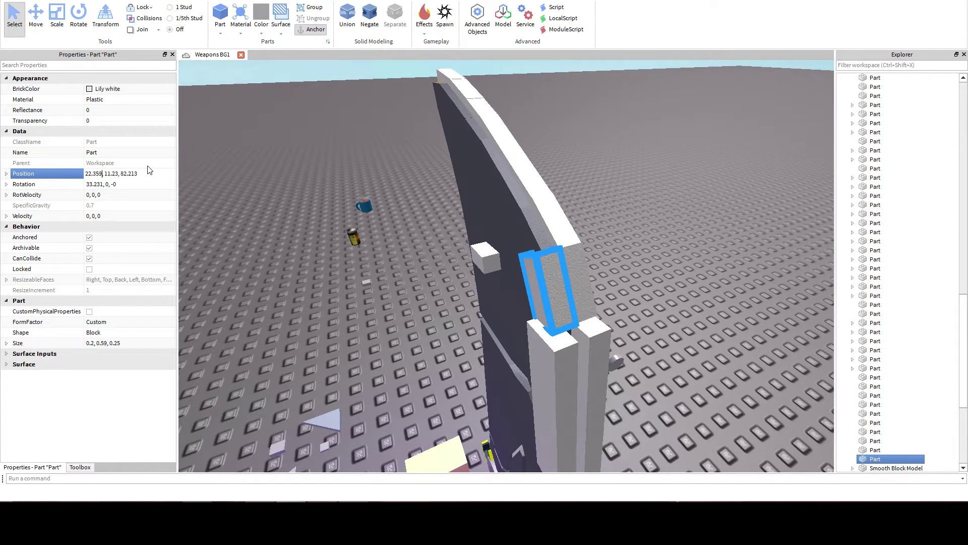
right_click_drag(427, 177, 427, 180)
left_click(463, 268)
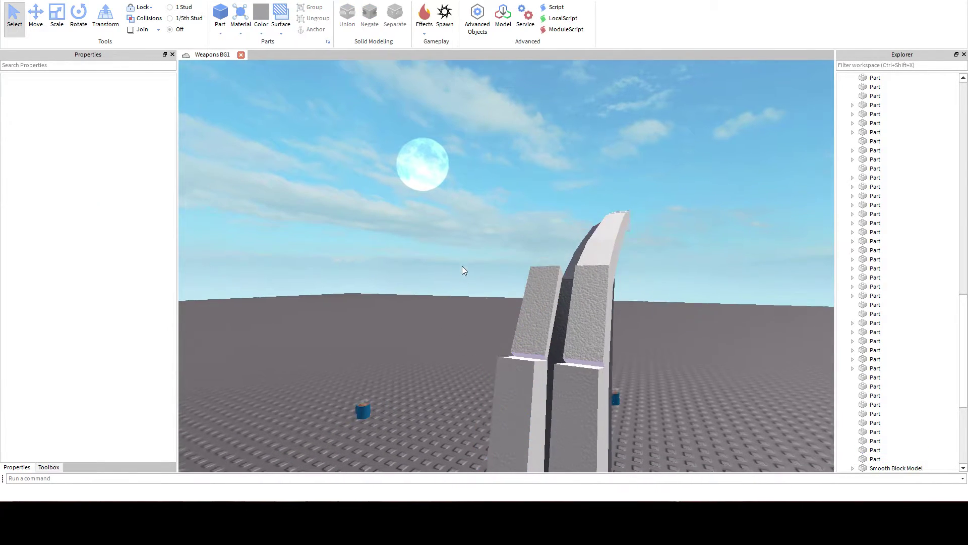
Duplicate the next edge piece up the blade's curve, the one 0.52 studs long.
right_click_drag(463, 267, 462, 267)
key("d")
right_click_drag(588, 296, 588, 296)
left_click(450, 254)
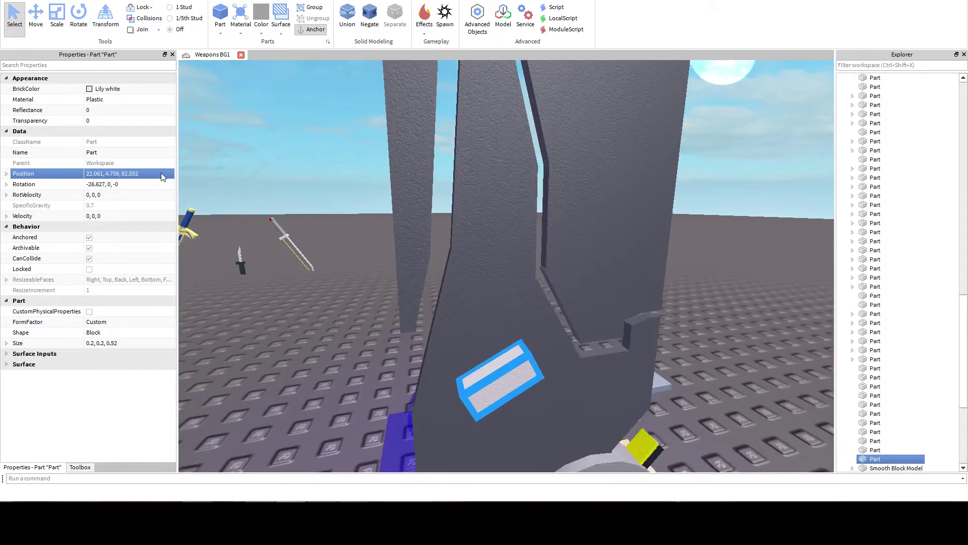
Copy the original 0.52-stud piece's position, 22.061, 11.559, 82.552, onto its duplicate at the blade's base.
key("q")
scroll(420, 273, "up", 3)
key("e")
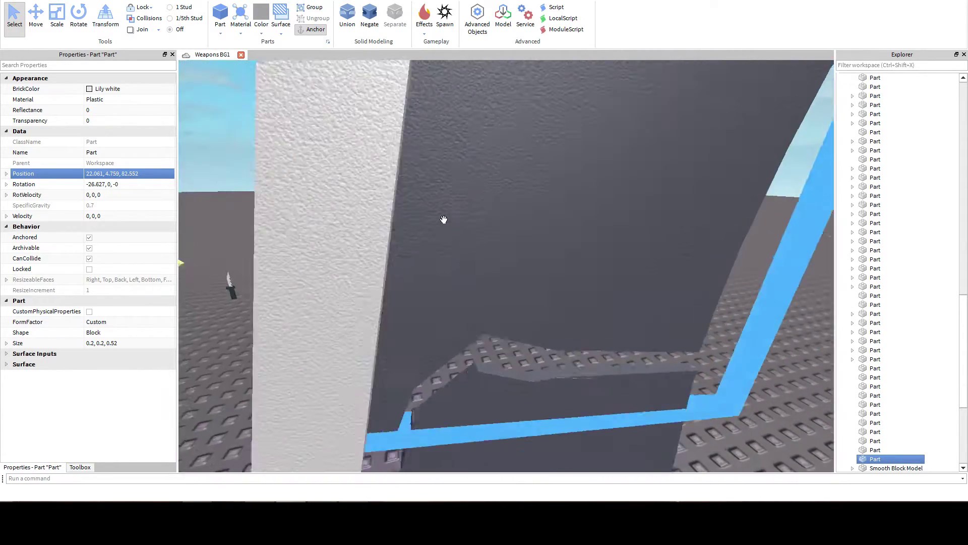
scroll(444, 219, "down", 3)
key("e")
left_click(501, 229)
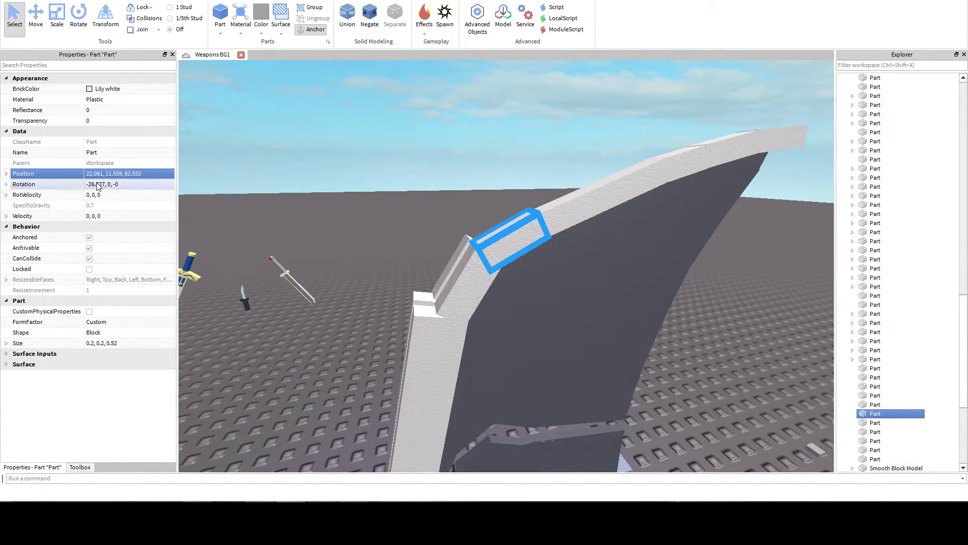
right_click_drag(564, 309, 564, 364)
right_click_drag(506, 429, 512, 423)
left_click(508, 423)
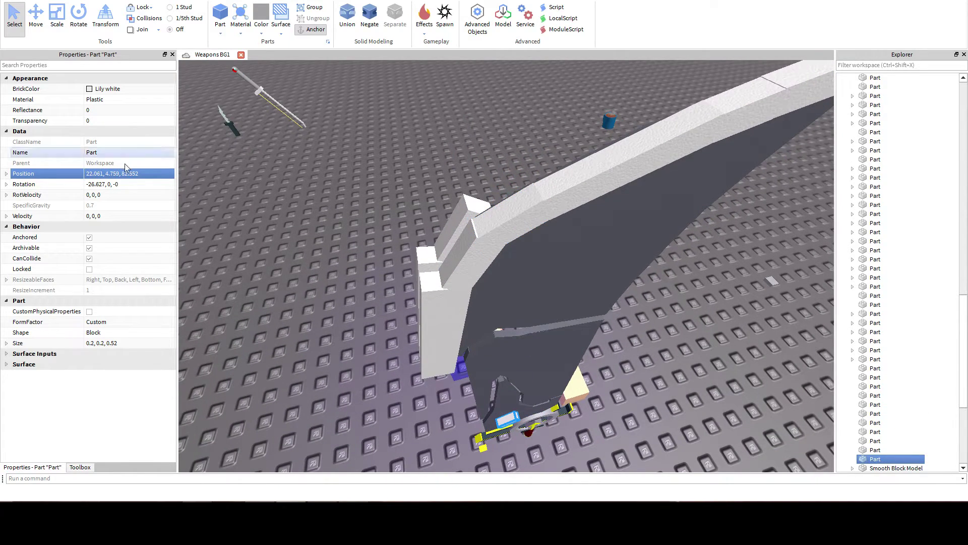
key("Return")
Set the duplicated 0.52-stud piece's position to 22.359, 11.559, 82.552, using the small block and the neighbouring duplicate as X references.
right_click_drag(417, 192, 399, 177)
scroll(399, 177, "up", 2)
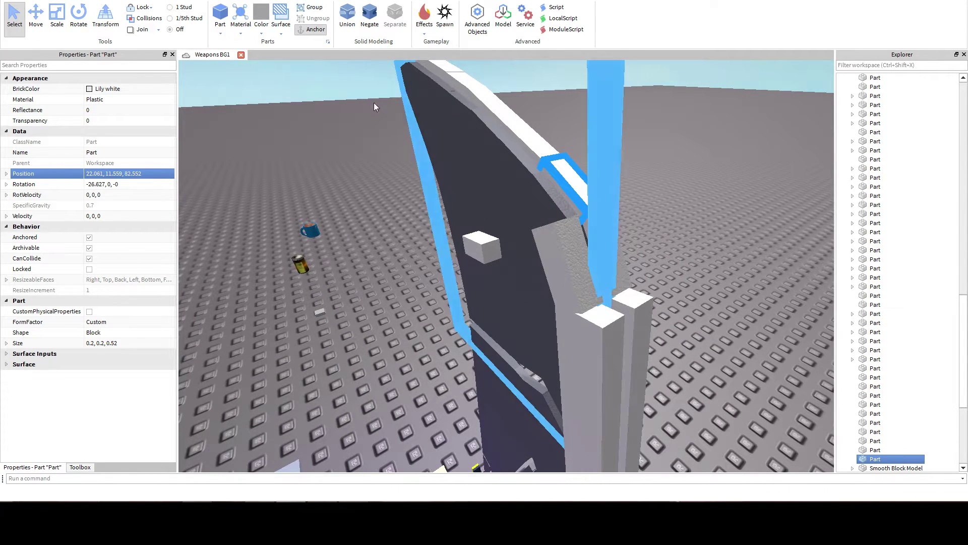
left_click(45, 18)
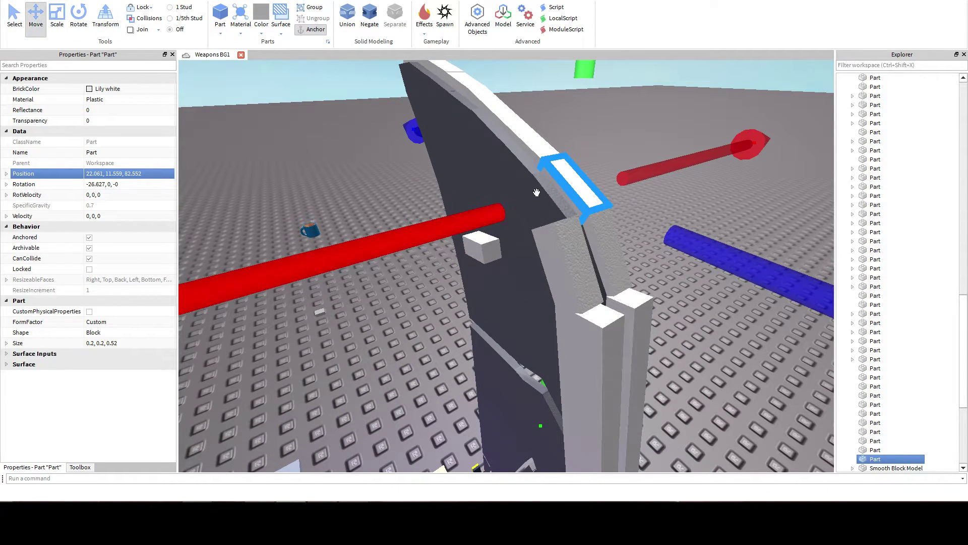
left_click(267, 118)
left_click(11, 9)
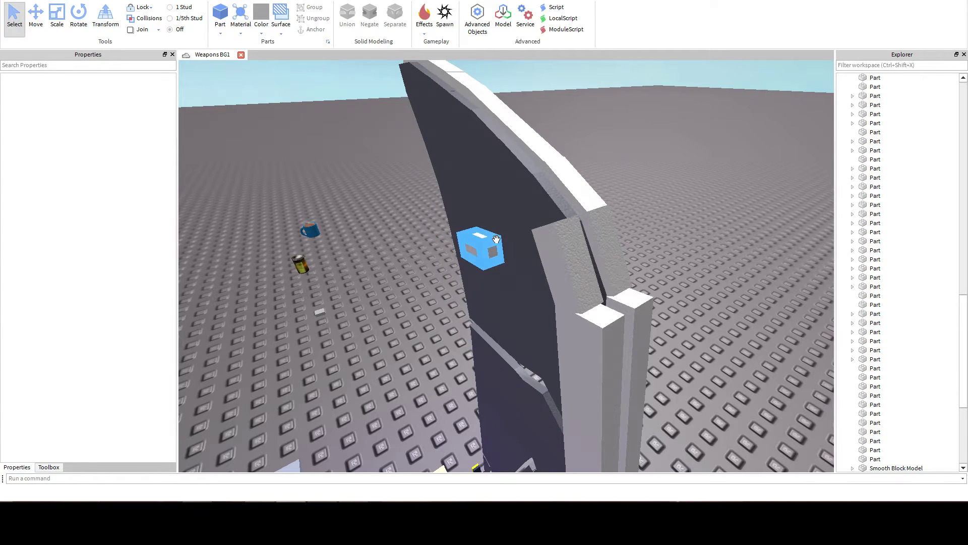
left_click(482, 247)
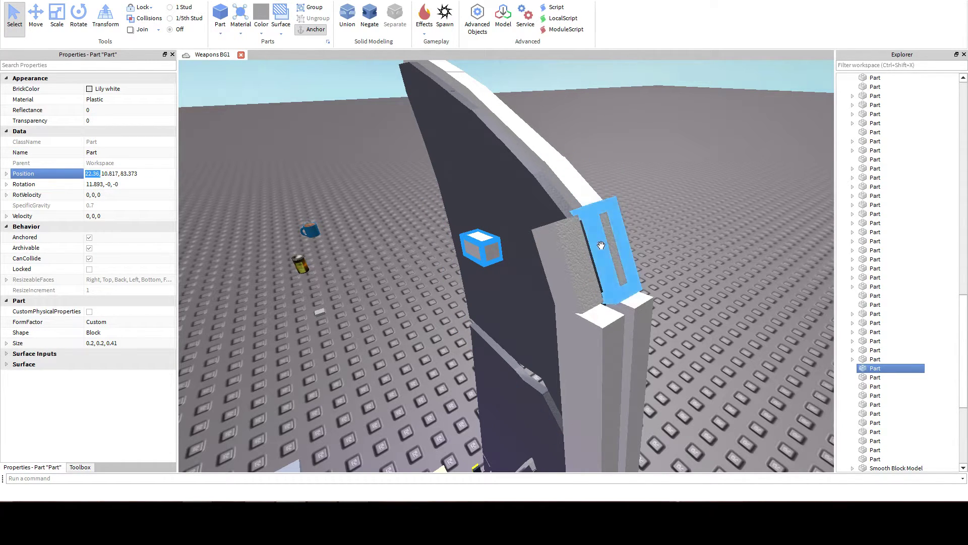
right_click_drag(613, 210, 566, 263)
left_click(550, 261)
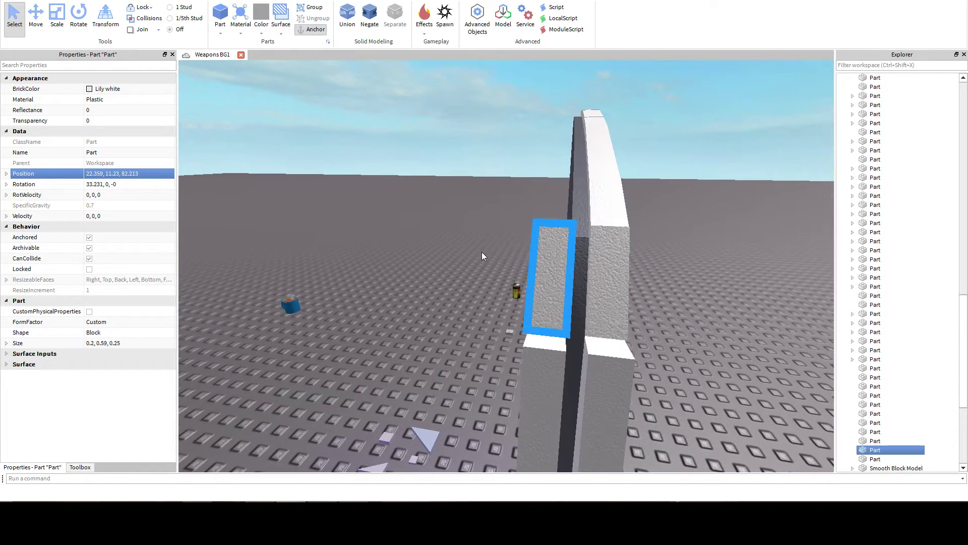
mouse_move(482, 252)
right_mouse_down()
mouse_move(499, 247)
mouse_move(484, 242)
right_mouse_up()
left_click(481, 237)
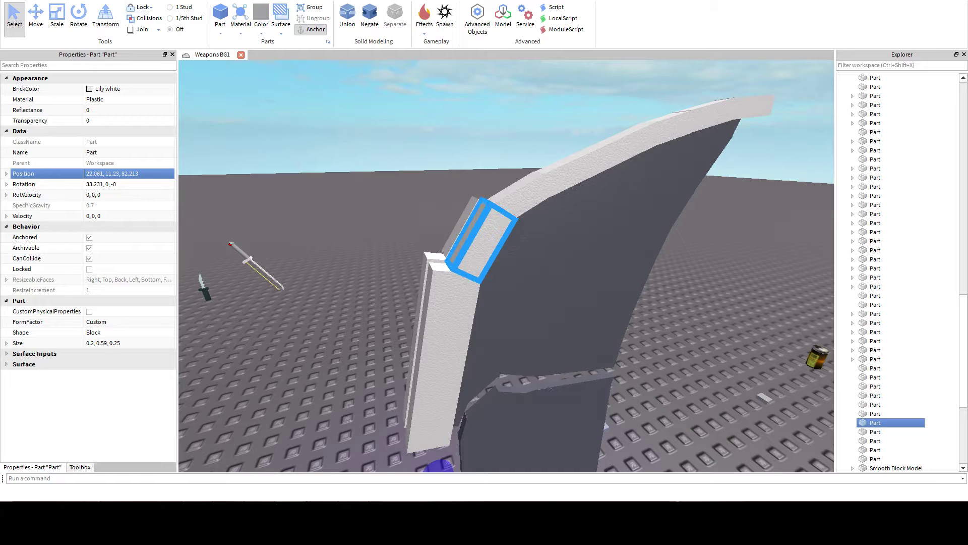
left_click(36, 19)
right_click_drag(470, 89, 99, 175)
left_click(533, 200)
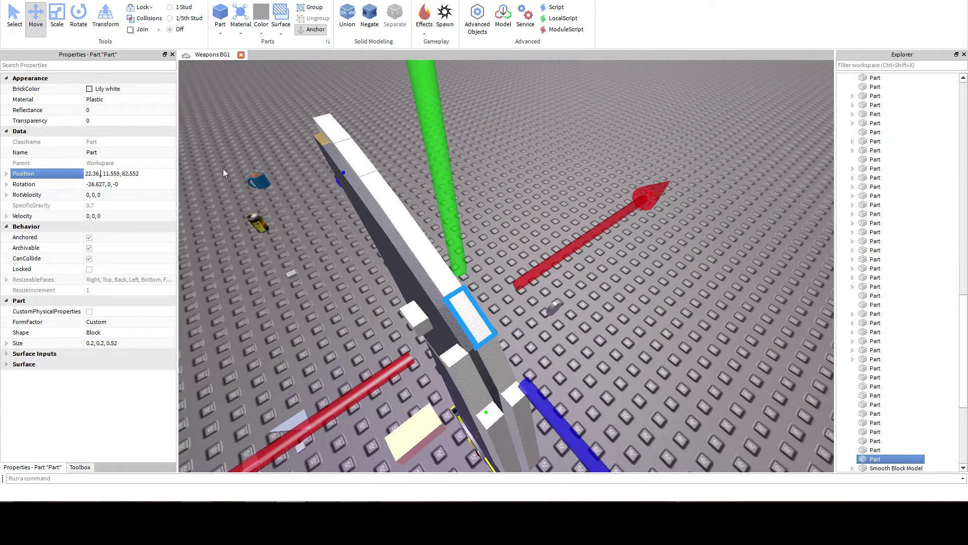
key("BackSpace")
key("BackSpace")
type("59")
key("Return")
Duplicate the 1.22-stud edge piece that comes next along the blade's curved back.
left_click(571, 167)
right_click_drag(571, 168, 565, 168)
left_click(573, 309)
key("ctrl+d")
key("f")
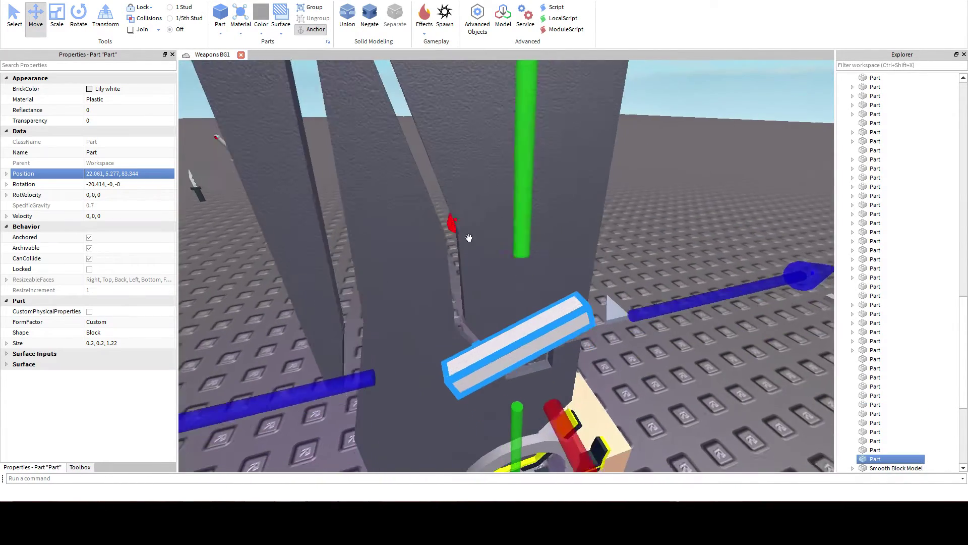
right_click_drag(392, 199, 392, 198)
scroll(392, 198, "down", 3)
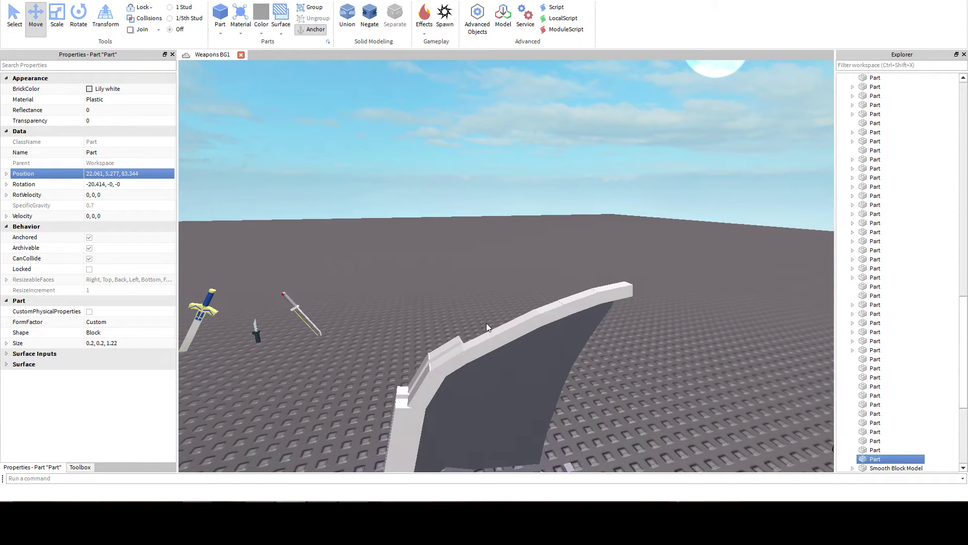
Copy the original 1.22-stud piece's position, 22.061, 11.877, 83.344, onto its duplicate at the blade's base.
left_click(489, 332)
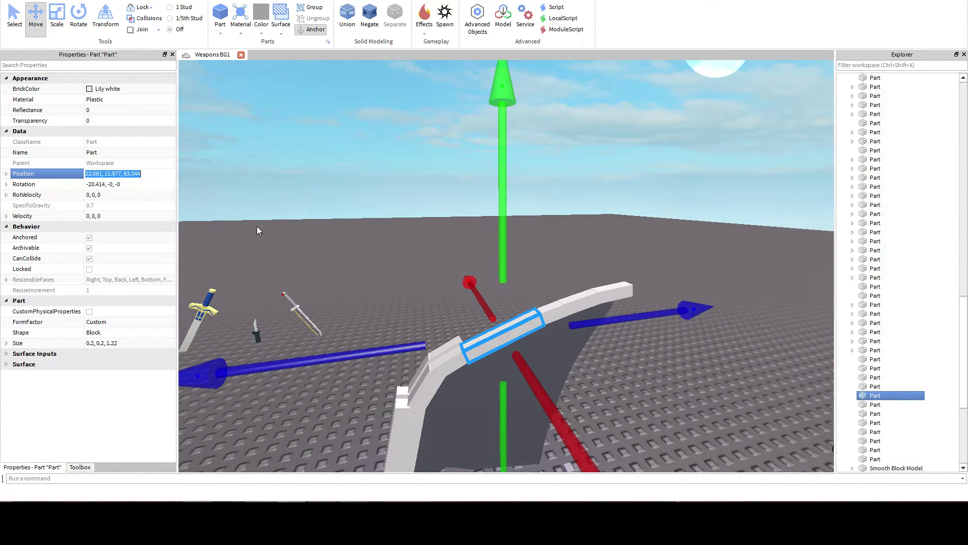
key("ctrl+z")
left_click(641, 218)
key("s")
key("q")
key("w")
key("q")
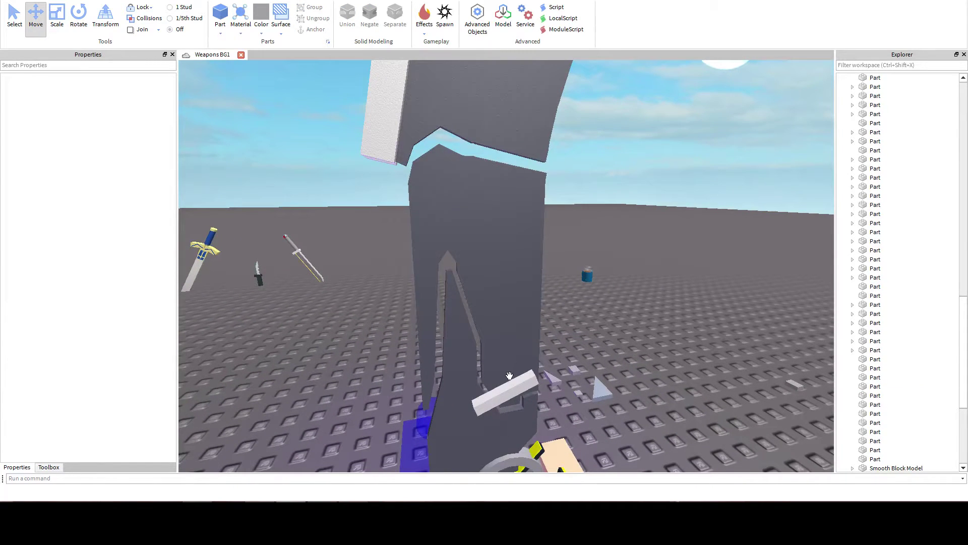
left_click(509, 383)
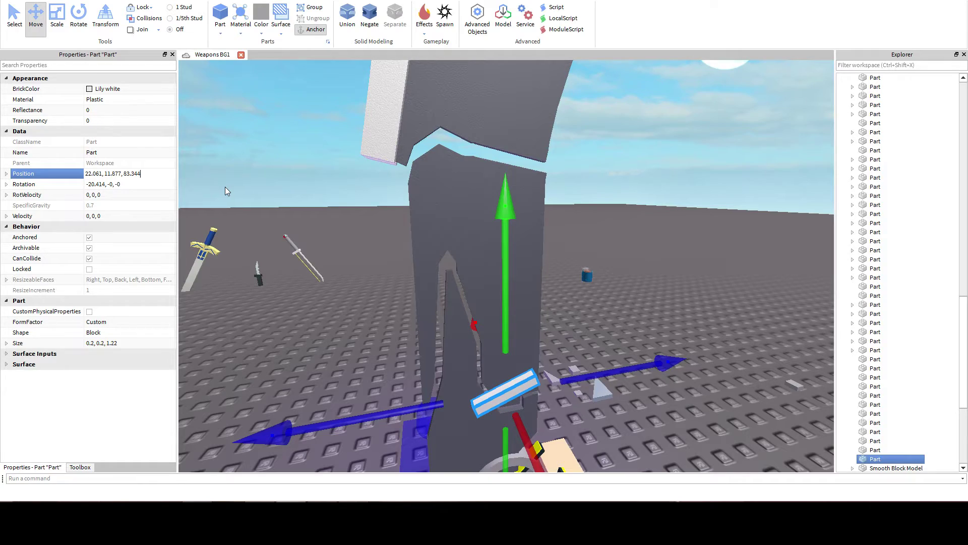
key("Return")
Set one of the overlapping 1.22-stud pieces to position 22.359, 11.877, 83.344, using the small block on the blade's face as X reference.
key("e")
right_click_drag(242, 192, 245, 192)
key("a")
key("a")
key("d")
key("q")
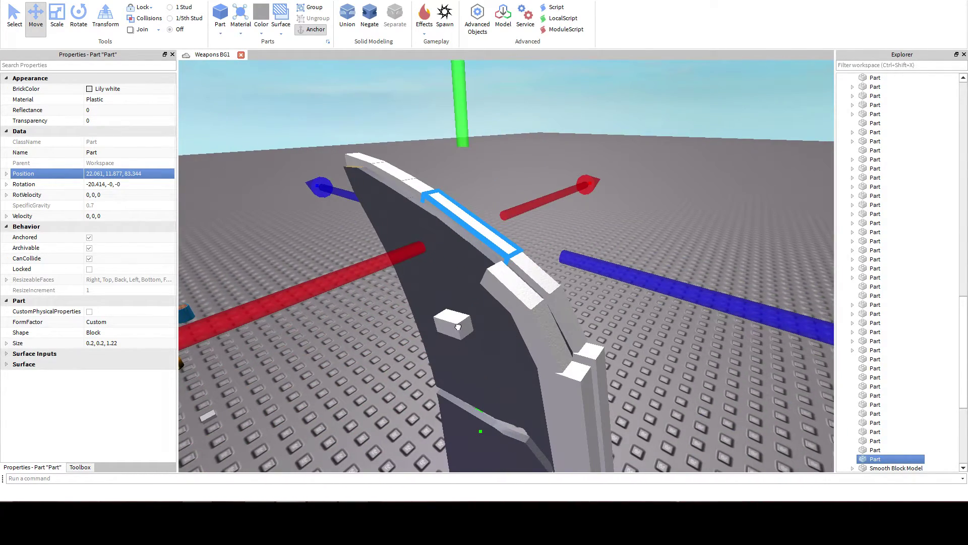
key("ctrl+1")
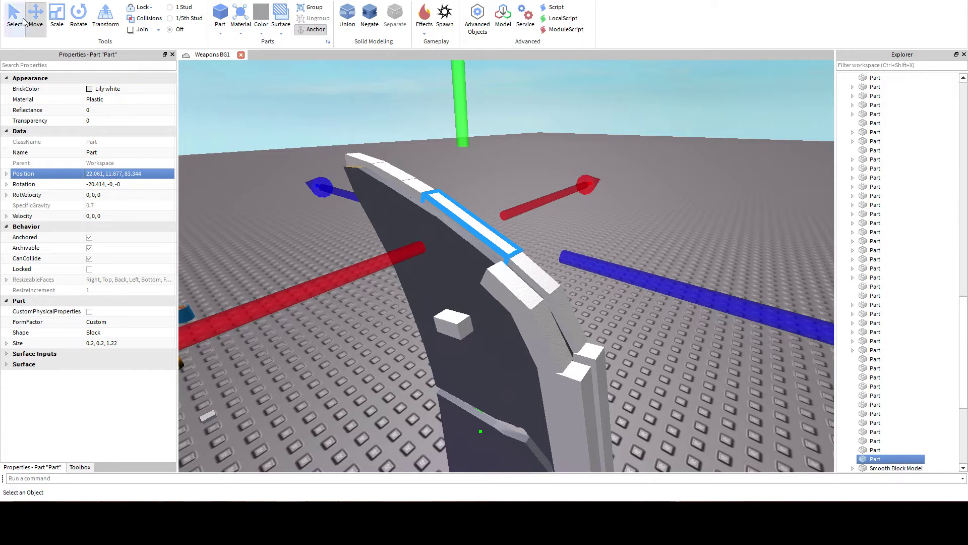
left_click(454, 324)
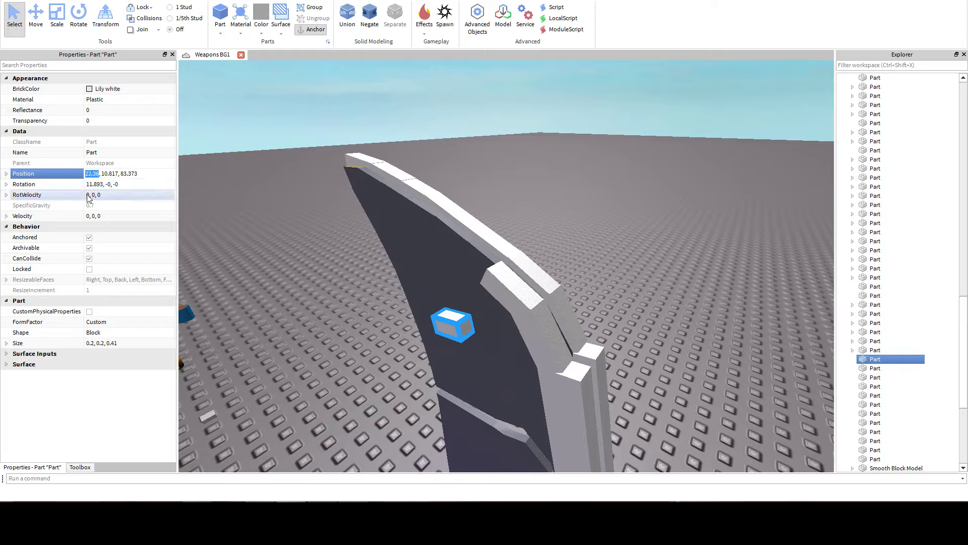
left_click(457, 217)
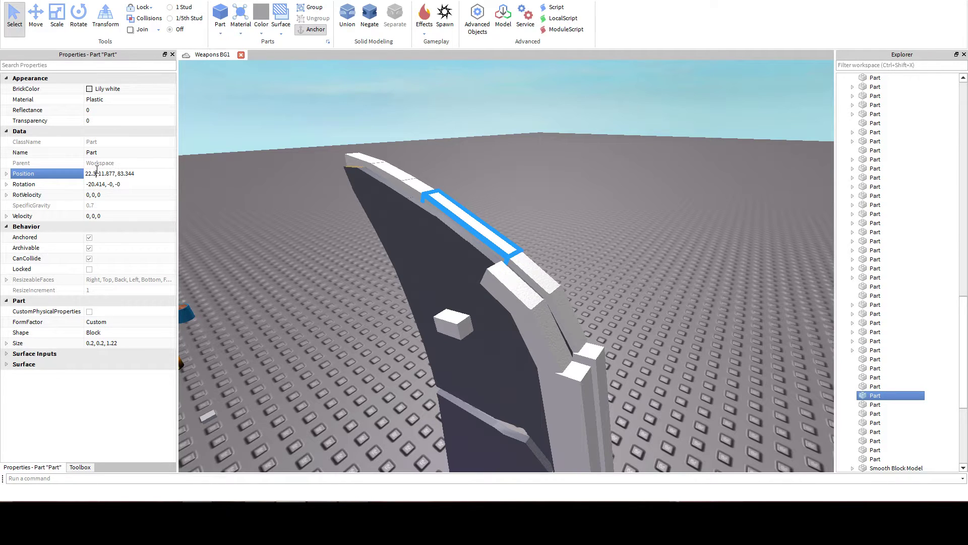
key("Return")
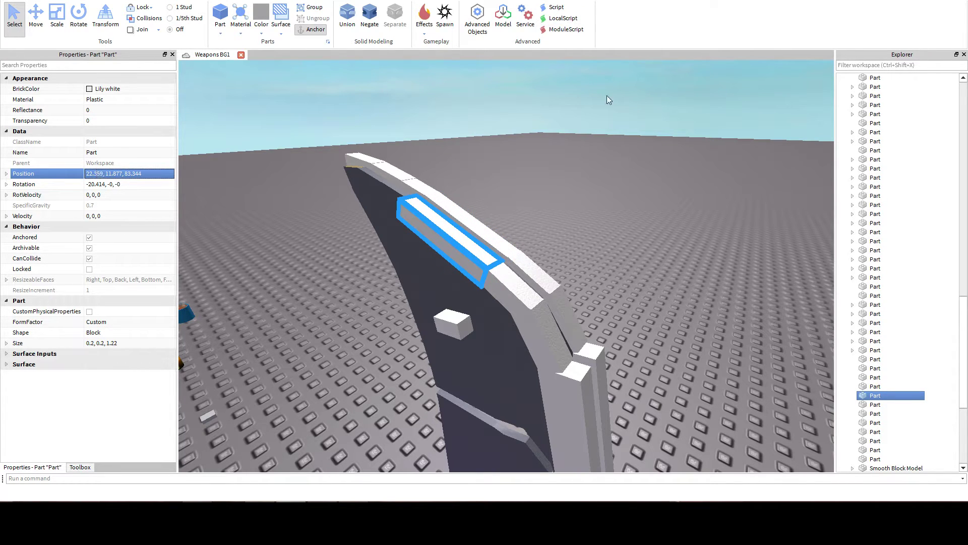
Duplicate the 0.41-stud edge piece that comes next along the blade's curved back.
scroll(561, 149, "down", 10)
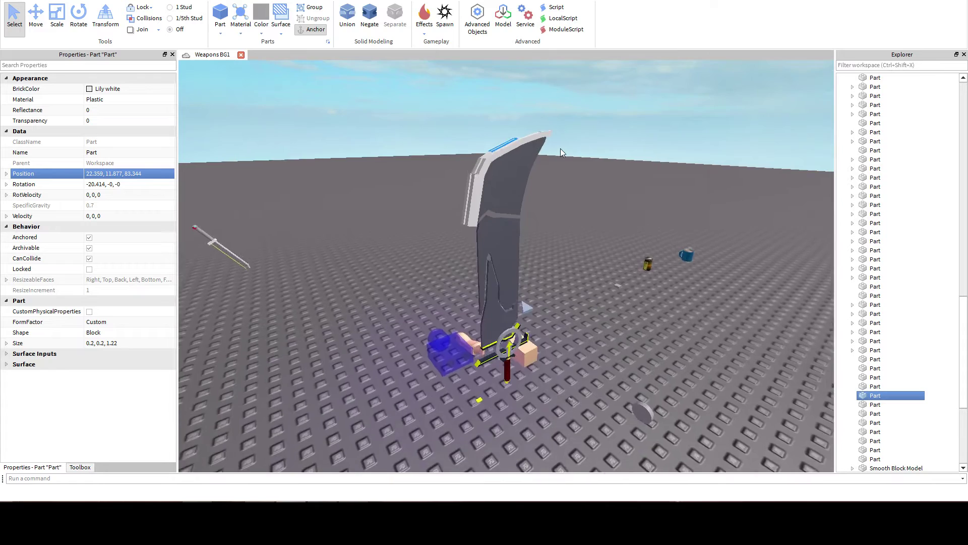
scroll(561, 148, "up", 10)
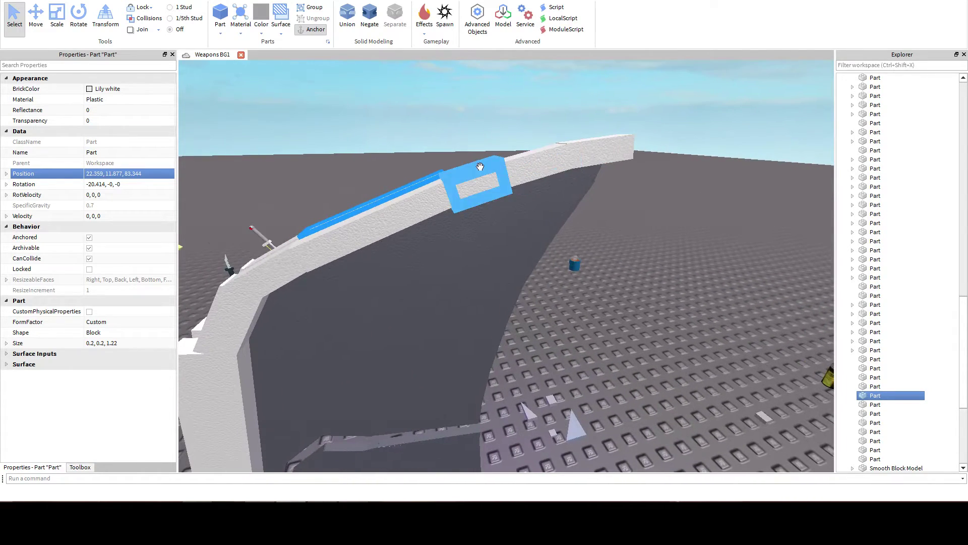
left_click(481, 171)
right_click_drag(464, 162, 464, 162)
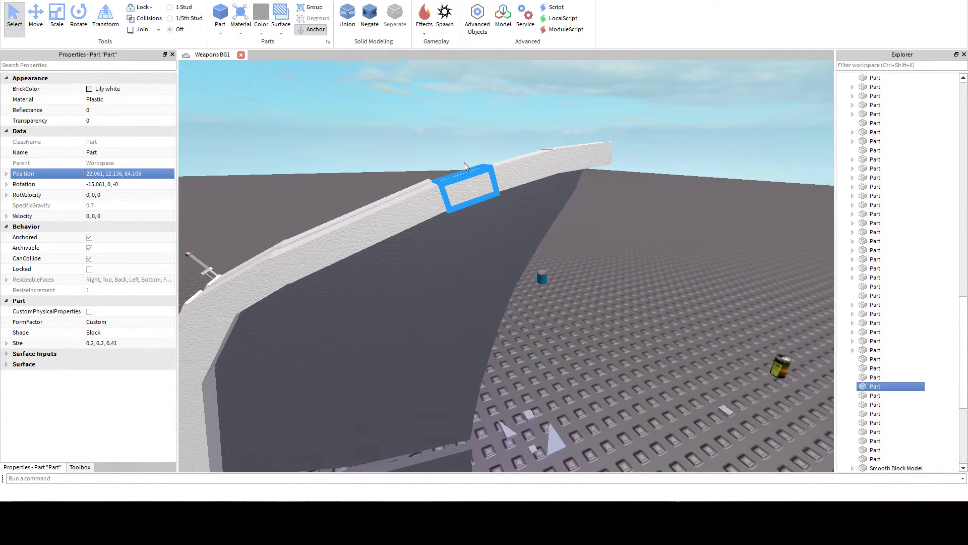
key("e")
scroll(464, 162, "up", 2)
scroll(463, 162, "down", 2)
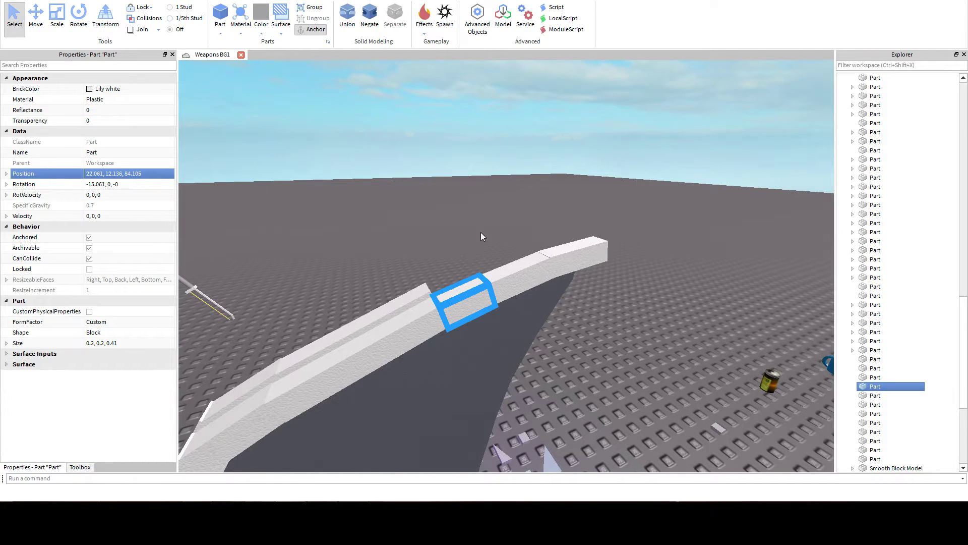
scroll(483, 231, "down", 2)
key("ctrl+z")
right_click_drag(490, 228, 478, 213)
key("e")
scroll(478, 212, "down", 3)
key("e")
scroll(499, 208, "up", 2)
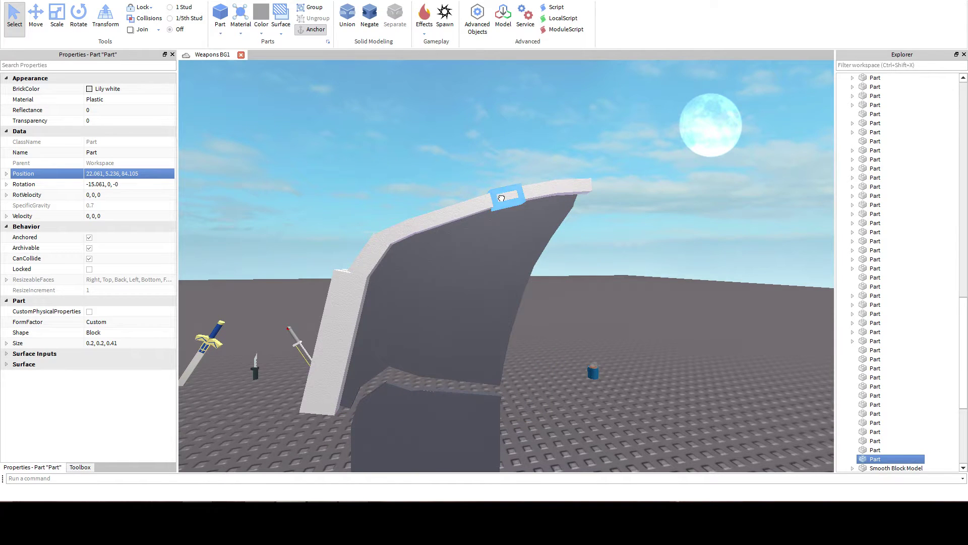
Copy the original 0.41-stud piece's position, 22.061, 12.136, 84.105, onto its duplicate at the blade's base.
left_click(501, 199)
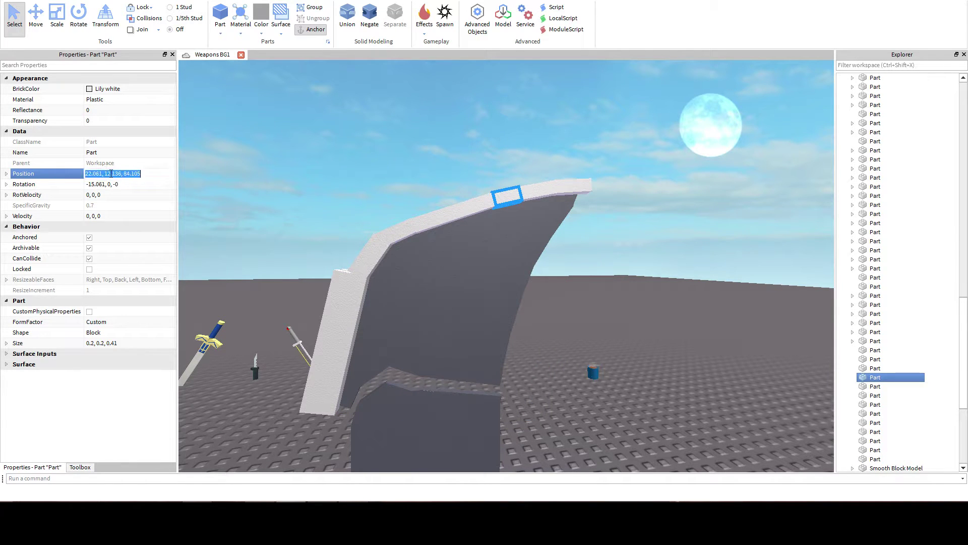
key("q")
right_click_drag(447, 238, 447, 237)
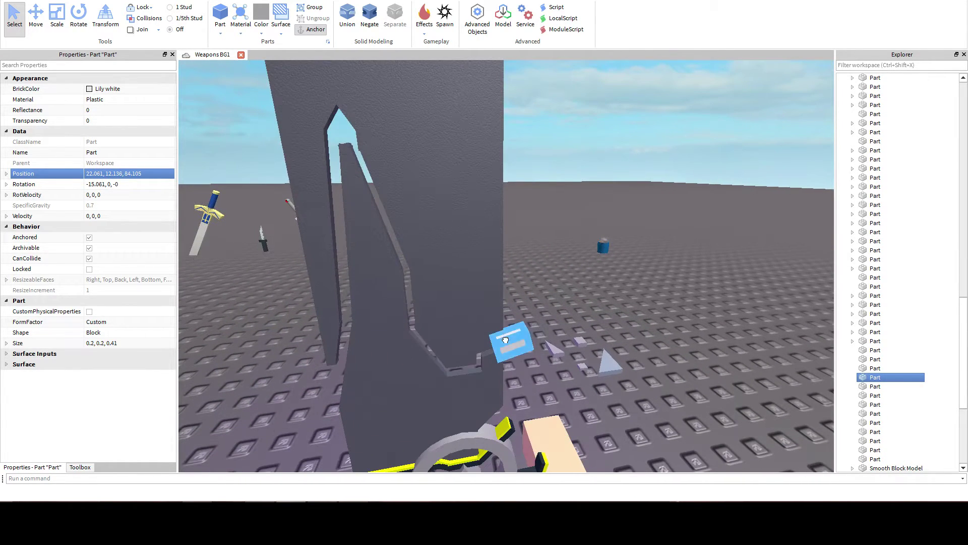
left_click(505, 340)
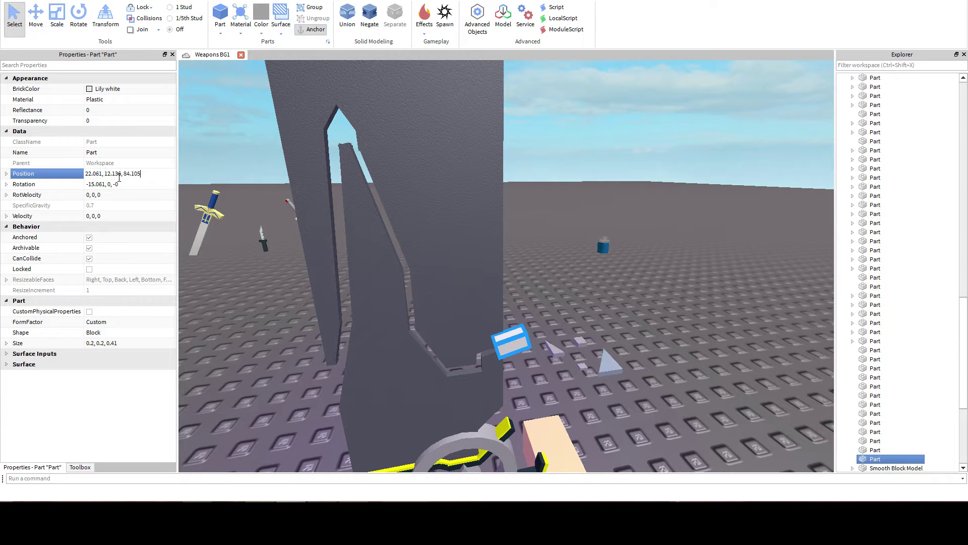
key("Return")
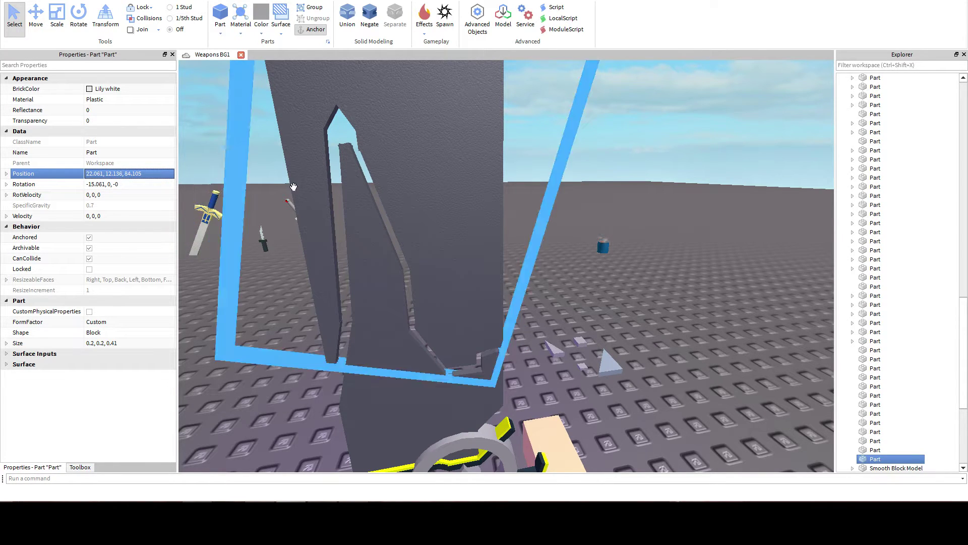
Set one of the overlapping 0.41-stud pieces to position 22.359, 12.136, 84.105, checking the small block's X position as reference.
key("w")
right_click_drag(293, 186, 293, 187)
left_click(514, 219)
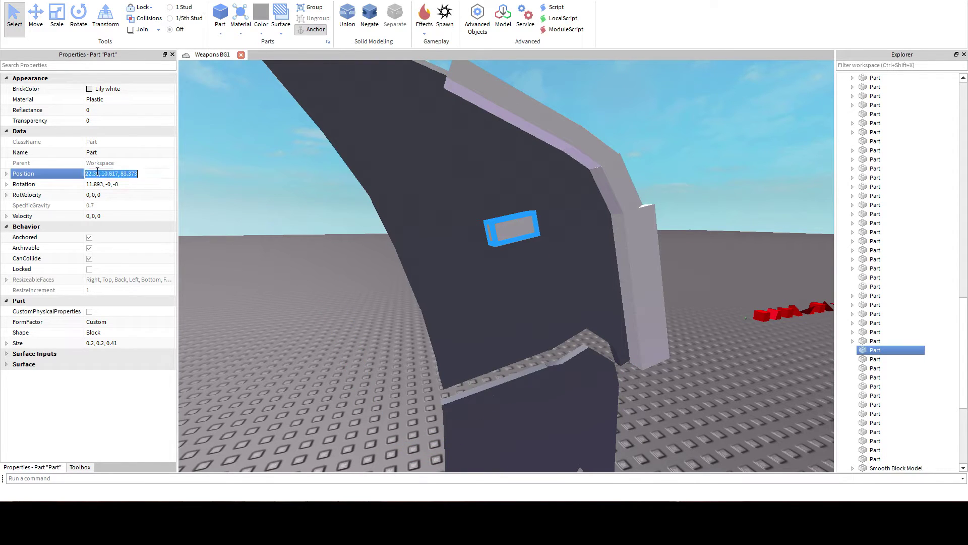
right_click_drag(376, 164, 376, 164)
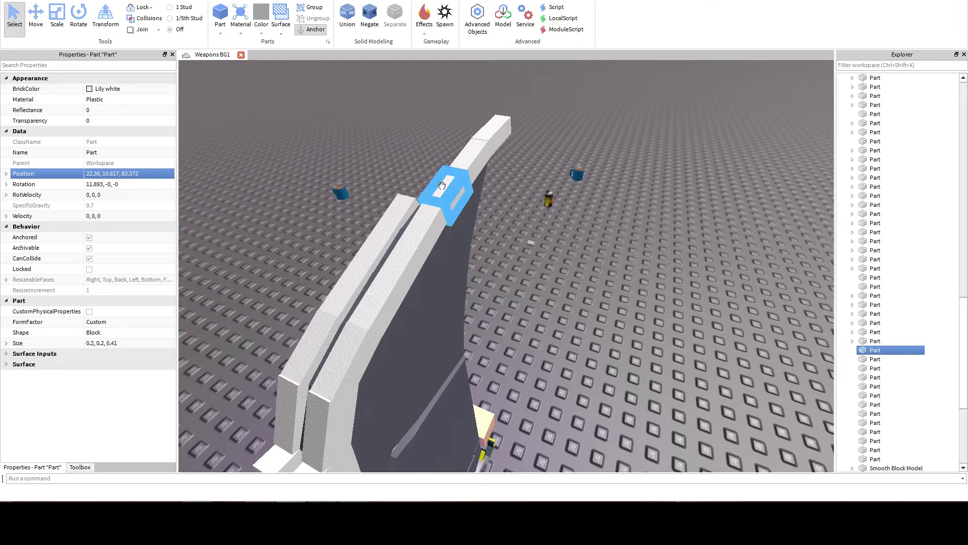
left_click(447, 194)
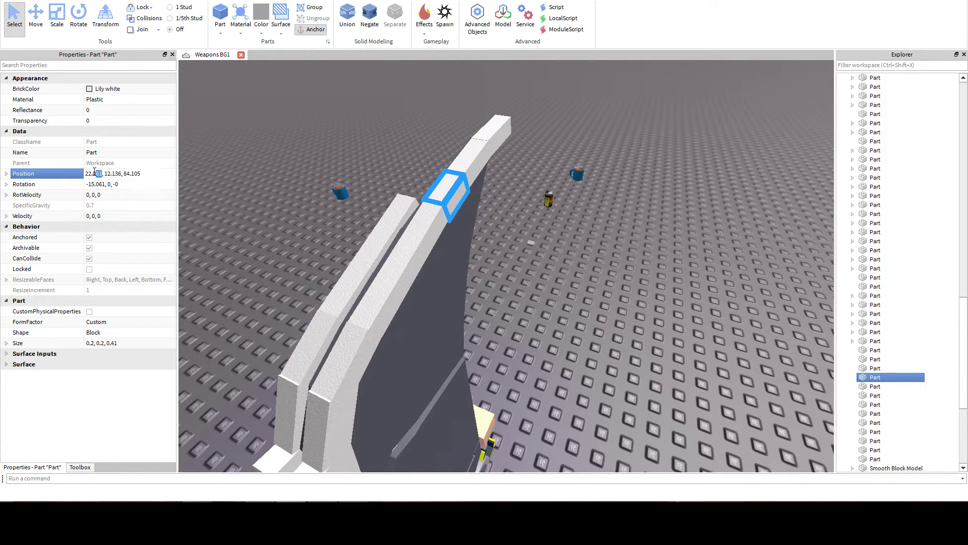
key("BackSpace")
type("59")
key("Return")
Duplicate the 0.64-stud edge piece just before the piece at the blade's tip.
right_click_drag(326, 167, 325, 167)
key("w")
key("d")
key("q")
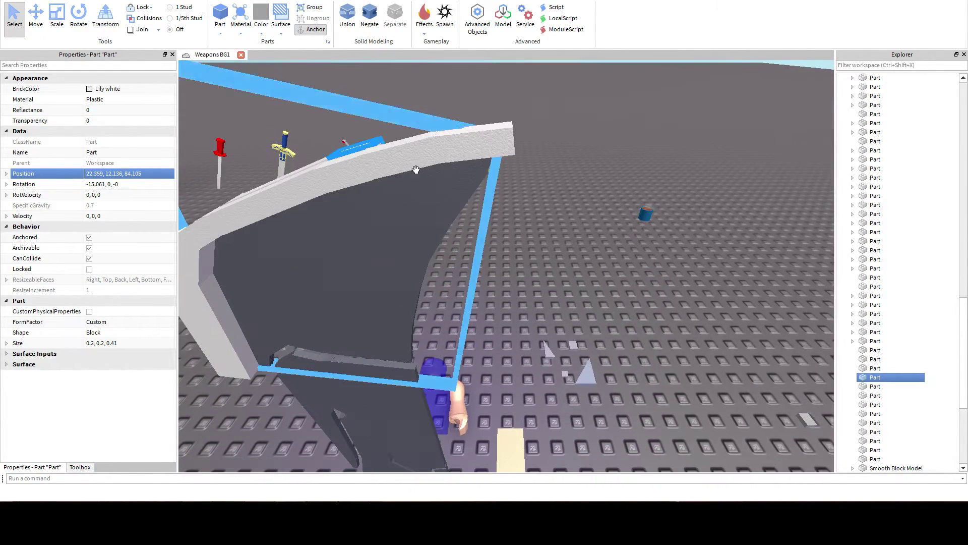
left_click(405, 154)
key("ctrl+v")
key("f")
right_click_drag(437, 226, 438, 226)
key("w")
key("s")
key("w")
key("d")
Copy the original 0.64-stud piece's position, 22.061, 12.262, 84.597, onto its duplicate near the handle.
left_click(444, 255)
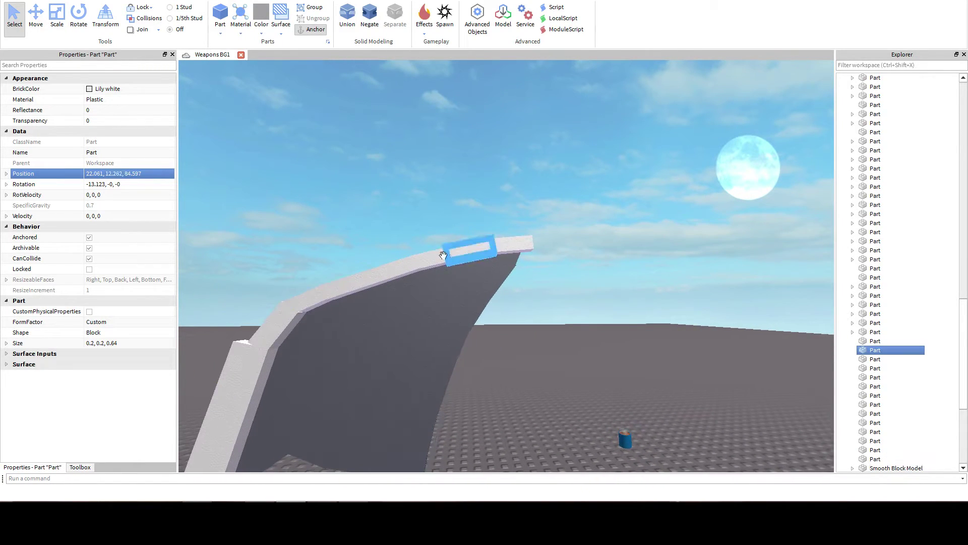
left_click(119, 173)
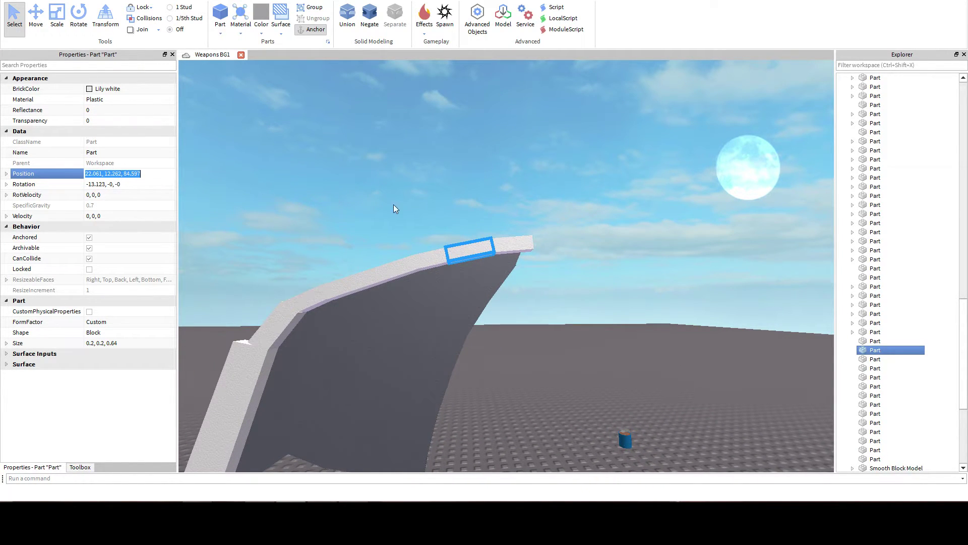
key("w")
right_click_drag(489, 233, 489, 233)
key("s")
key("e")
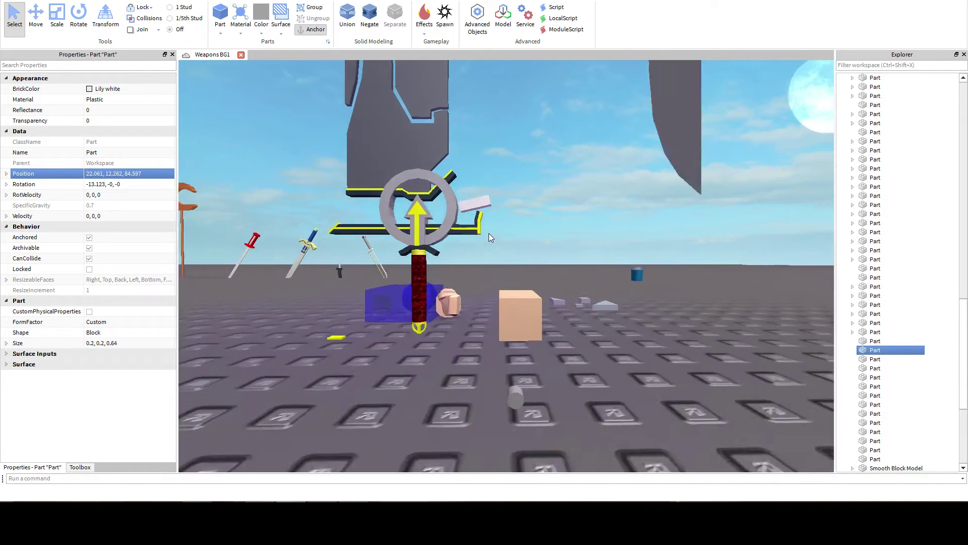
key("w")
key("e")
key("a")
key("q")
key("d")
left_click(473, 316)
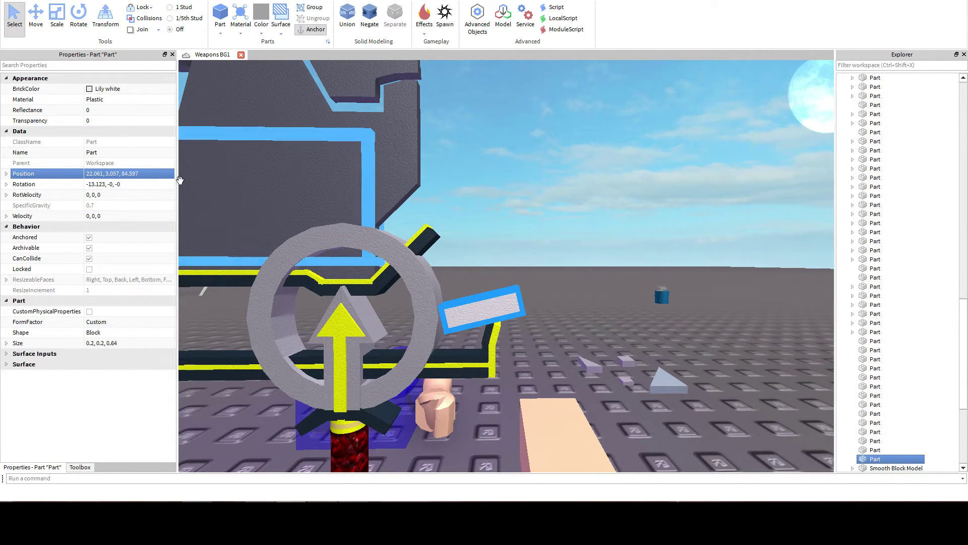
key("ctrl+z")
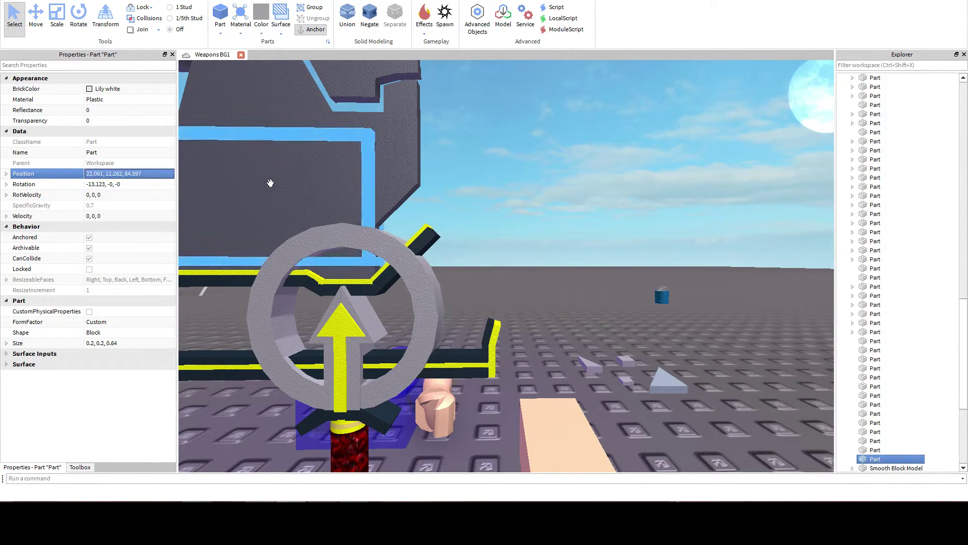
Set the 0.64-stud duplicate's position to 22.359, 12.262, 84.597, using the small block on the blade's face as X reference.
right_click_drag(535, 234, 534, 234)
left_click(577, 316)
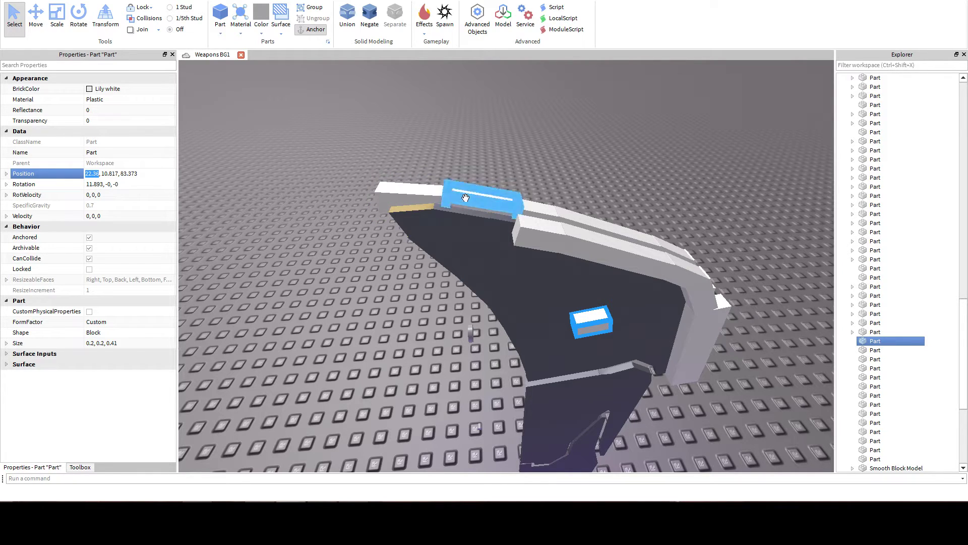
left_click(482, 199)
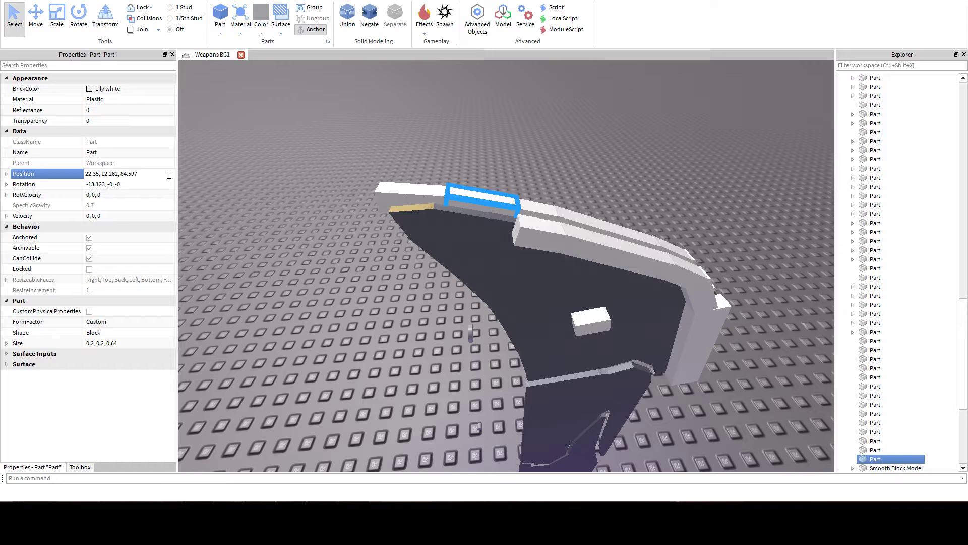
key("Return")
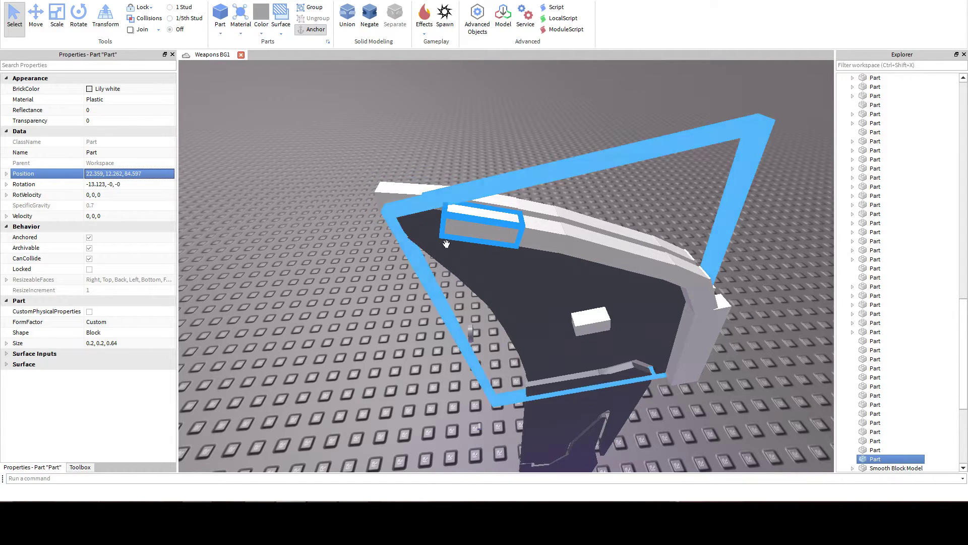
Duplicate the edge piece at the blade's tip and copy the original's position, 22.061, 12.361, 85.17, onto the duplicate.
left_click(409, 193)
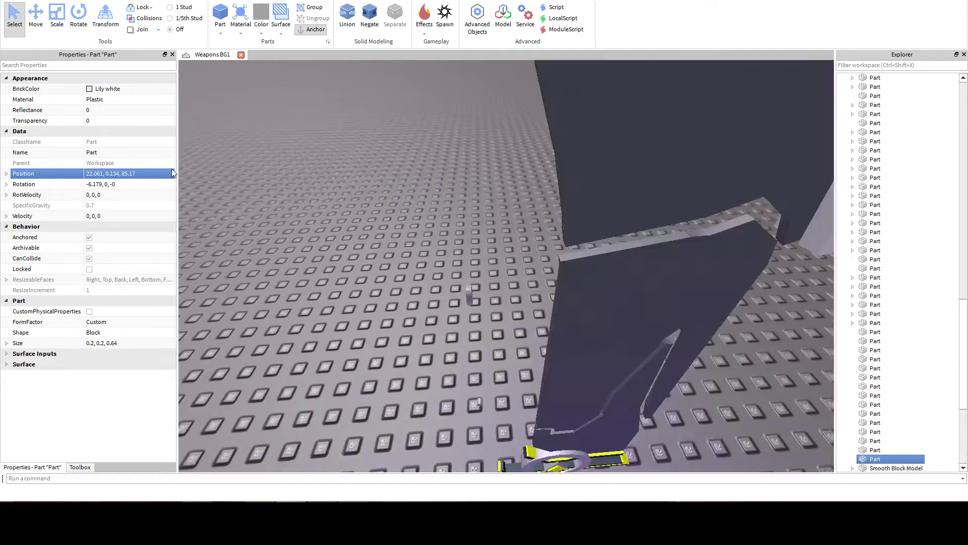
key("s")
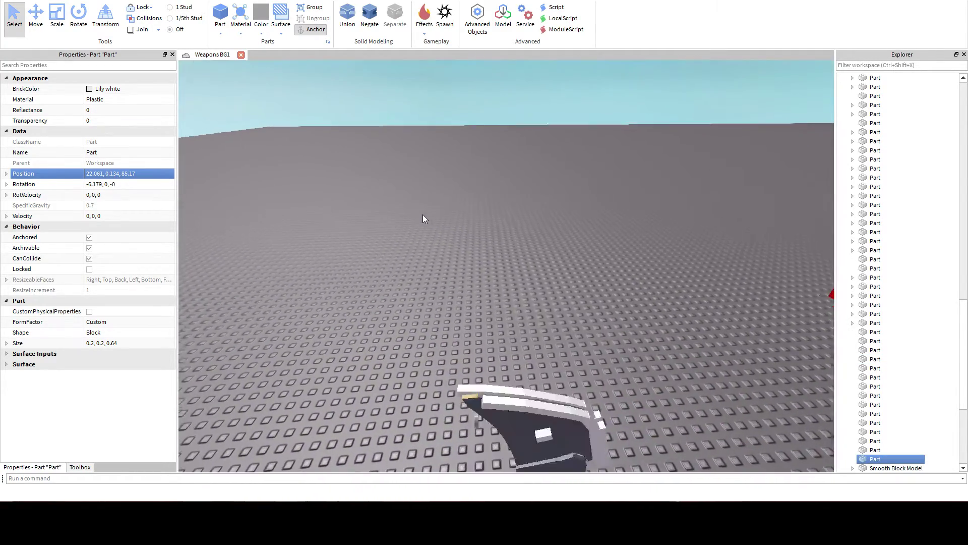
key("q")
key("e")
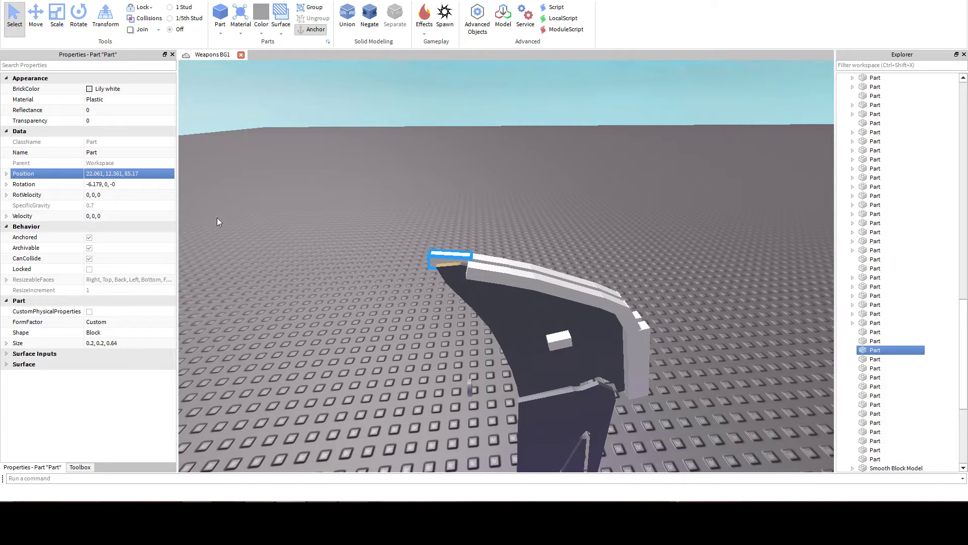
right_click_drag(459, 376, 459, 377)
key("w")
left_click(484, 392)
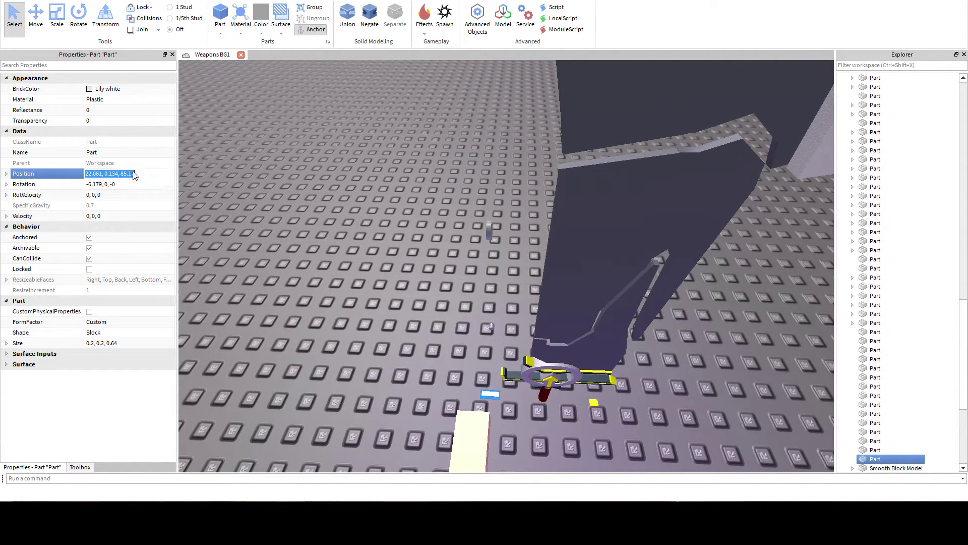
right_click_drag(407, 252, 407, 253)
key("e")
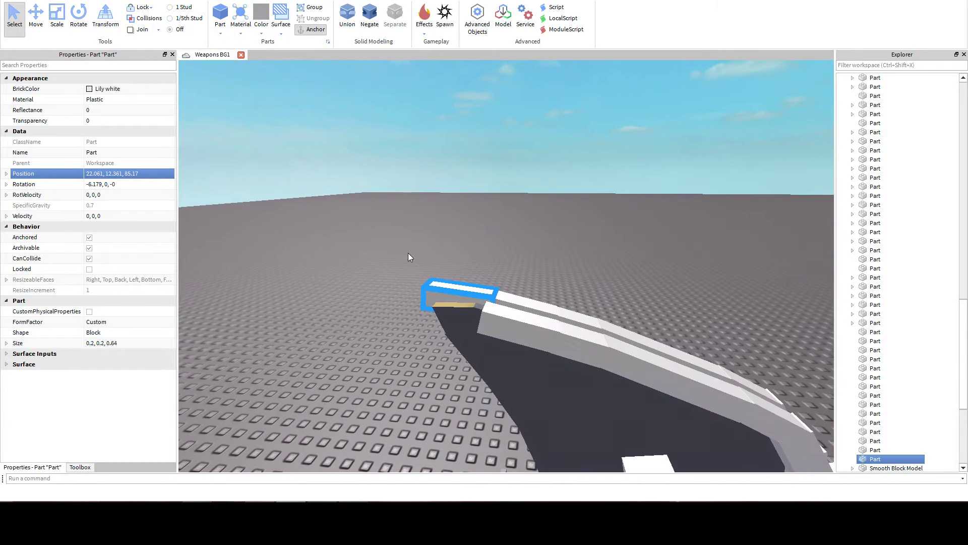
Set the blade-tip duplicate's position to 22.359, 12.361, 85.17, using the small block on the blade's face as X reference.
left_click(651, 461)
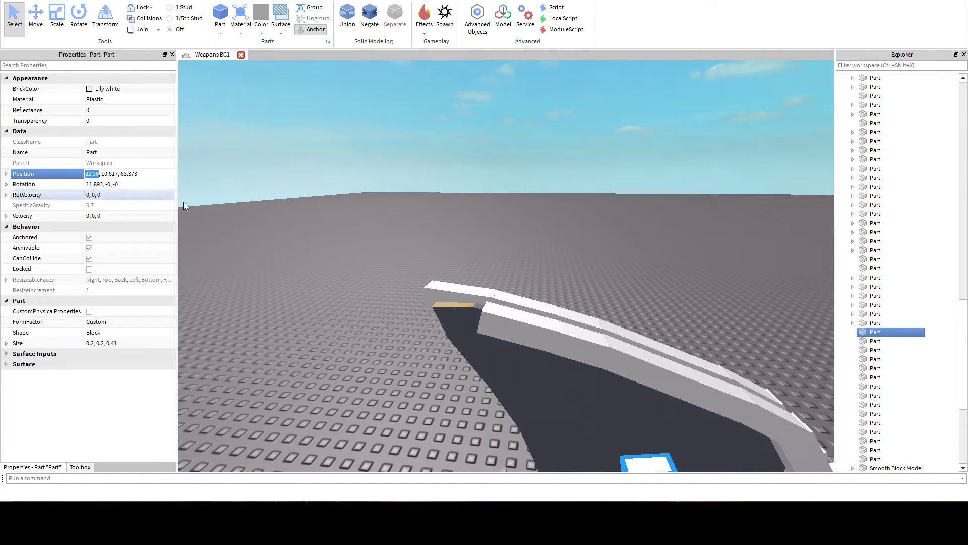
left_click(446, 287)
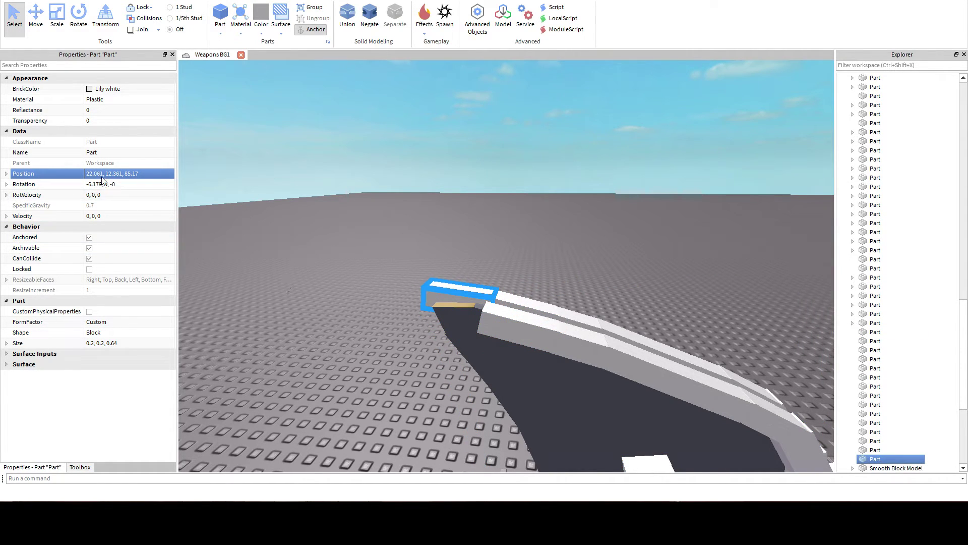
type("2.36")
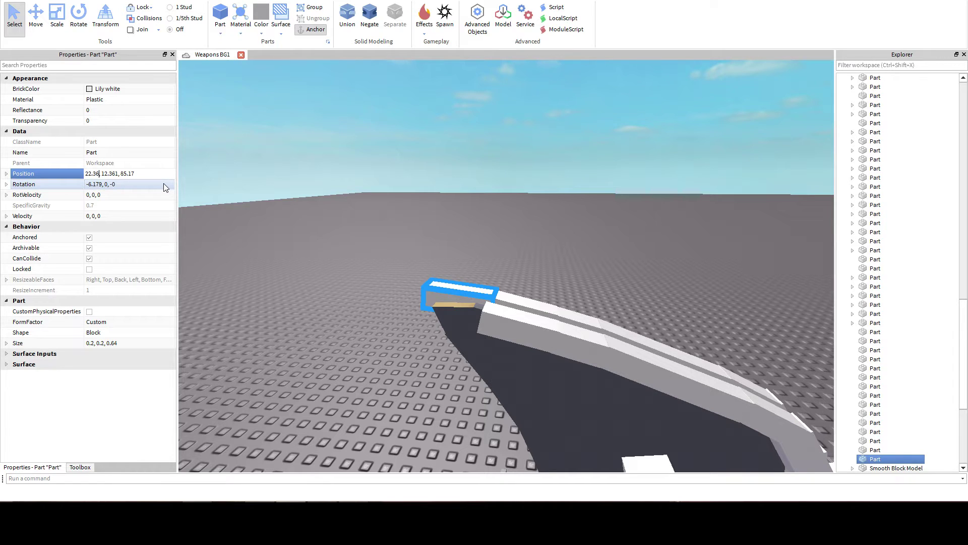
key("BackSpace")
type("59")
key("Return")
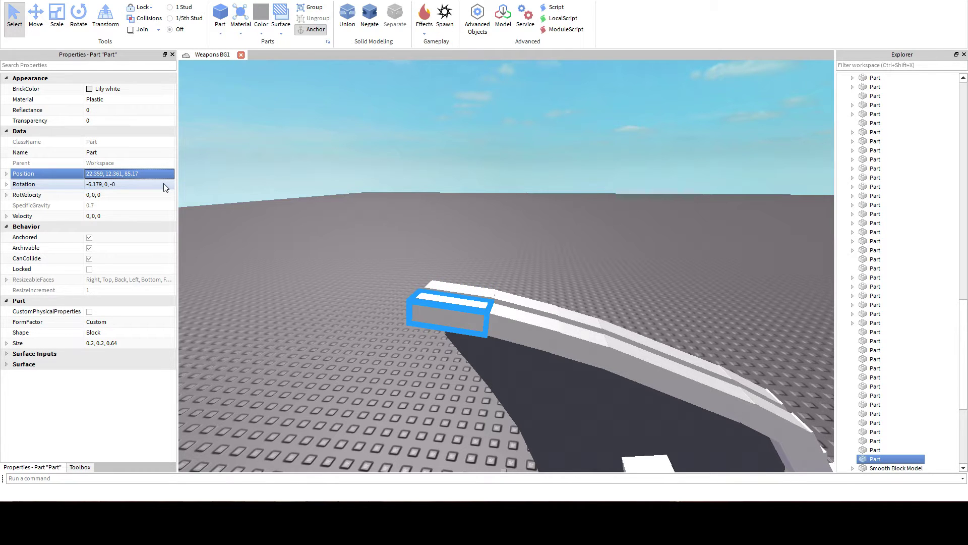
Negate the edge pieces along the blade's back on both faces, leaving out the small block, and union them with the blade.
left_click(604, 158)
right_click_drag(604, 158, 605, 158)
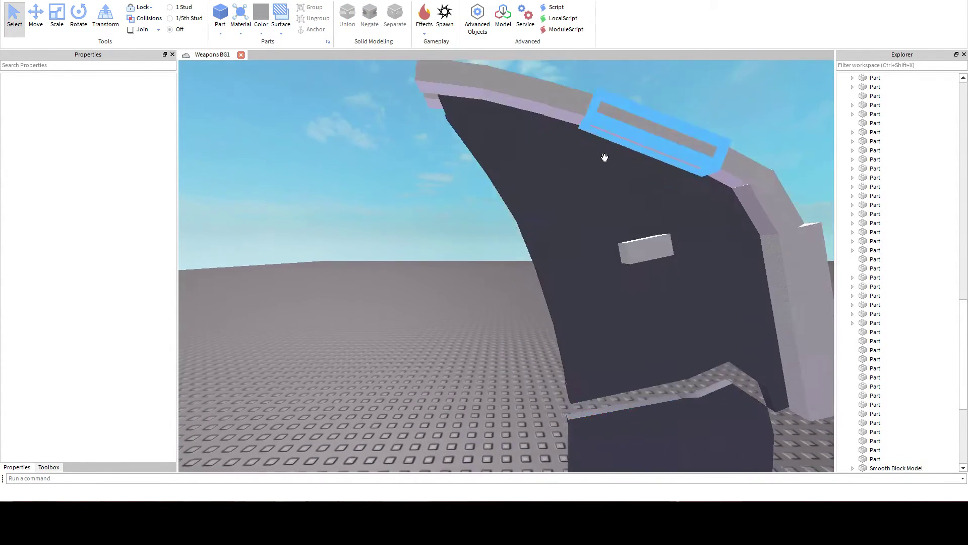
scroll(604, 158, "down", 5)
left_click(500, 202)
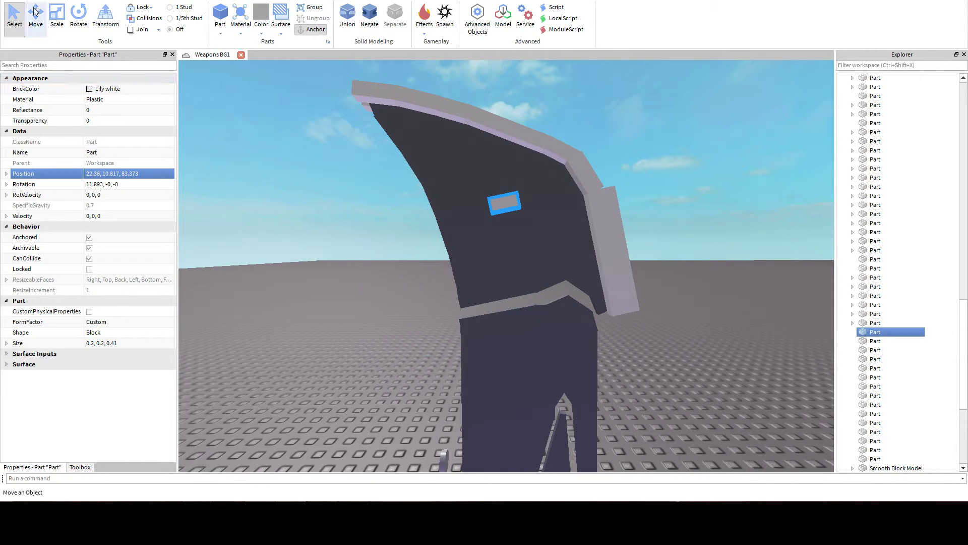
left_click_drag(319, 78, 673, 319)
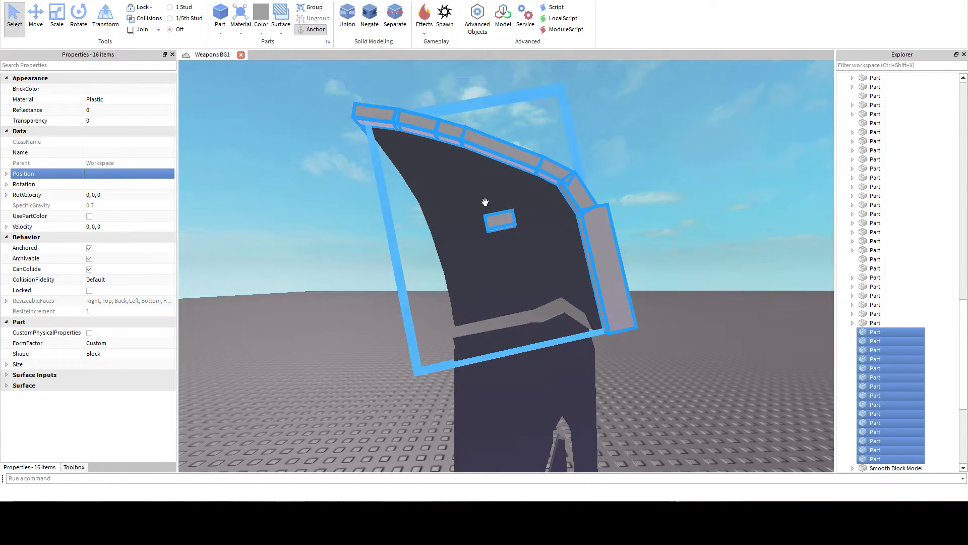
left_click(500, 220, "ctrl")
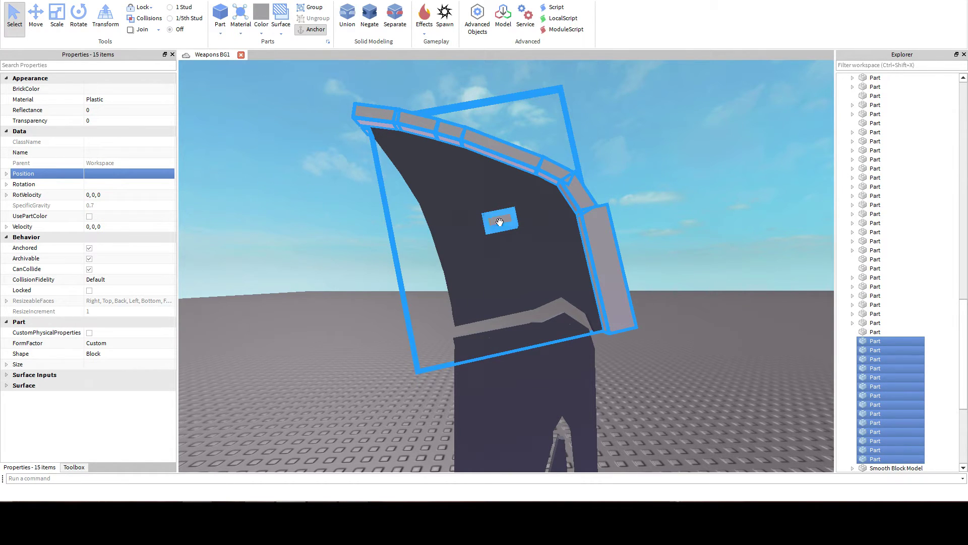
left_click(369, 15)
left_click(447, 177, "ctrl")
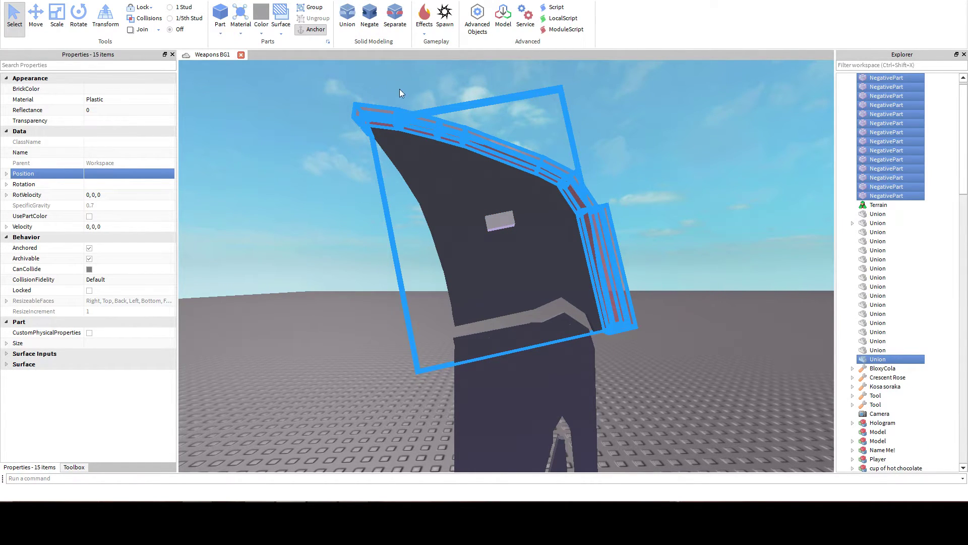
left_click(345, 20)
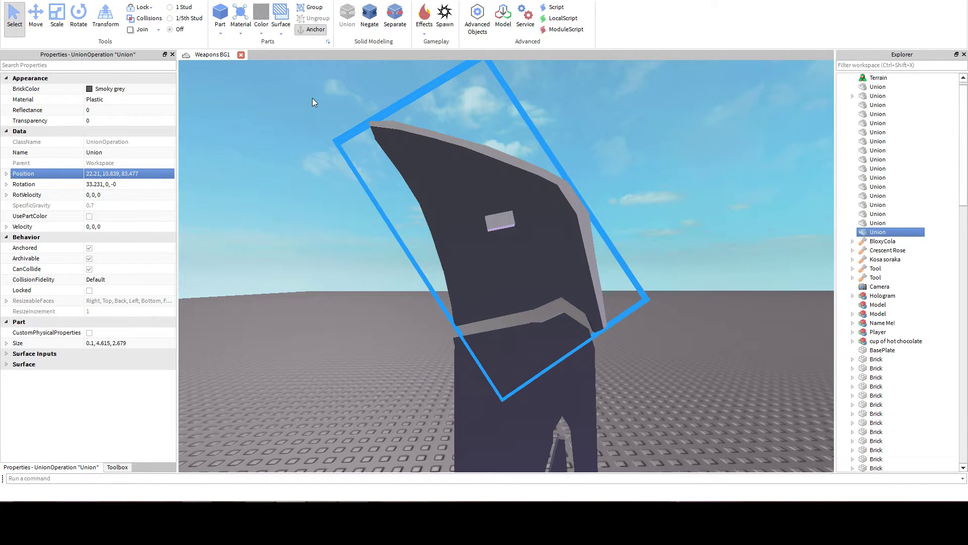
left_click(313, 98)
right_click_drag(428, 128, 427, 128)
scroll(428, 129, "up", 2)
scroll(428, 130, "up", 1)
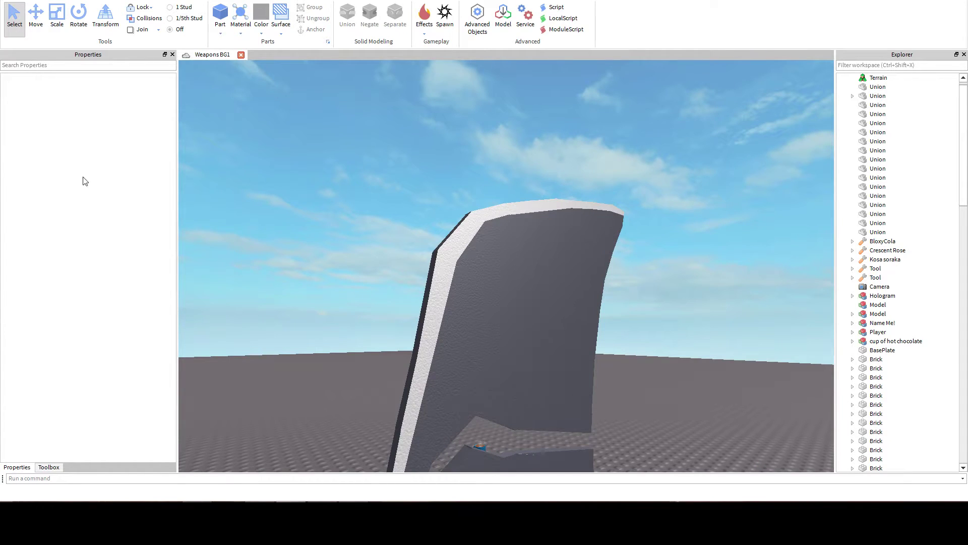
left_click(353, 510)
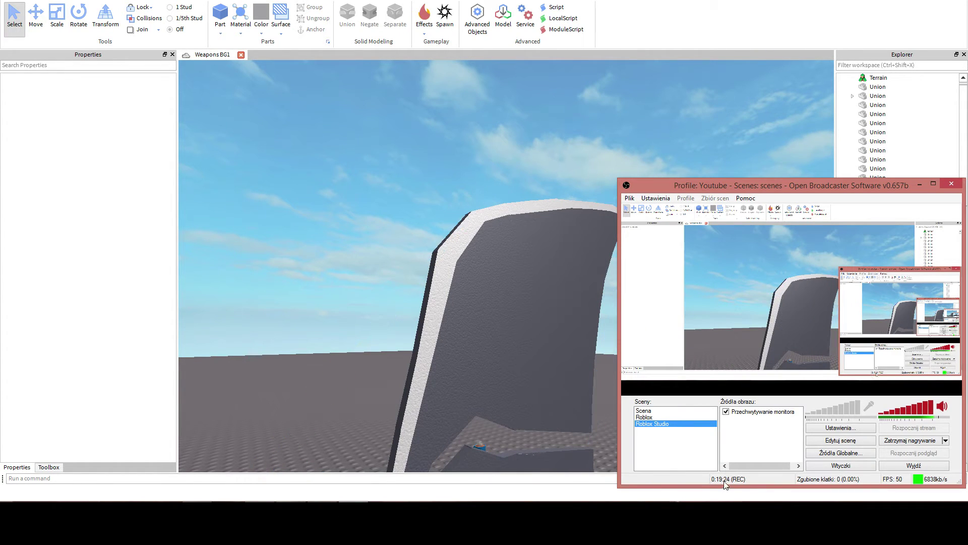
left_click(398, 162)
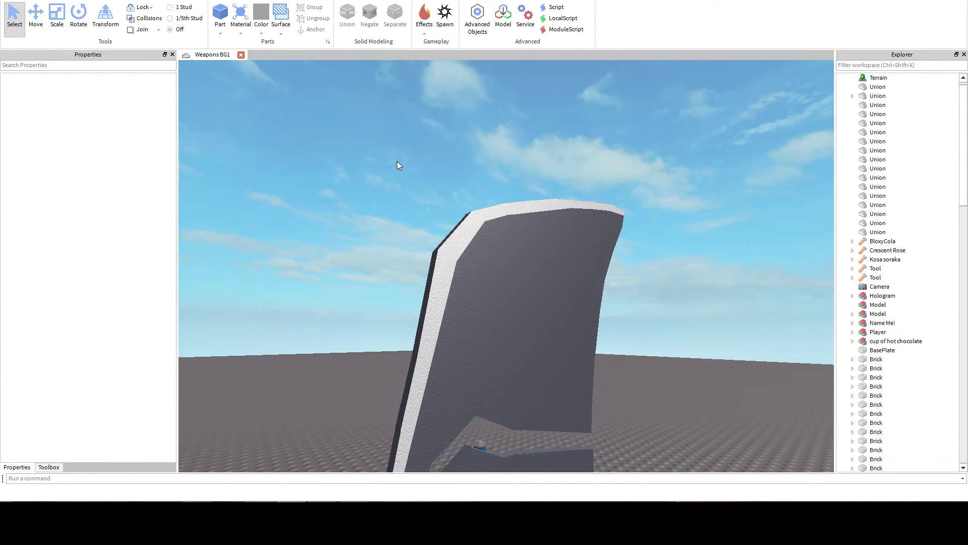
Duplicate the small block on the blade's face and move the copy onto the blade's tip, at about 22.36, 12.466, 85.183.
right_click_drag(397, 162, 398, 161)
left_click(493, 318)
right_click_drag(461, 242, 454, 234)
key("ctrl+v")
key("f")
right_click_drag(360, 150, 360, 150)
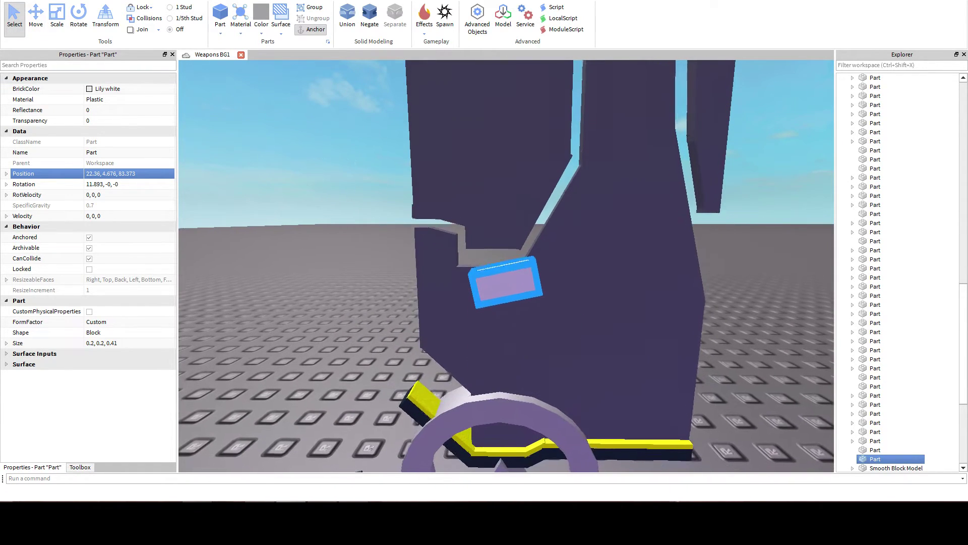
left_click(35, 17)
left_click_drag(498, 141, 509, 83)
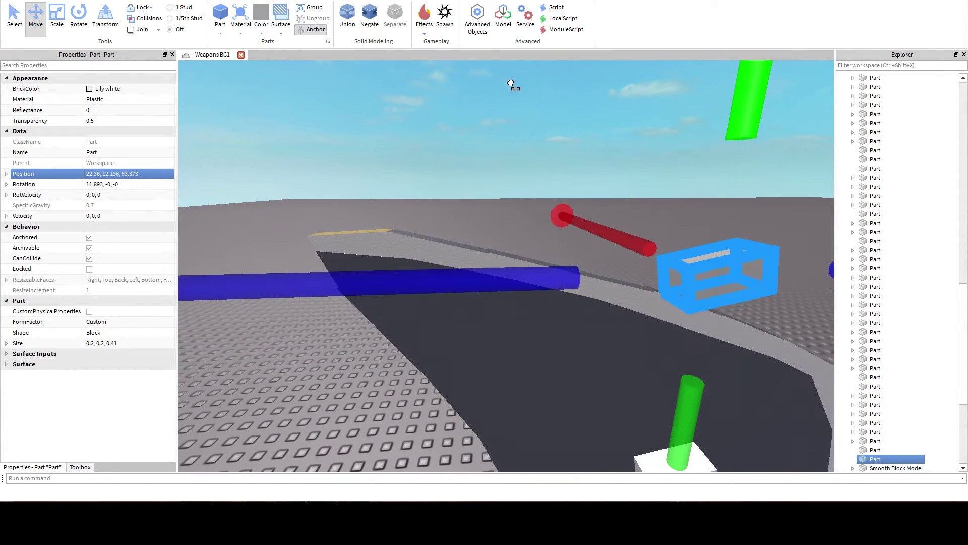
mouse_move(419, 277)
left_mouse_down()
mouse_move(414, 288)
mouse_move(428, 277)
left_mouse_up()
right_click_drag(428, 277, 429, 278)
left_click_drag(499, 167, 500, 130)
right_click_drag(500, 132, 502, 132)
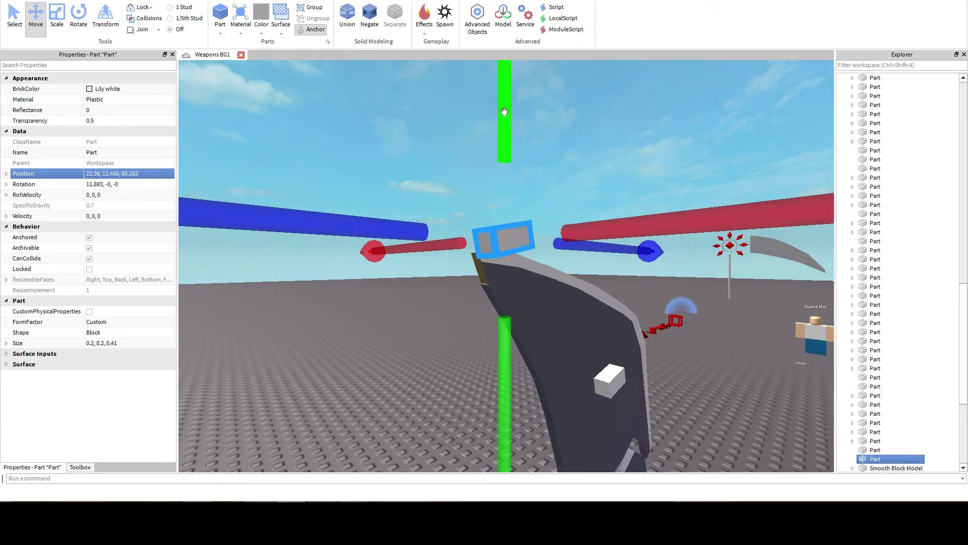
left_click(212, 501)
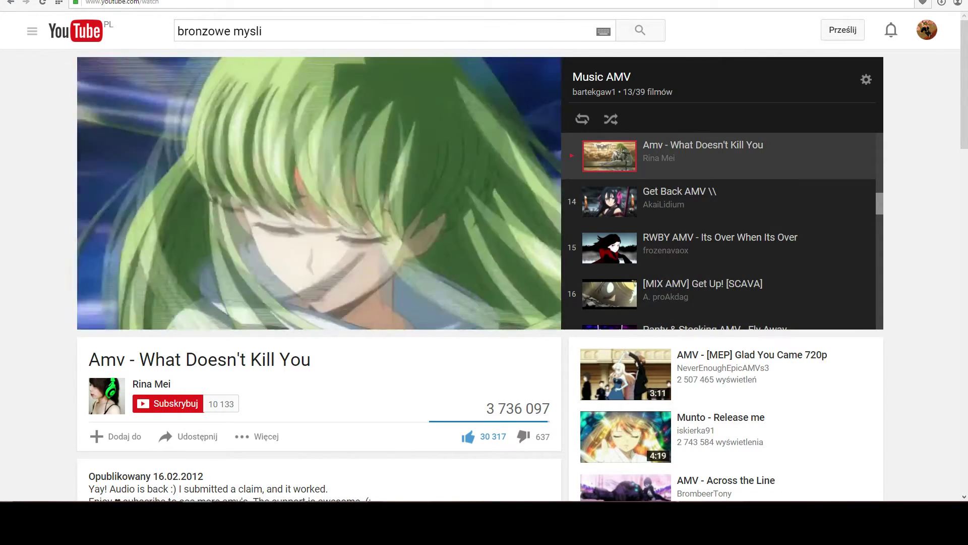
left_click(291, 500)
Rotate the block at the blade's tip about its X axis to about -6.618 degrees.
right_click_drag(489, 175, 475, 165)
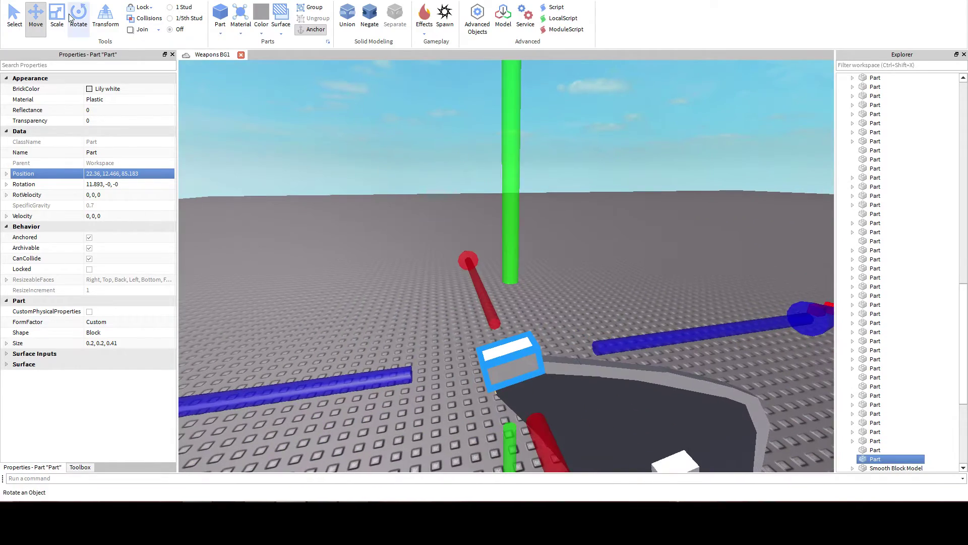
left_click(78, 18)
right_click_drag(506, 217, 474, 201)
left_click_drag(660, 295, 654, 378)
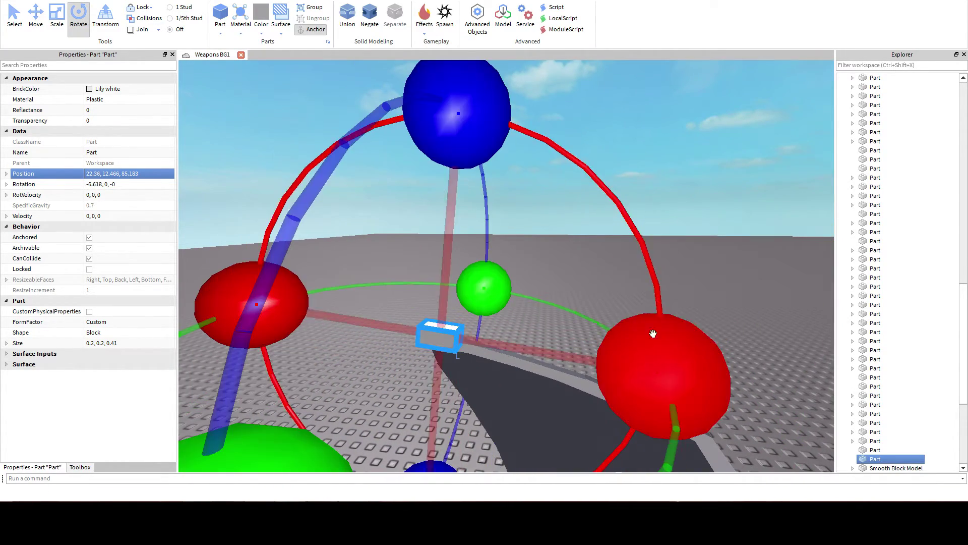
Try to tilt the tip block sideways about its Z axis and undo the rotation.
right_click_drag(623, 258, 595, 222)
scroll(561, 278, "down", 1)
right_click_drag(561, 279, 383, 127)
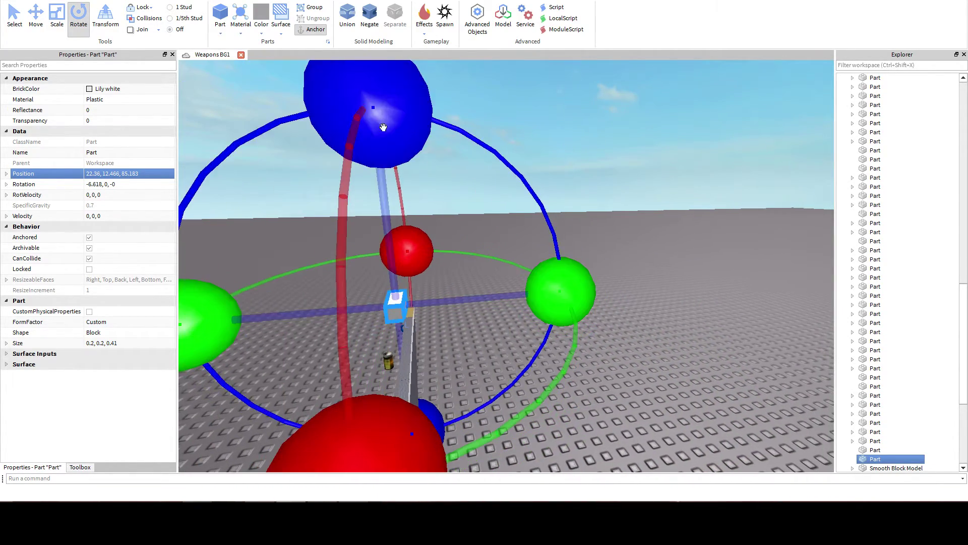
left_click_drag(368, 102, 501, 184)
right_click_drag(501, 184, 500, 184)
key("ctrl+z")
Rotate the block at the blade's tip about its X axis to about 2.697 degrees.
scroll(501, 183, "up", 1)
mouse_move(688, 267)
left_mouse_down()
mouse_move(683, 285)
mouse_move(682, 277)
left_mouse_up()
right_click_drag(681, 277, 682, 277)
mouse_move(682, 279)
left_mouse_down()
mouse_move(683, 217)
mouse_move(688, 277)
left_mouse_up()
scroll(674, 273, "up", 5)
scroll(674, 272, "down", 5)
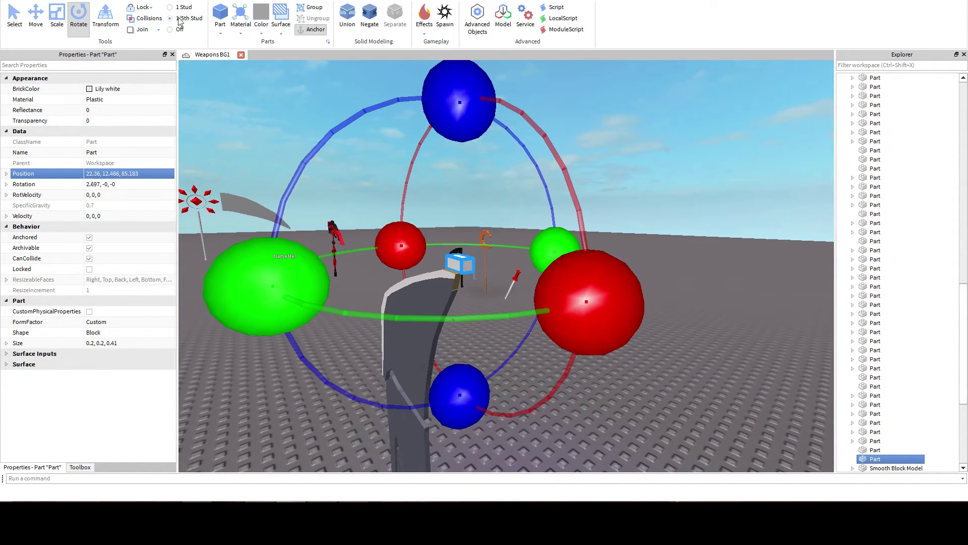
Tilt the tip block 30 degrees about Z, duplicate it, and tilt the duplicate to -30 degrees.
right_click_drag(572, 221, 570, 220)
scroll(571, 220, "up", 1)
left_click_drag(495, 101, 414, 145)
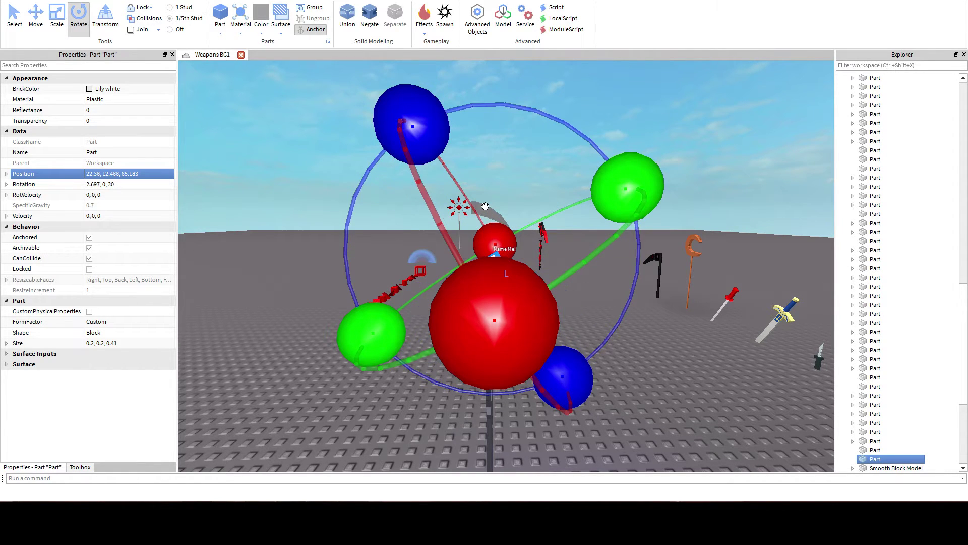
key("ctrl+d")
left_click_drag(424, 107, 575, 106)
Move the -30 degree duplicate to the opposite face of the blade's tip, at about 22.16, 12.457, 85.183.
left_click(34, 20)
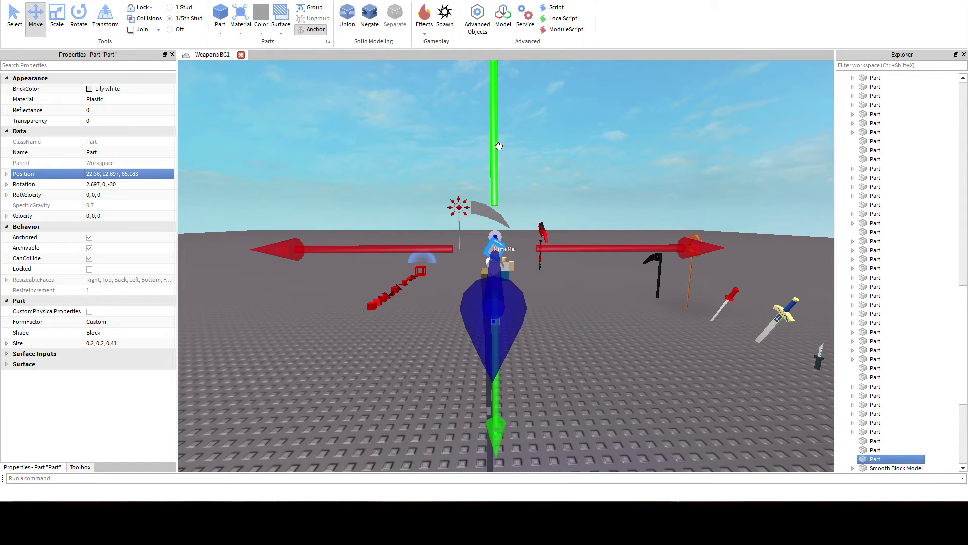
left_click_drag(498, 147, 495, 169)
scroll(503, 184, "up", 5)
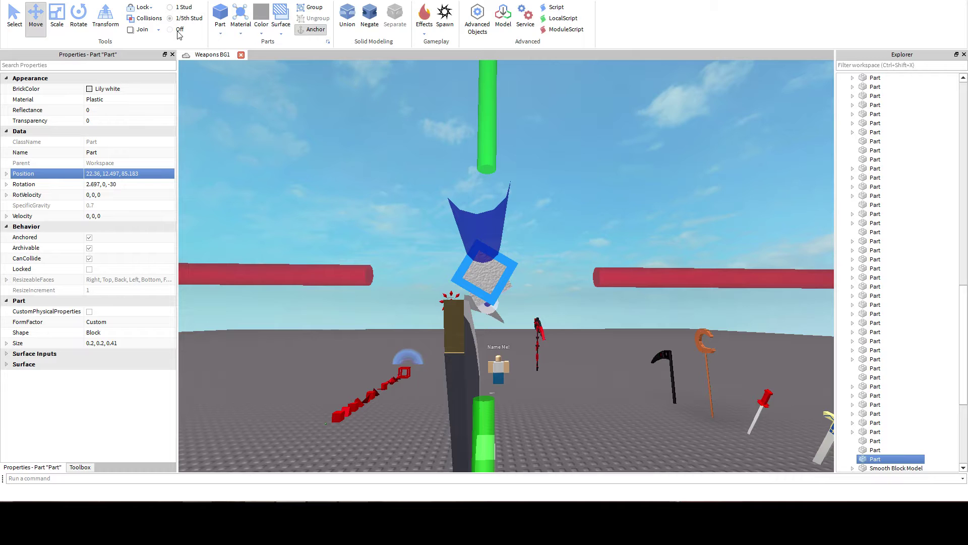
left_click_drag(651, 282, 617, 279)
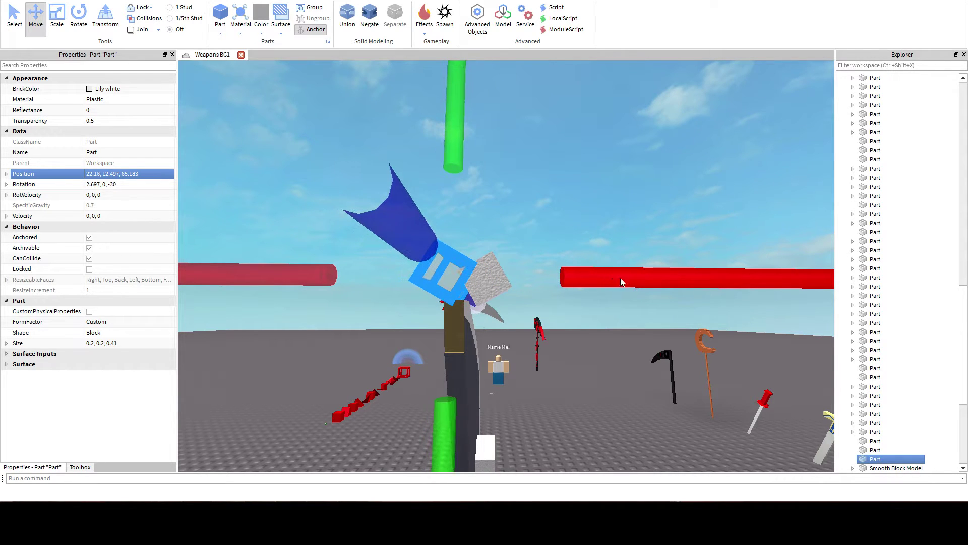
left_click_drag(455, 150, 452, 160)
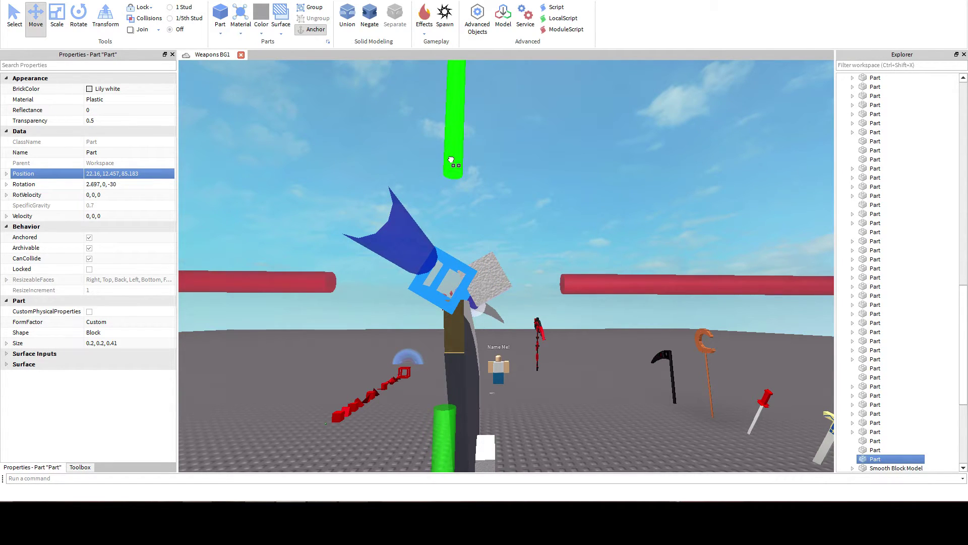
left_click(605, 190)
right_click_drag(604, 190, 603, 190)
Negate the two tilted blocks at the blade's tip.
left_click(452, 279)
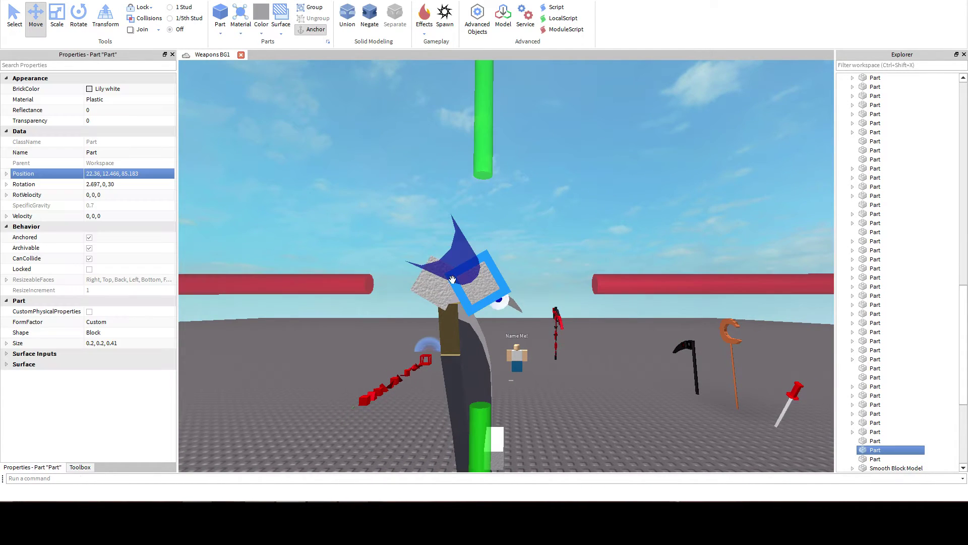
right_click_drag(425, 303, 456, 267)
left_click(18, 22)
left_click(446, 265)
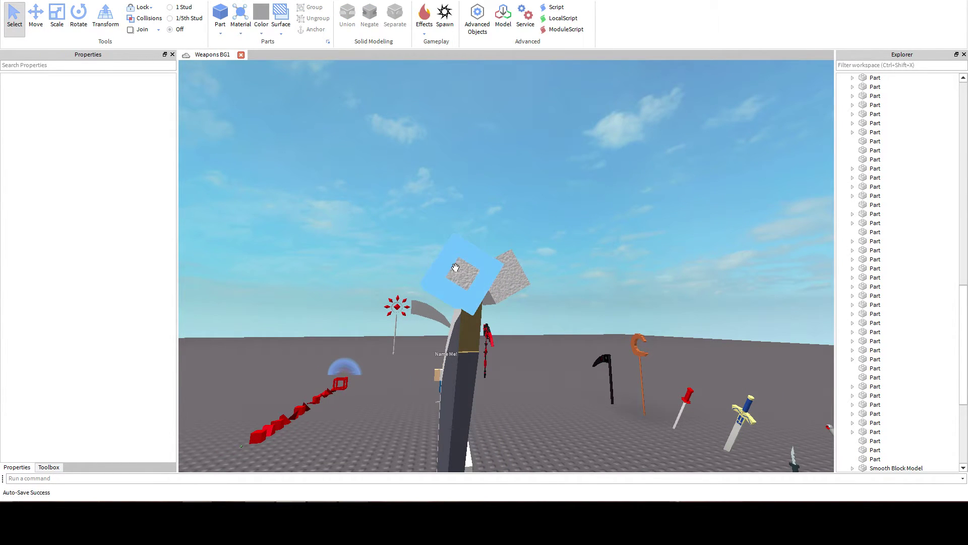
left_click(443, 274)
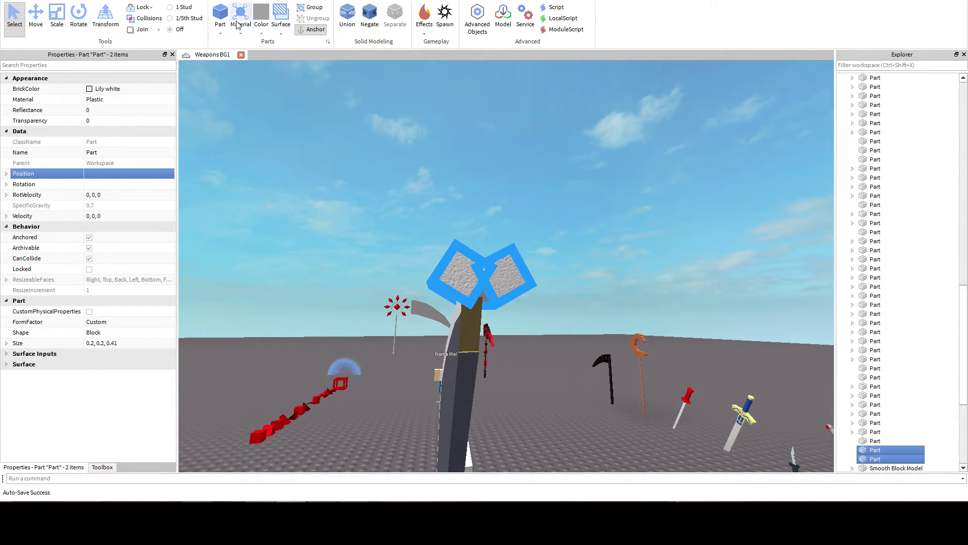
left_click(371, 18)
Nudge the two negated blocks sideways and lengthwise so they line up over the blade's tip.
left_click(36, 23)
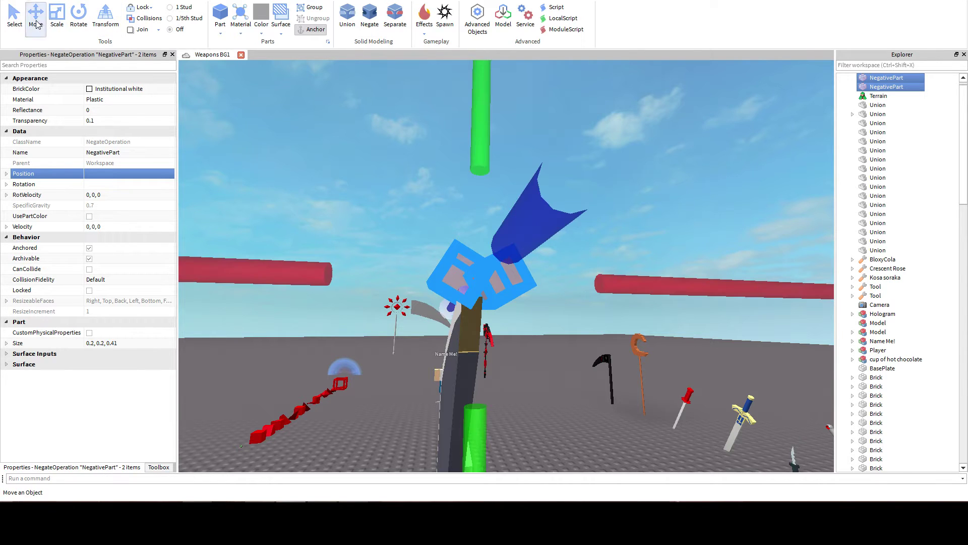
left_click_drag(664, 287, 654, 290)
right_click_drag(497, 354, 517, 349)
middle_click_drag(517, 349, 570, 416)
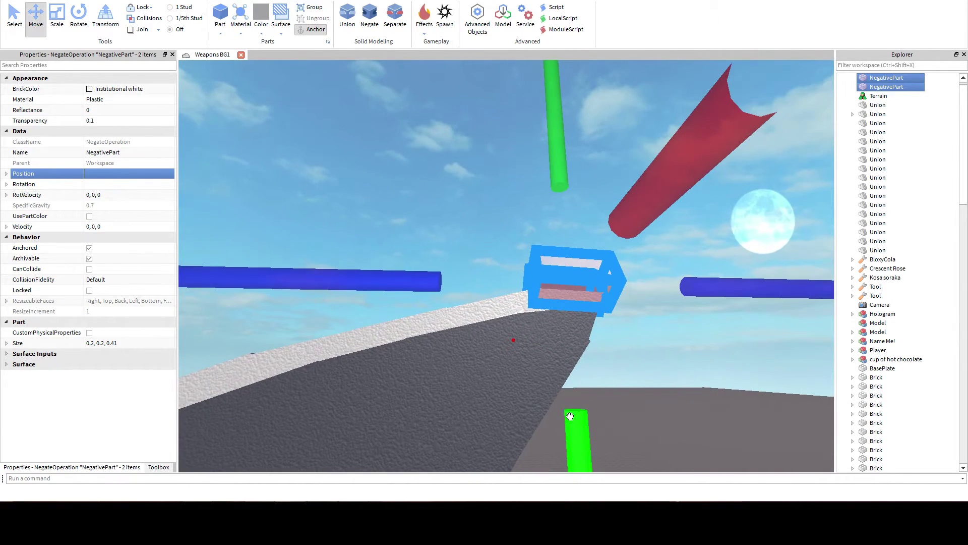
right_click_drag(646, 376, 639, 373)
mouse_move(358, 289)
left_mouse_down()
mouse_move(343, 288)
mouse_move(352, 288)
left_mouse_up()
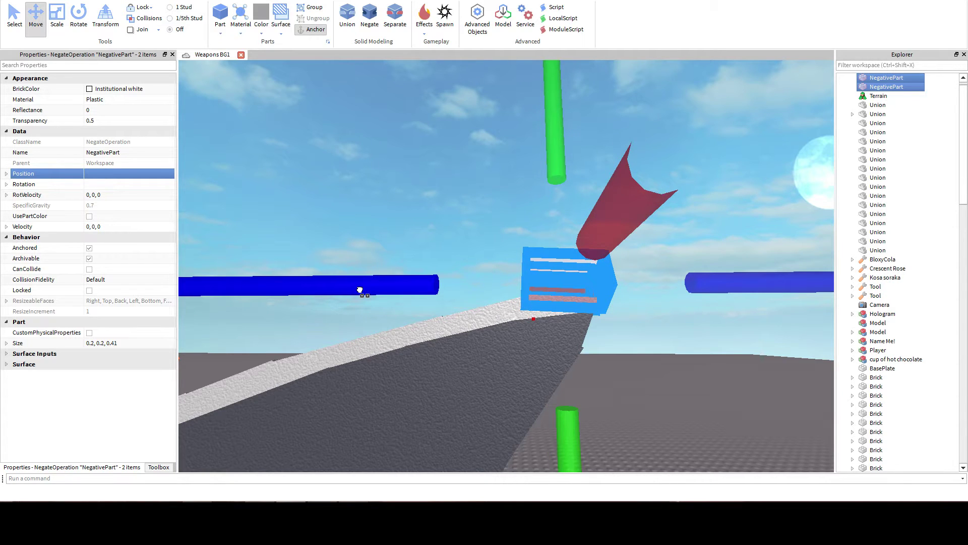
Union the two negated blocks with the blade to cut the bevel at its tip, and select the resulting union.
left_click(378, 393, "ctrl")
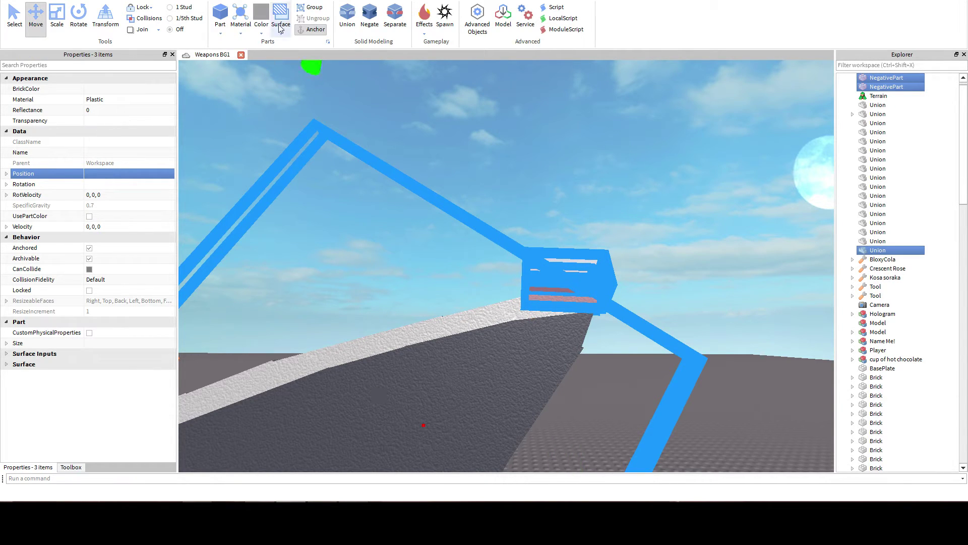
left_click(353, 11)
left_click(573, 191)
right_click_drag(573, 192, 573, 191)
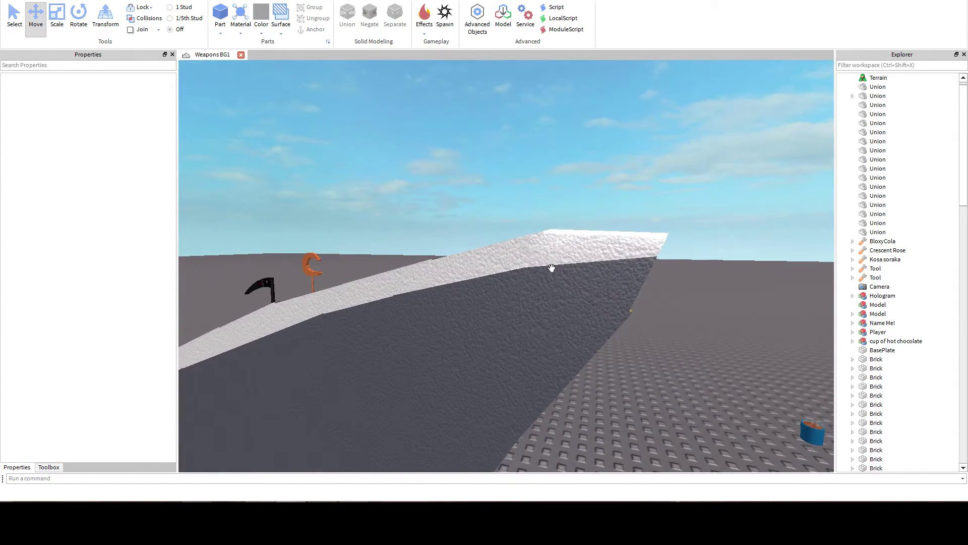
left_click(550, 266)
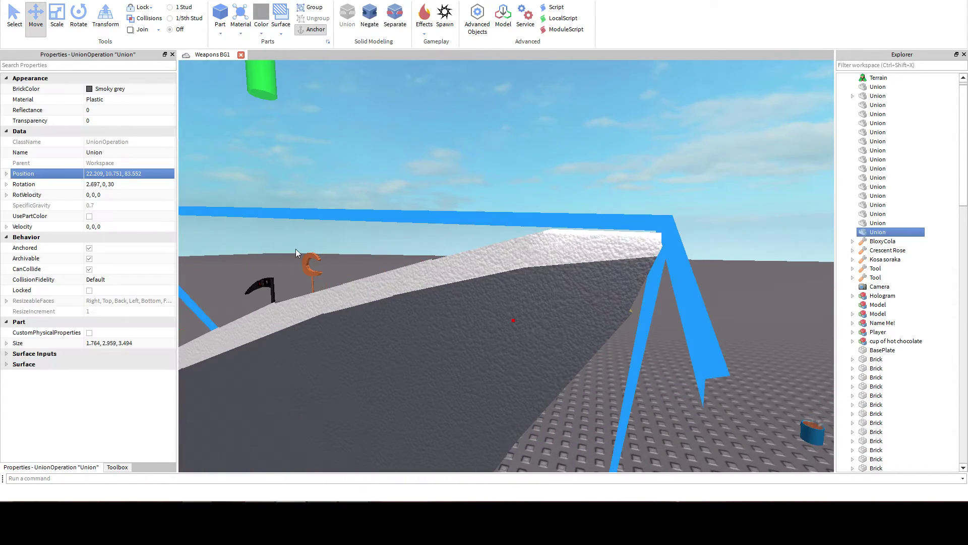
Try UsePartColor on the blade union, and turn the option off again.
left_click(91, 217)
right_click_drag(402, 207, 403, 206)
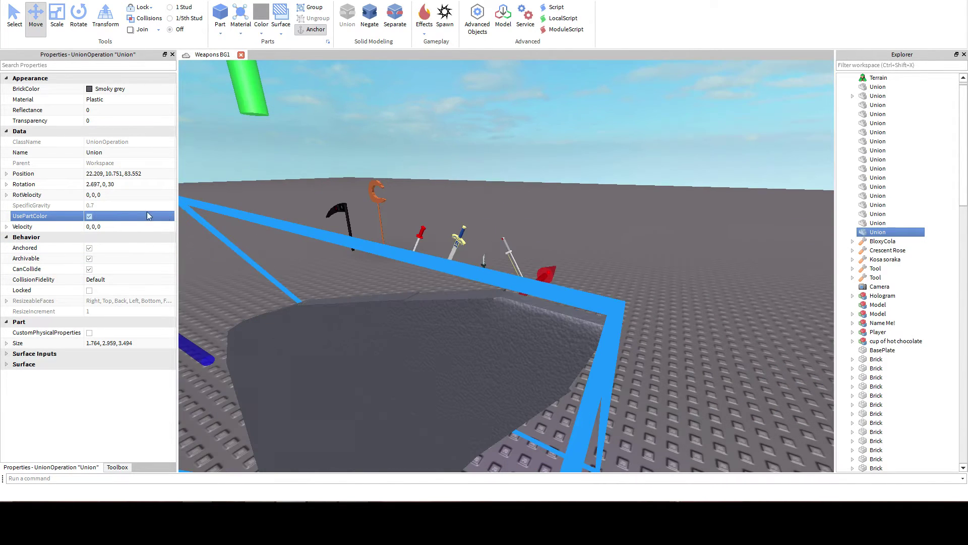
left_click(89, 217)
left_click(642, 207)
right_click_drag(642, 206, 642, 206)
Undo the tip union, the nudges and the negation to get back the two tilted blocks.
key("ctrl+z")
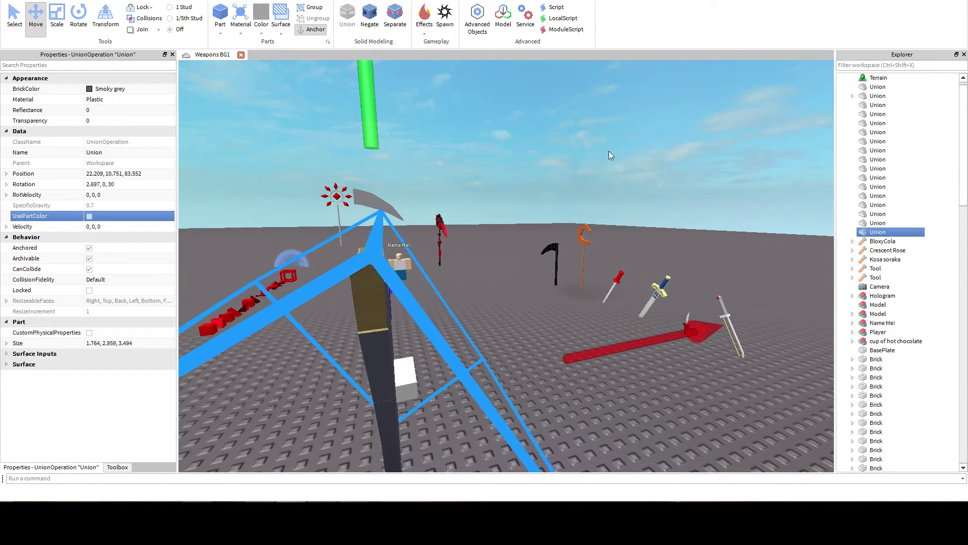
right_click_drag(615, 149, 610, 156)
key("ctrl+z")
left_click(614, 152)
left_click(398, 205)
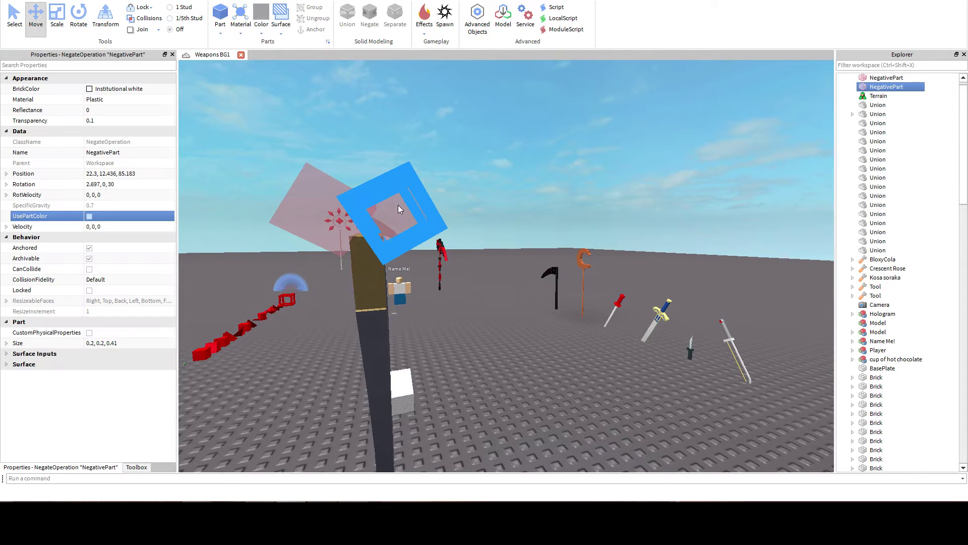
right_click_drag(304, 180, 304, 180)
left_click(308, 184, "ctrl")
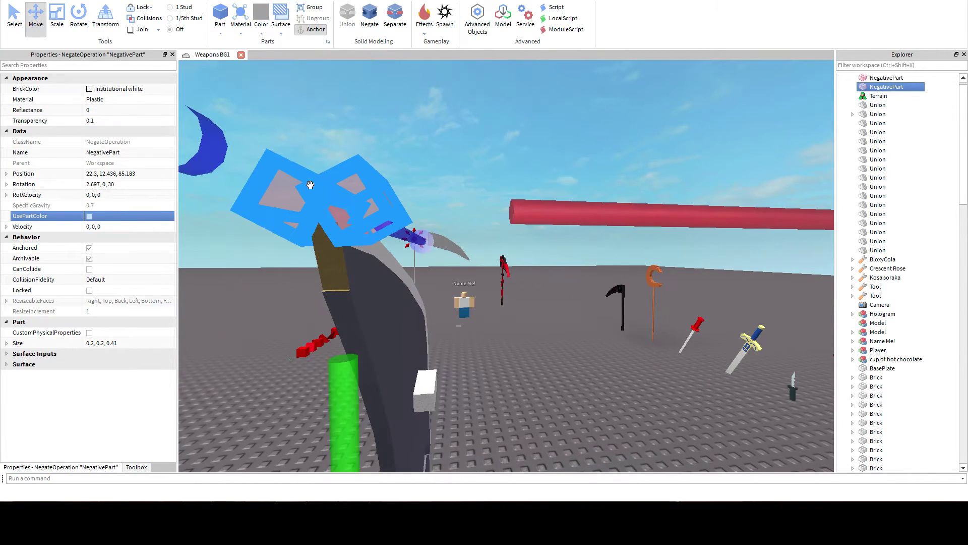
key("ctrl+z")
key("ctrl+z")
key("ctrl+z")
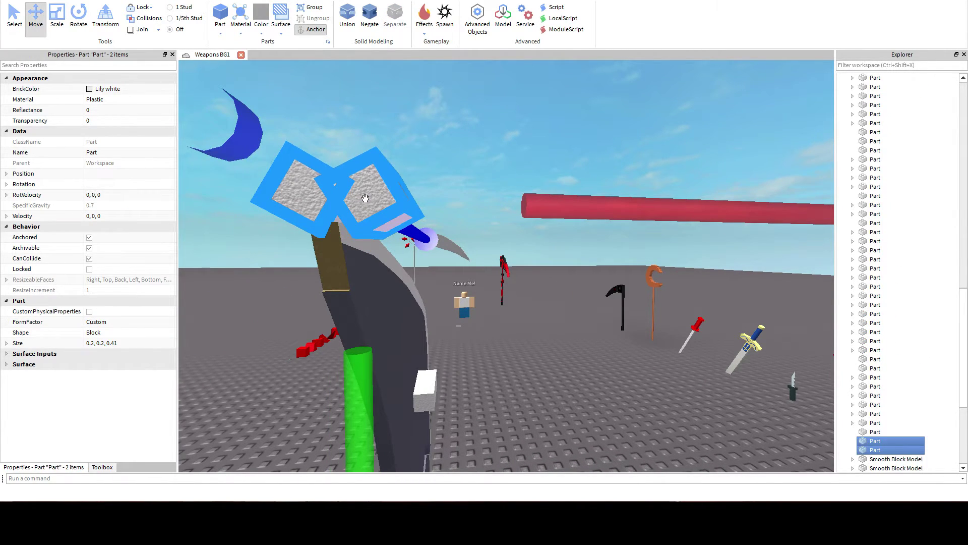
Delete one tilted block and place the other, with its tilt removed, beside the blade's tip at 22.86, 12.466, 85.183.
left_click(365, 198)
right_click_drag(372, 199, 374, 201)
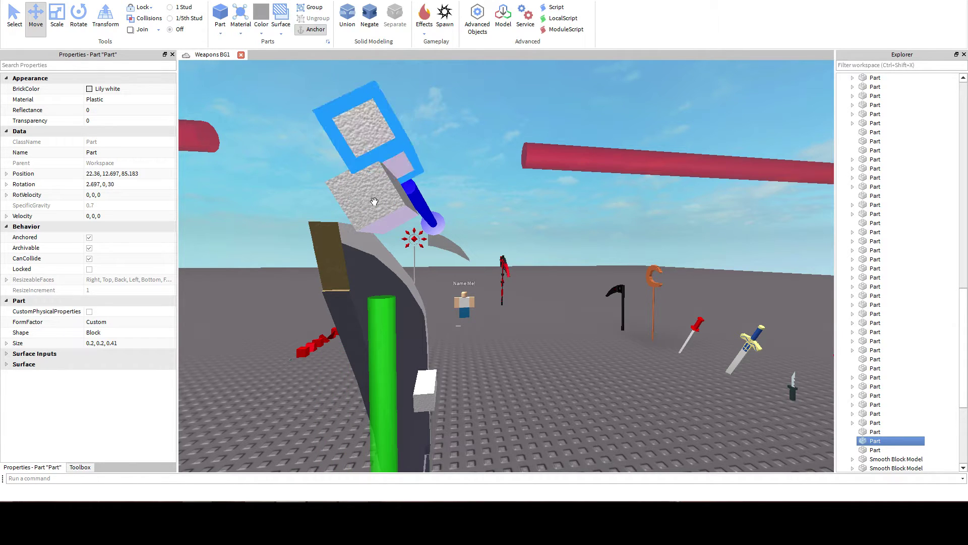
key("Delete")
left_click(374, 201)
left_click_drag(626, 209, 706, 210)
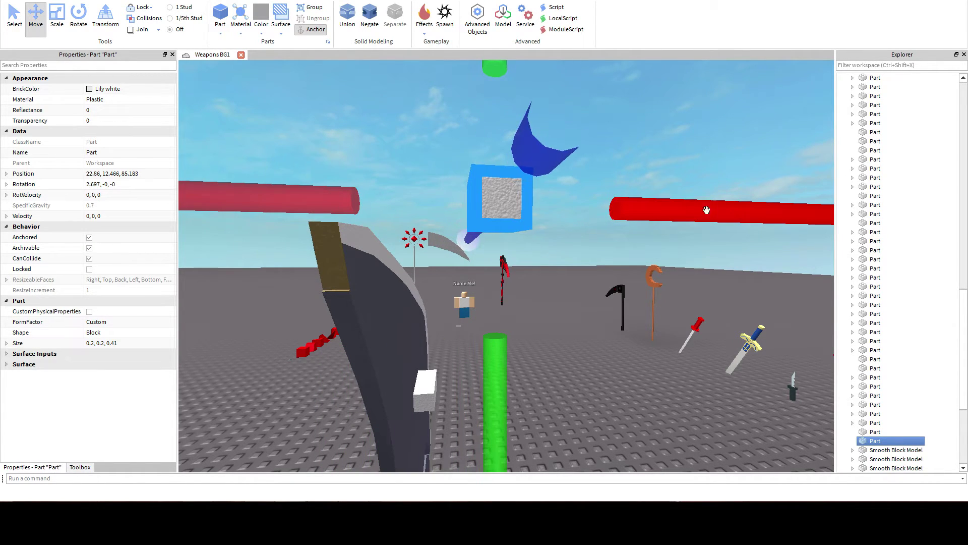
Duplicate the block beside the blade's tip and place the copy on top of it, at about 22.91, 12.665, 85.209.
right_click_drag(561, 216, 558, 215)
key("ctrl+d")
left_click_drag(480, 70, 507, 231)
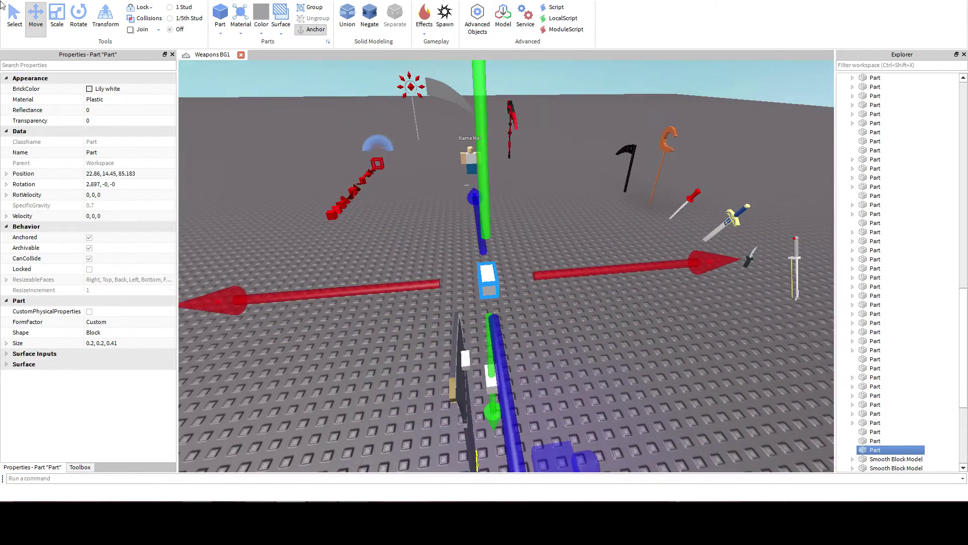
left_click(14, 23)
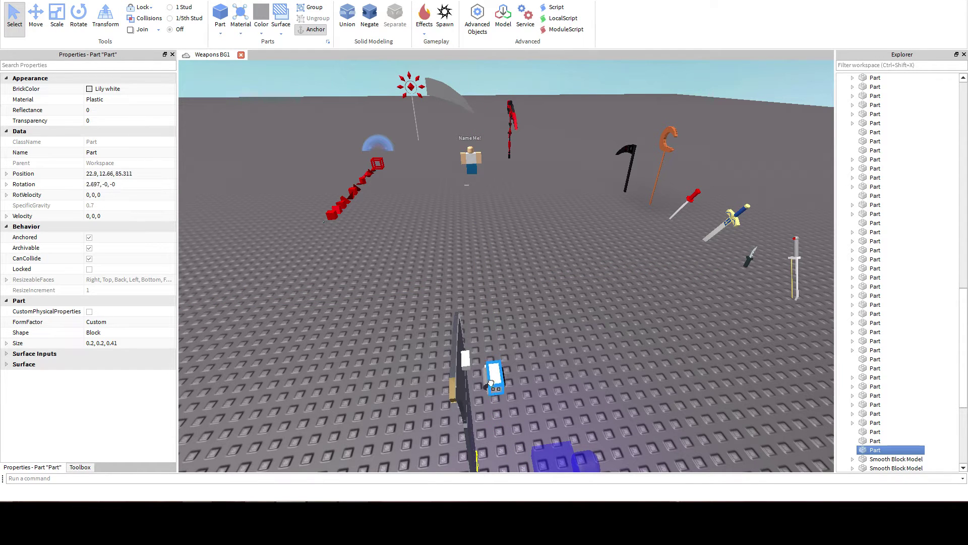
left_click(36, 25)
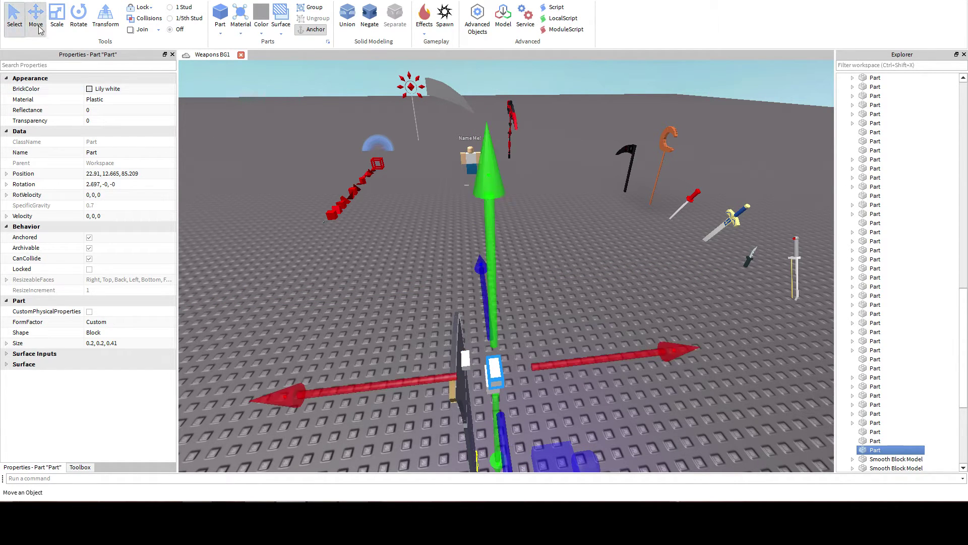
key("f")
Shift the duplicate block lengthwise and realign it directly above the original, at about 22.86, 12.666, 85.192.
right_click_drag(419, 249, 419, 251)
right_click_drag(682, 279, 689, 289)
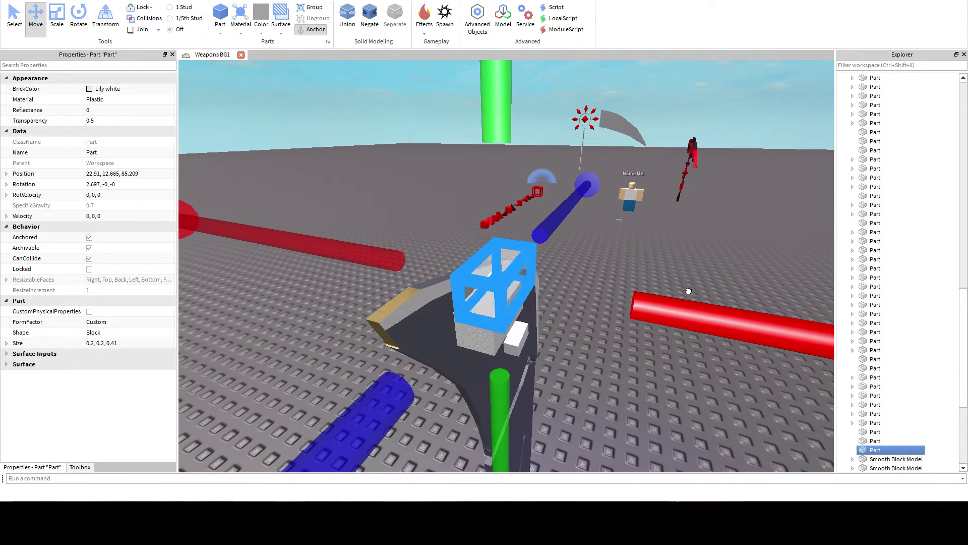
left_click_drag(690, 289, 678, 292)
right_click_drag(678, 291, 649, 287)
left_click_drag(602, 247, 624, 221)
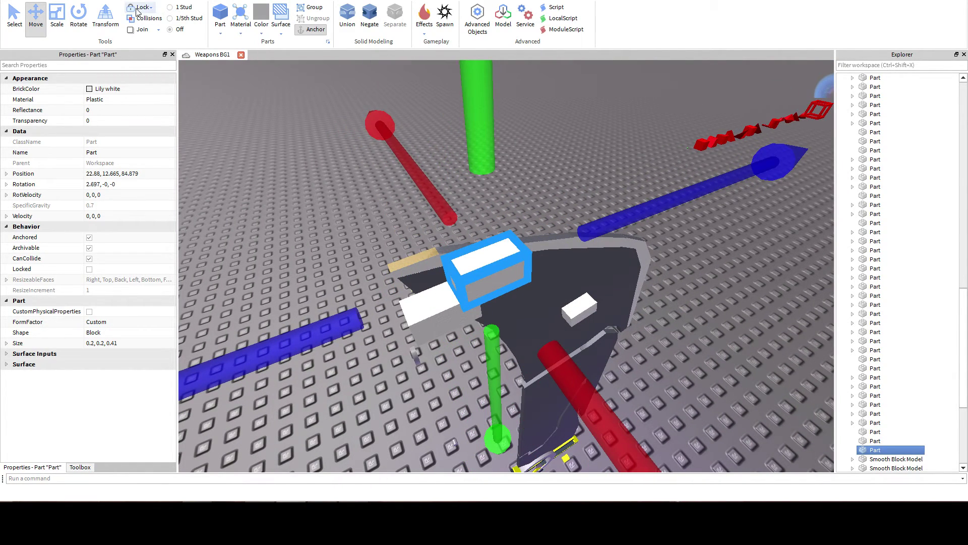
left_click(23, 18)
left_click_drag(486, 272, 421, 301)
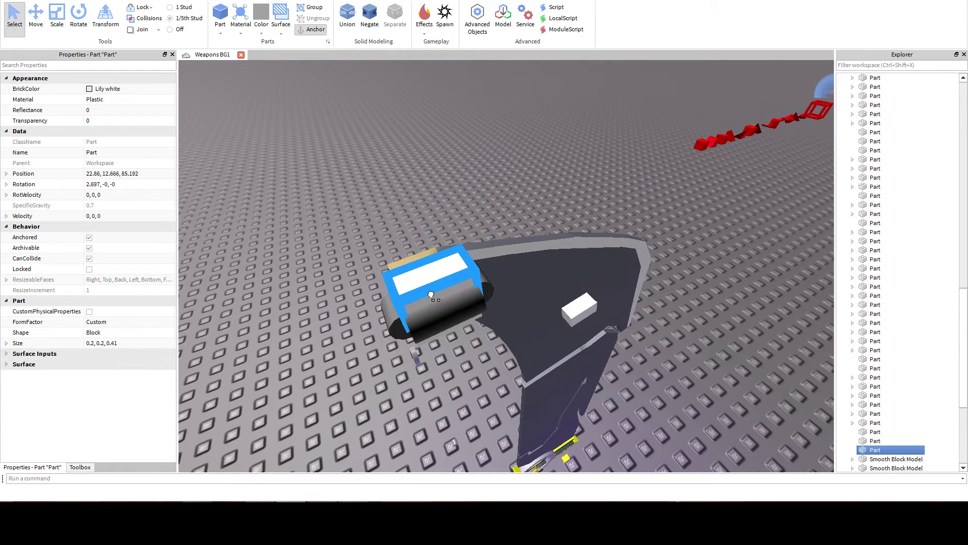
Lower the duplicate block so it coincides with the original, at 22.86, 12.466, 85.192.
right_click_drag(419, 228, 419, 228)
left_click(36, 19)
right_click_drag(431, 183, 430, 183)
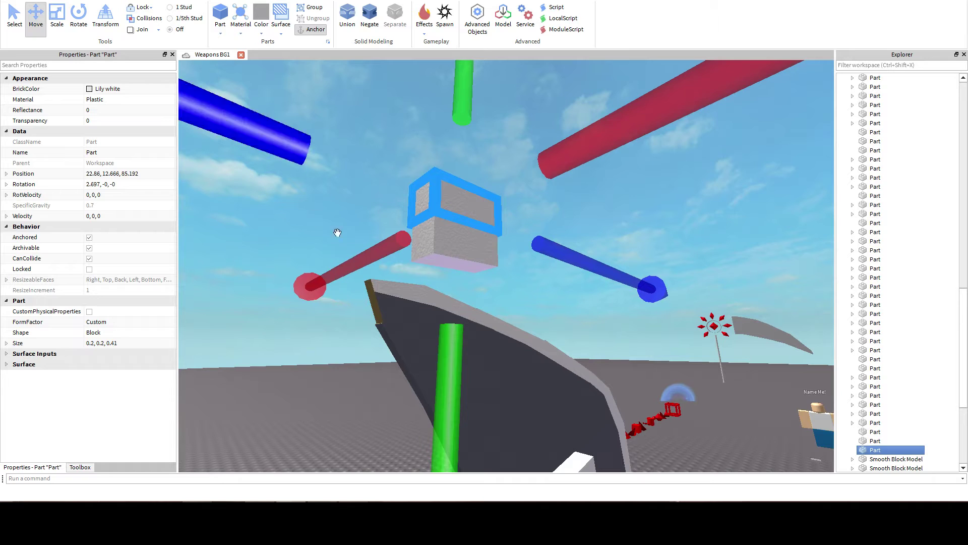
mouse_move(454, 351)
left_mouse_down()
mouse_move(452, 381)
mouse_move(443, 357)
left_mouse_up()
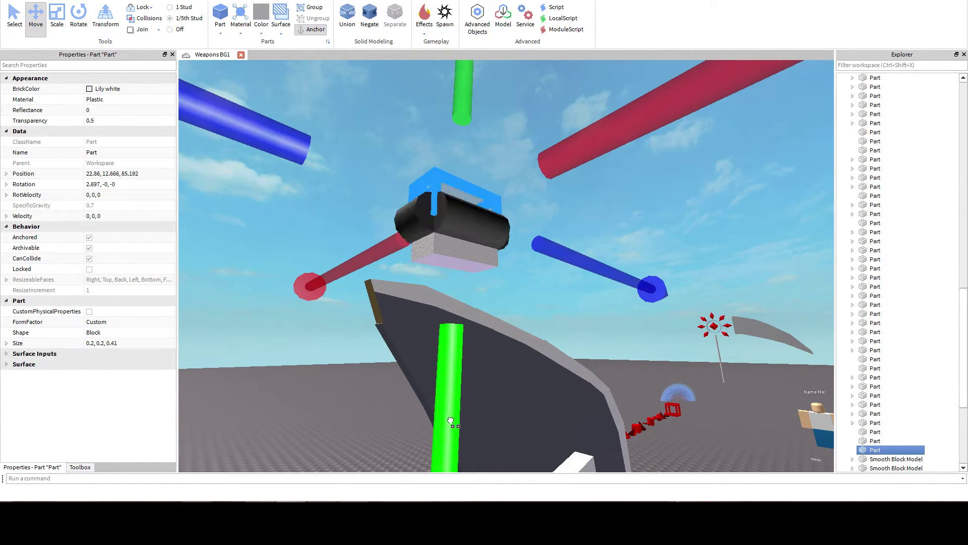
left_click_drag(451, 421, 446, 444)
right_click_drag(429, 294, 428, 294)
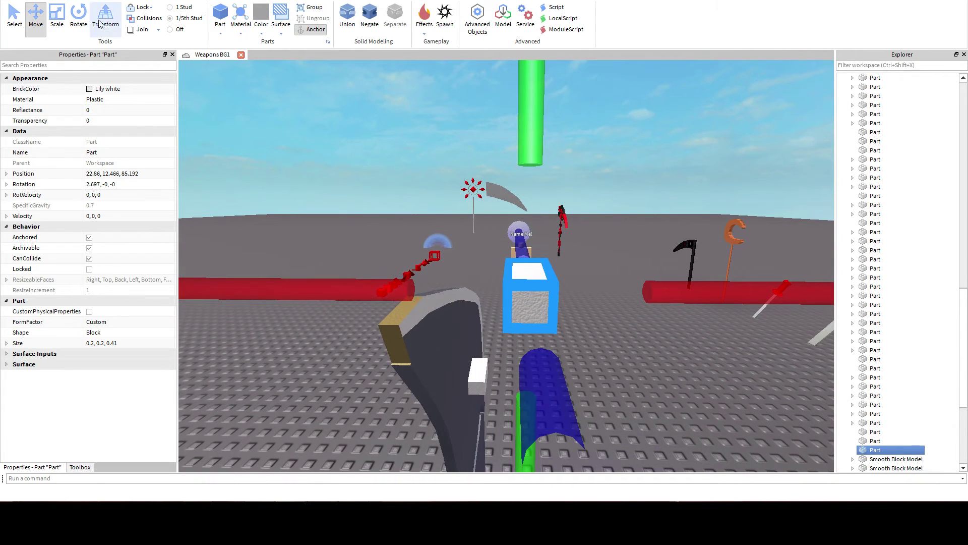
left_click(62, 13)
right_click(474, 204)
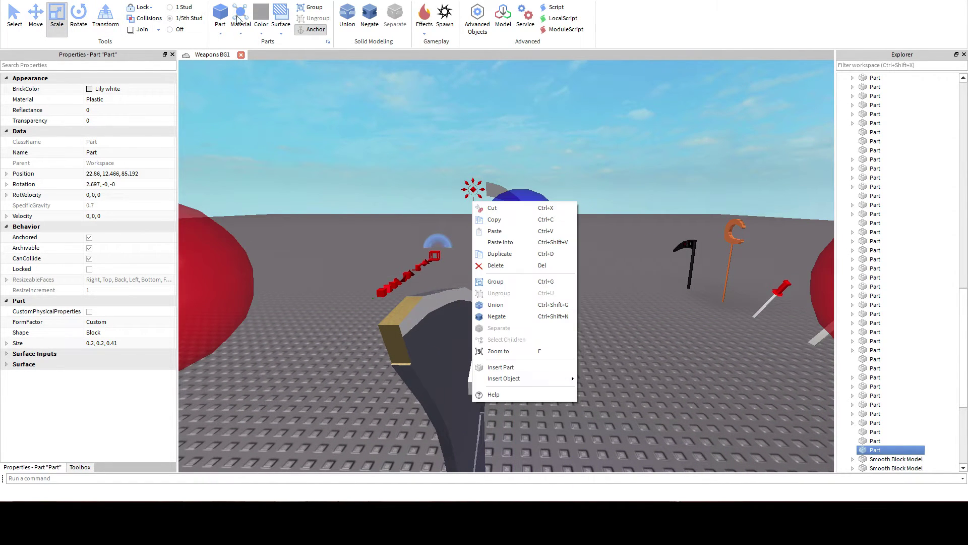
right_click_drag(380, 168, 381, 169)
key("s")
key("d")
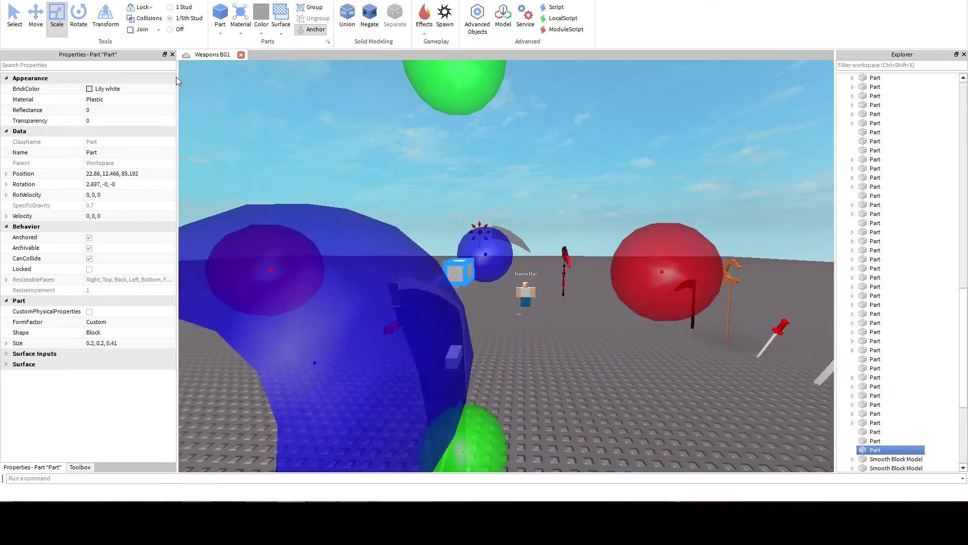
scroll(274, 119, "up", 2)
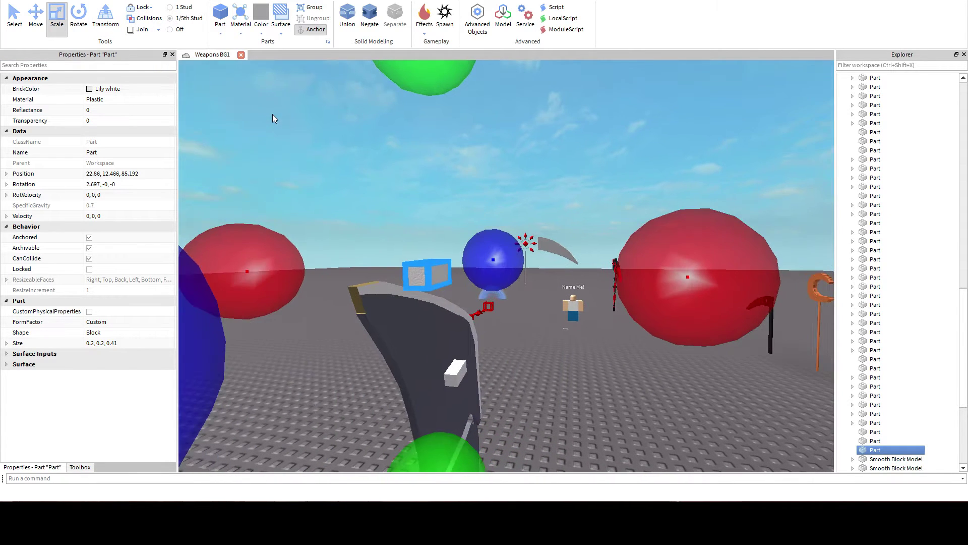
Rotate the duplicate block 45 degrees about its lengthwise axis.
left_click(83, 17)
right_click_drag(490, 208, 616, 265)
key("s")
key("w")
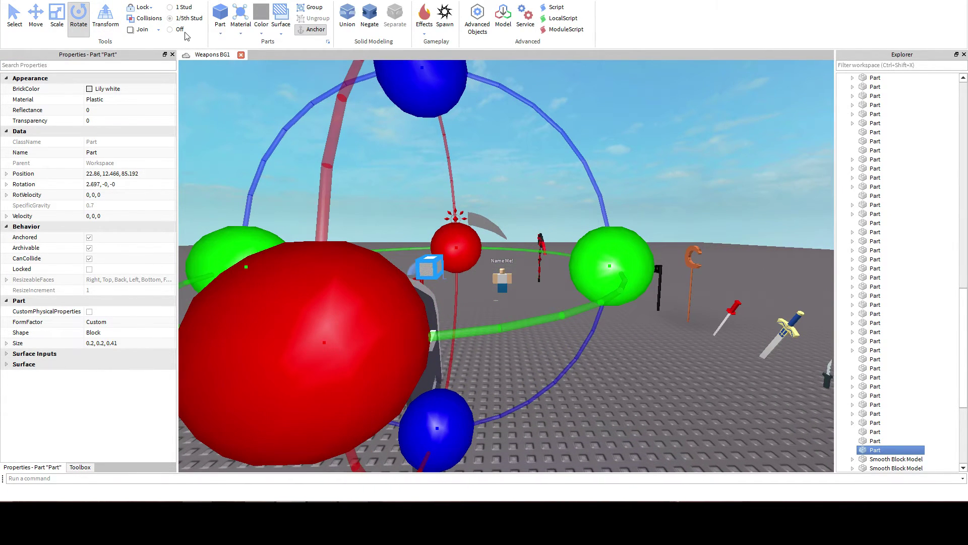
left_click_drag(420, 90, 316, 164)
key("ctrl+z")
left_click_drag(413, 73, 281, 150)
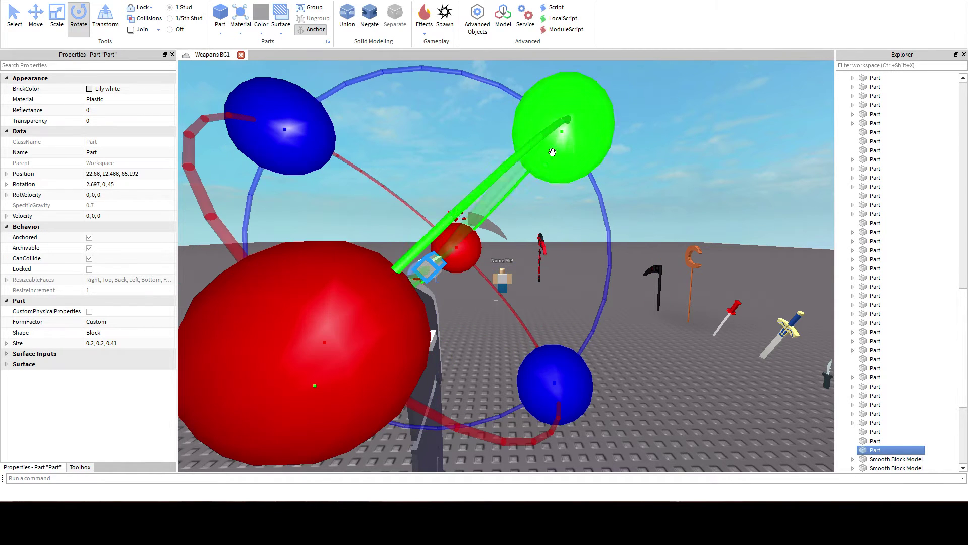
left_click(653, 233)
Rotate the original block -45 degrees about its lengthwise axis.
left_click(437, 262)
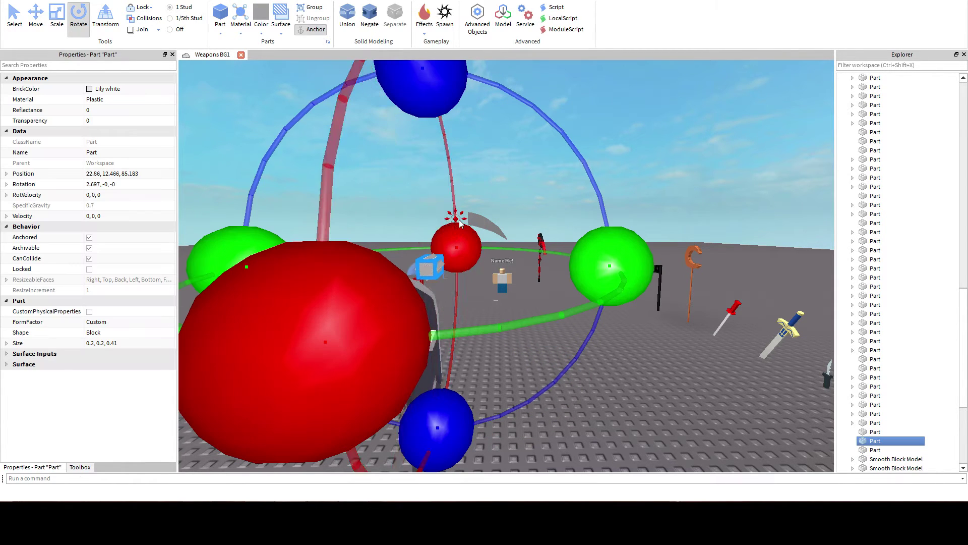
right_click_drag(459, 220, 459, 220)
left_click_drag(459, 84, 612, 272)
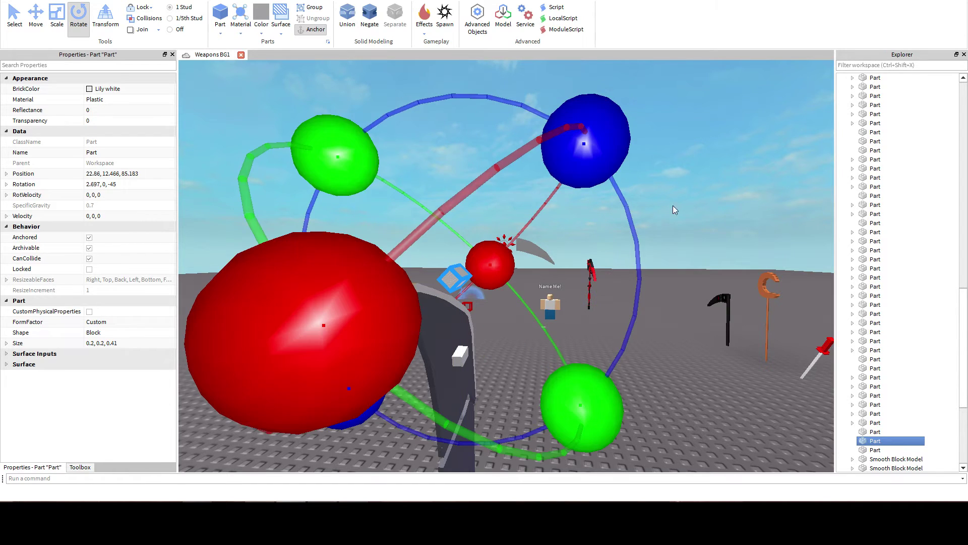
left_click(673, 204)
Move the 45 degree block sideways toward the blade, to about 22.7, 12.466, 85.192.
key("w")
key("a")
right_click_drag(565, 251, 559, 264)
scroll(559, 264, "up", 1)
left_click(516, 281)
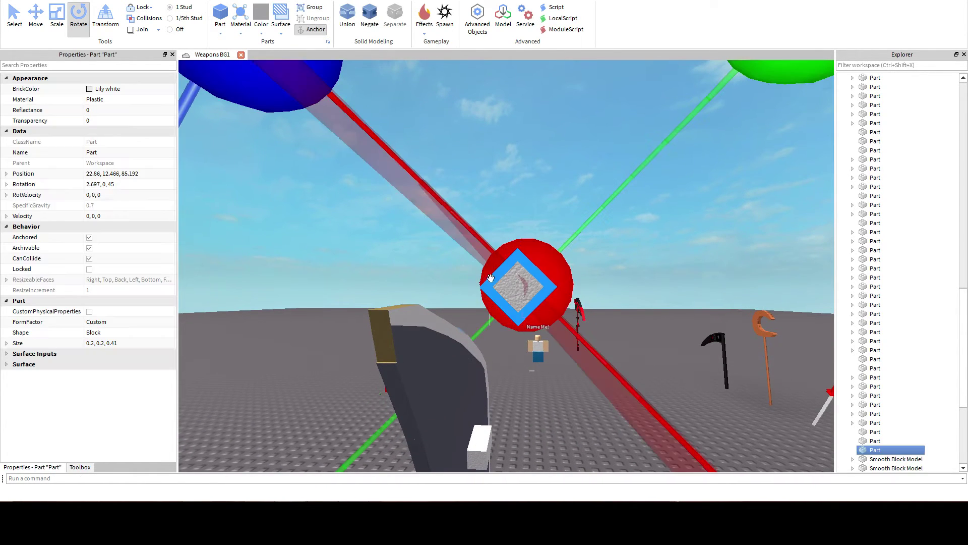
left_click(31, 22)
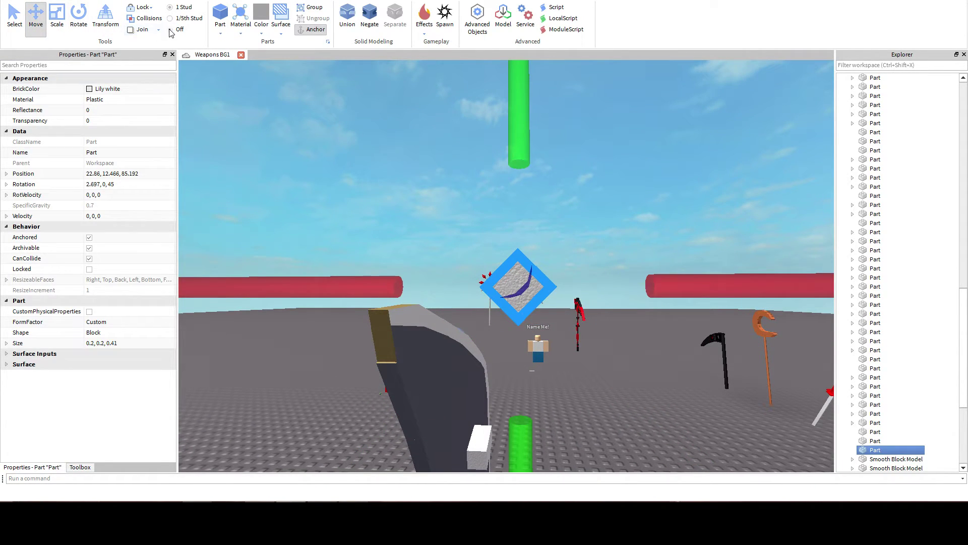
left_click_drag(669, 247, 632, 279)
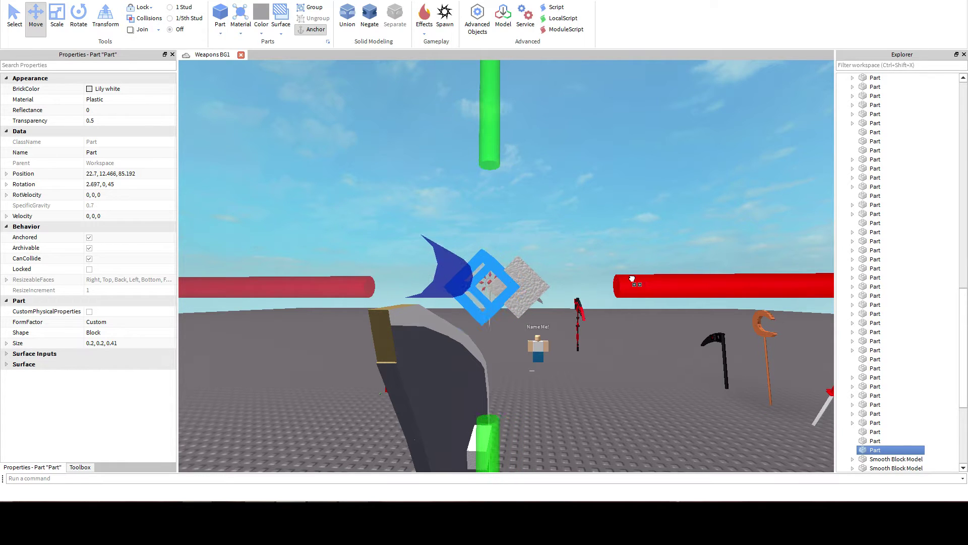
left_click(579, 210)
Adjust the -45 degree block sideways and in height so it overlaps its twin, at about 22.87, 12.466, 85.183.
left_click(561, 287)
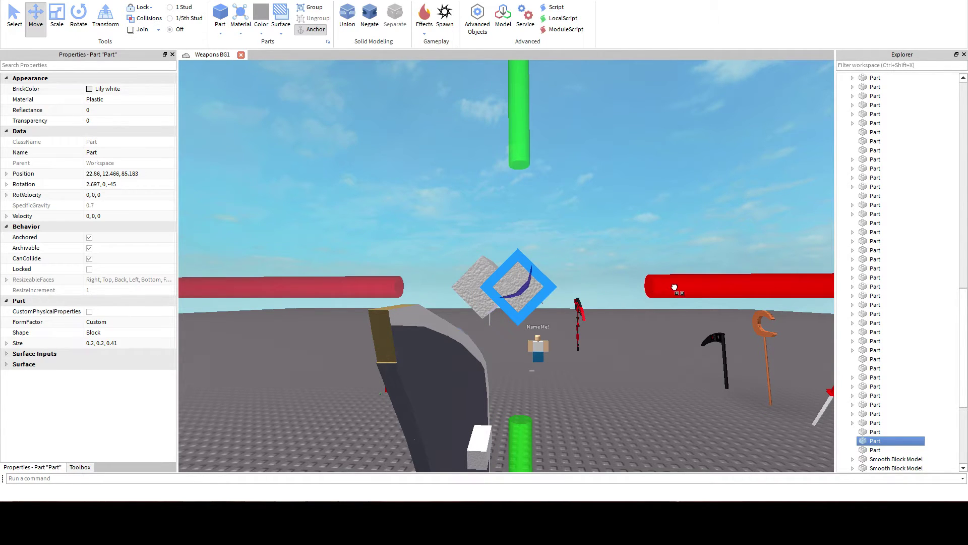
left_click_drag(675, 288, 679, 287)
right_click_drag(627, 334, 544, 377)
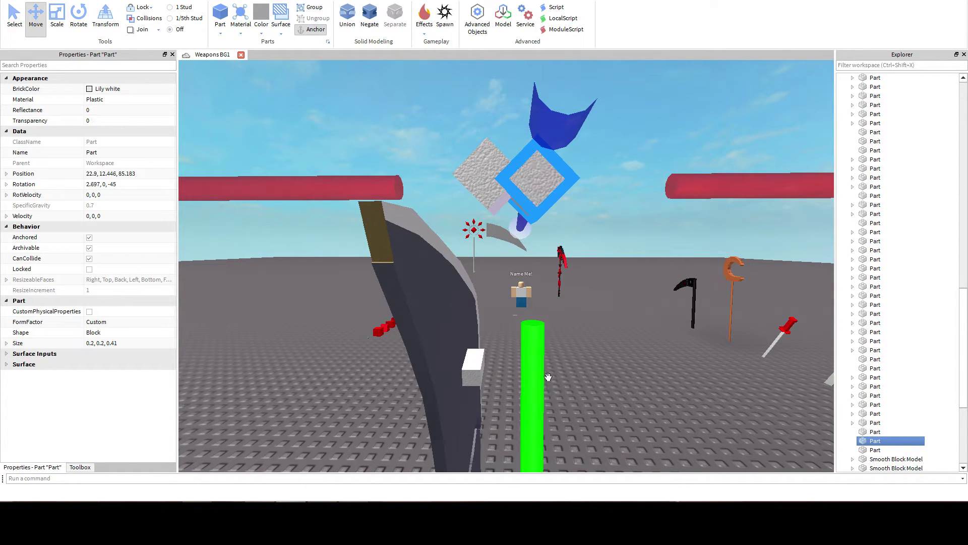
left_click_drag(548, 377, 548, 372)
mouse_move(699, 198)
left_mouse_down()
mouse_move(720, 200)
mouse_move(689, 202)
left_mouse_up()
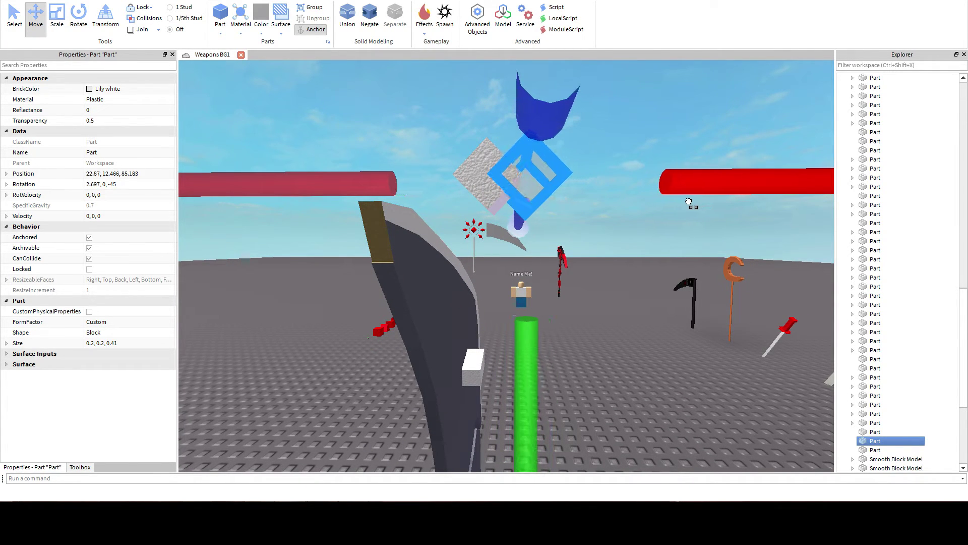
Move both 45 degree blocks together sideways over the blade's tip and fine-tune their height against it.
left_click(470, 160, "ctrl")
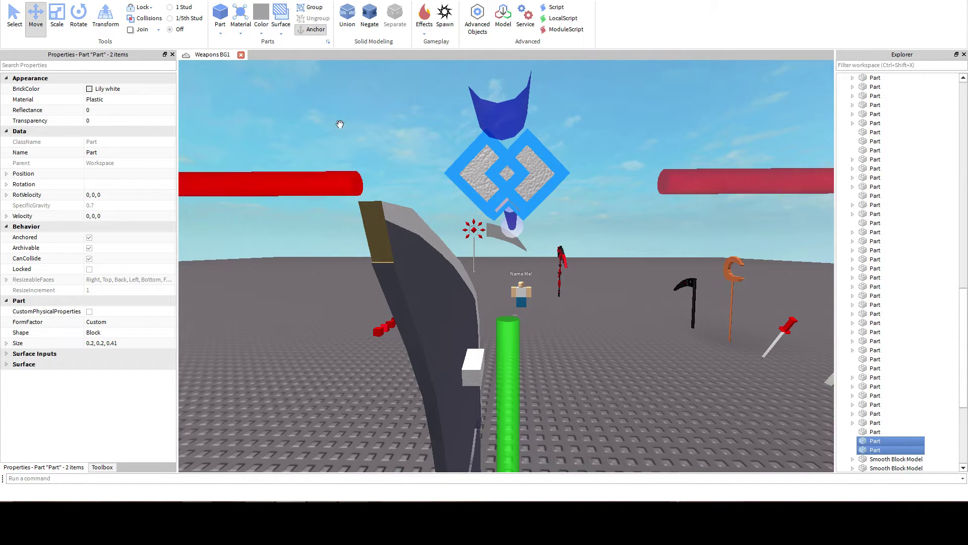
key("a")
left_click_drag(701, 184, 641, 208)
key("d")
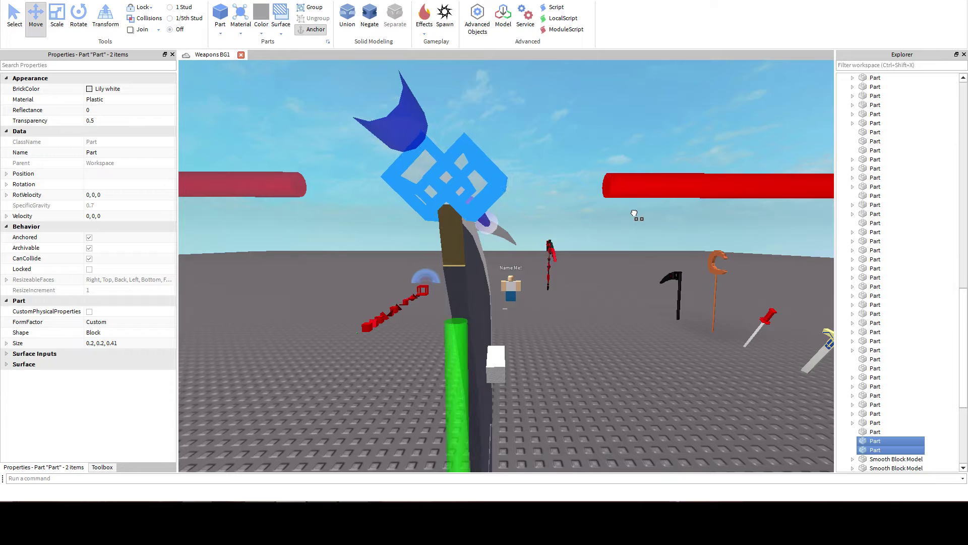
right_click_drag(473, 311, 466, 313)
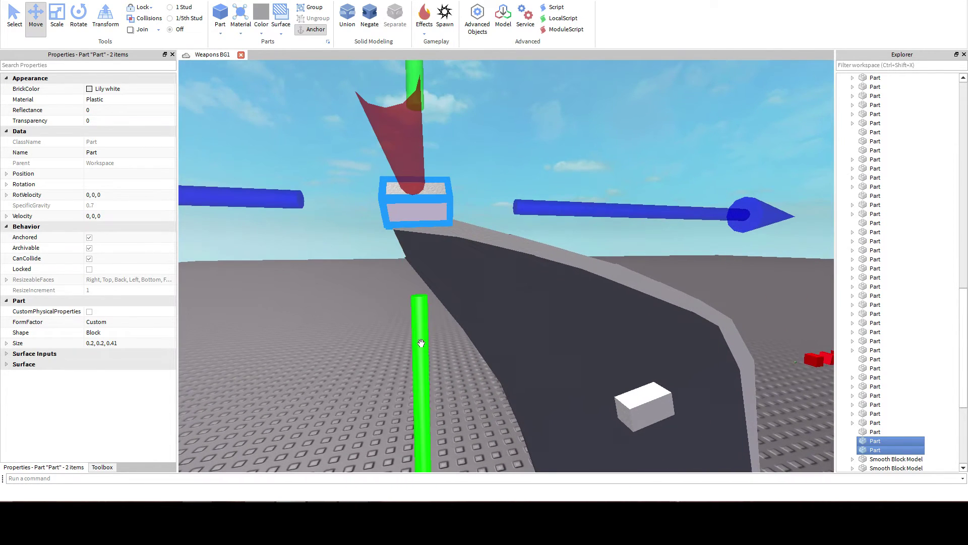
left_click_drag(422, 349, 422, 346)
key("a")
right_click_drag(476, 337, 477, 337)
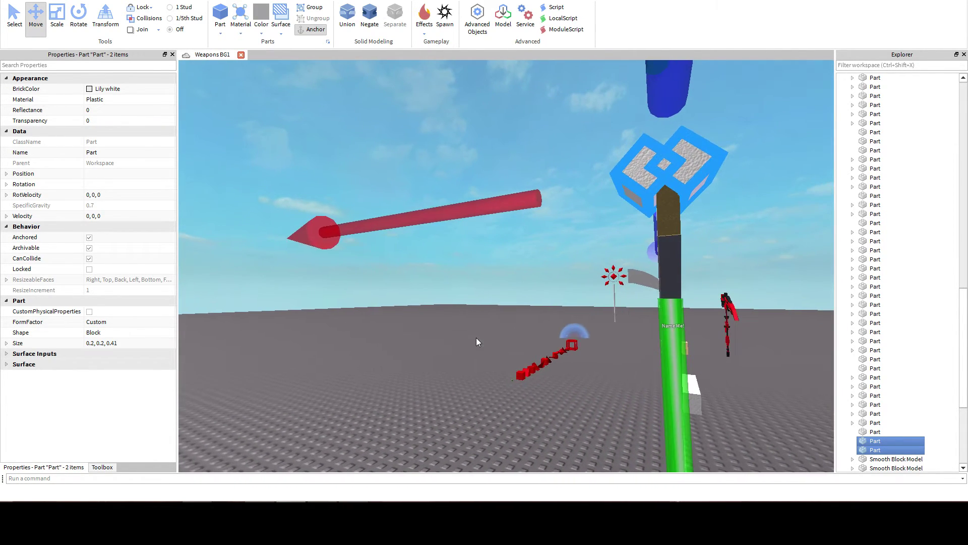
Negate both 45 degree blocks and fine-tune the pair's height and sideways position over the blade's tip.
left_click(366, 19)
mouse_move(761, 169)
right_mouse_down()
mouse_move(786, 166)
mouse_move(770, 168)
right_mouse_up()
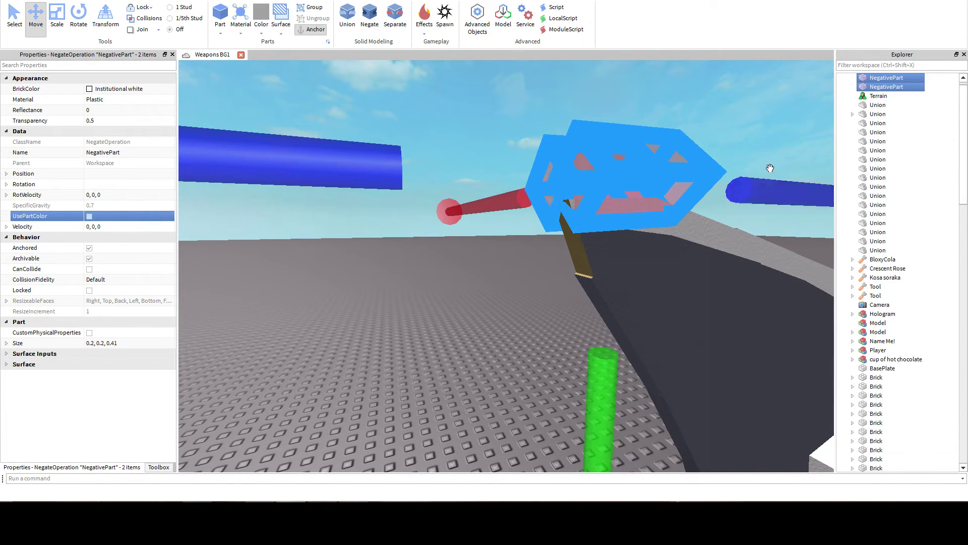
left_click_drag(614, 363, 623, 344)
right_click_drag(624, 343, 624, 343)
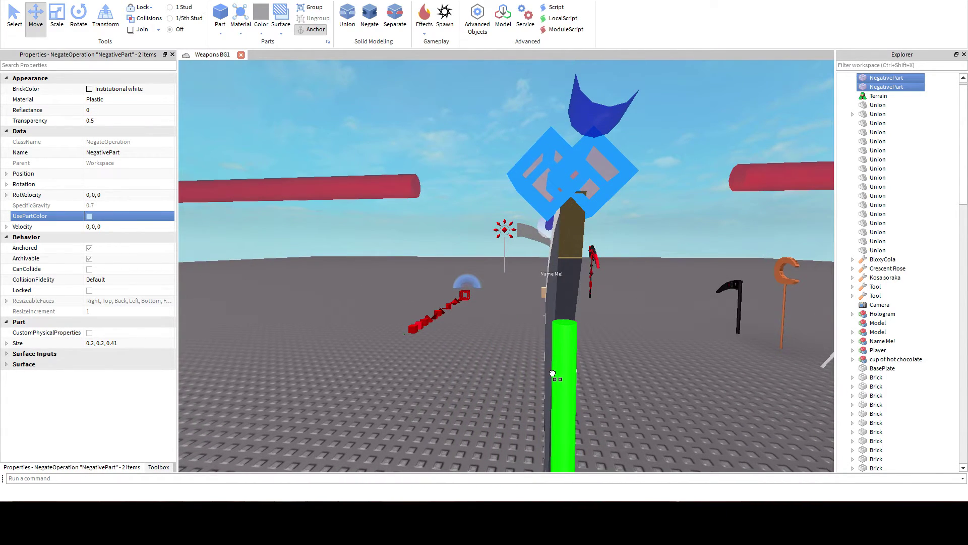
right_click_drag(568, 366, 507, 345)
left_click_drag(600, 200, 578, 204)
scroll(576, 206, "up", 3)
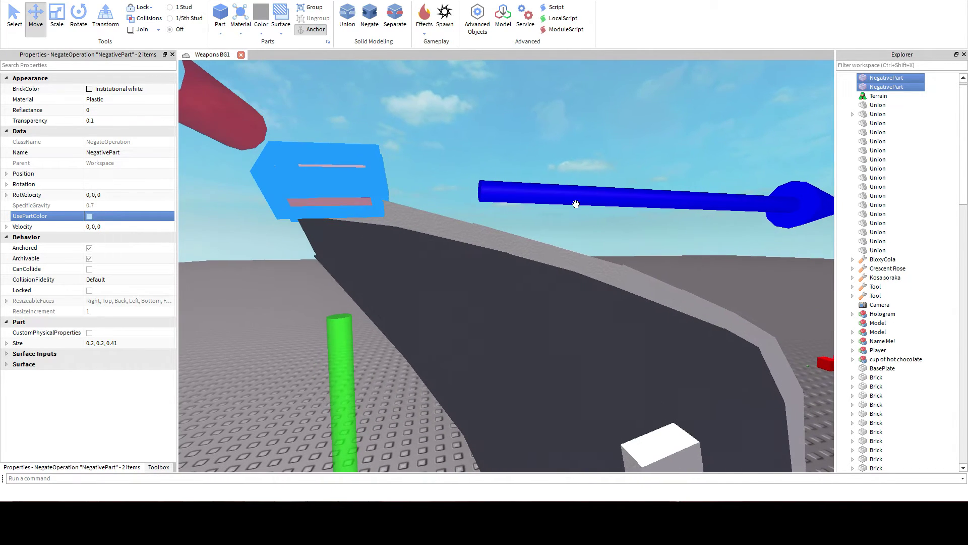
Try subtracting both negated blocks from the blade with Union, and undo it.
left_click(469, 320, "ctrl")
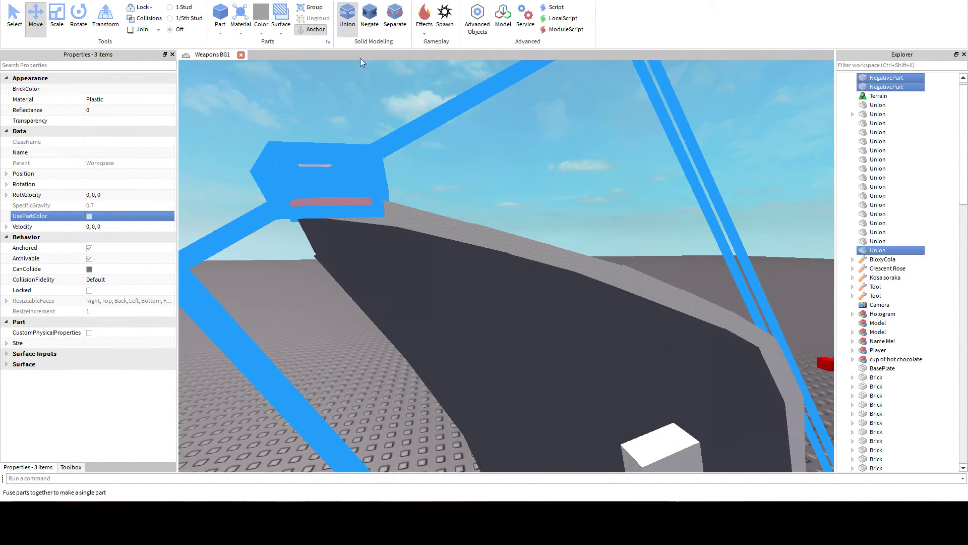
scroll(488, 222, "down", 3)
right_click_drag(488, 222, 489, 221)
key("ctrl+z")
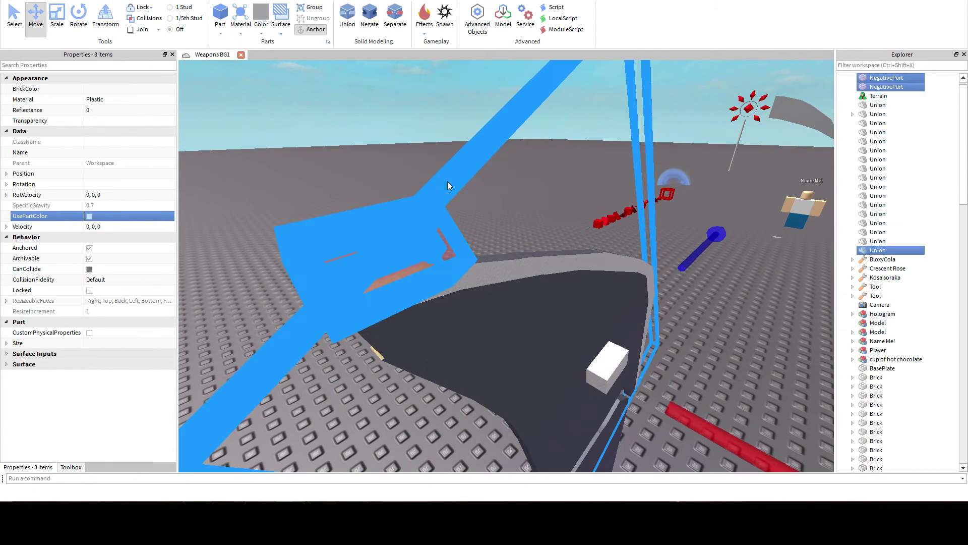
Reselect both negated blocks and fine-tune their height against the blade's tip.
left_click(358, 154)
right_click_drag(326, 165, 326, 165)
left_click_drag(348, 163, 508, 276)
scroll(508, 276, "down", 3)
right_click_drag(507, 276, 450, 181)
left_click_drag(438, 168, 534, 240)
right_click_drag(534, 240, 534, 240)
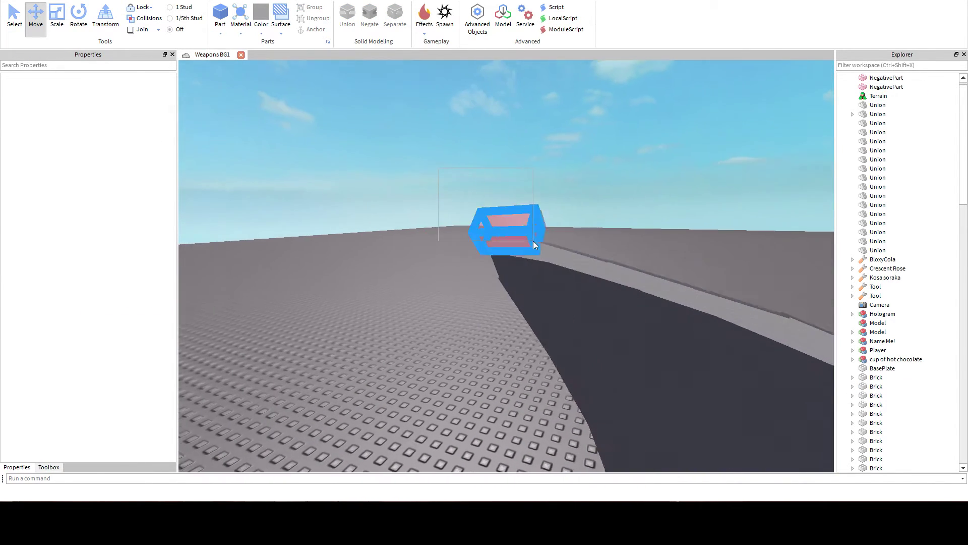
left_click_drag(534, 240, 482, 254)
left_click_drag(486, 333, 476, 342)
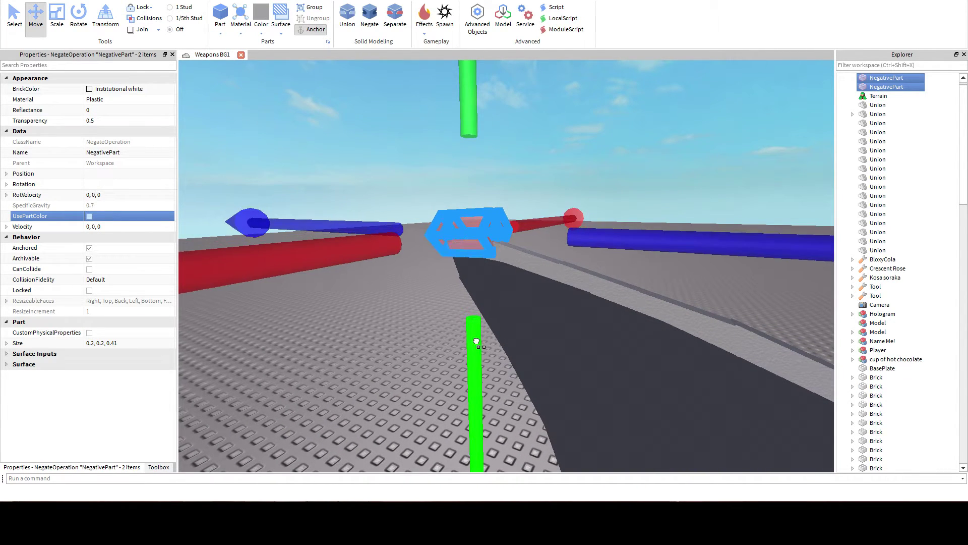
Add the blade to the selected negated blocks, try the Union cut again, and undo it.
left_click(505, 252, "ctrl")
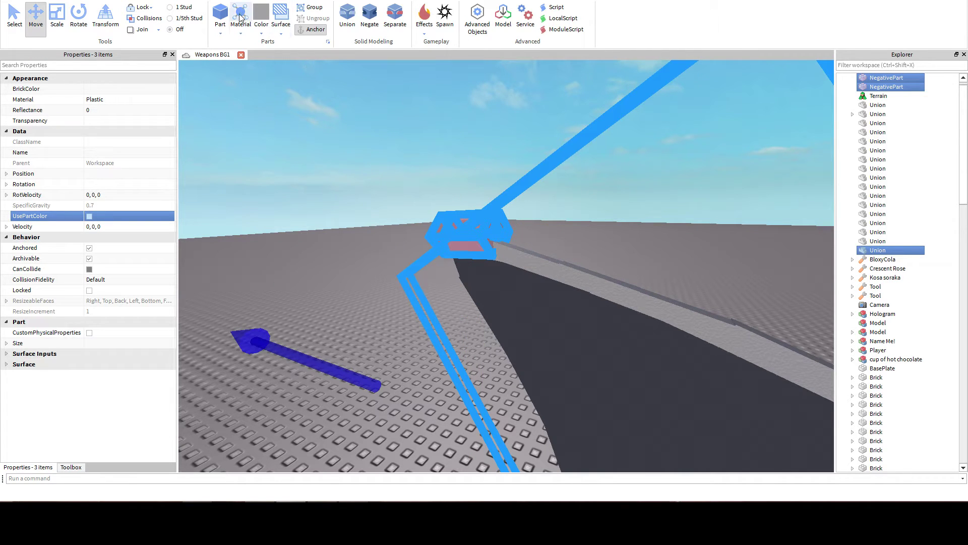
left_click(473, 171)
right_click_drag(473, 171, 473, 171)
key("ctrl+z")
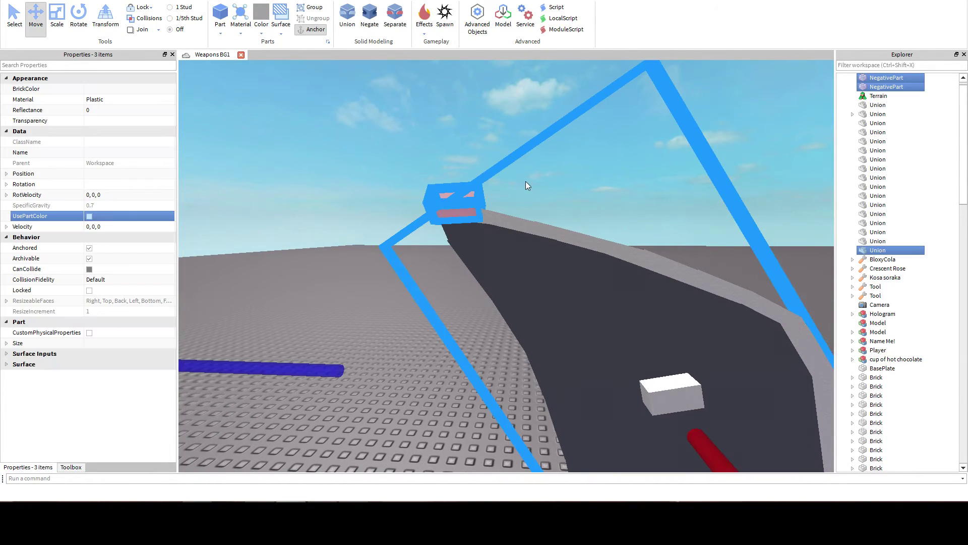
Duplicate the pair of negated blocks to keep a spare set.
left_click(410, 163)
left_click_drag(489, 213, 489, 208)
key("ctrl+v")
key("f")
left_click(606, 188)
right_click_drag(600, 176, 590, 189)
key("w")
key("e")
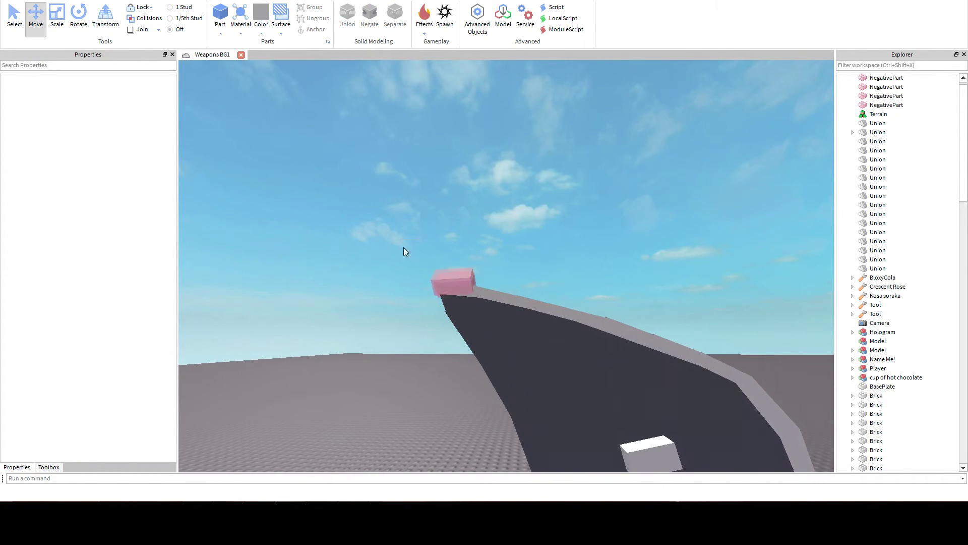
Subtract the pair of negated blocks at the tip from the blade with Union.
left_click_drag(404, 247, 497, 328)
left_click(582, 366, "ctrl")
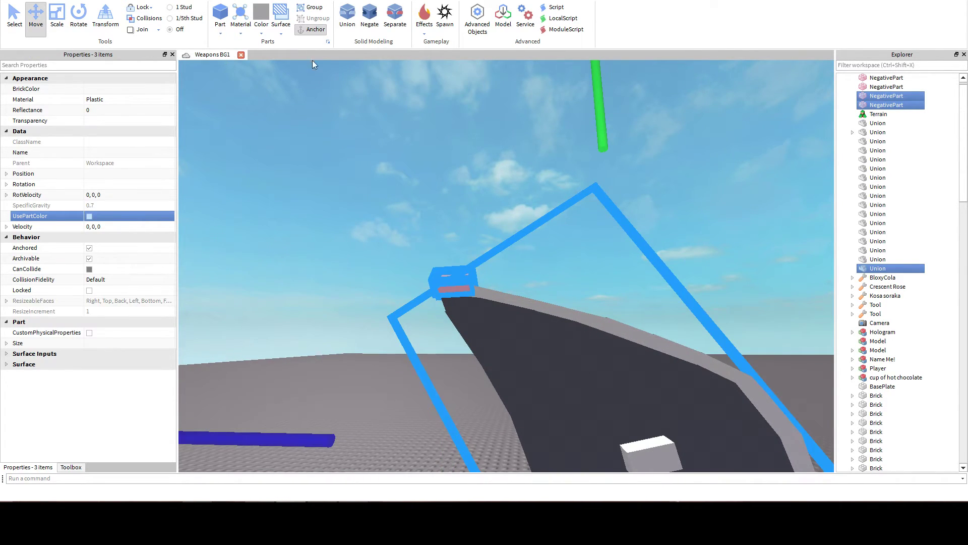
left_click(348, 16)
left_click(420, 237)
Select the spare pair of negated blocks near the ground and raise it to the blade's tip.
right_click_drag(420, 236, 420, 236)
scroll(419, 236, "up", 2)
right_click_drag(379, 368, 380, 369)
scroll(380, 369, "down", 2)
scroll(379, 369, "up", 3)
scroll(379, 369, "down", 3)
key("q")
key("q")
scroll(380, 369, "up", 2)
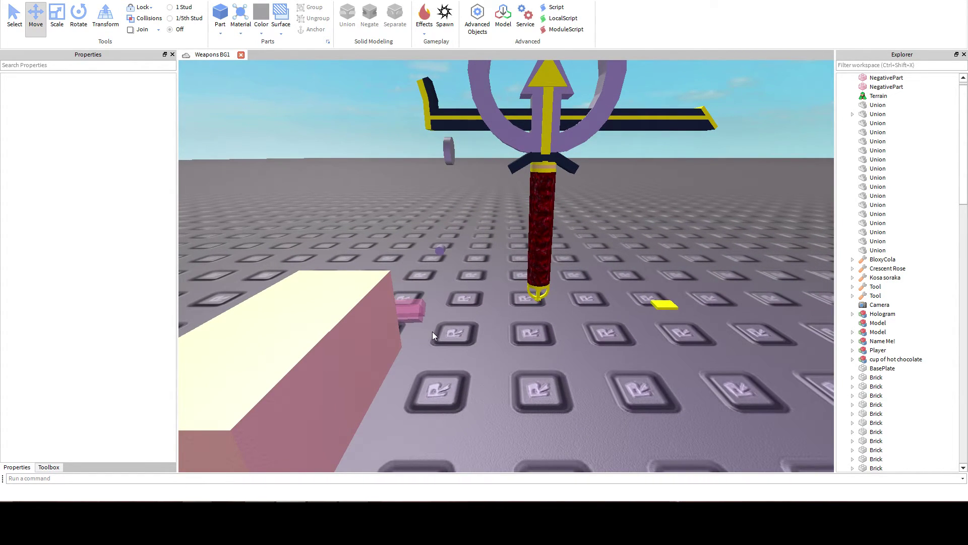
left_click(421, 306)
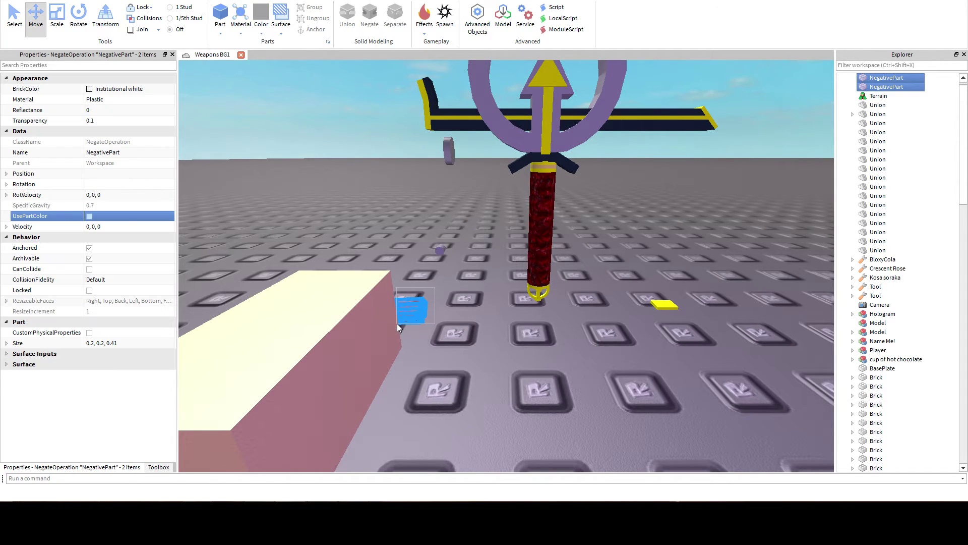
key("e")
left_click_drag(383, 211, 428, 89)
scroll(350, 87, "up", 2)
scroll(375, 86, "down", 4)
scroll(398, 103, "up", 2)
scroll(406, 103, "up", 2)
scroll(407, 99, "down", 2)
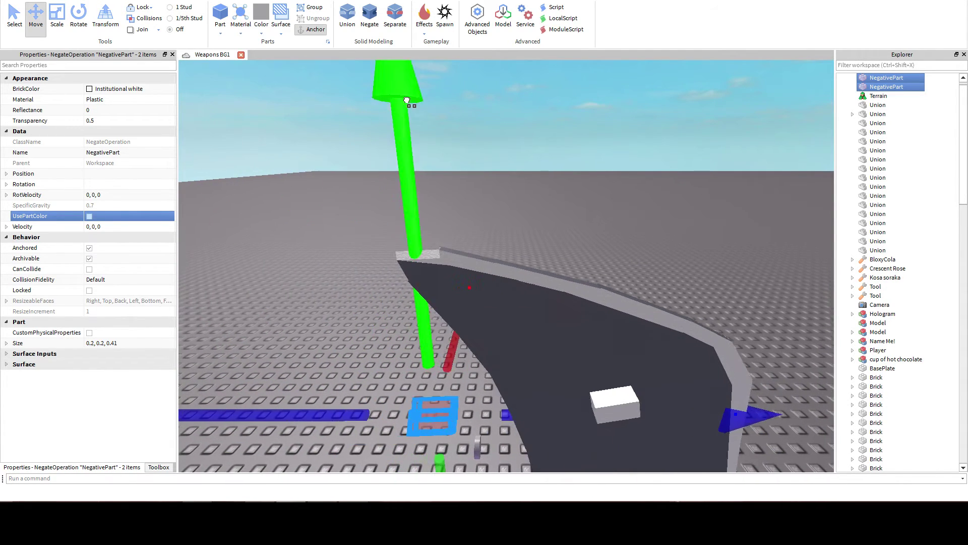
key("a")
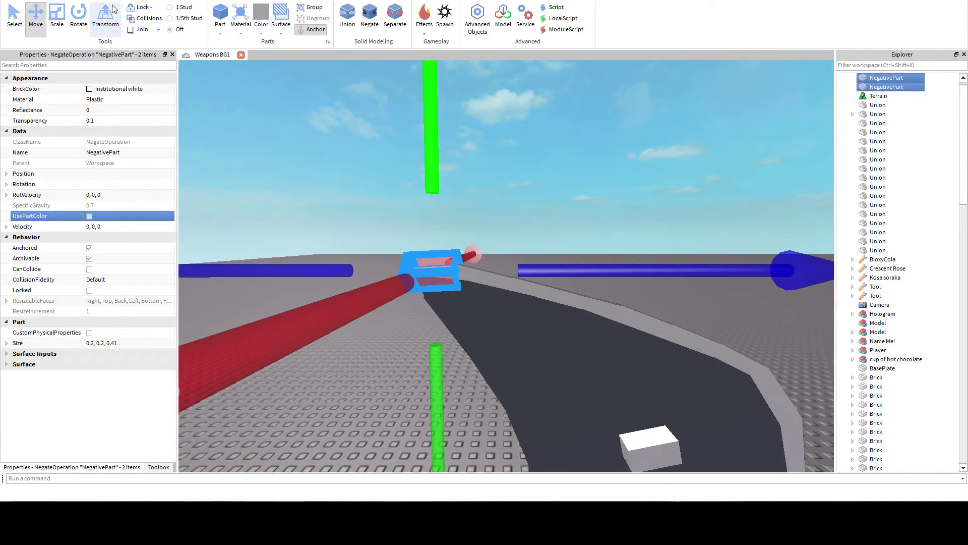
Tilt the spare negated pair about 12 degrees to follow the blade's sloping back and slide it along the back, away from the tip.
left_click(80, 16)
left_click_drag(706, 265, 689, 348)
left_click(37, 20)
left_click_drag(606, 272, 709, 283)
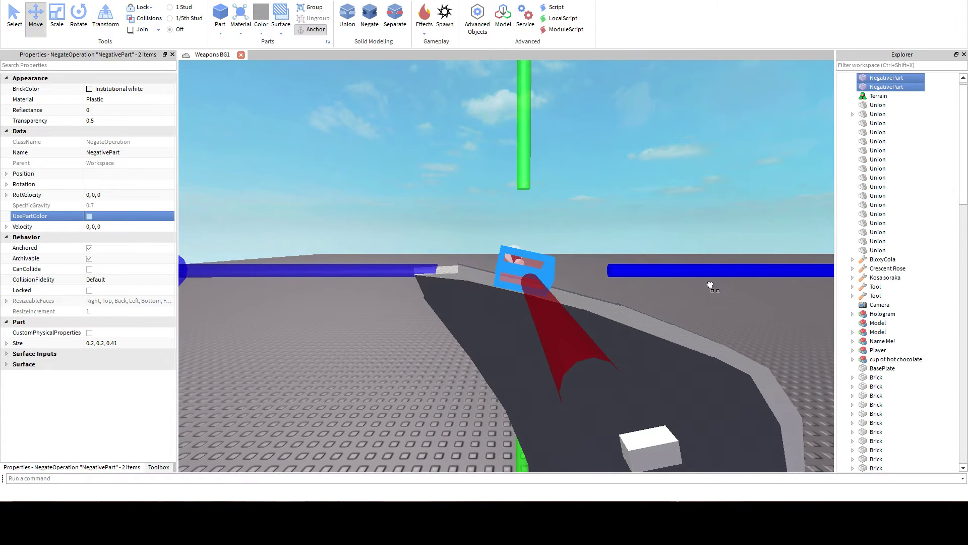
key("a")
key("w")
key("d")
key("a")
right_click_drag(681, 285, 681, 243)
key("s")
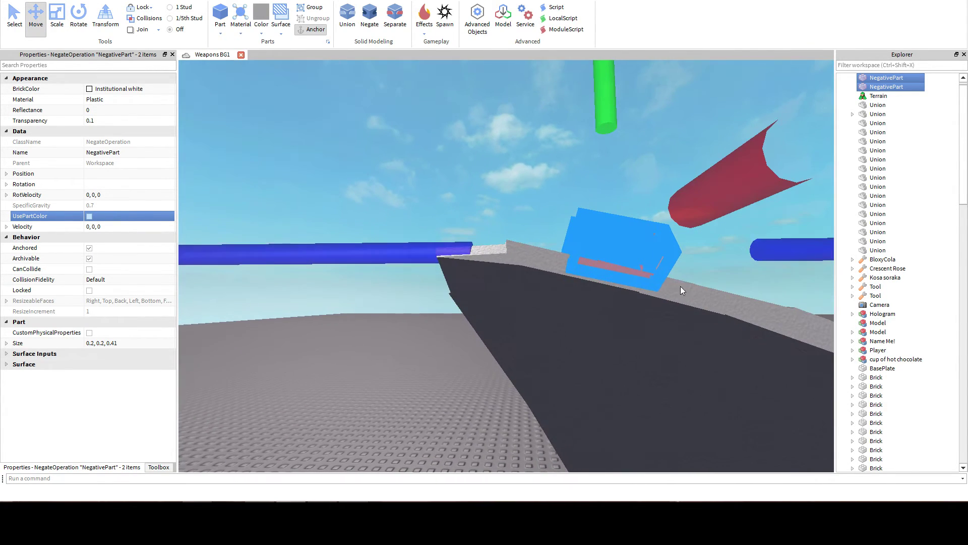
Separate the two tilted negated blocks back into regular parts, keeping both selected.
left_click(391, 14)
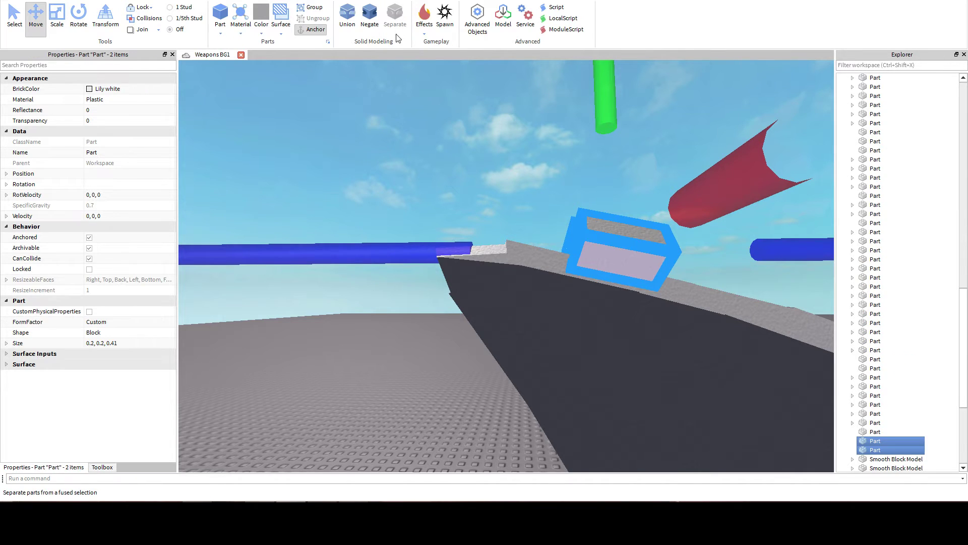
left_click(392, 131)
key("s")
right_click_drag(393, 131, 406, 145)
key("w")
key("d")
left_click(613, 257)
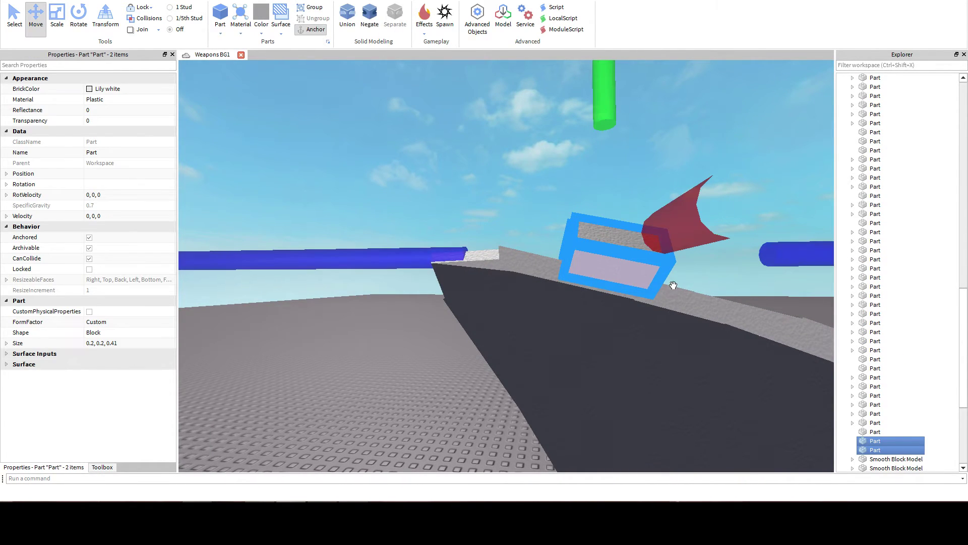
Slide both tilted blocks back toward the bevelled tip and adjust their height on the blade's back.
left_click_drag(762, 260, 709, 261)
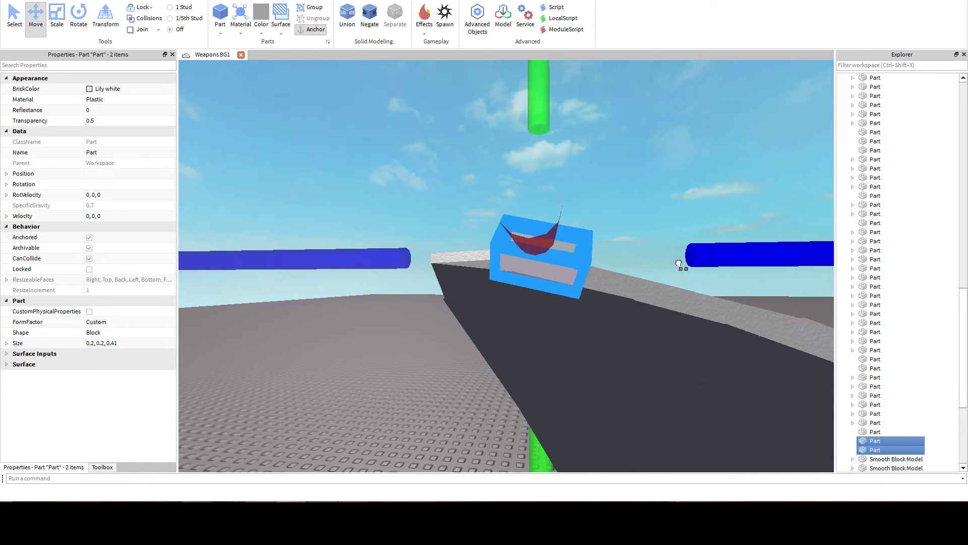
mouse_move(529, 87)
left_mouse_down()
mouse_move(538, 62)
mouse_move(538, 77)
left_mouse_up()
right_click_drag(538, 85, 539, 85)
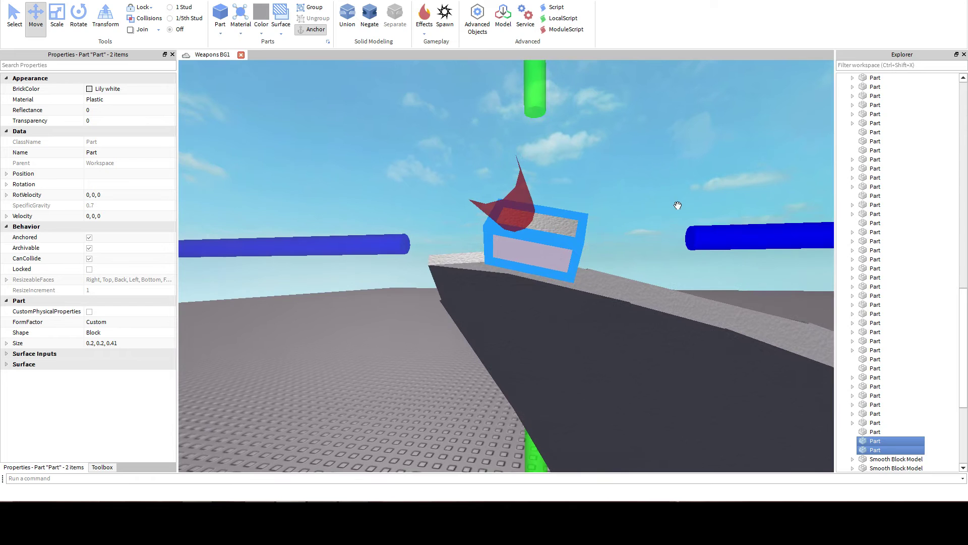
right_click_drag(677, 208, 677, 208)
key("s")
left_click_drag(462, 146, 460, 149)
Try stretching the -45 degree block along the blade's back to a length of 1.48.
left_click(53, 12)
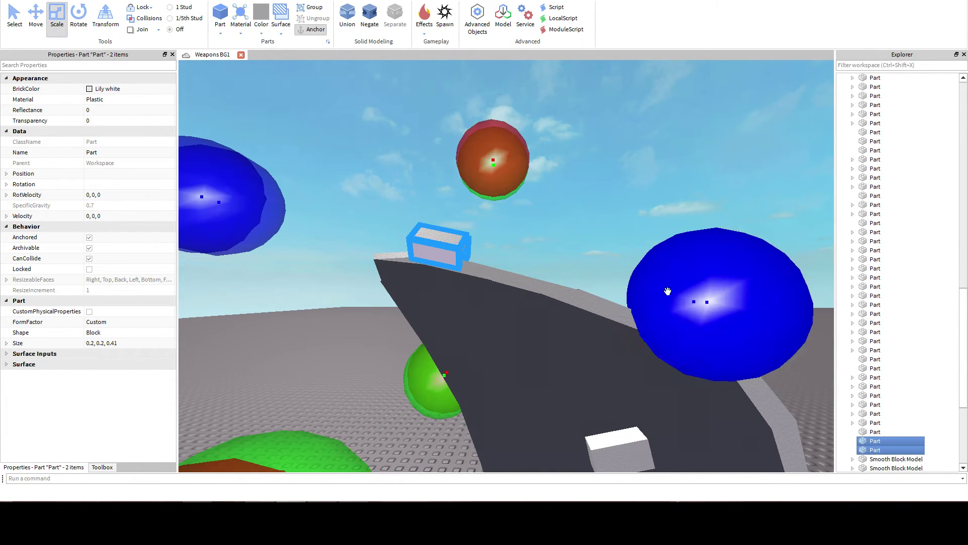
right_click_drag(721, 325, 722, 325)
left_click(510, 143)
left_click(427, 237)
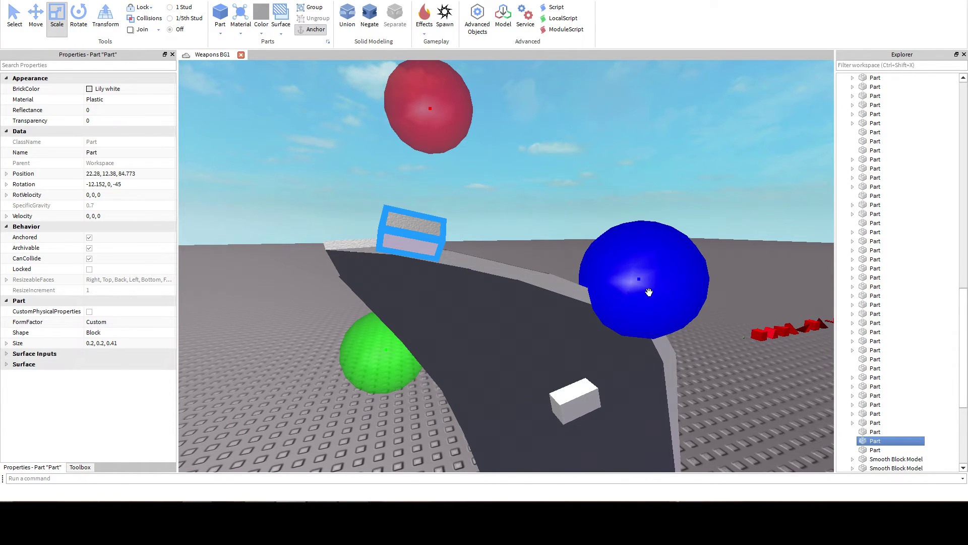
scroll(684, 303, "up", 5)
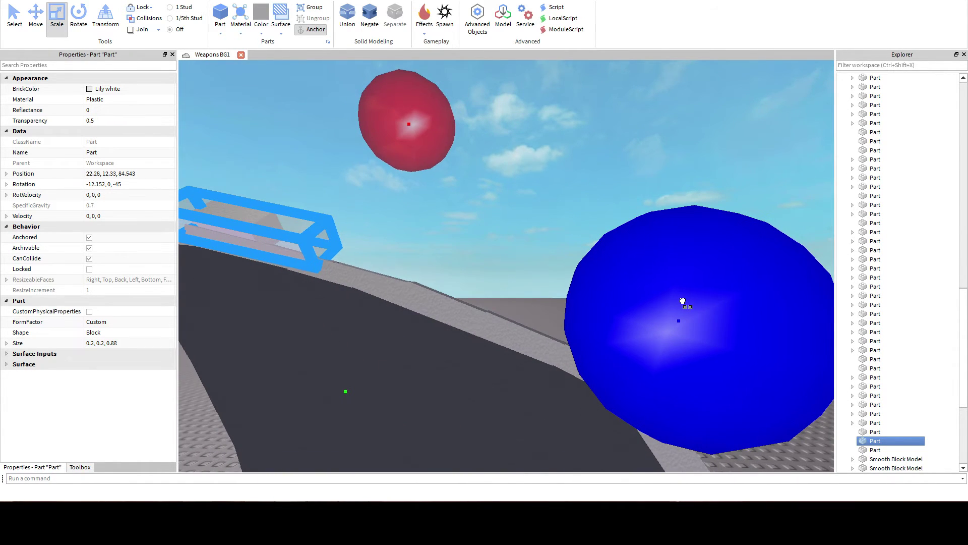
scroll(684, 302, "down", 3)
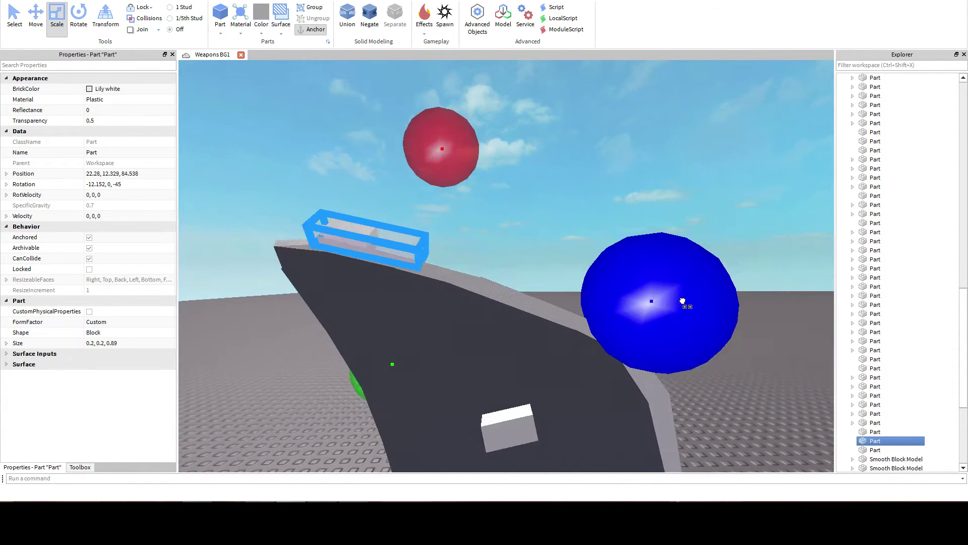
left_click_drag(684, 302, 671, 268)
scroll(670, 268, "up", 3)
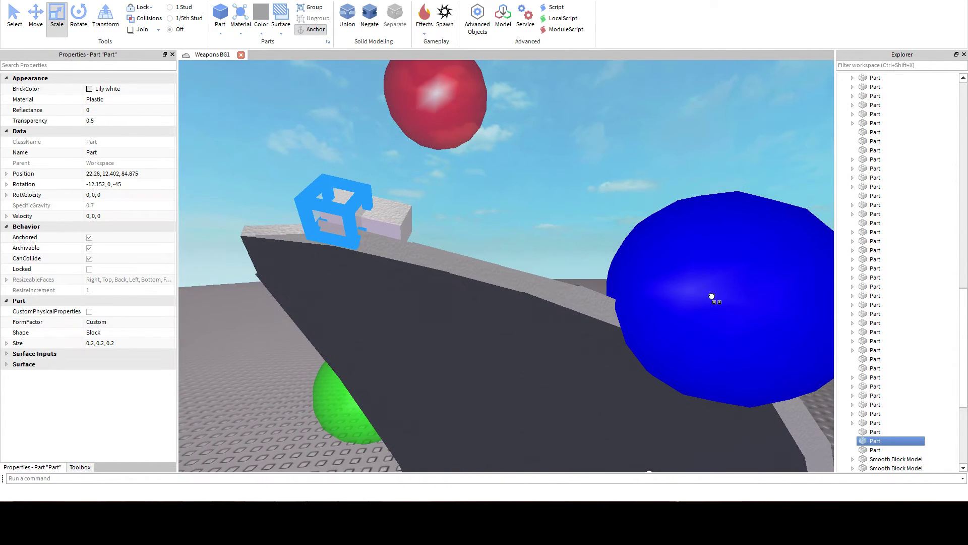
scroll(711, 296, "down", 3)
left_click_drag(712, 296, 607, 317)
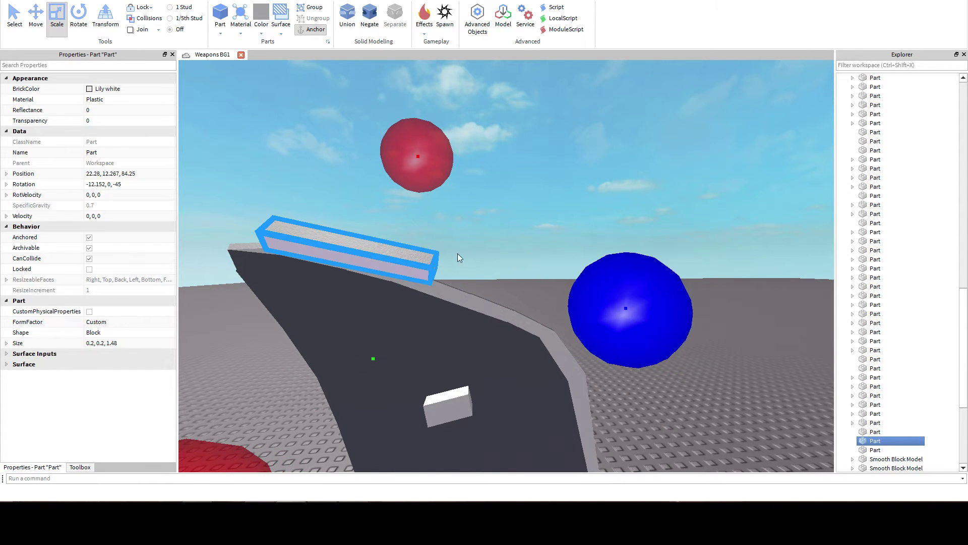
Compare the stretched block with its 45 degree twin from the blade's other face, and undo the stretch.
left_click(79, 20)
scroll(492, 237, "up", 5)
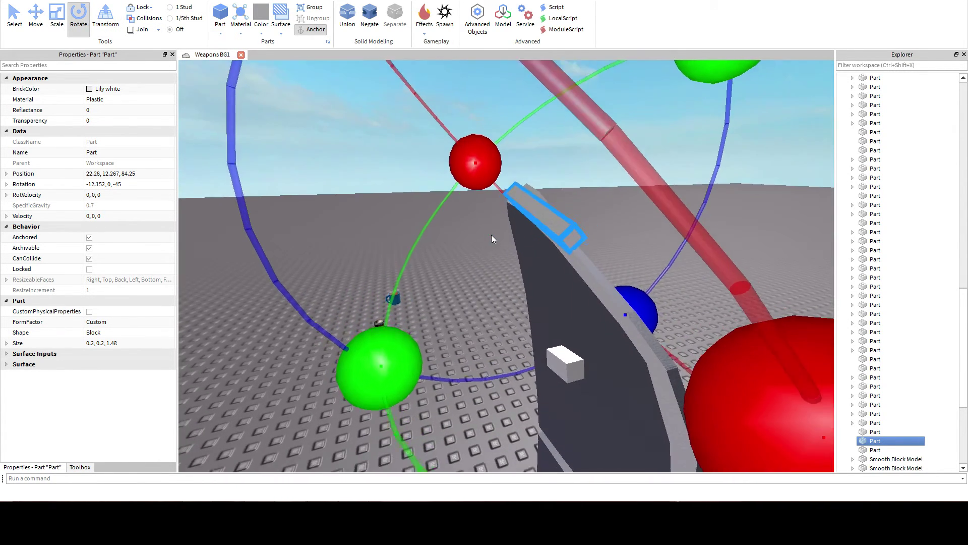
key("d")
right_click_drag(492, 235, 491, 234)
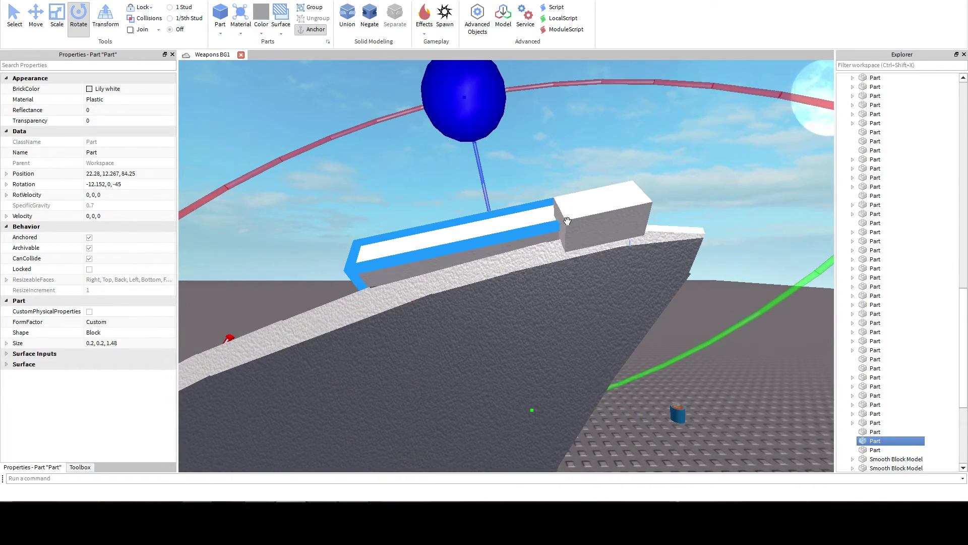
left_click(566, 220)
right_click_drag(372, 234, 394, 232)
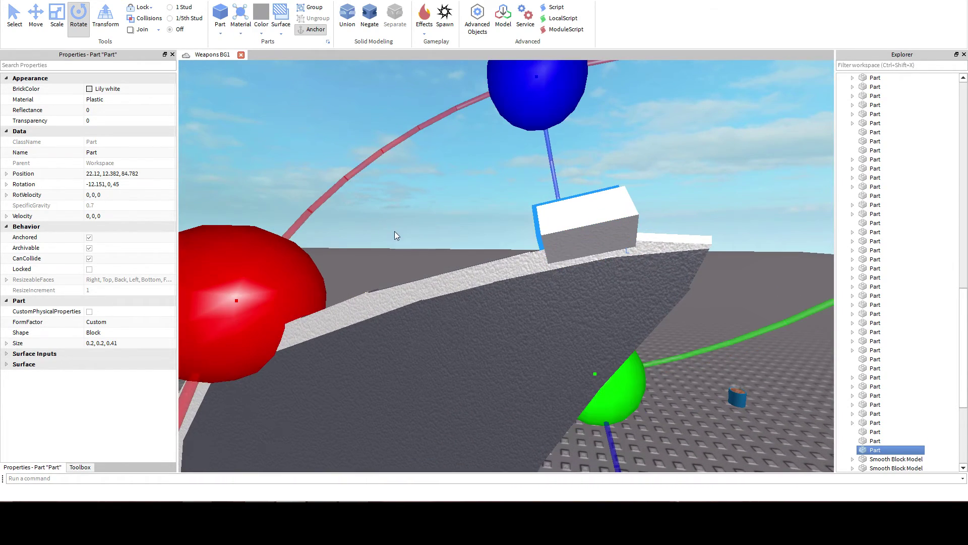
left_click(427, 198)
right_click_drag(427, 194, 427, 193)
left_click(418, 173)
left_click(53, 18)
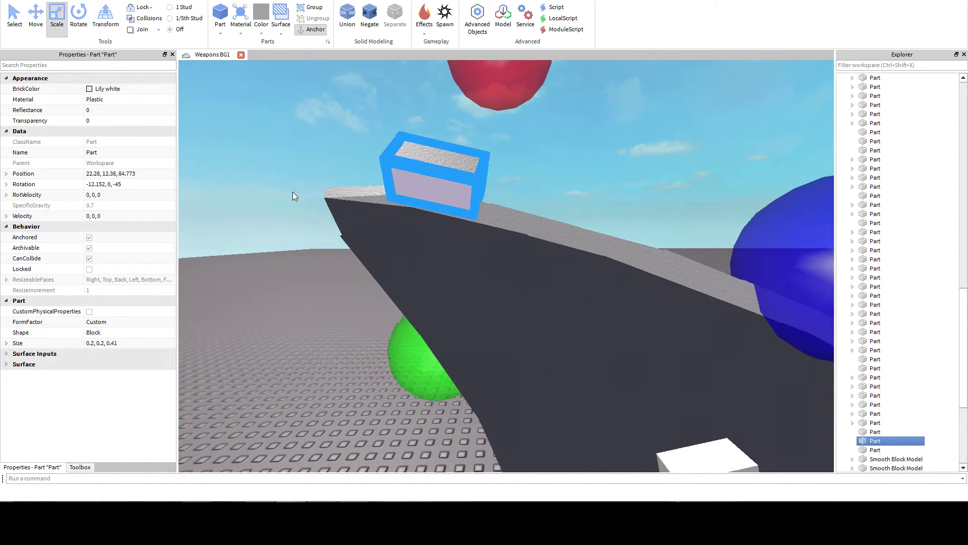
Select both tilted blocks together and fine-tune their height against the blade's back edge.
right_click_drag(294, 195, 419, 203)
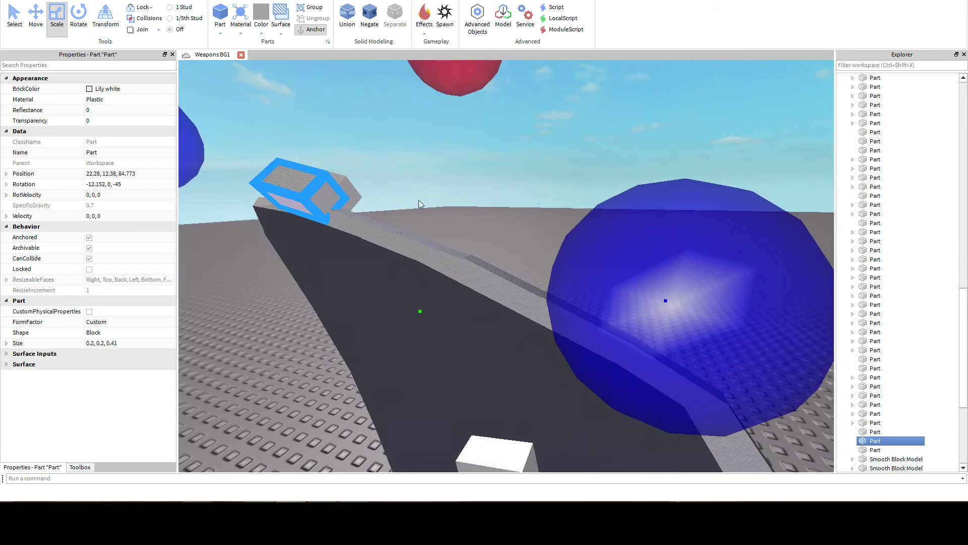
left_click(345, 180, "ctrl")
right_click_drag(346, 178, 346, 179)
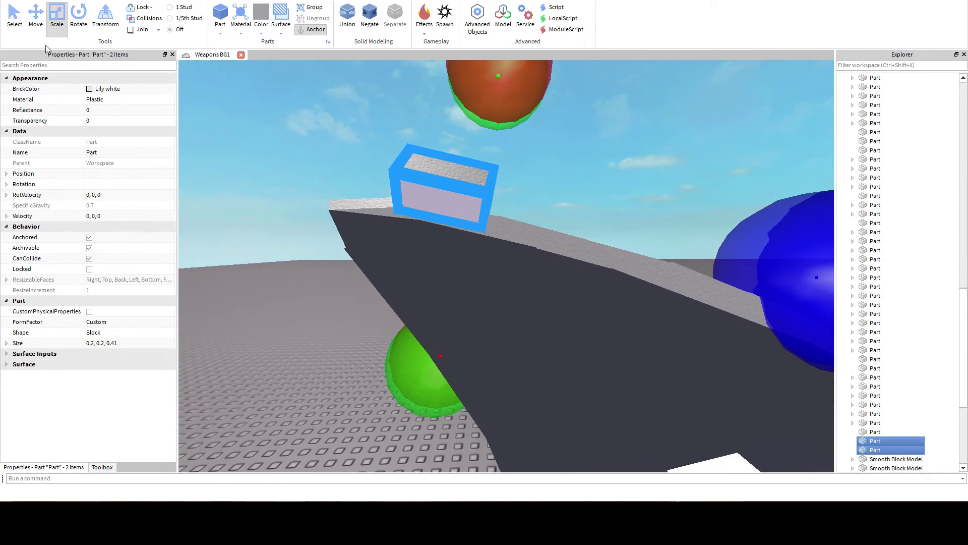
left_click(35, 17)
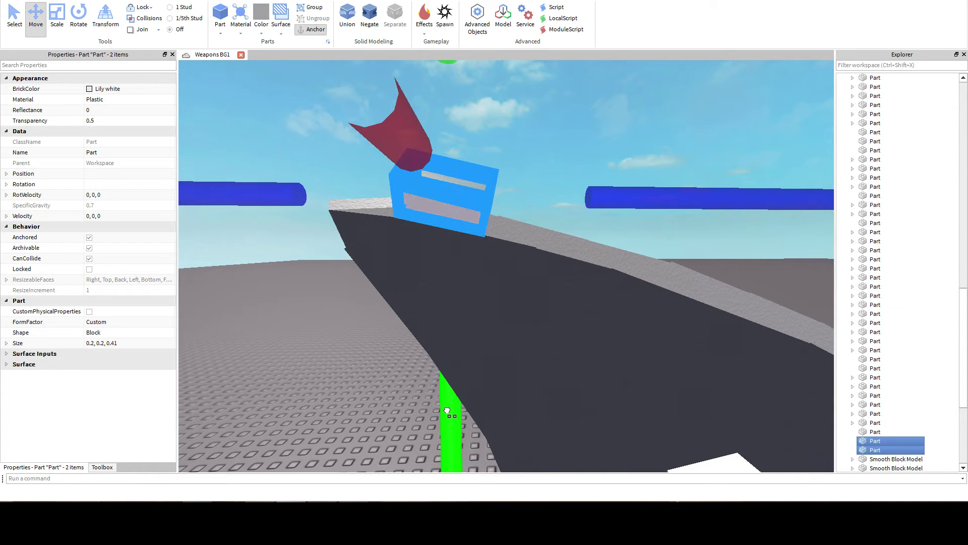
right_click_drag(447, 404, 446, 398)
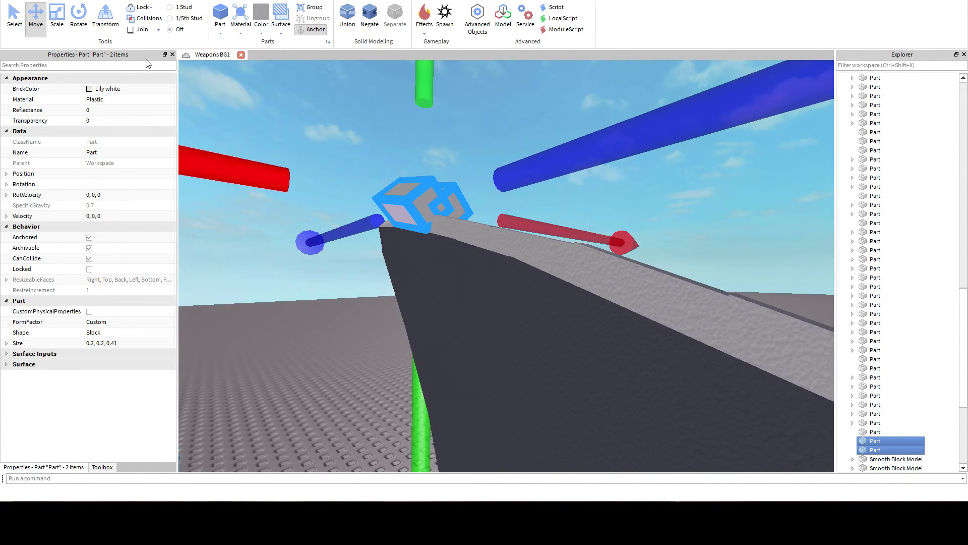
Try stretching the -45 degree block along the blade's back edge to a length of about 1.14.
right_click_drag(388, 209, 396, 209)
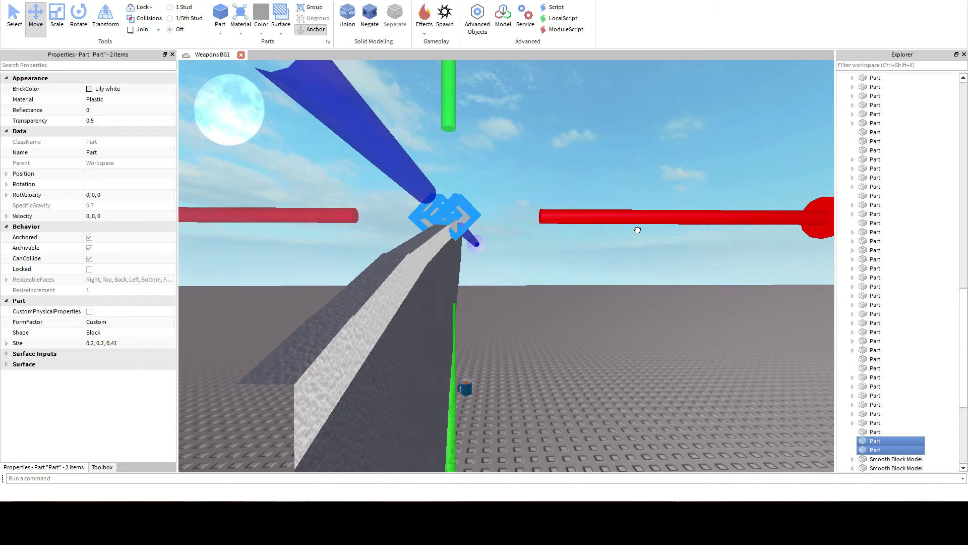
mouse_move(636, 231)
right_mouse_down()
mouse_move(622, 225)
mouse_move(655, 222)
mouse_move(644, 231)
right_mouse_up()
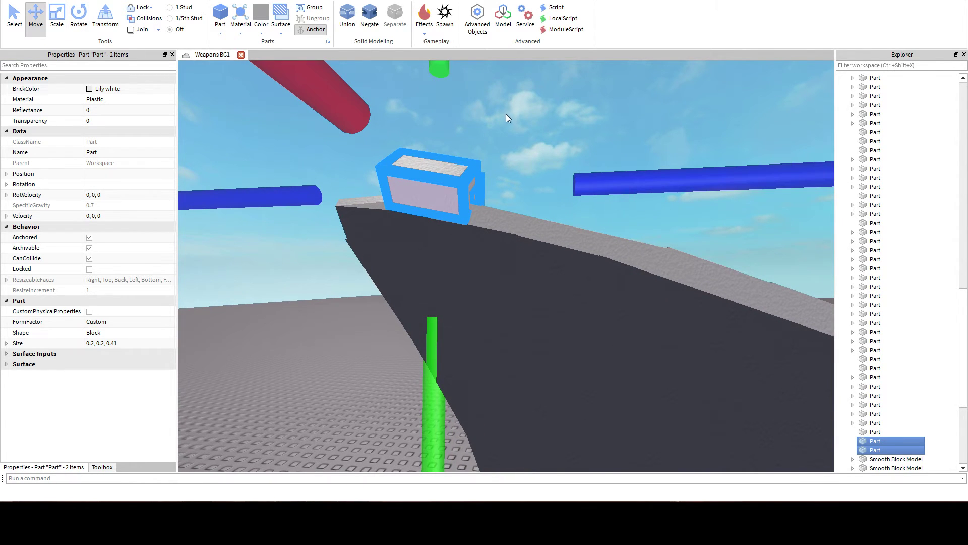
left_click(507, 116)
left_click(57, 11)
right_click_drag(549, 280, 549, 281)
key("d")
key("s")
left_click(456, 242)
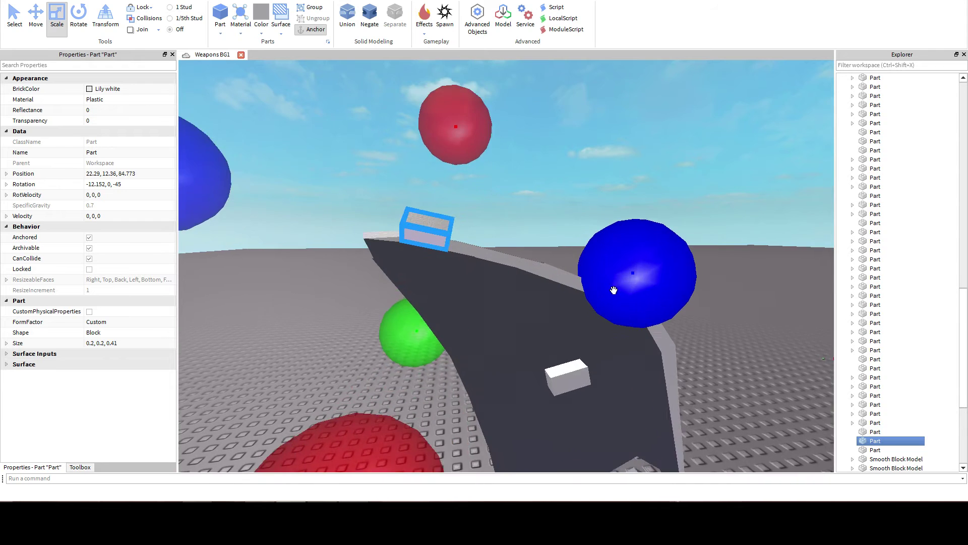
scroll(580, 273, "up", 5)
left_click_drag(694, 293, 735, 309)
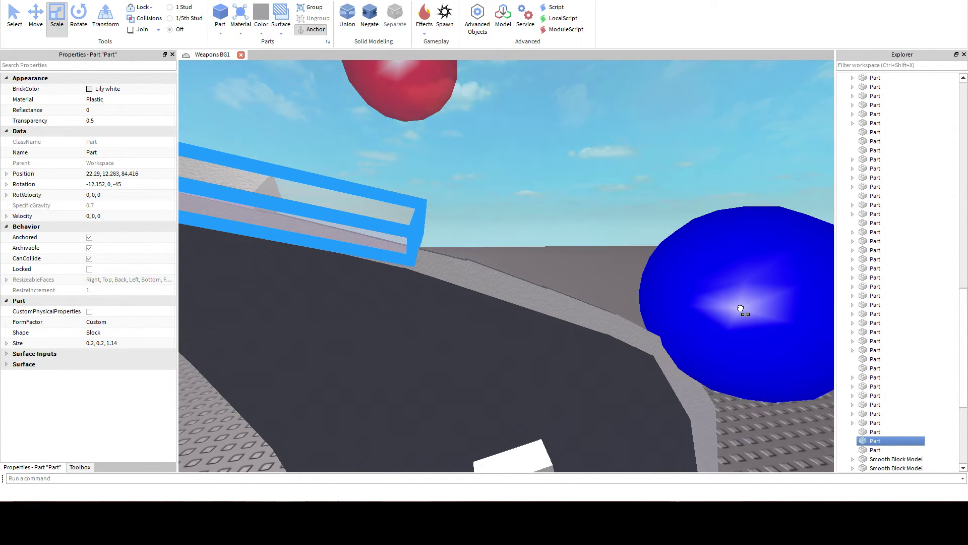
Stretch the 45 degree twin block on the blade's other face along the back edge to about 1.16.
left_click(603, 167)
right_click_drag(601, 166, 551, 200)
scroll(524, 209, "up", 1)
left_click(497, 222)
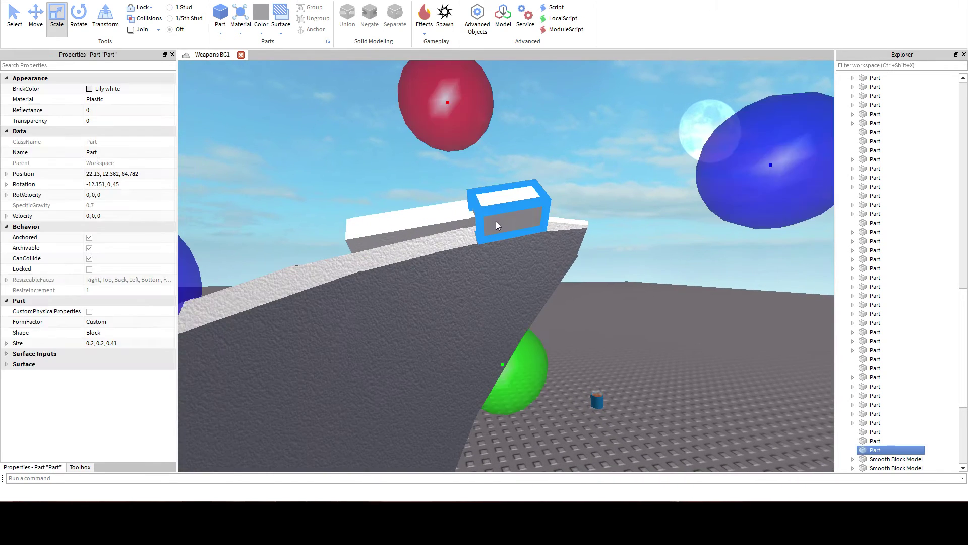
right_click_drag(496, 221, 422, 291)
left_click_drag(375, 291, 294, 310)
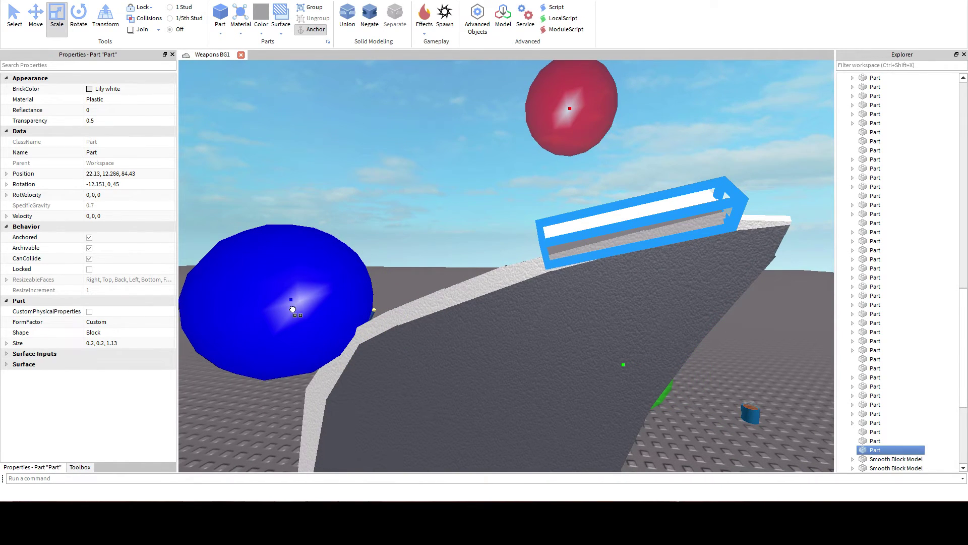
left_click(436, 188)
right_click_drag(436, 189, 436, 189)
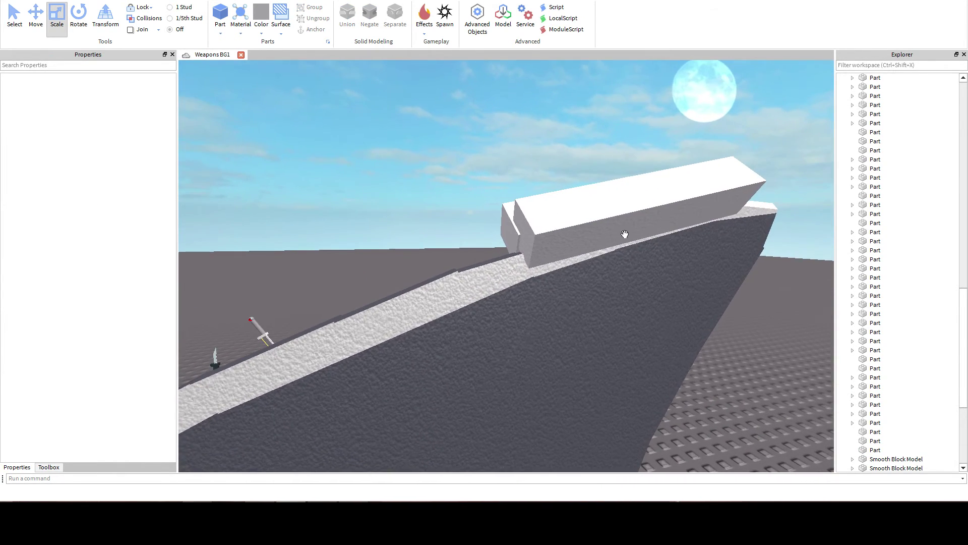
left_click(625, 233)
scroll(419, 302, "down", 3)
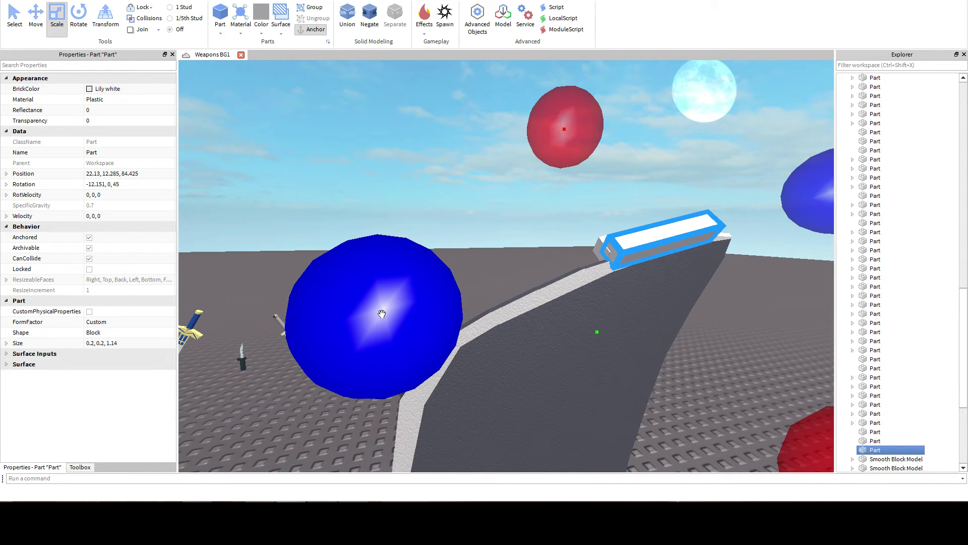
Negate both stretched blocks and union them with the blade to bevel its back edge behind the tip.
left_click(461, 200)
key("w")
key("d")
right_click_drag(461, 200, 461, 199)
key("w")
key("a")
key("w")
left_click(510, 216)
key("f")
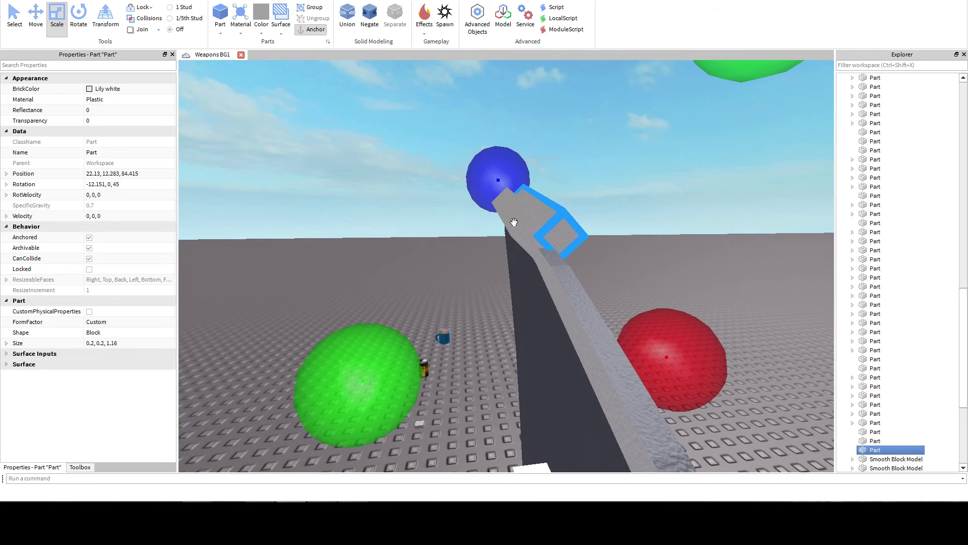
left_click(376, 24)
left_click(557, 358, "ctrl")
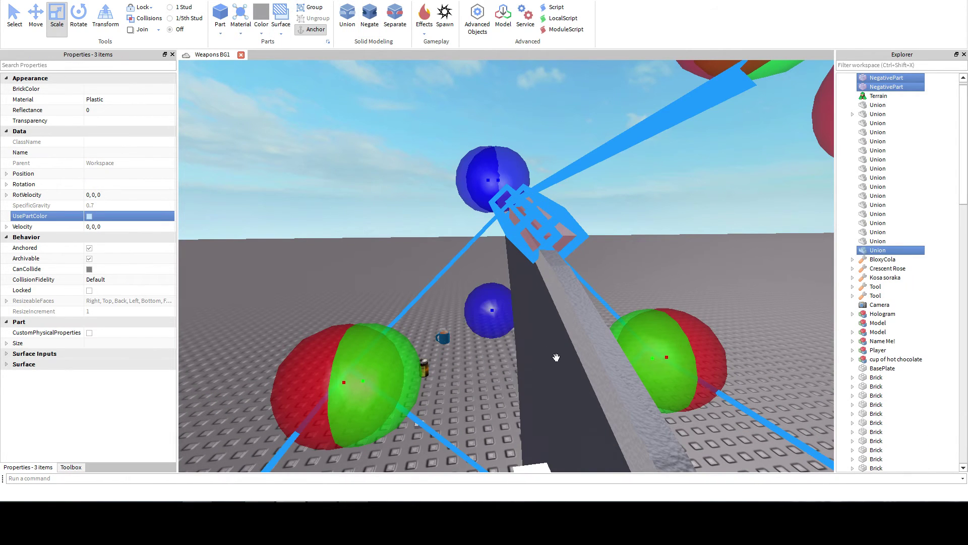
left_click(348, 19)
left_click(386, 176)
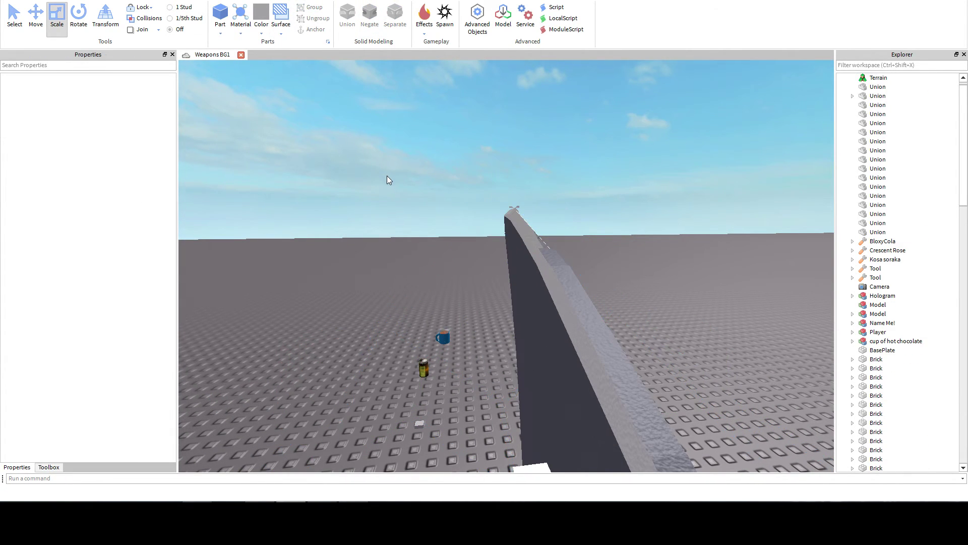
Undo the union and reselect both negated blocks to adjust their position along the blade's back.
scroll(386, 176, "down", 5)
right_click_drag(386, 175, 386, 175)
key("ctrl+z")
left_click(726, 132)
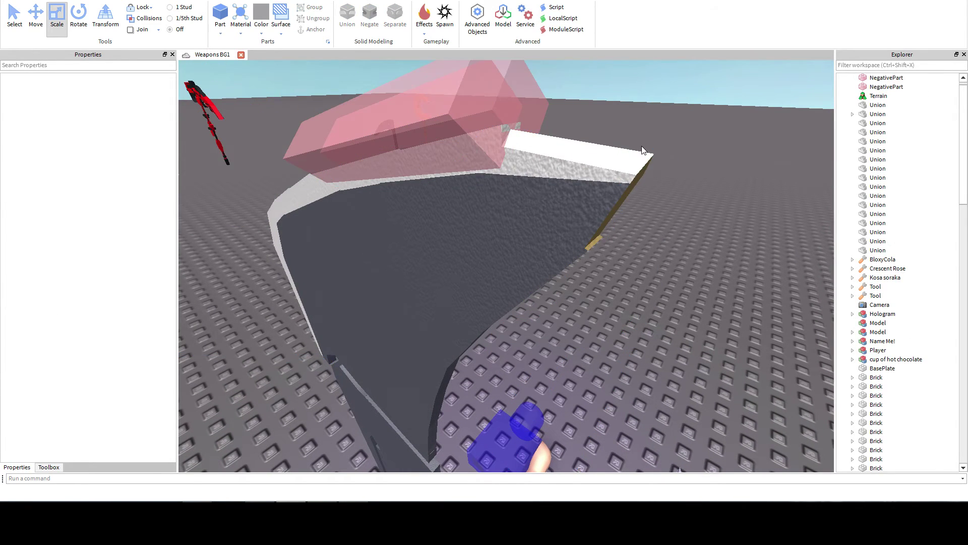
right_click_drag(644, 150, 641, 144)
left_click(520, 115)
left_click(573, 93, "ctrl")
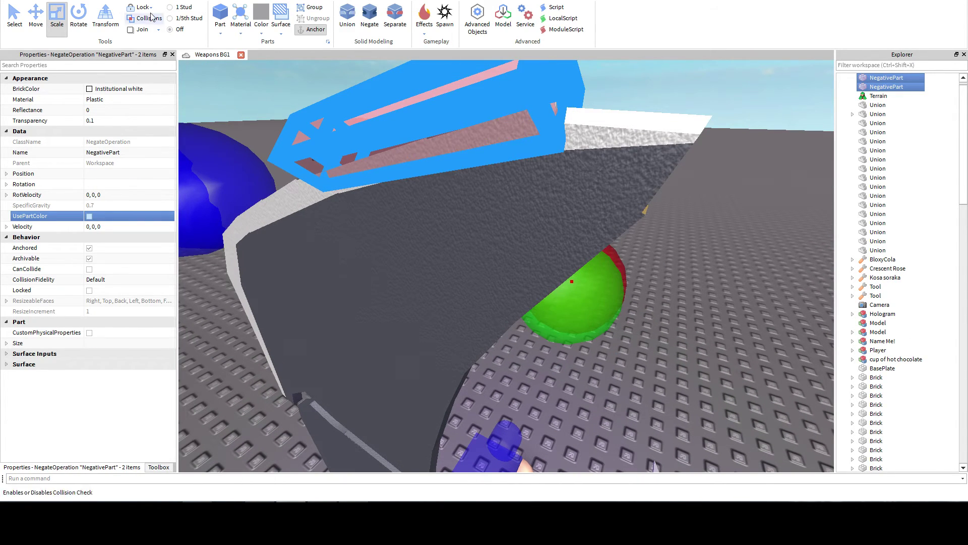
left_click(33, 17)
scroll(540, 162, "down", 3)
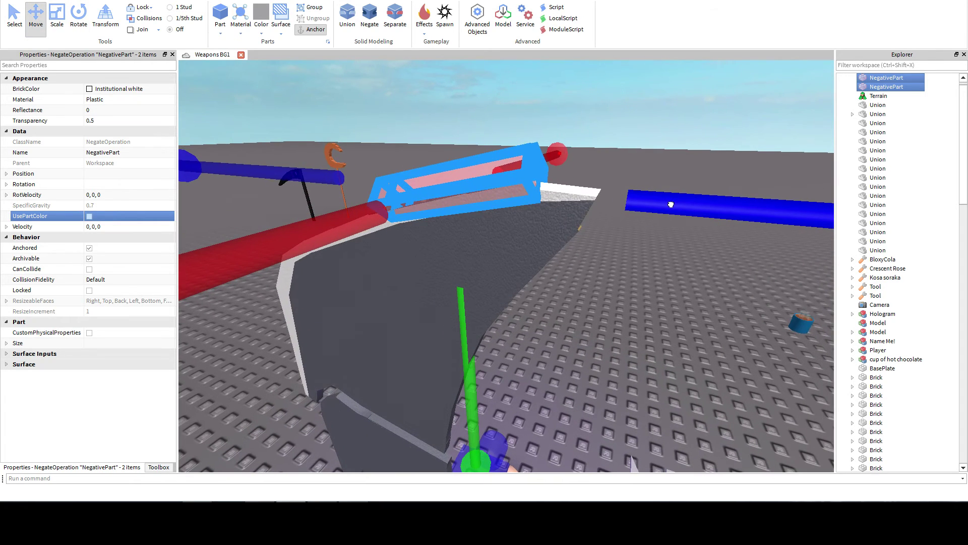
Union the blade with the two negated blocks again and inspect the resulting bevel from its side.
left_click(546, 243, "ctrl")
left_click(341, 13)
left_click(522, 130)
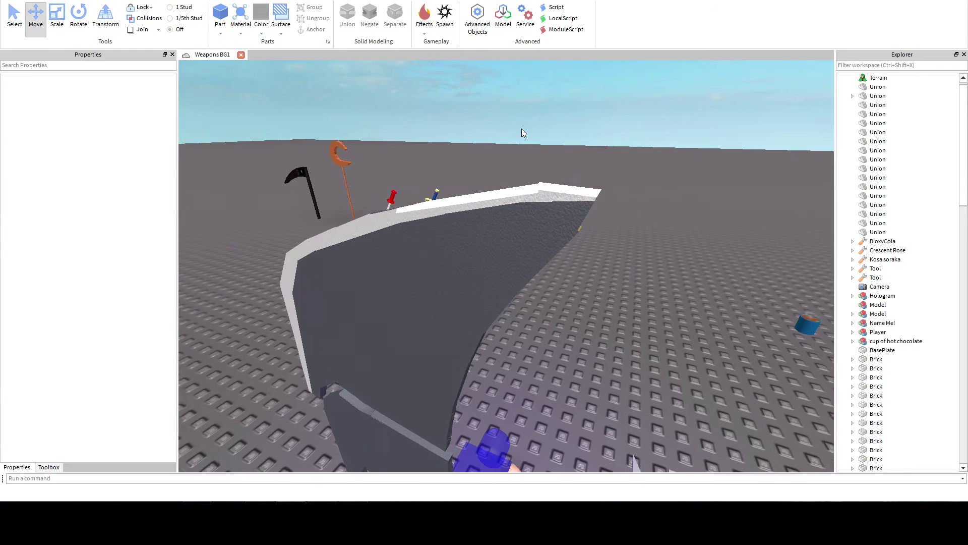
scroll(521, 129, "up", 3)
right_click_drag(521, 129, 523, 129)
scroll(520, 129, "down", 5)
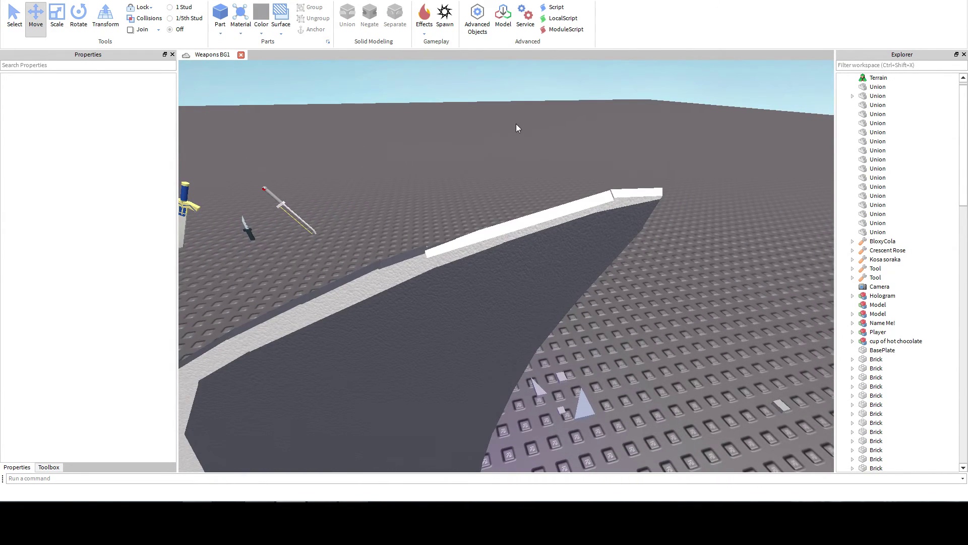
Undo the back-edge and tip bevels, including the block rotations, back to the untilted block above the blade's tip.
key("ctrl+z")
key("ctrl+z")
key("ctrl+z")
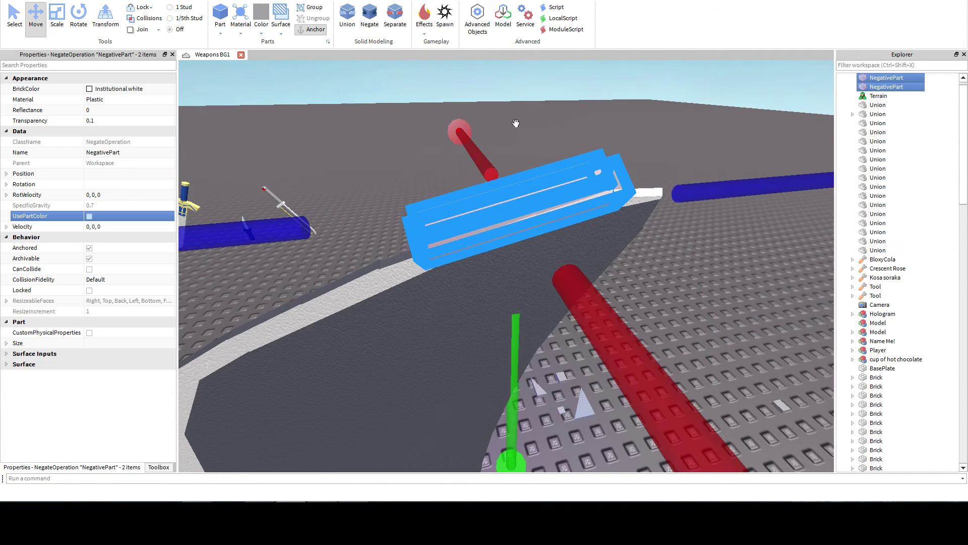
key("ctrl+z")
key("ctrl+z")
key("ctrl+z")
key("ctrl+z")
key("ctrl+z")
key("ctrl+z")
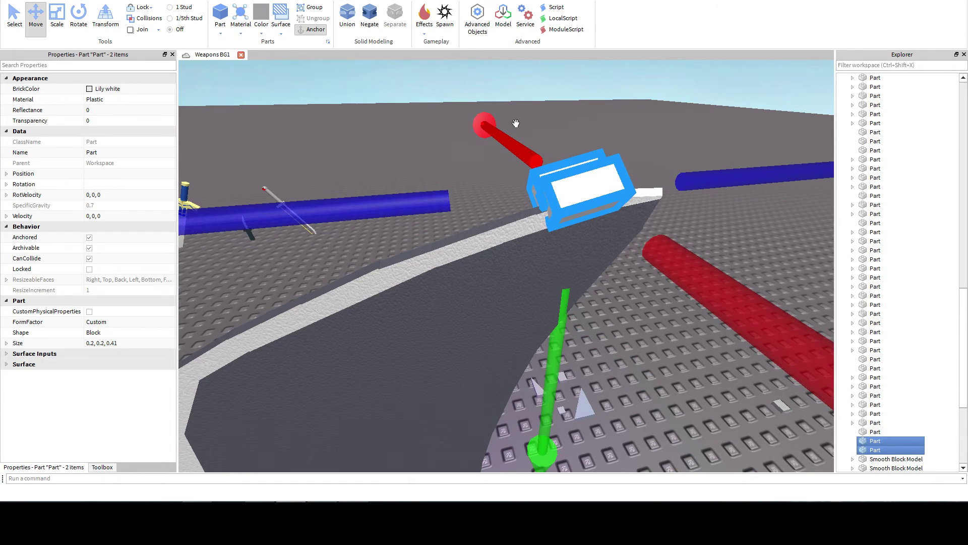
key("ctrl+z")
key("ctrl+z")
key("ctrl+z")
key("ctrl+z")
key("ctrl+z")
key("ctrl+z")
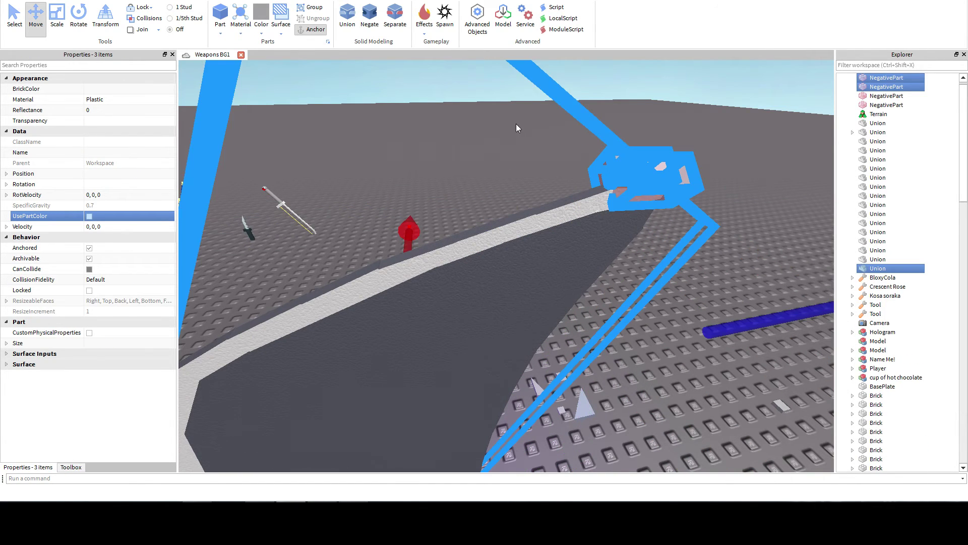
key("ctrl+z")
key("ctrl+z")
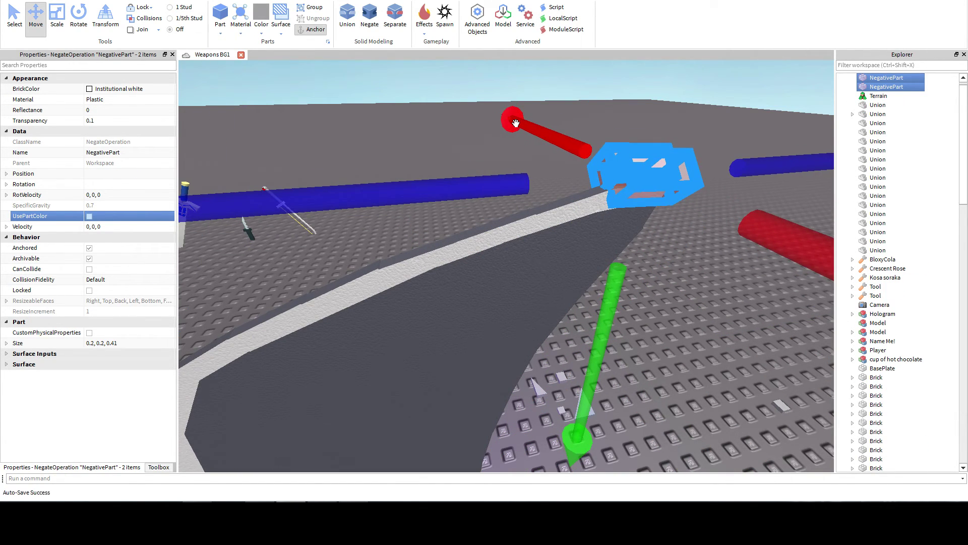
key("ctrl+z")
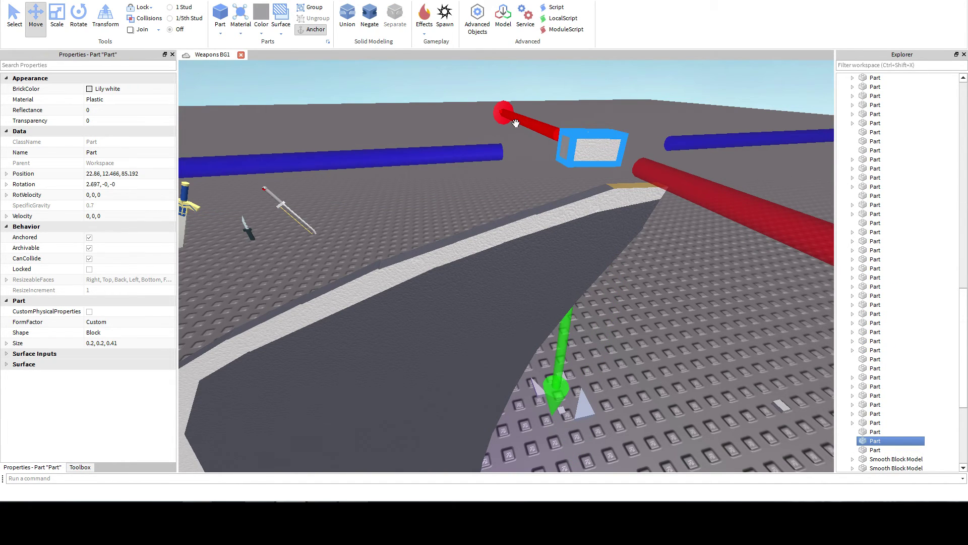
Delete the two spare untilted blocks above the blade's tip.
left_click_drag(519, 104, 577, 136)
key("Delete")
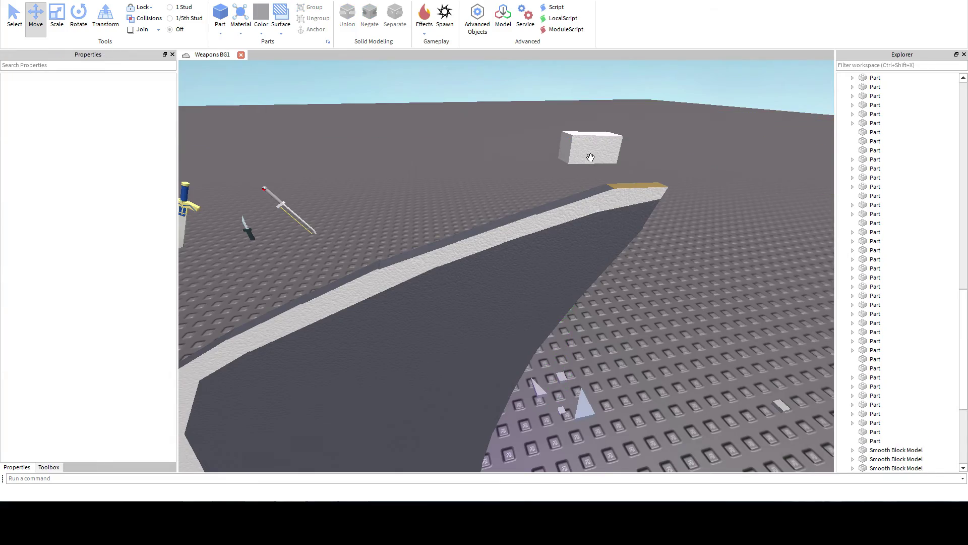
left_click(588, 158)
key("Delete")
key("d")
right_click_drag(589, 161, 589, 162)
key("w")
key("q")
key("e")
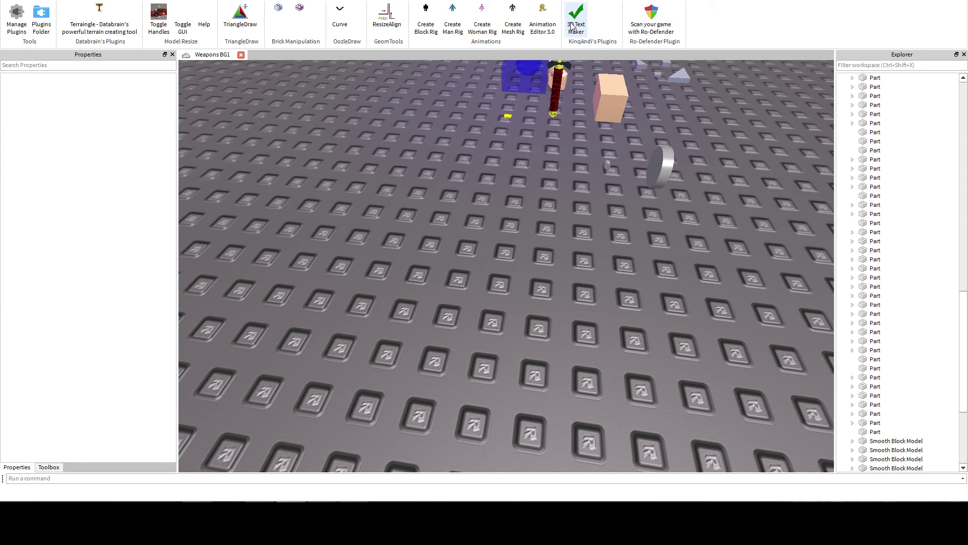
left_click(38, 0)
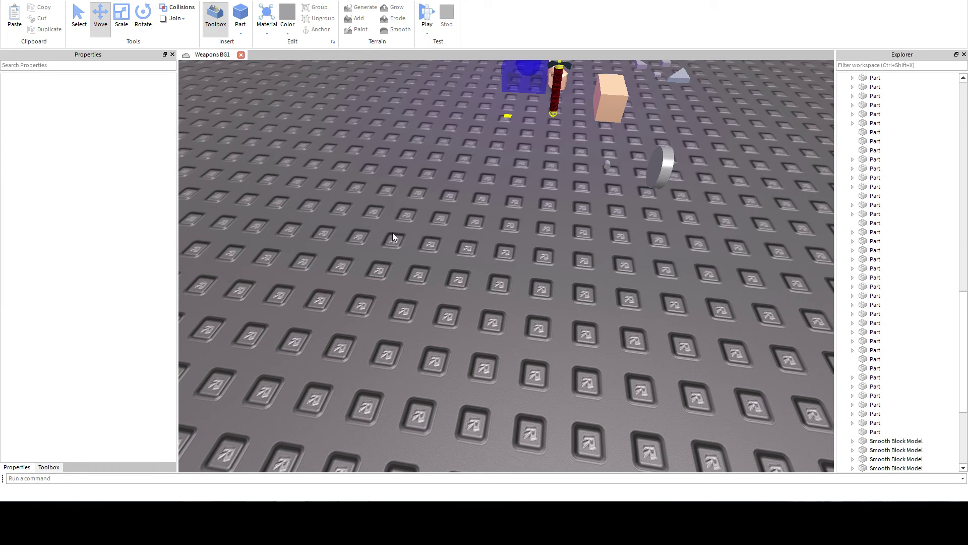
right_click(428, 226)
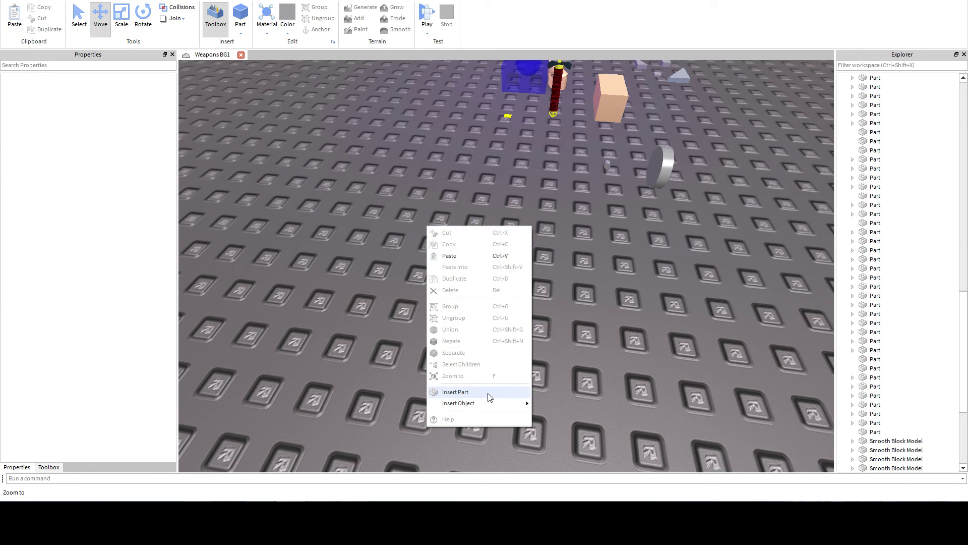
left_click(455, 392)
left_click(121, 21)
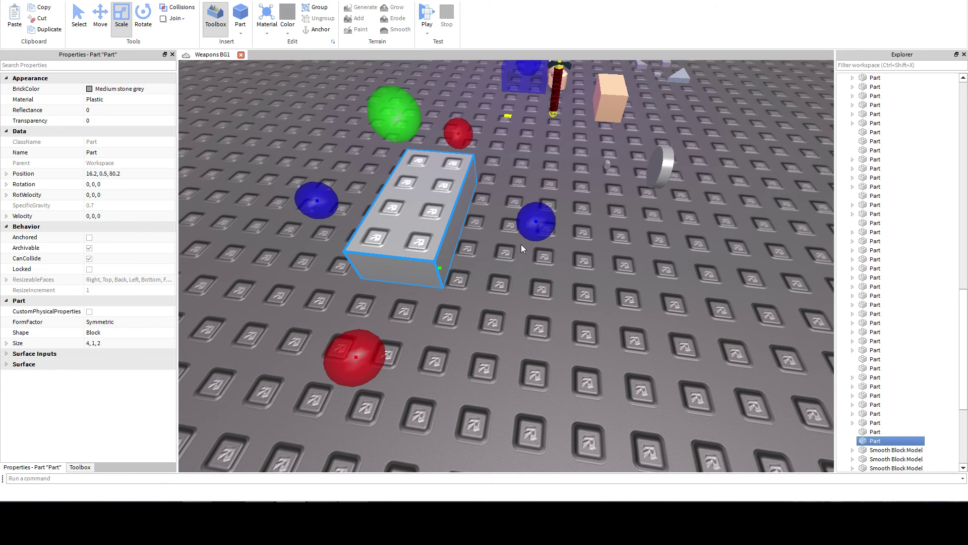
right_click_drag(504, 245, 540, 264)
key("Delete")
Publish the current version of the weapons place to ROBLOX.
key("w")
key("e")
key("s")
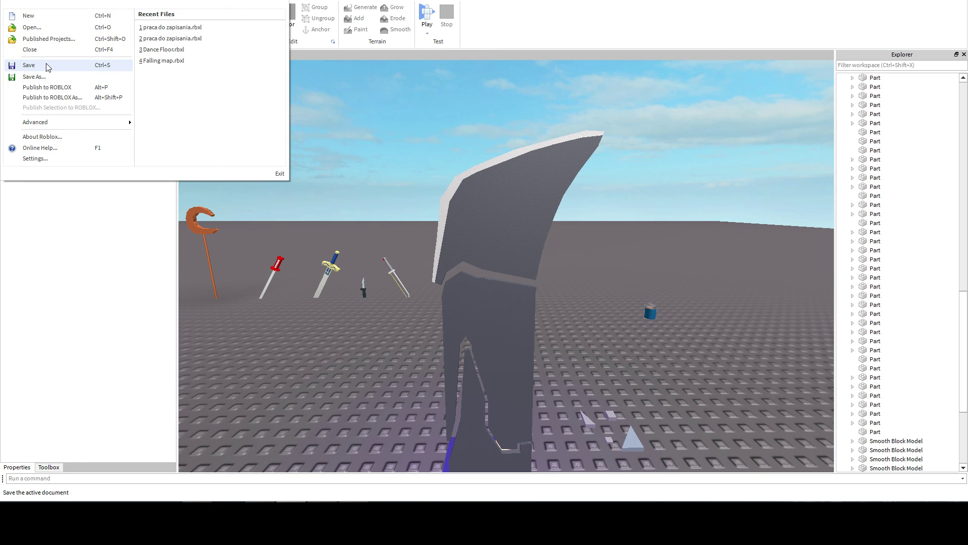
left_click(47, 67)
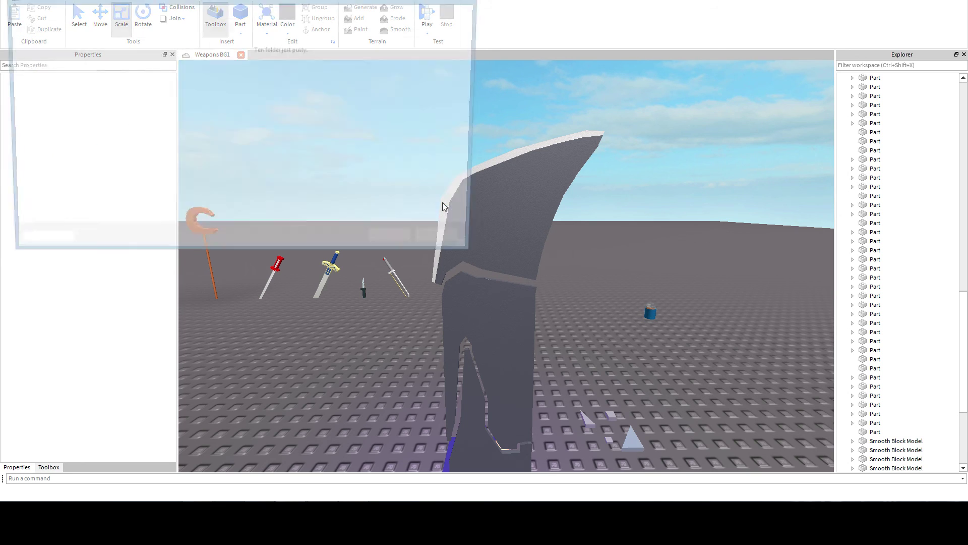
left_click(447, 248)
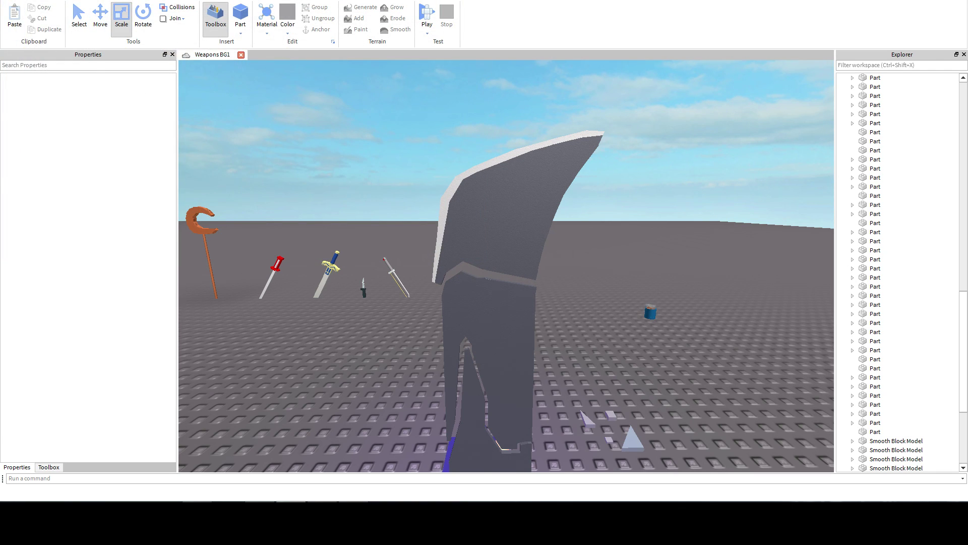
left_click(11, 2)
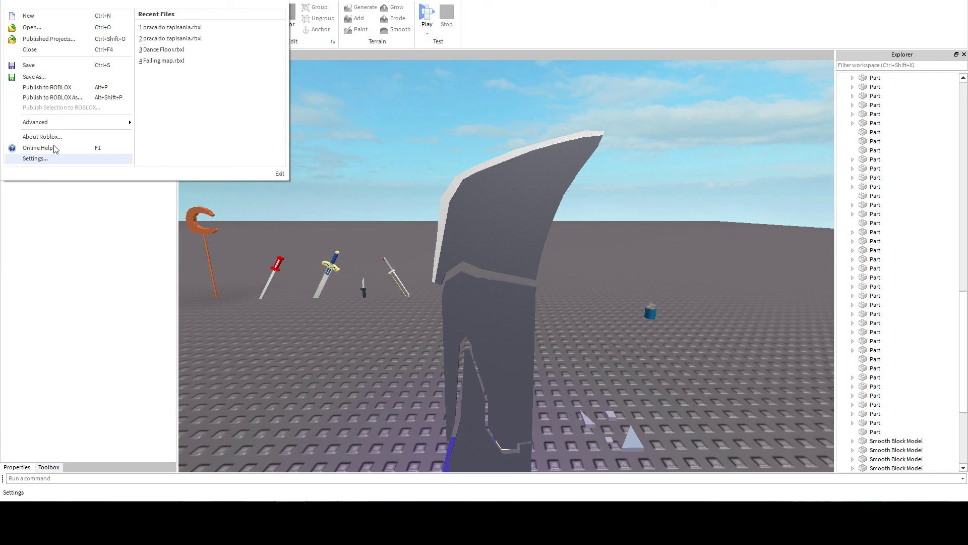
left_click(74, 91)
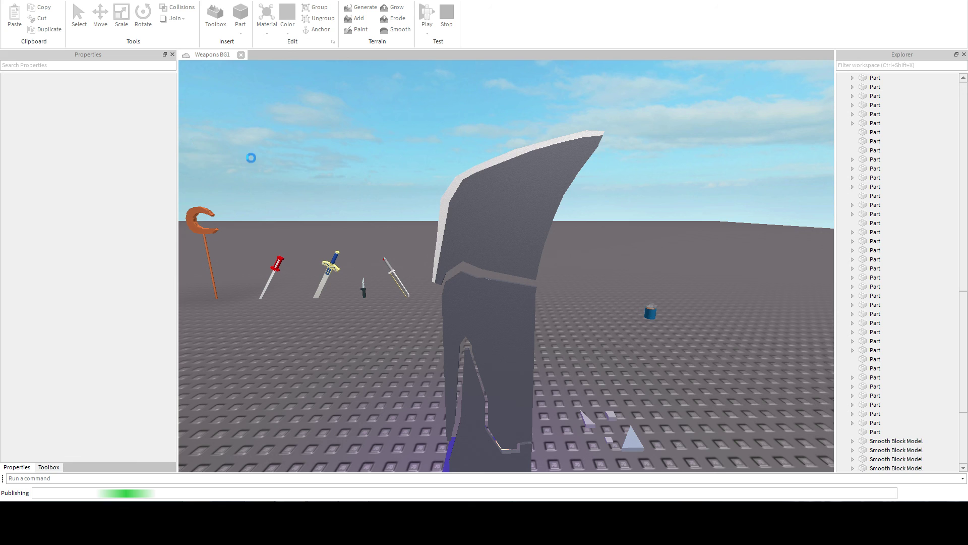
right_click_drag(362, 177, 362, 177)
key("d")
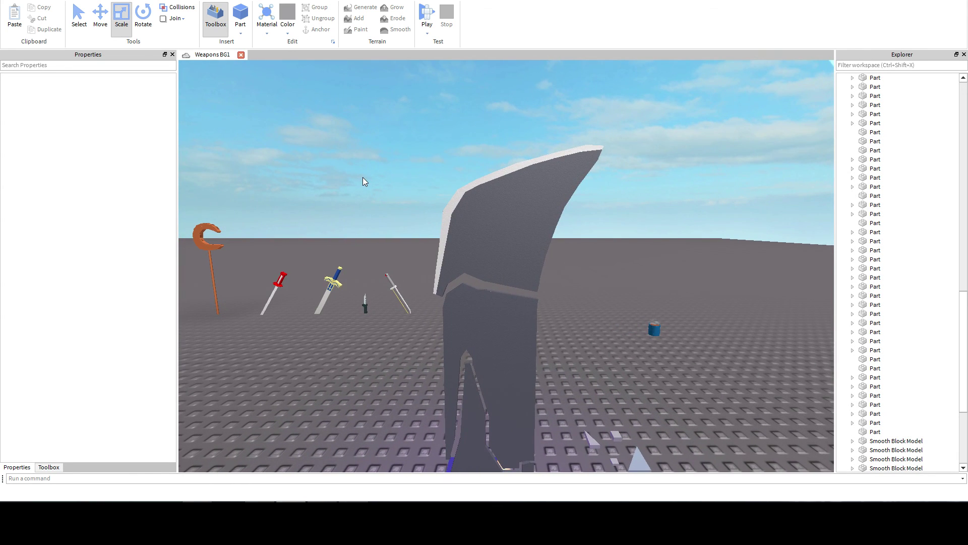